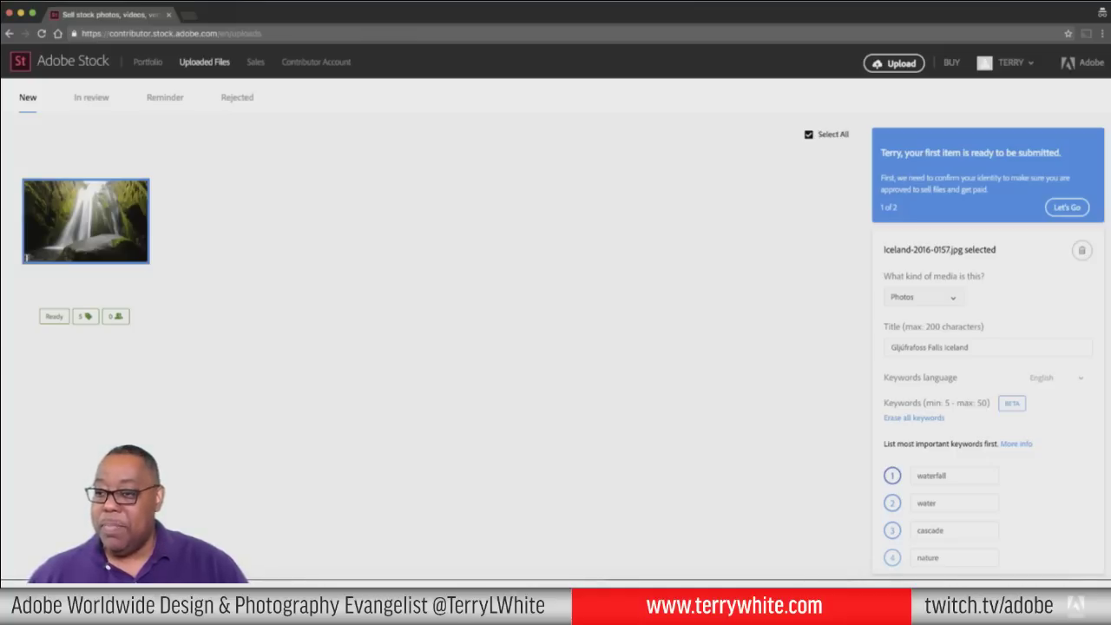
End the slide presentation and return to the Adobe Stock contributor Uploaded Files page in Chrome
{"action": "left_click", "coordinate": [1067, 206]}
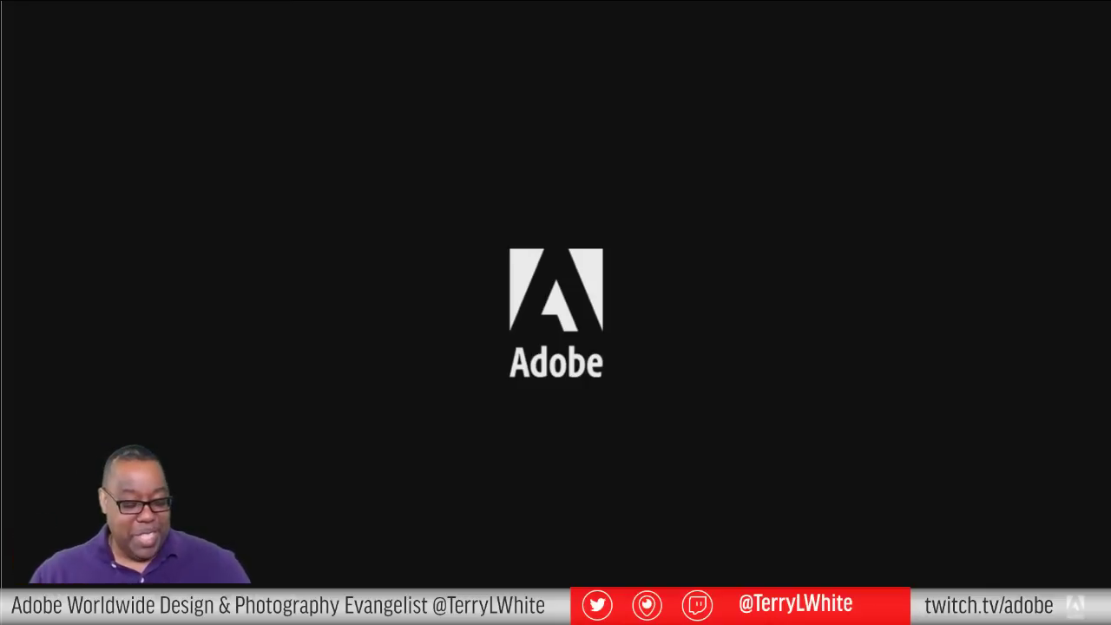
{"action": "key", "text": "Escape"}
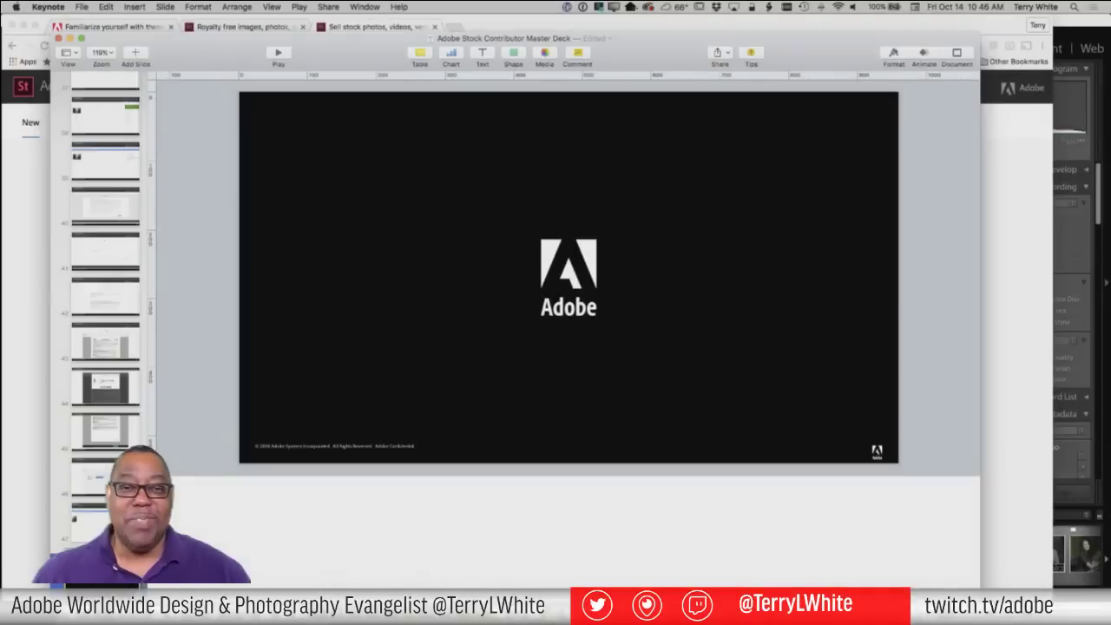
{"action": "left_click", "coordinate": [31, 198]}
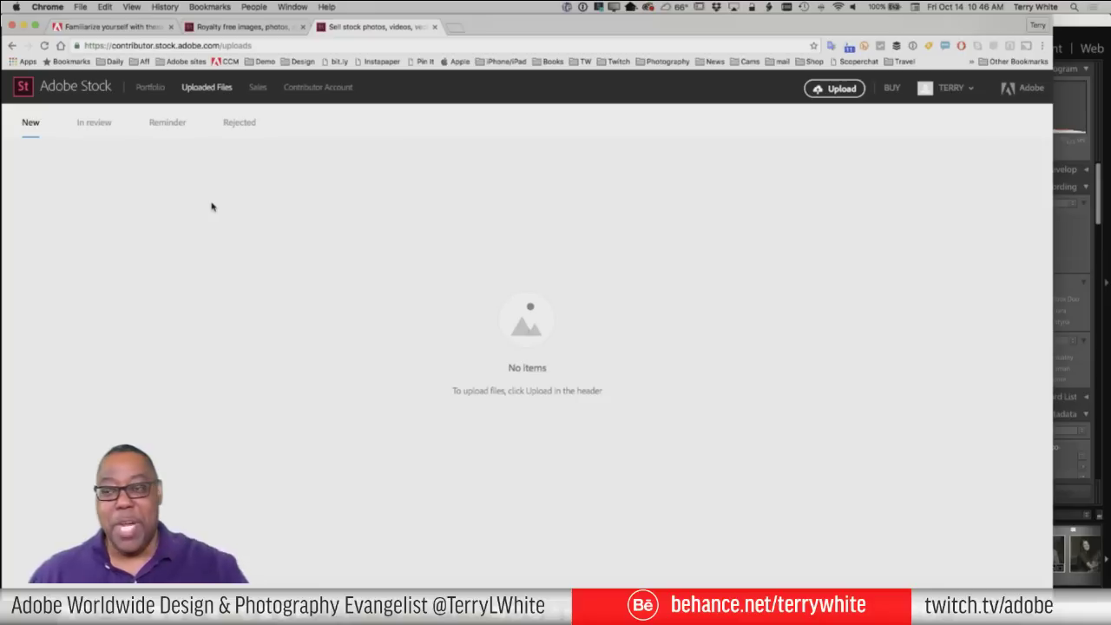
Switch to Lightroom and view the photo of the smiling woman in the blue shirt at full screen
{"action": "left_click", "coordinate": [1072, 26]}
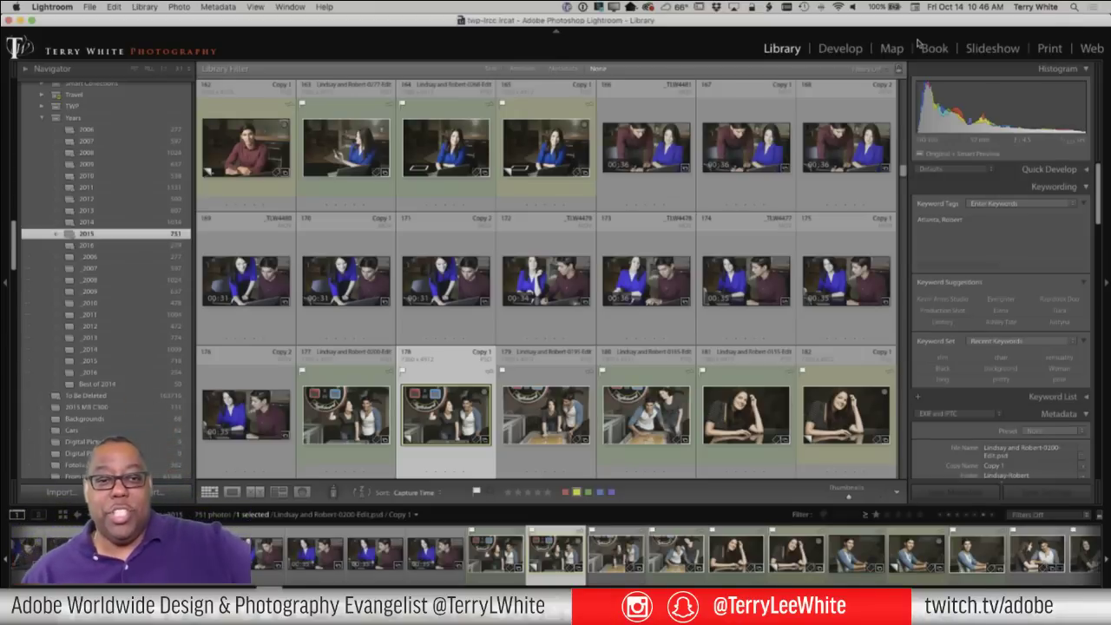
{"action": "left_click", "coordinate": [524, 154]}
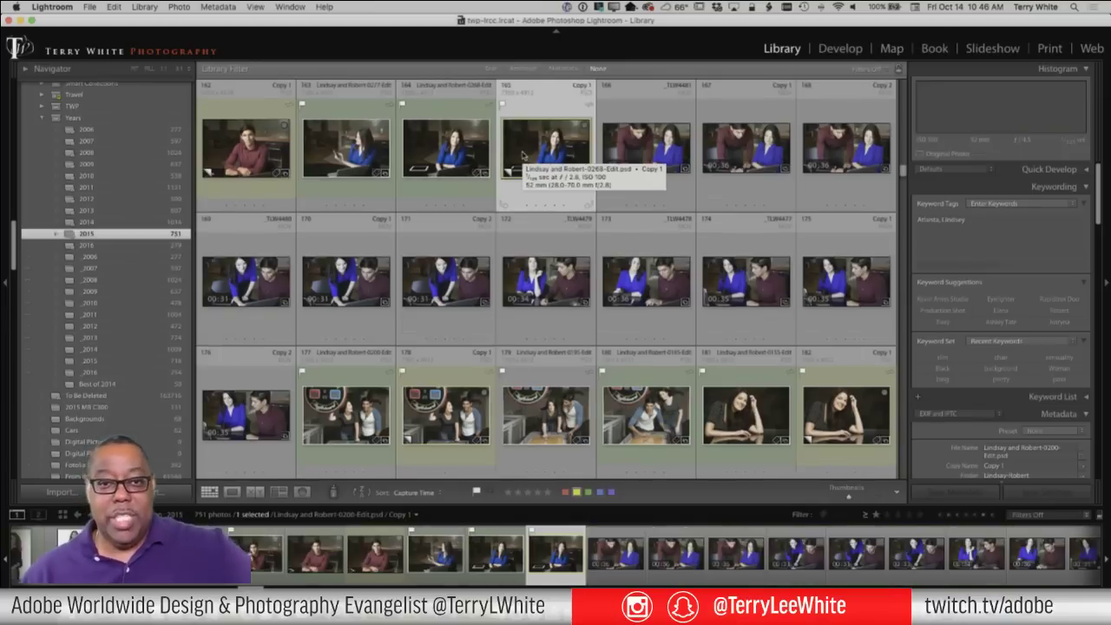
{"action": "key", "text": "f"}
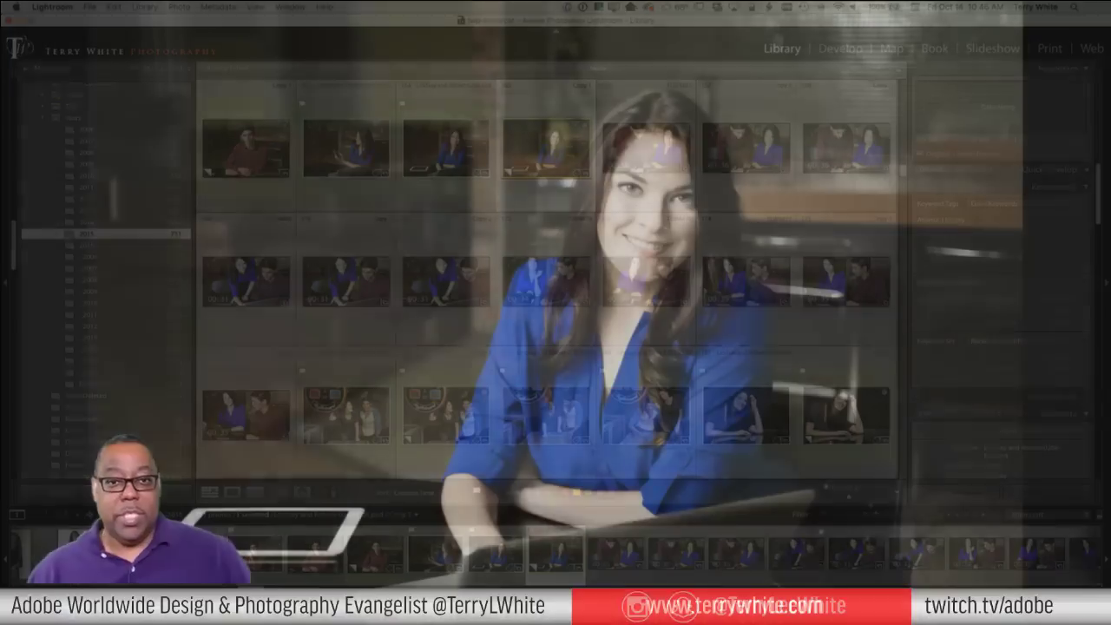
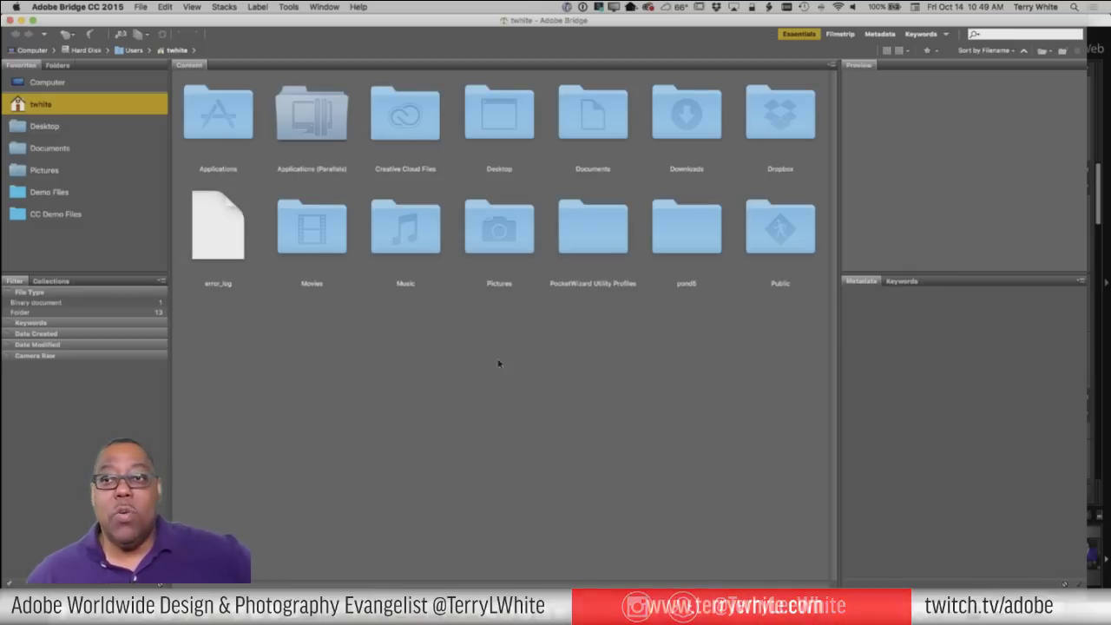
Show the Publish Panel in Bridge and set up its Adobe Stock publishing service
{"action": "left_click", "coordinate": [313, 7]}
{"action": "left_click", "coordinate": [313, 6]}
{"action": "left_click", "coordinate": [313, 6]}
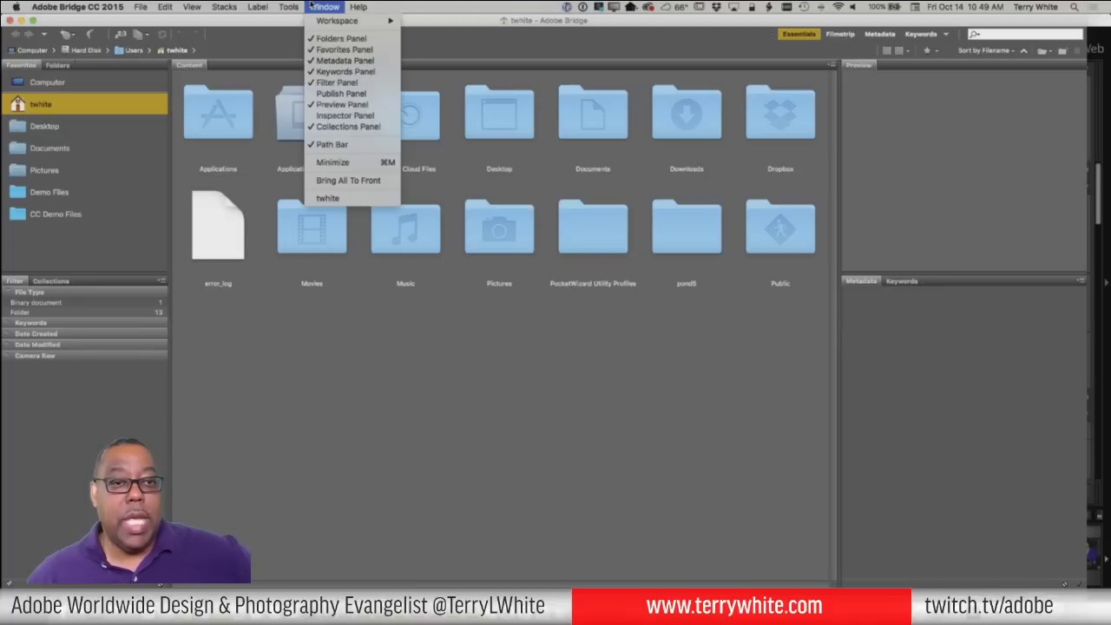
{"action": "left_click", "coordinate": [361, 94]}
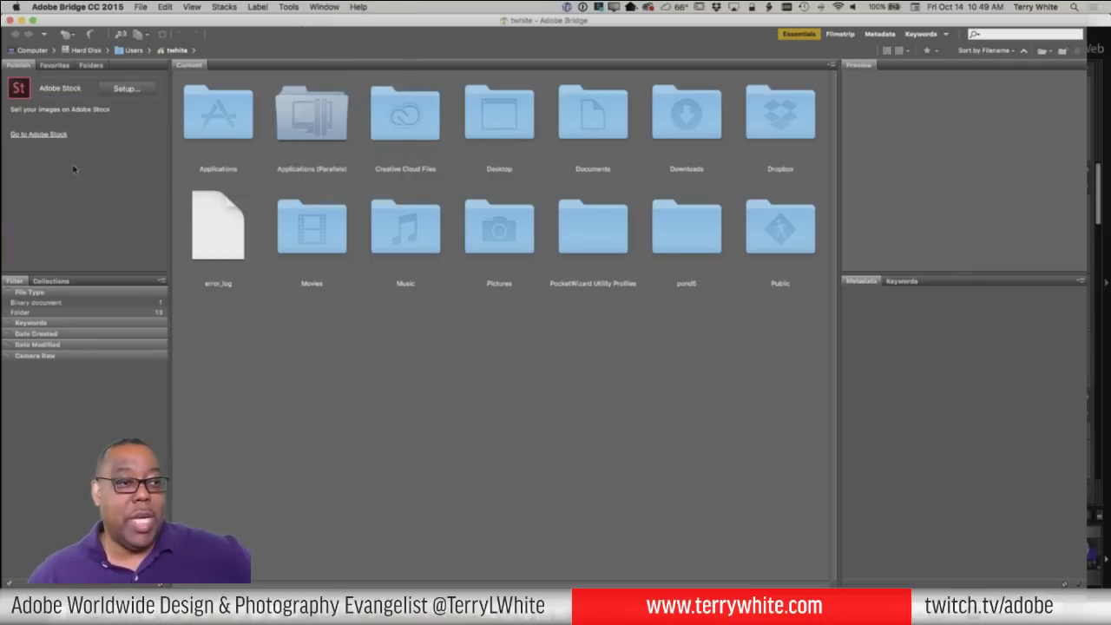
{"action": "left_click", "coordinate": [126, 88]}
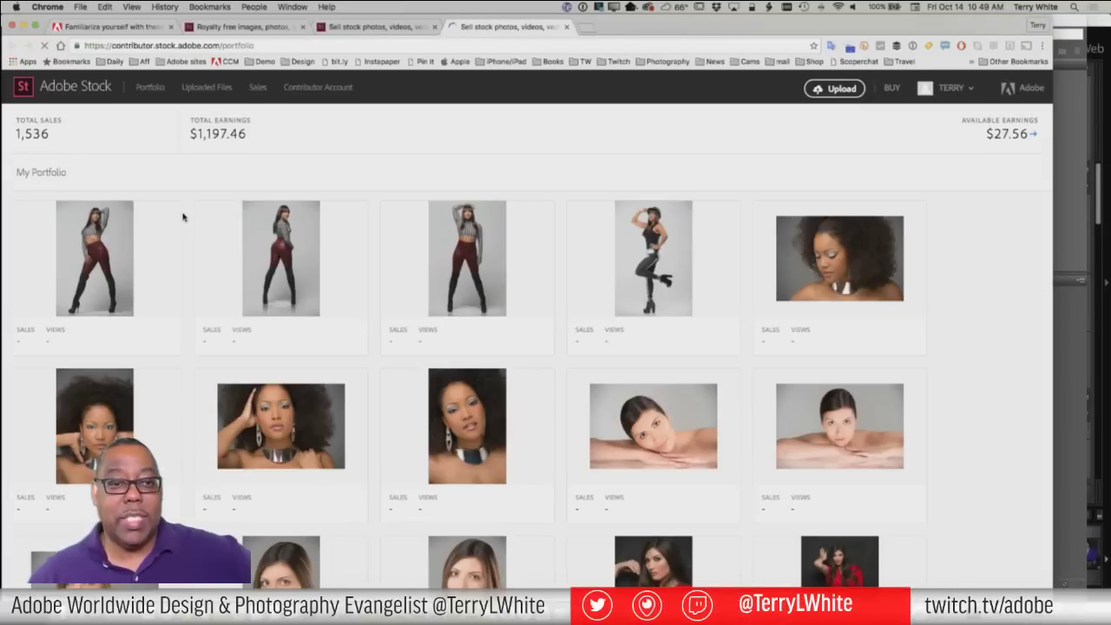
View the Adobe Stock Uploaded Files page in Chrome and compare it with the Publish panel in Bridge
{"action": "left_click", "coordinate": [347, 30]}
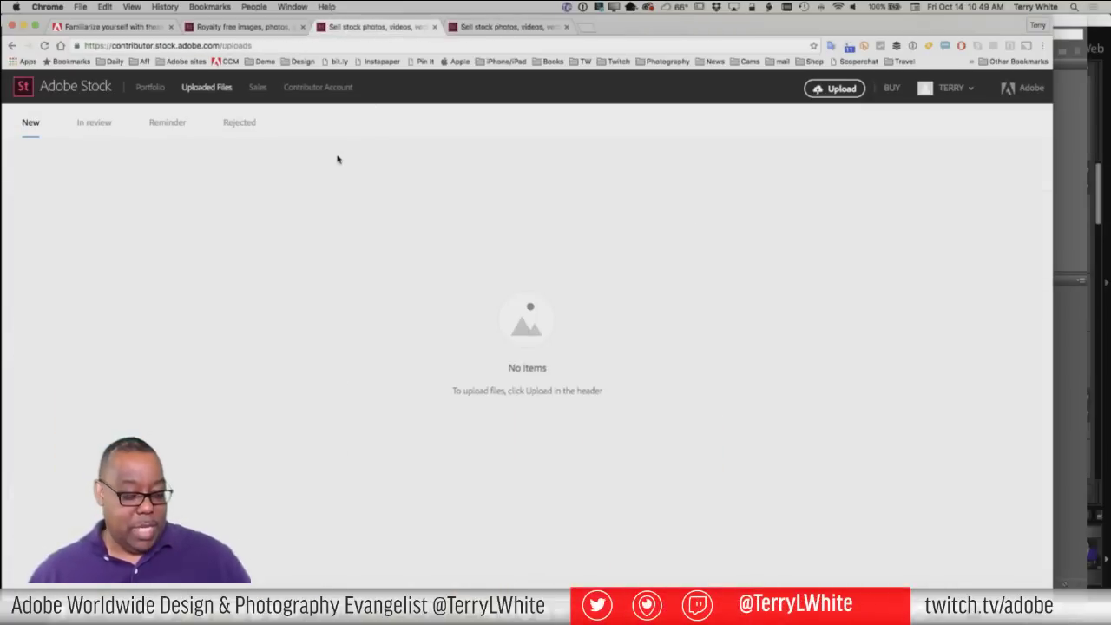
{"action": "key", "text": "super+Tab"}
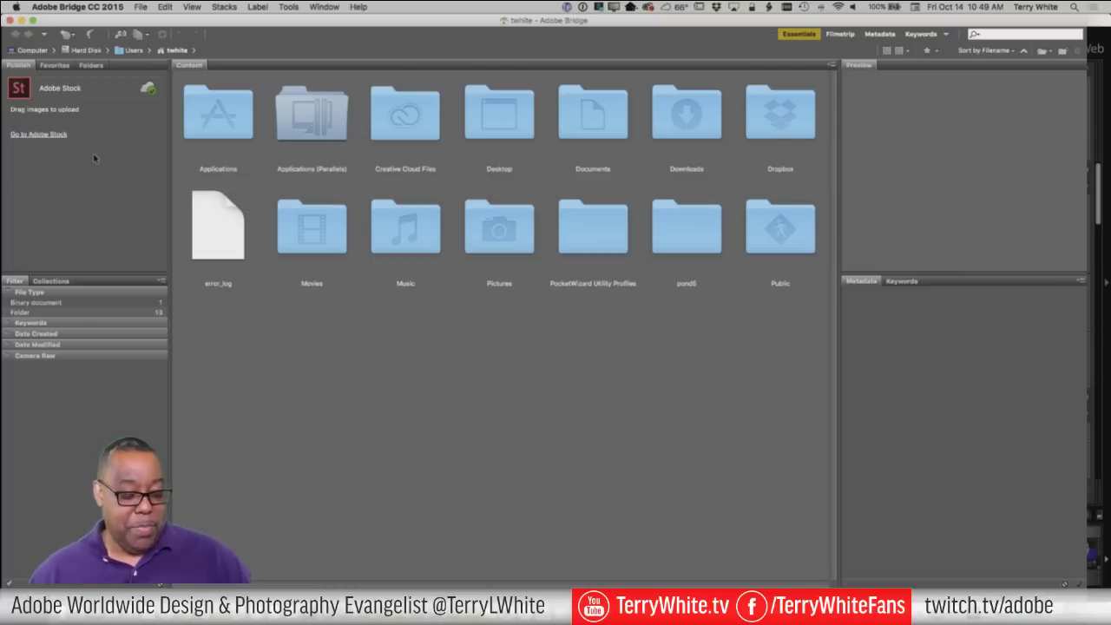
{"action": "key", "text": "super+Tab"}
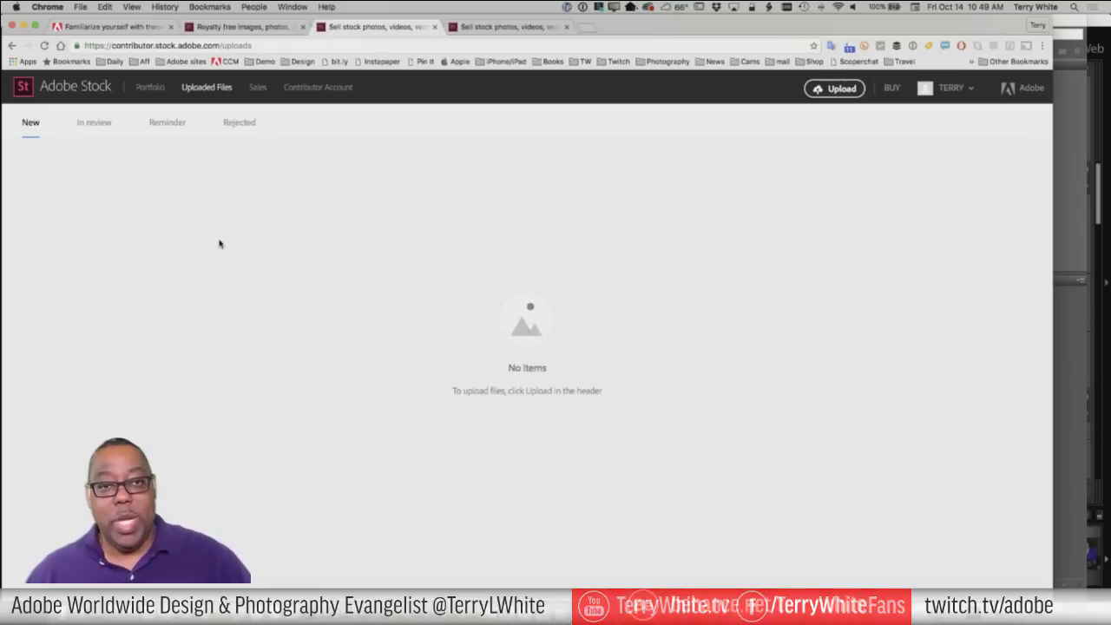
Switch to Lightroom and review the Adobe Stock publish service settings, closing them without saving
{"action": "key", "text": "super+Tab"}
{"action": "key", "text": "super+Tab"}
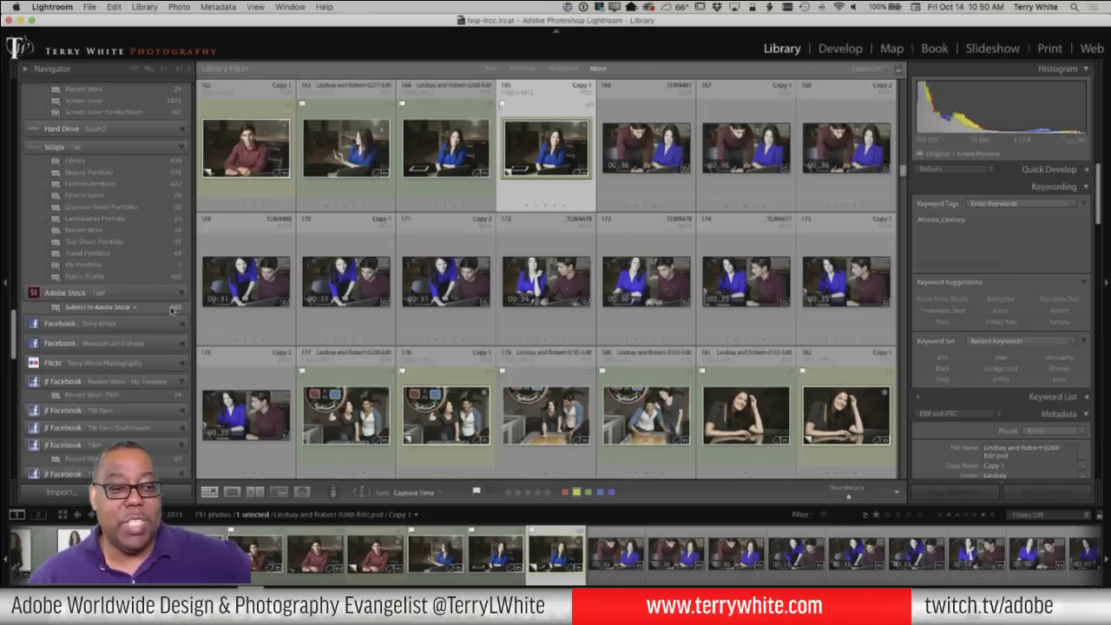
{"action": "right_click", "coordinate": [122, 296]}
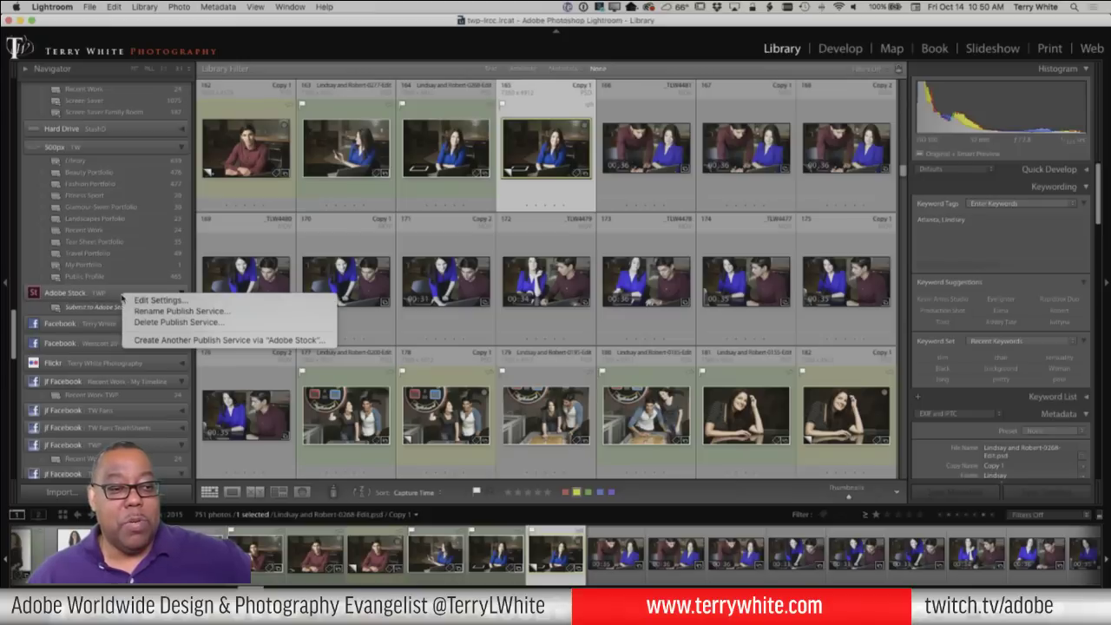
{"action": "left_click", "coordinate": [132, 301]}
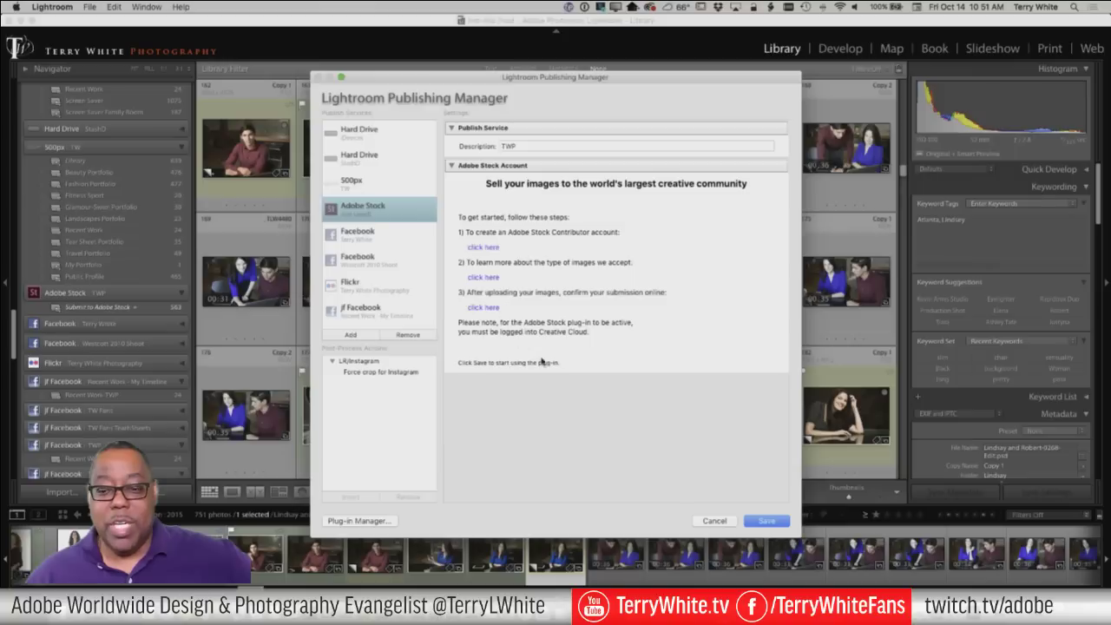
{"action": "left_click", "coordinate": [723, 522]}
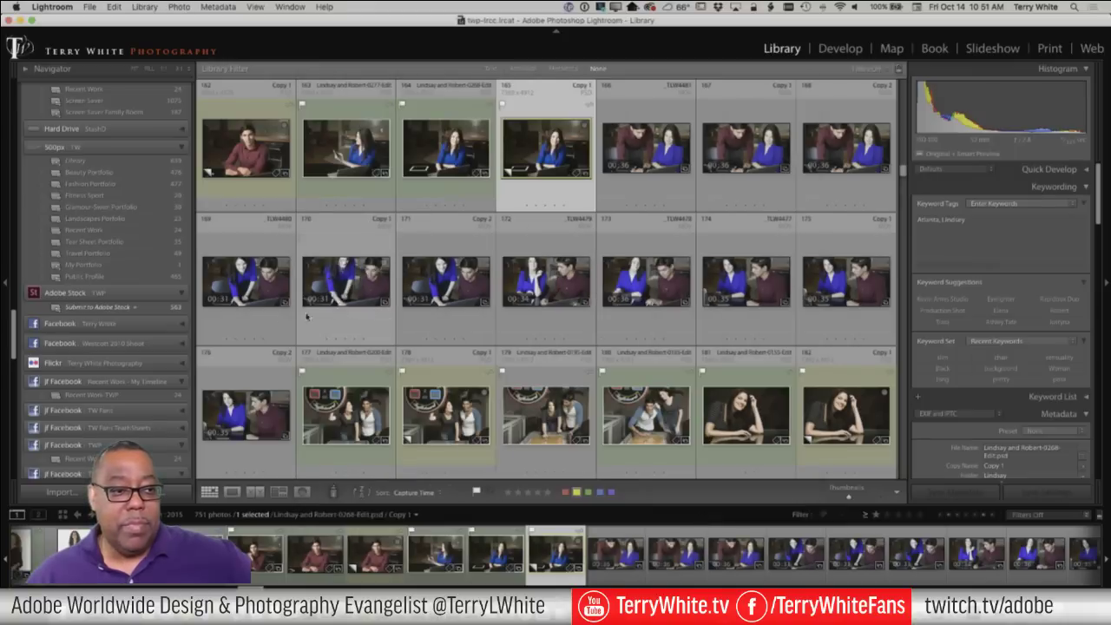
Browse the published photos in the Submit to Adobe Stock collection and view the night skyline photo with the Space Needle at full screen
{"action": "left_click", "coordinate": [102, 308]}
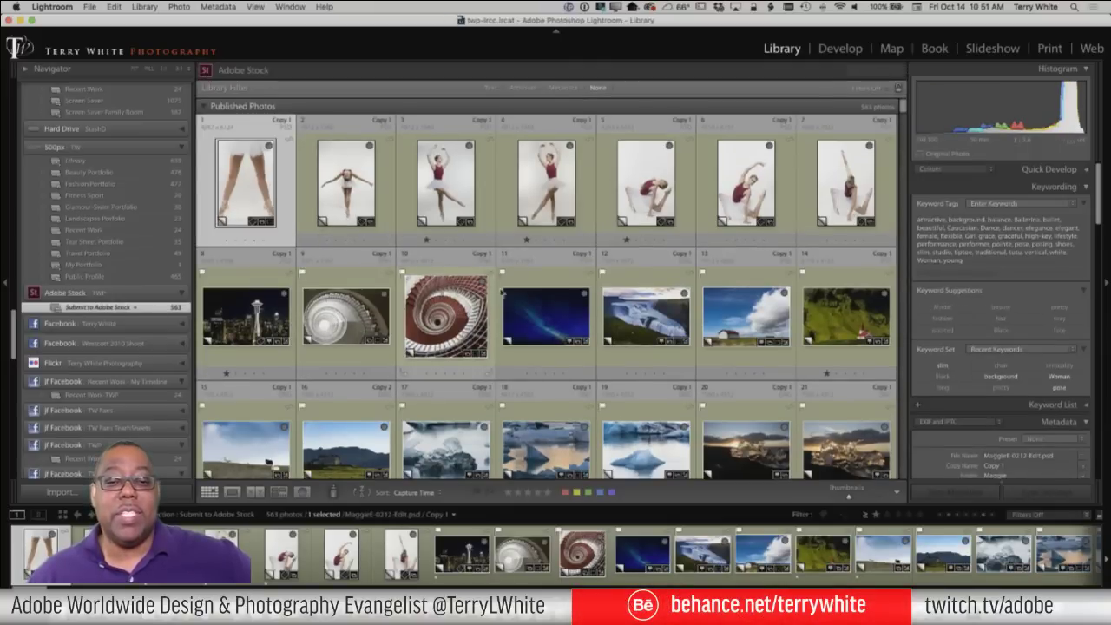
{"action": "scroll", "coordinate": [514, 299], "scroll_direction": "down", "scroll_amount": 5}
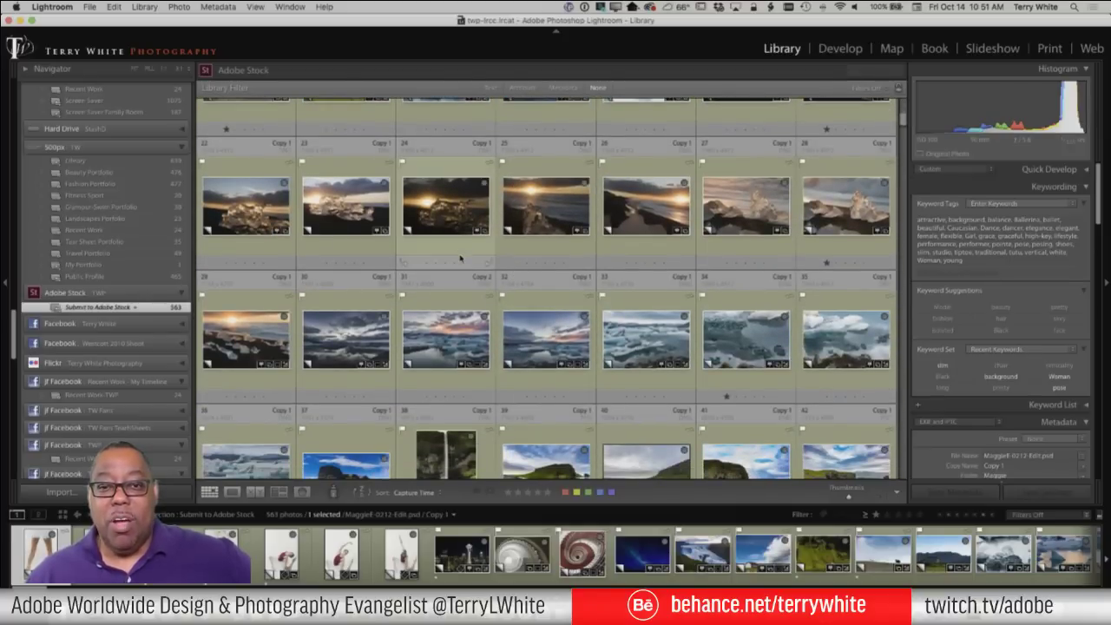
{"action": "scroll", "coordinate": [461, 257], "scroll_direction": "up", "scroll_amount": 5}
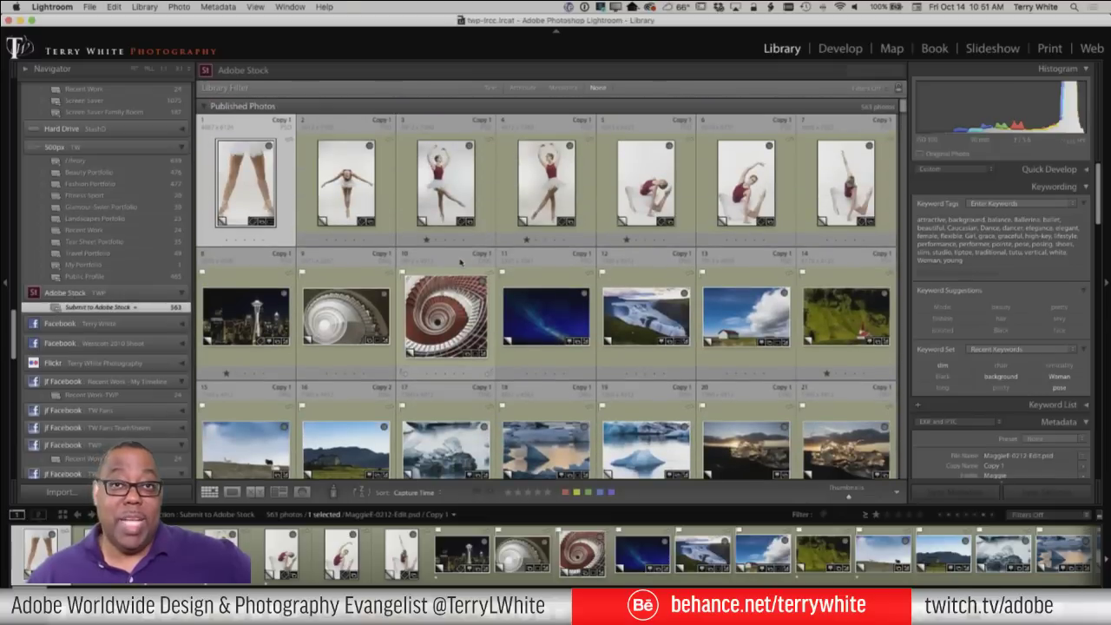
{"action": "scroll", "coordinate": [461, 262], "scroll_direction": "down", "scroll_amount": 3}
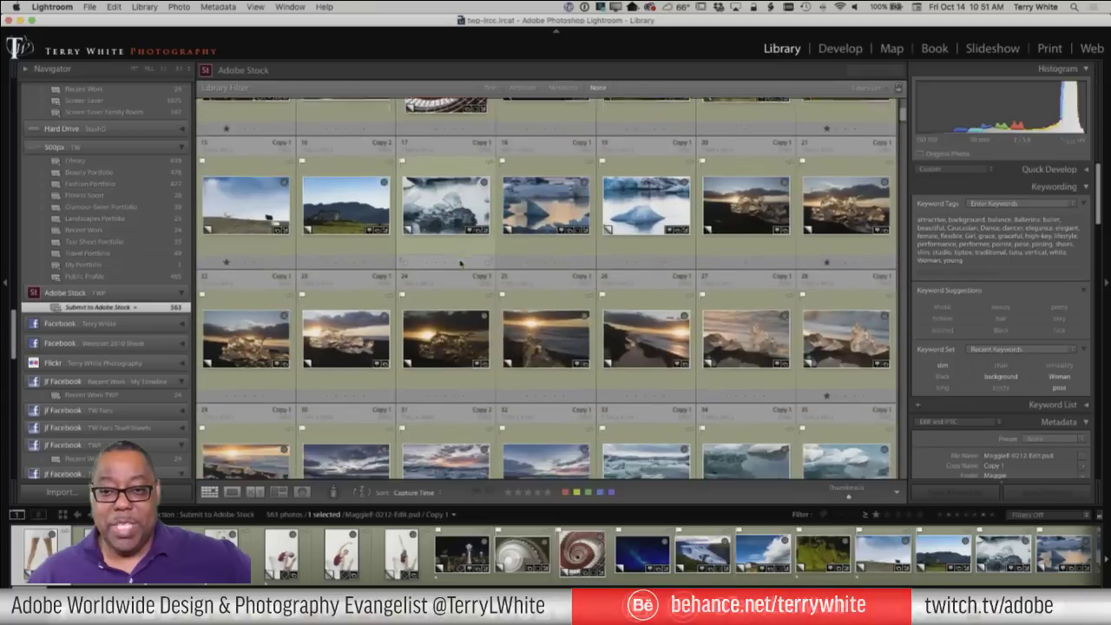
{"action": "scroll", "coordinate": [465, 262], "scroll_direction": "up", "scroll_amount": 3}
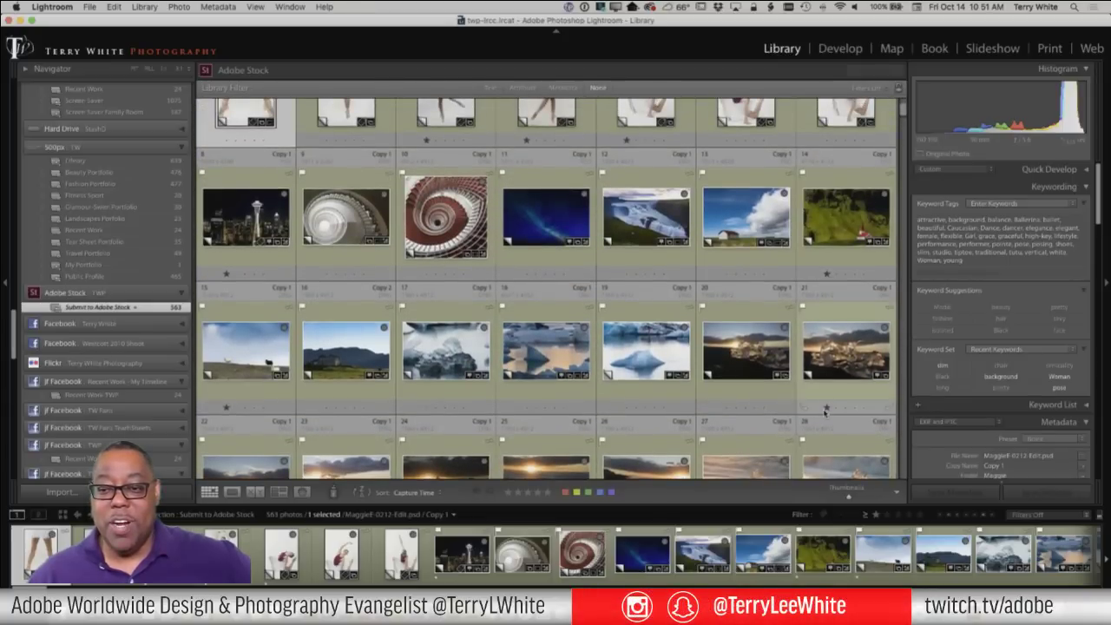
{"action": "scroll", "coordinate": [818, 413], "scroll_direction": "down", "scroll_amount": 3}
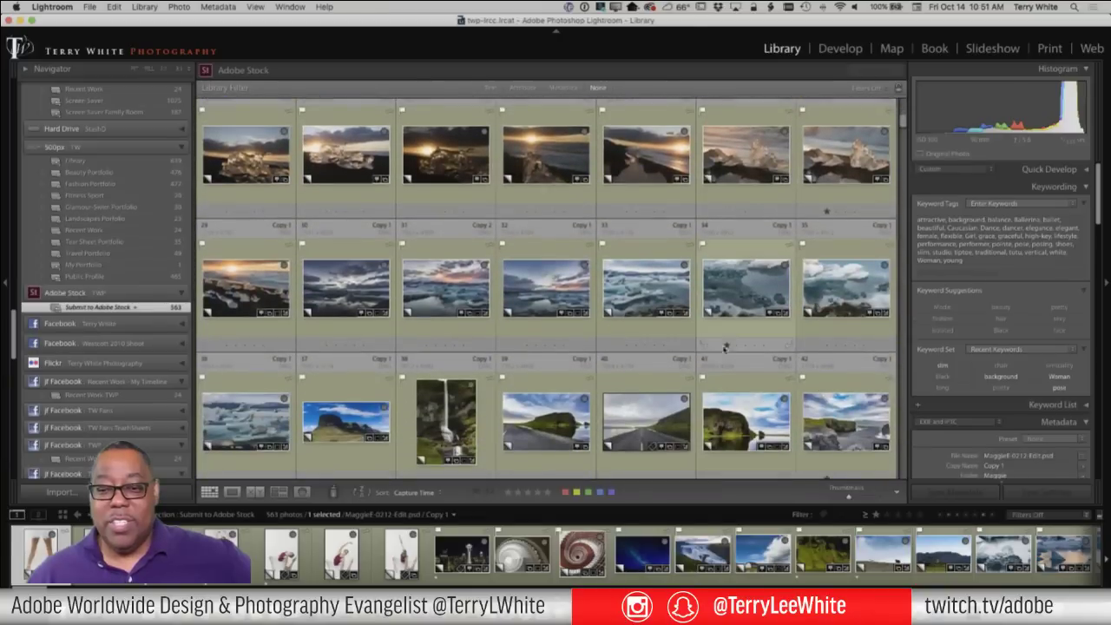
{"action": "scroll", "coordinate": [723, 344], "scroll_direction": "down", "scroll_amount": 3}
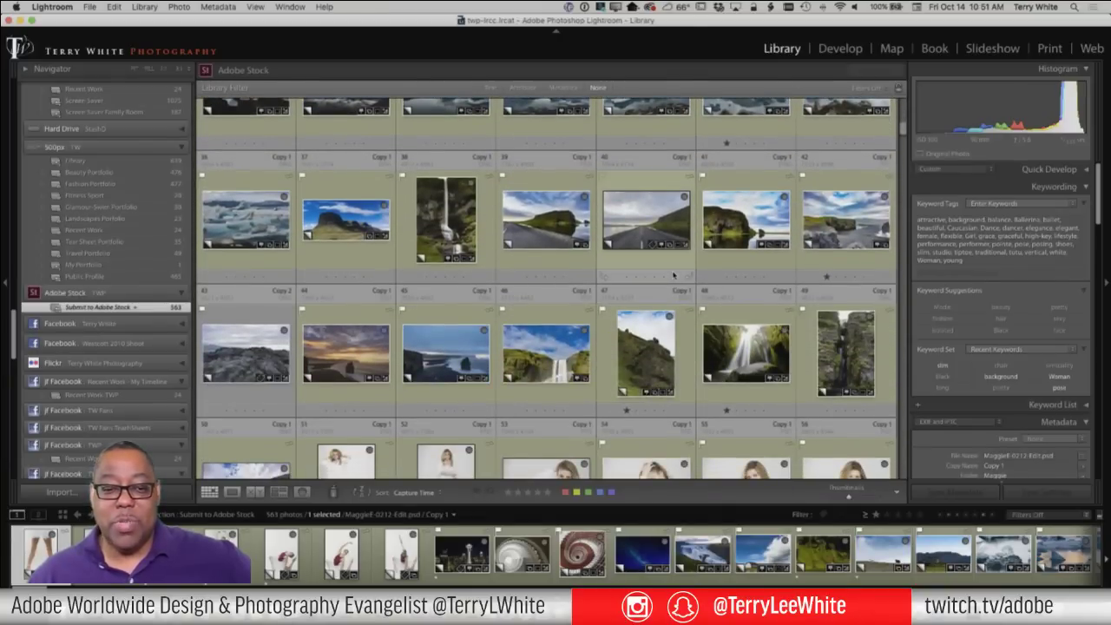
{"action": "scroll", "coordinate": [675, 278], "scroll_direction": "up", "scroll_amount": 8}
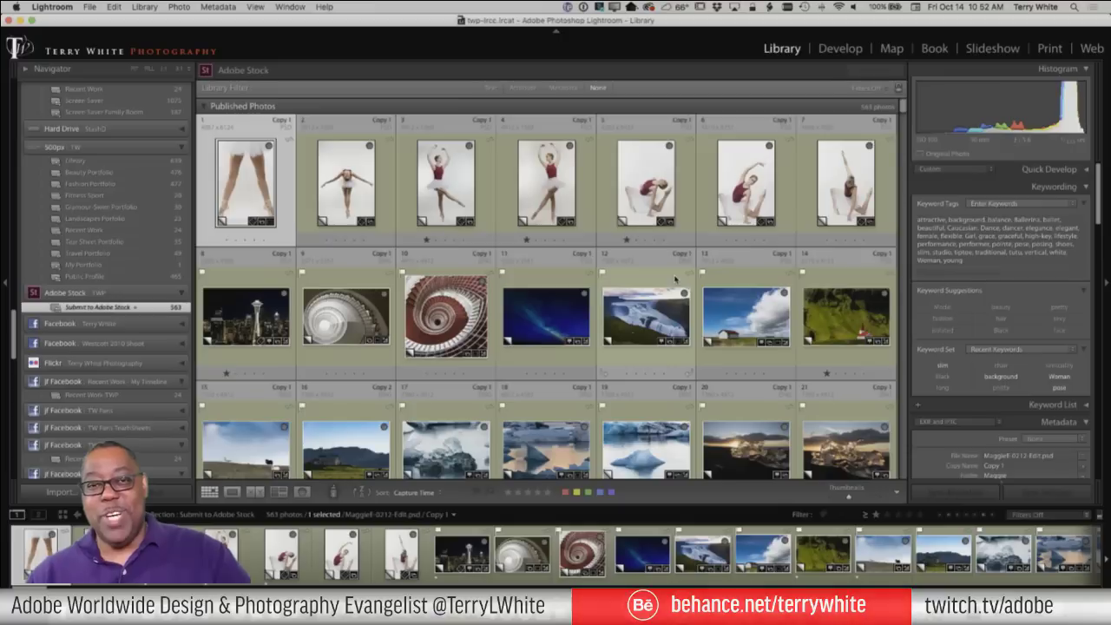
{"action": "key", "text": "Down"}
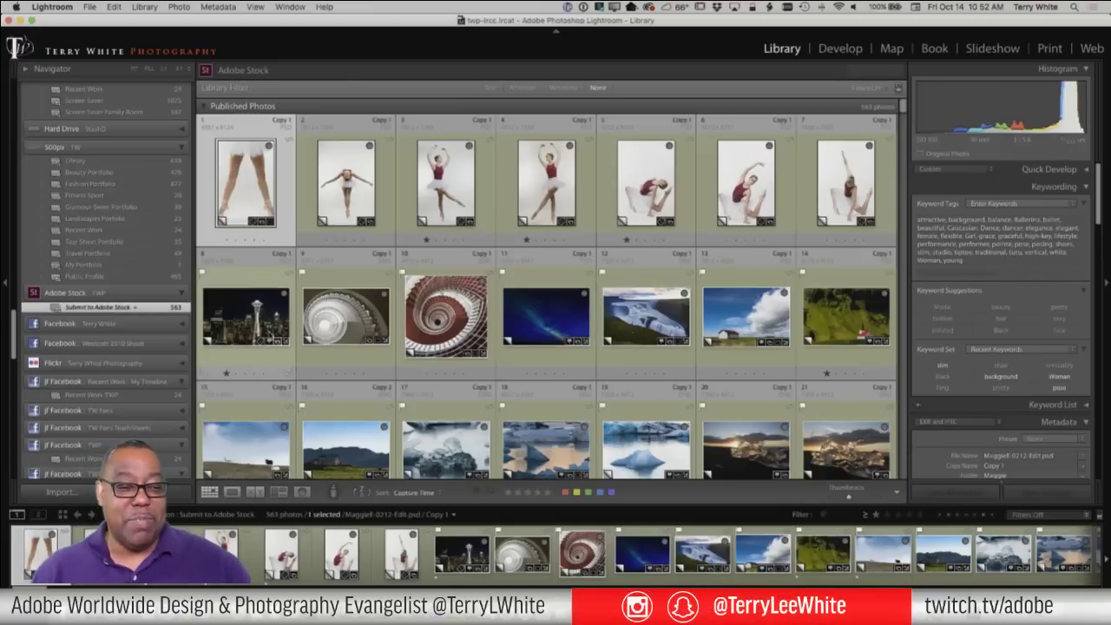
{"action": "key", "text": "f"}
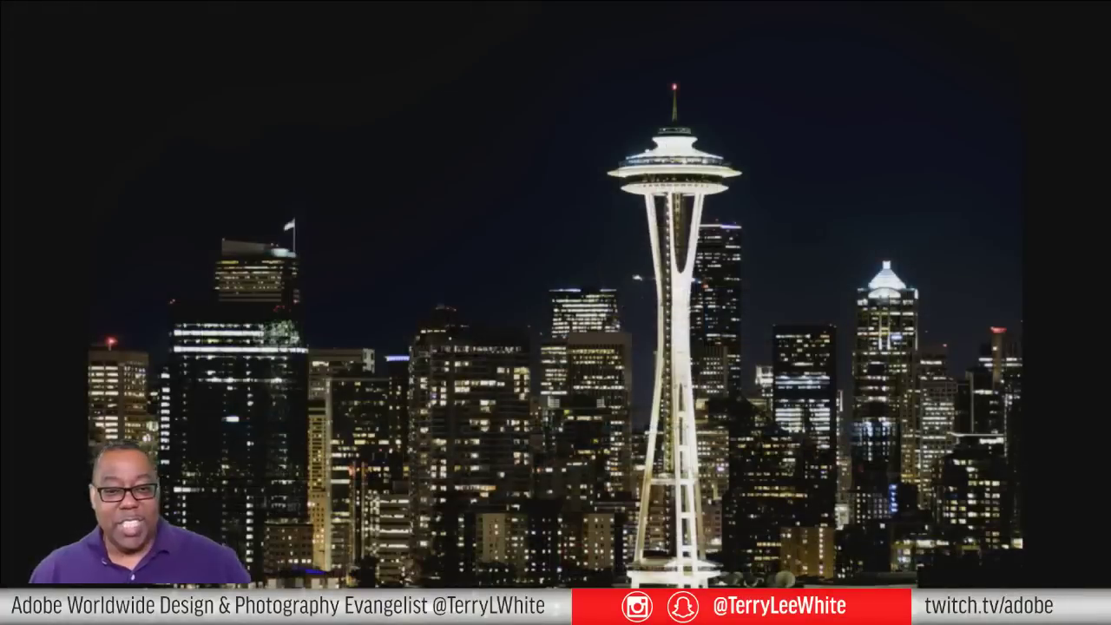
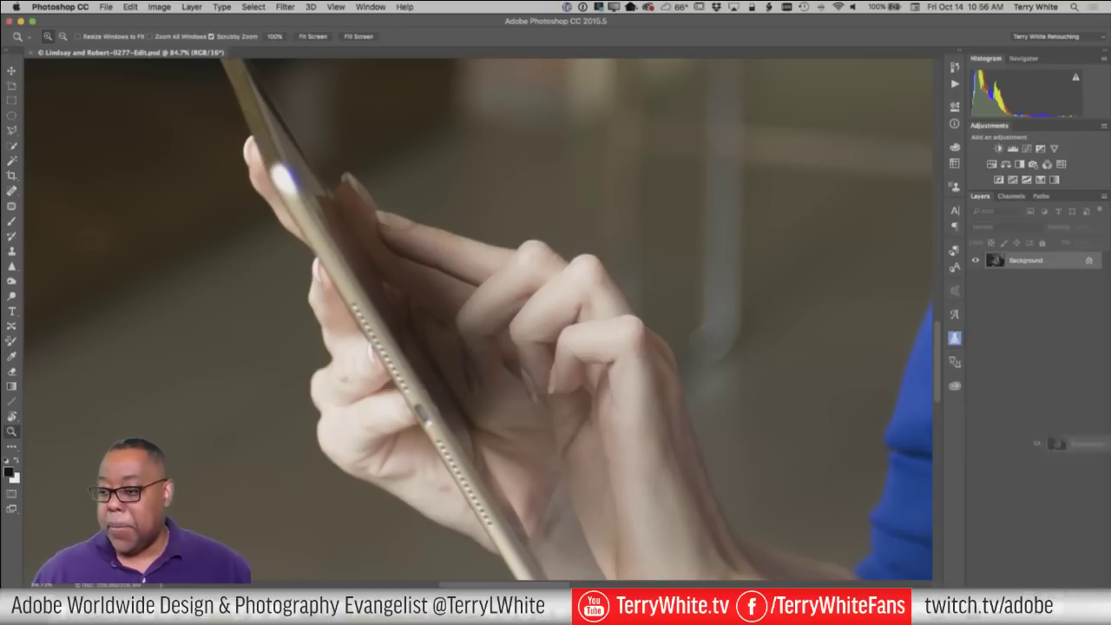
Duplicate the Background layer and remove the port from the tablet's edge using a smaller Spot Healing Brush set to Content-Aware
{"action": "key", "text": "super+j"}
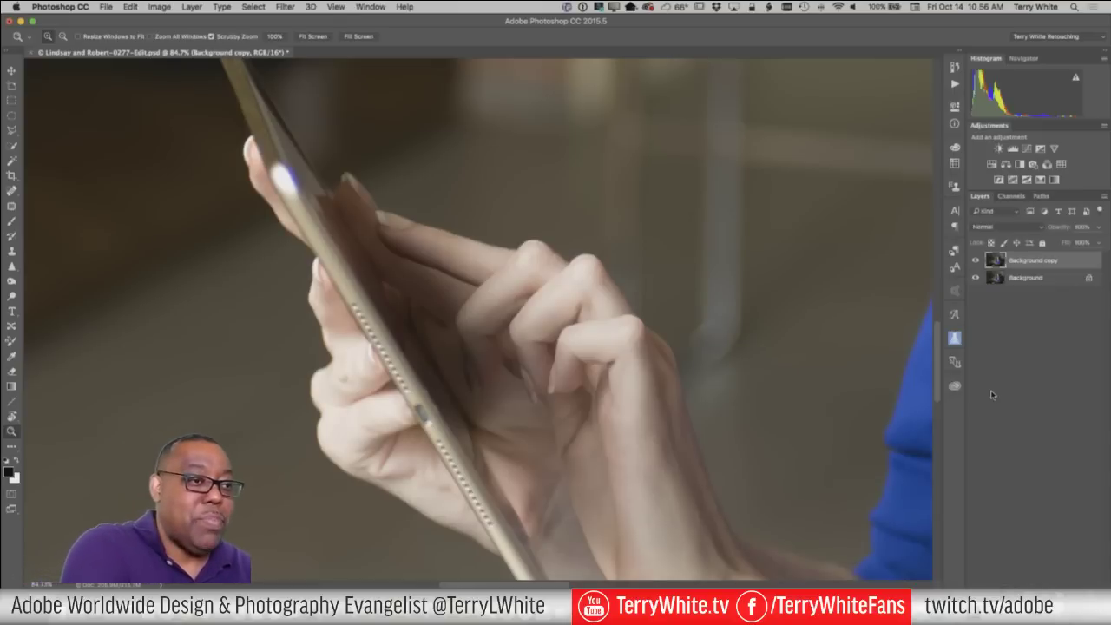
{"action": "left_click", "coordinate": [13, 190]}
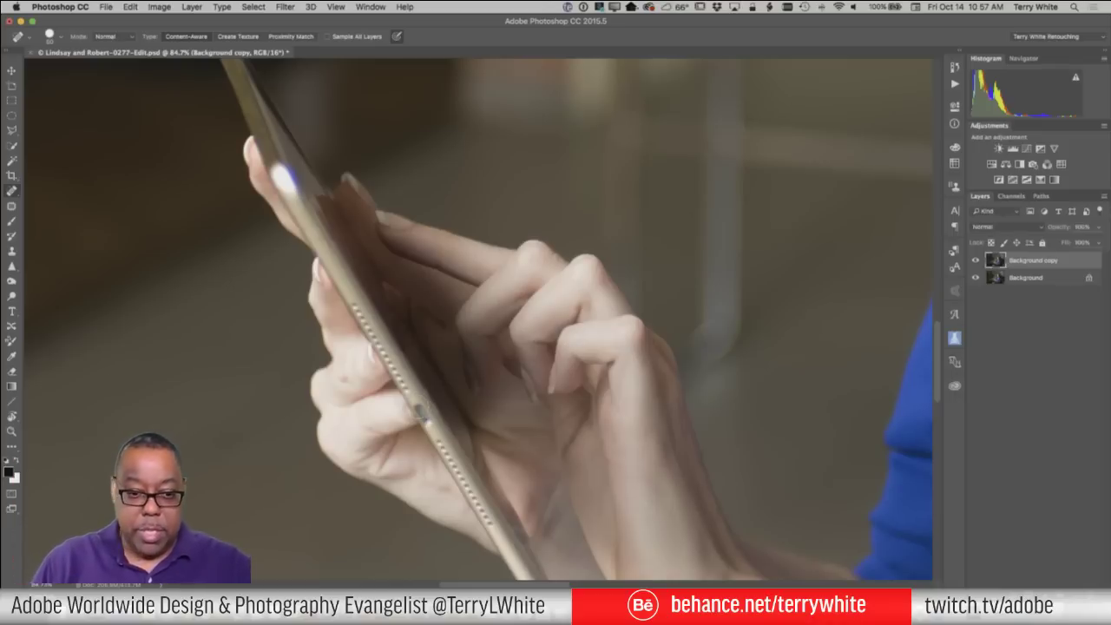
{"action": "key", "text": "bracketleft"}
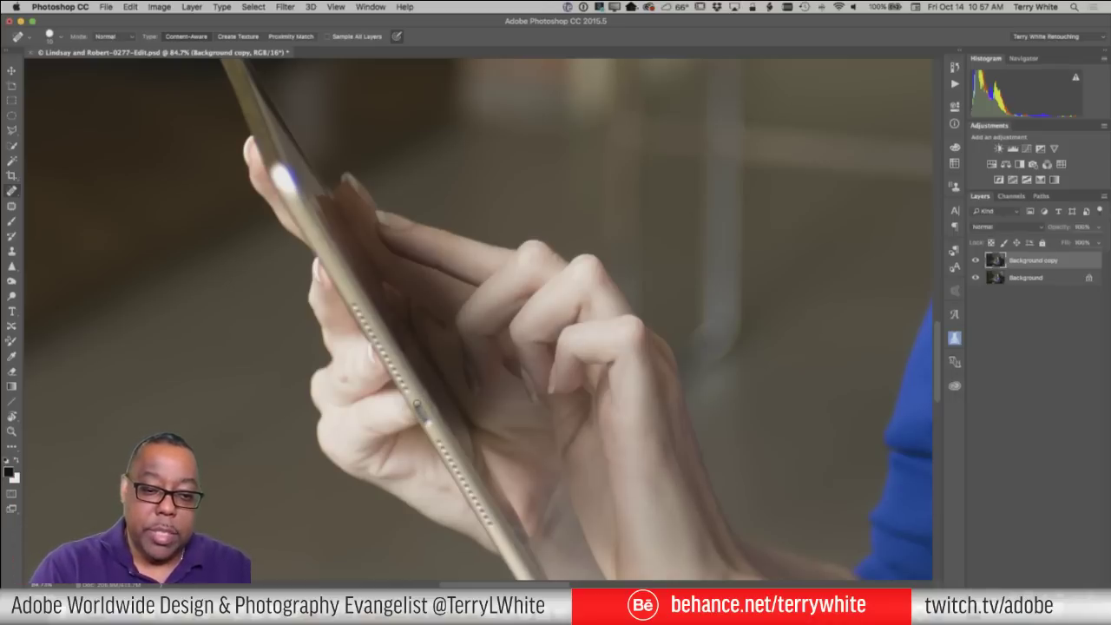
{"action": "left_click_drag", "start_coordinate": [420, 409], "coordinate": [429, 427]}
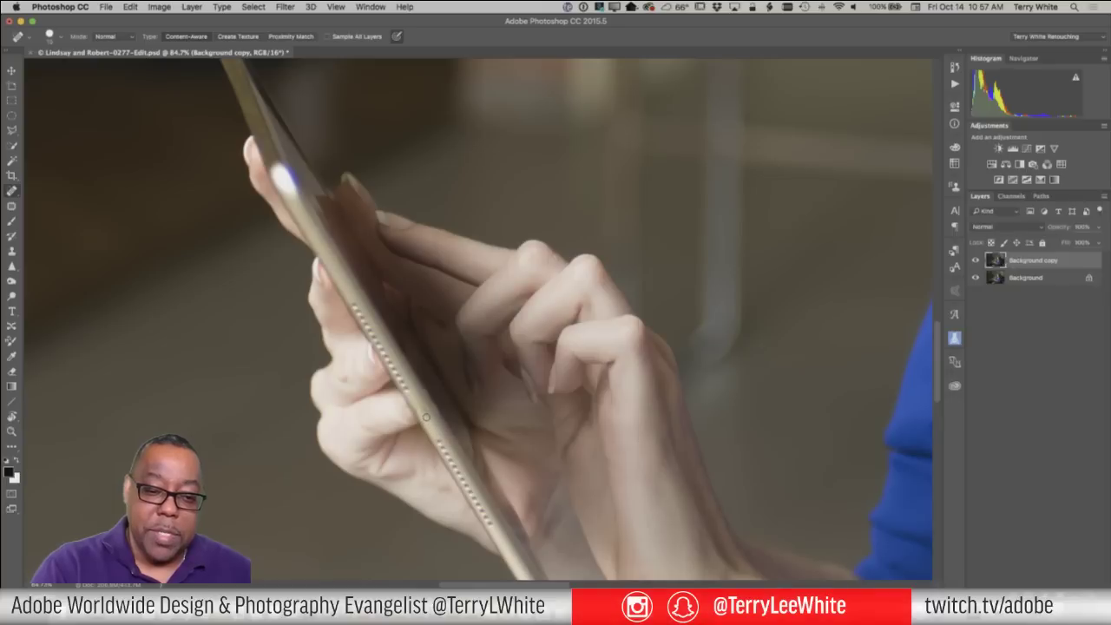
{"action": "left_click", "coordinate": [422, 409]}
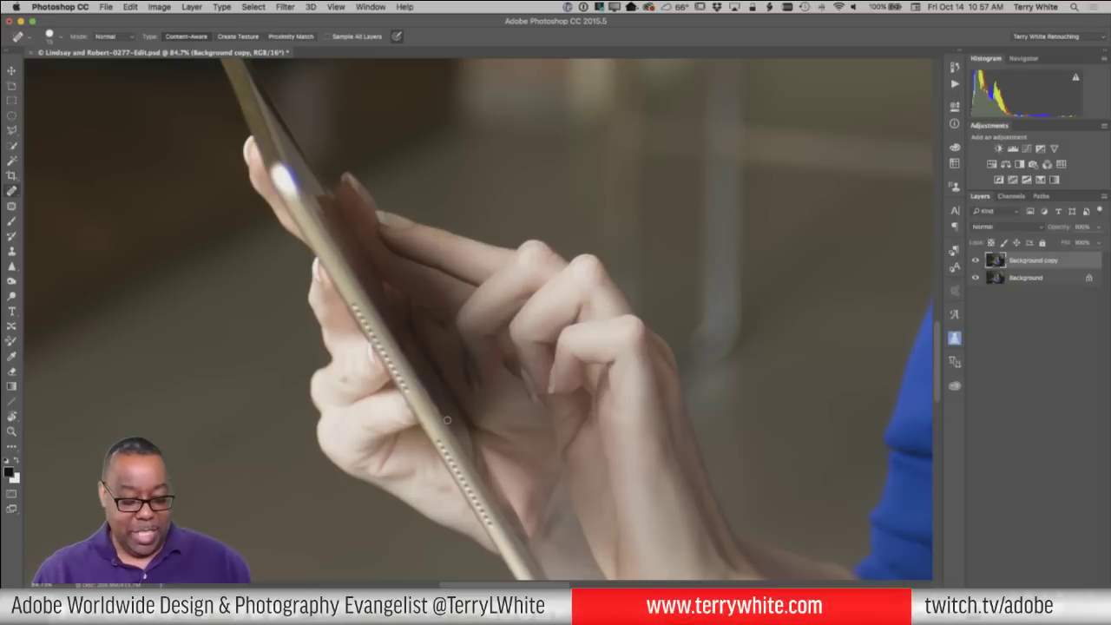
Save the retouched document and activate the Patch tool
{"action": "key", "text": "super+s"}
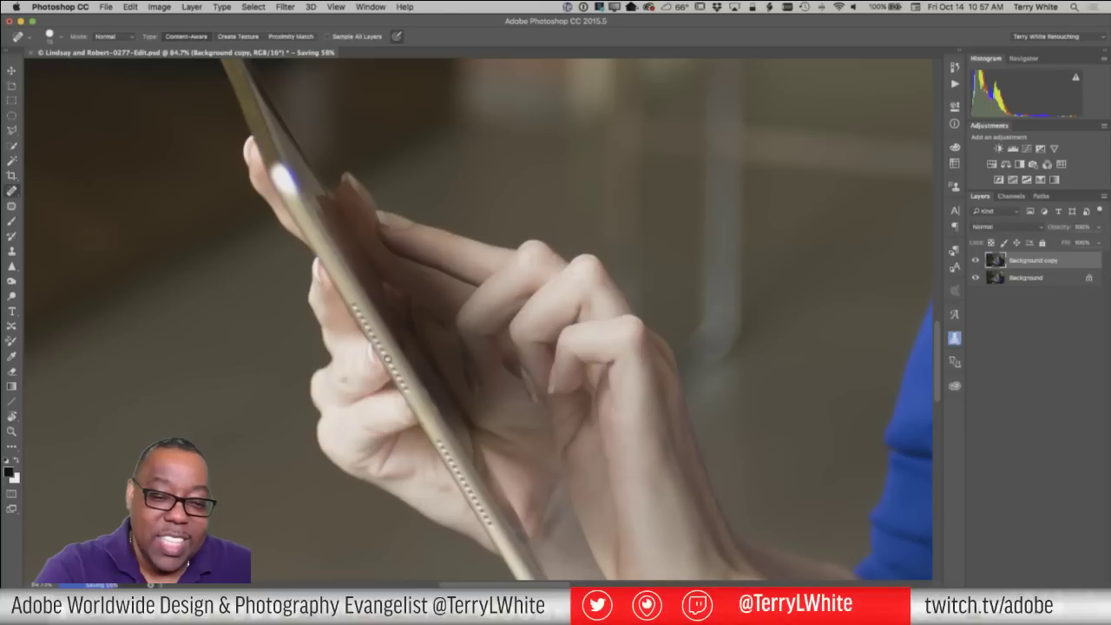
{"action": "key", "text": "shift+j"}
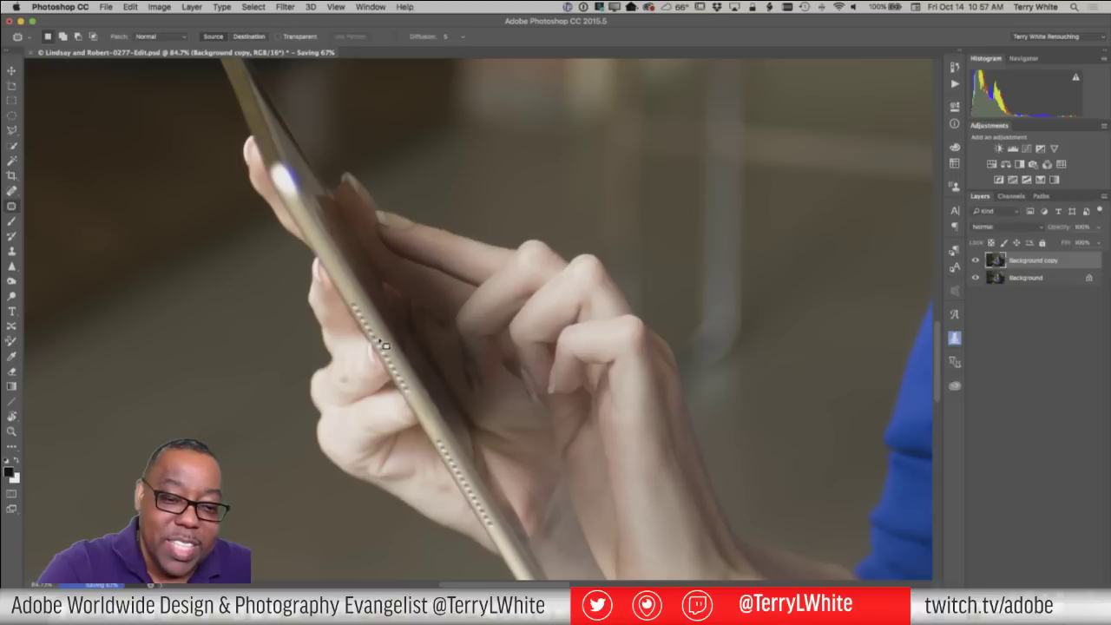
Patch out two small stretches of the speaker holes along the tablet's edge, and save and close the document
{"action": "mouse_move", "coordinate": [379, 334]}
{"action": "left_mouse_down"}
{"action": "mouse_move", "coordinate": [365, 313]}
{"action": "mouse_move", "coordinate": [382, 343]}
{"action": "left_mouse_up"}
{"action": "key", "text": "ctrl+d"}
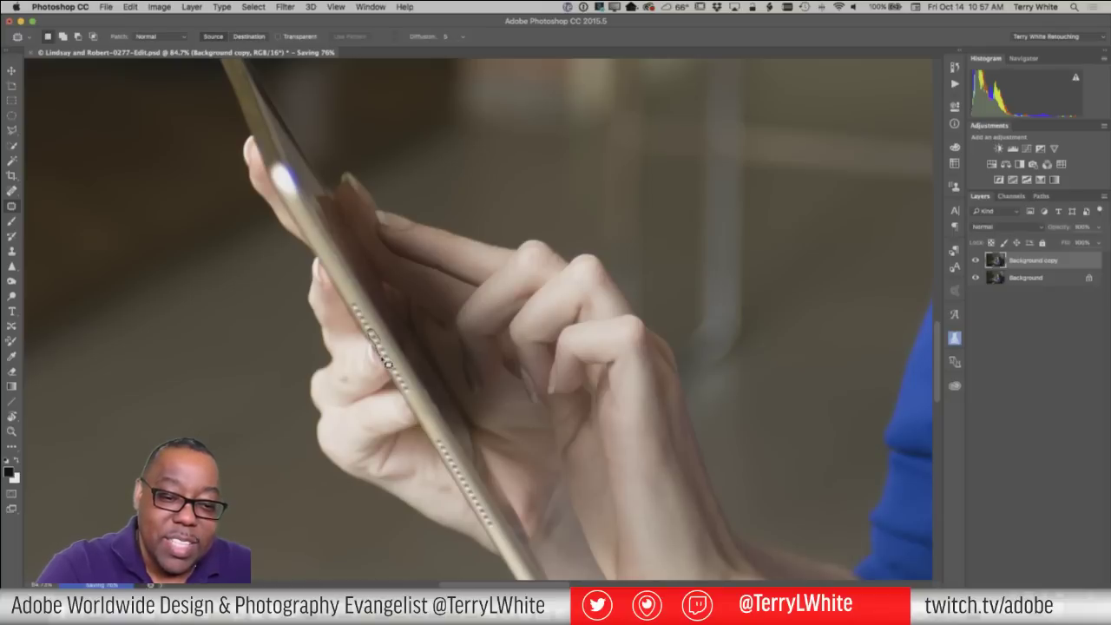
{"action": "left_click_drag", "start_coordinate": [391, 359], "coordinate": [390, 356]}
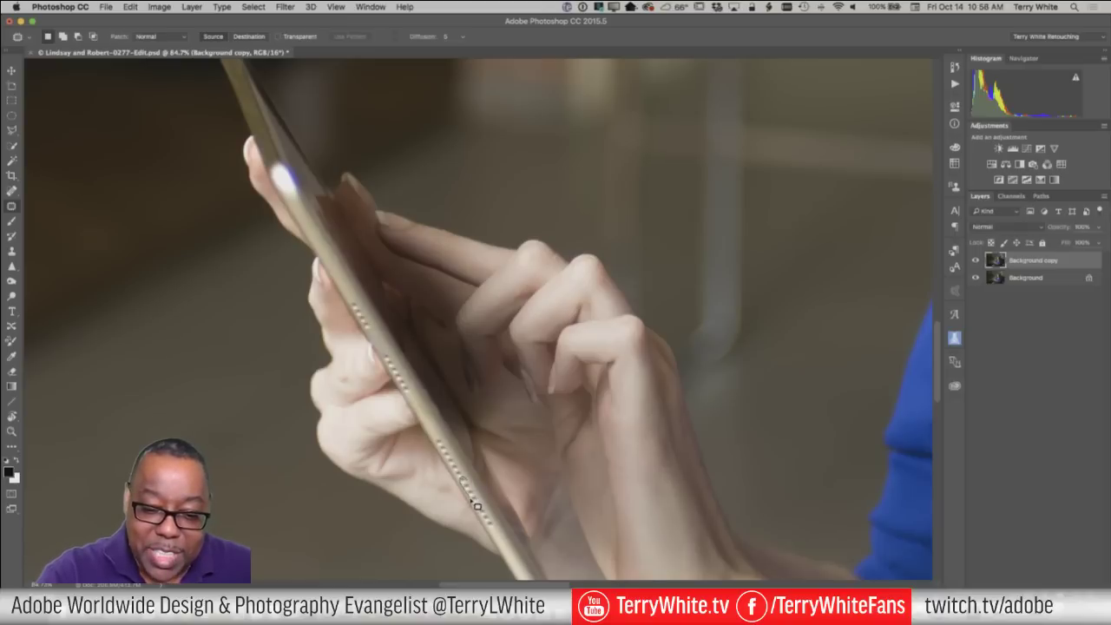
{"action": "mouse_move", "coordinate": [479, 508]}
{"action": "left_mouse_down"}
{"action": "mouse_move", "coordinate": [464, 479]}
{"action": "mouse_move", "coordinate": [485, 508]}
{"action": "left_mouse_up"}
{"action": "key", "text": "ctrl+d"}
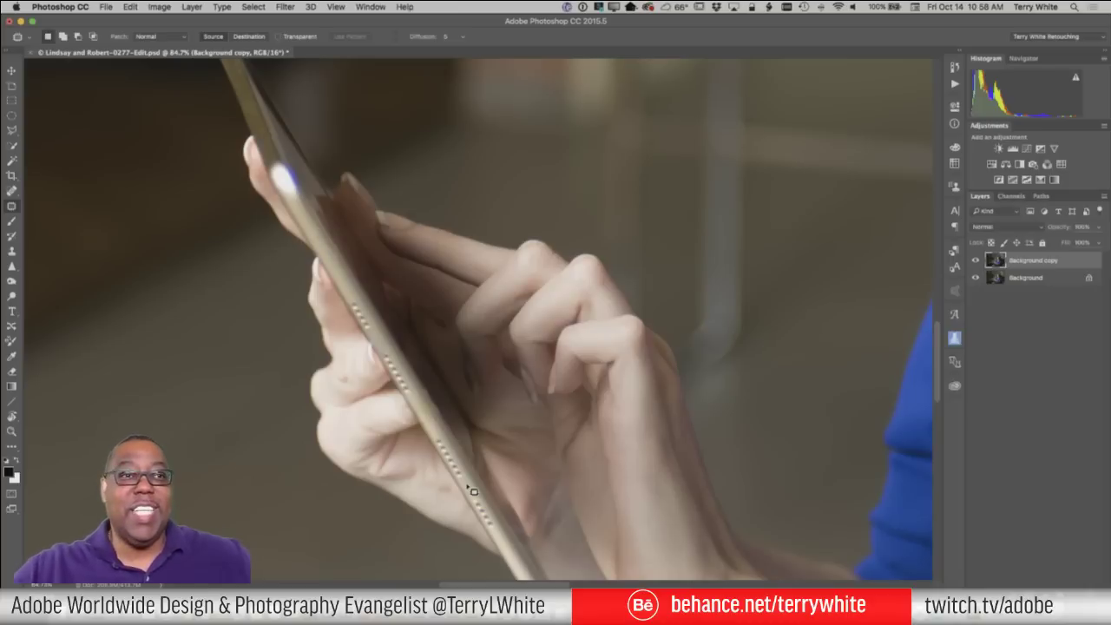
{"action": "key", "text": "super+s"}
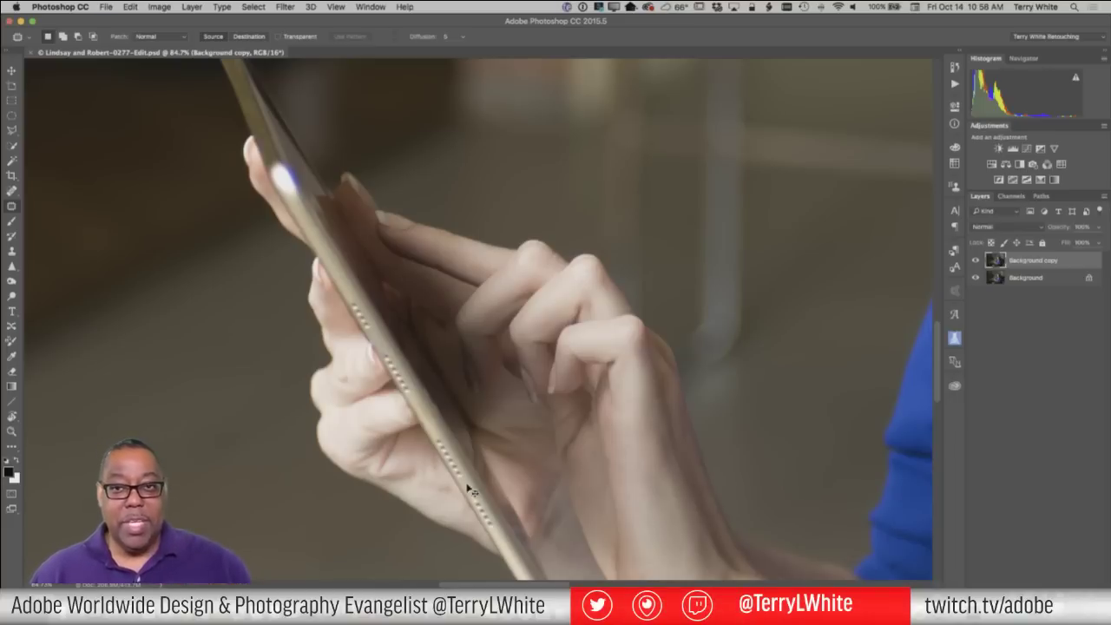
{"action": "key", "text": "super+w"}
Switch to Lightroom and create a virtual copy of the retouched photo of the woman holding the tablet
{"action": "key", "text": "super+Tab"}
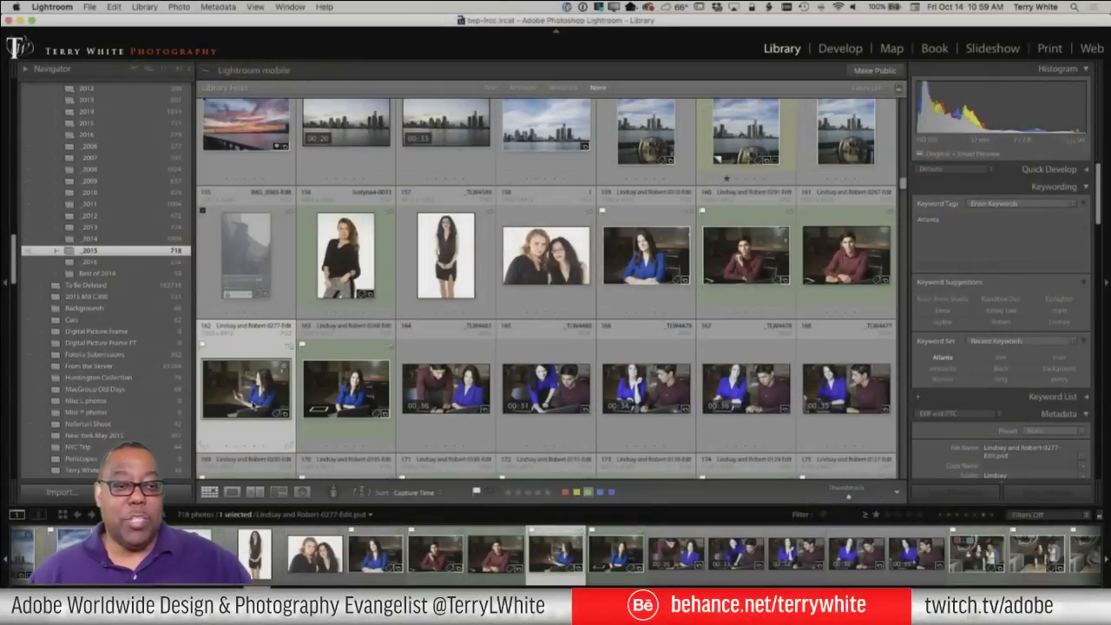
{"action": "left_click", "coordinate": [227, 7]}
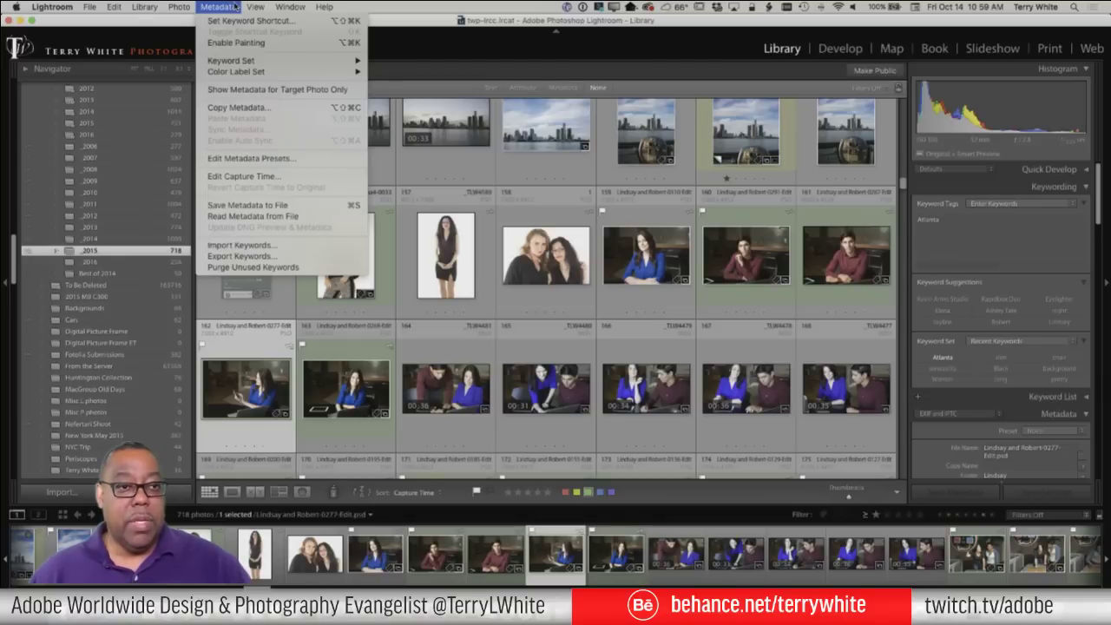
{"action": "mouse_move", "coordinate": [187, 5]}
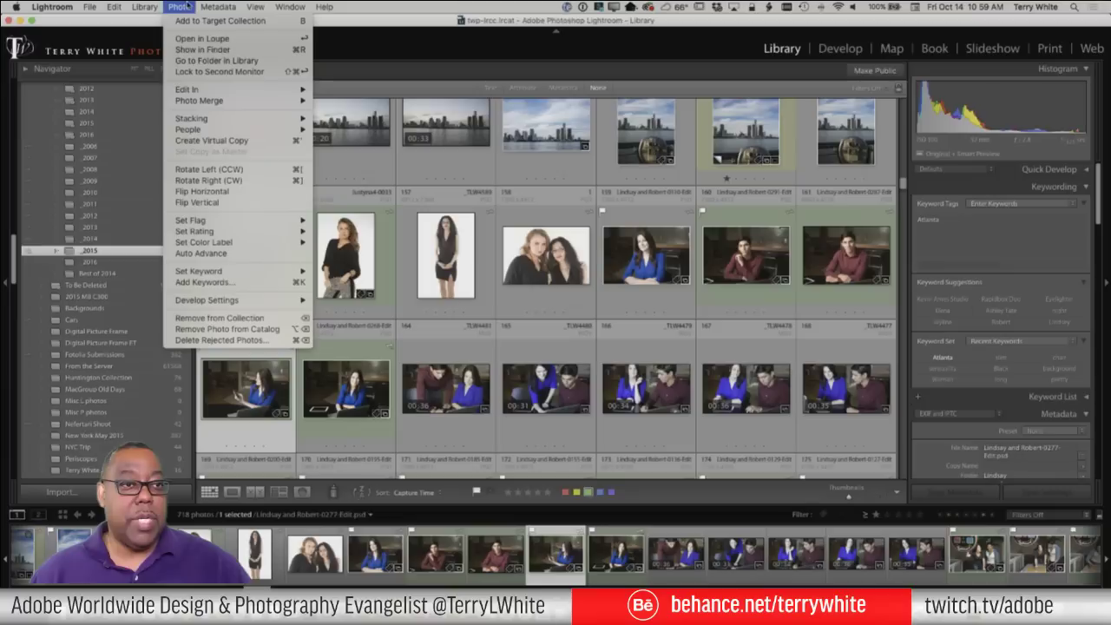
{"action": "left_click", "coordinate": [220, 144]}
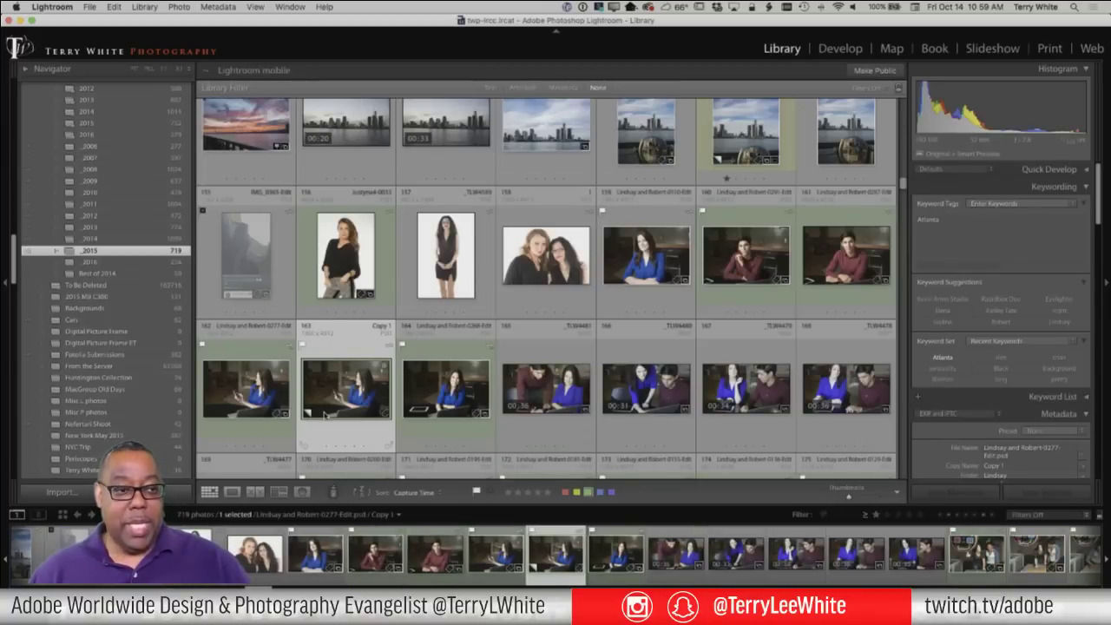
{"action": "mouse_move", "coordinate": [325, 415]}
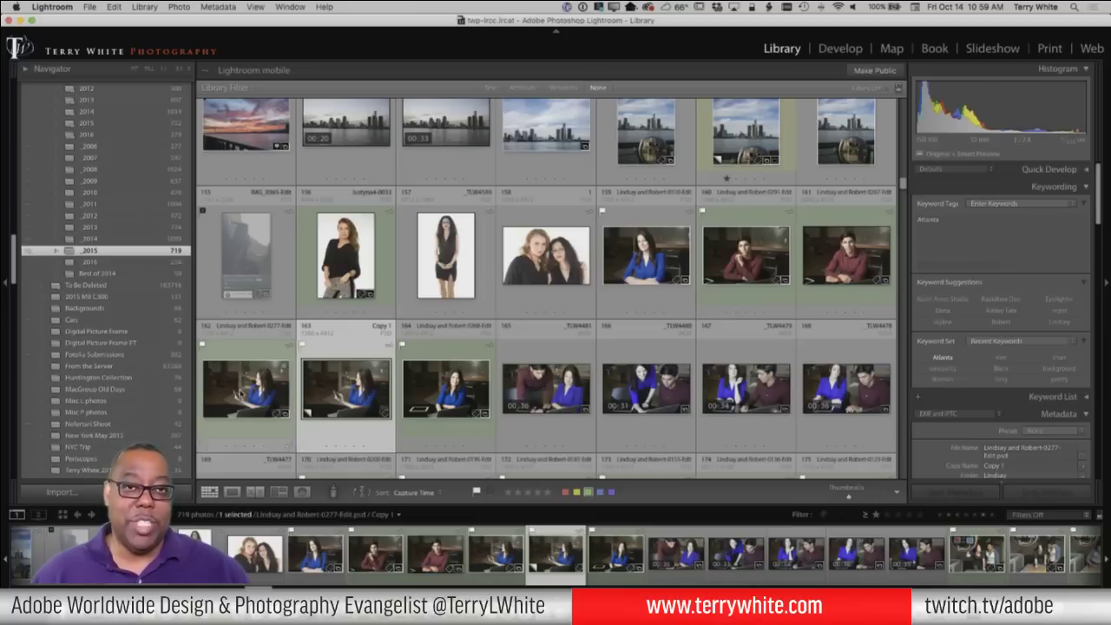
Add the virtual copy to the Submit to Adobe Stock collection and open that collection to locate the copy
{"action": "scroll", "coordinate": [145, 379], "scroll_direction": "down", "scroll_amount": 15}
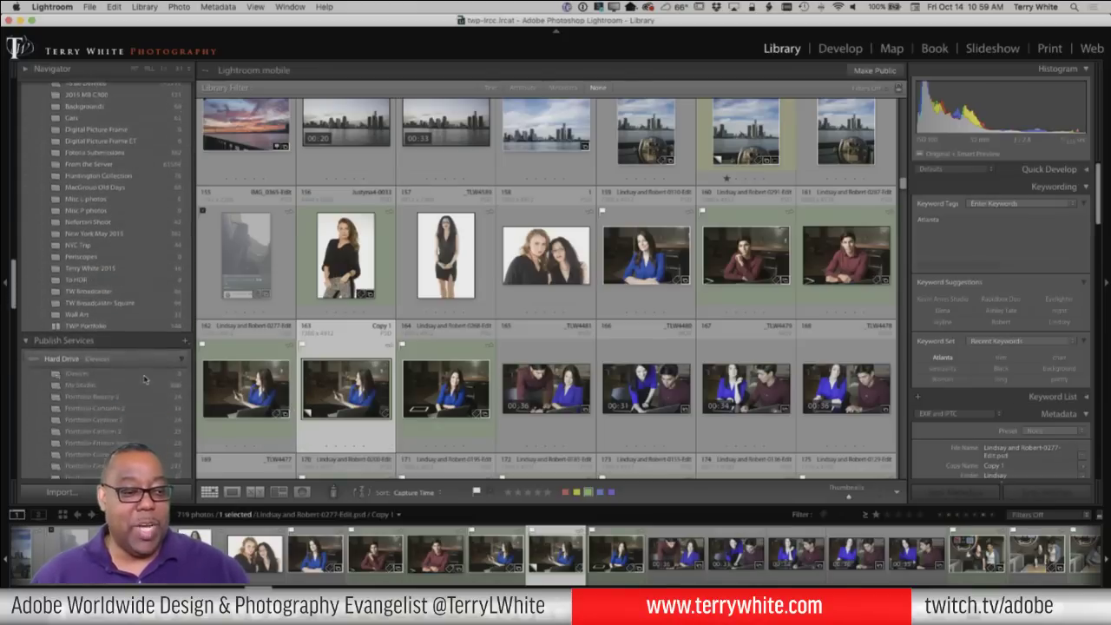
{"action": "scroll", "coordinate": [145, 380], "scroll_direction": "down", "scroll_amount": 5}
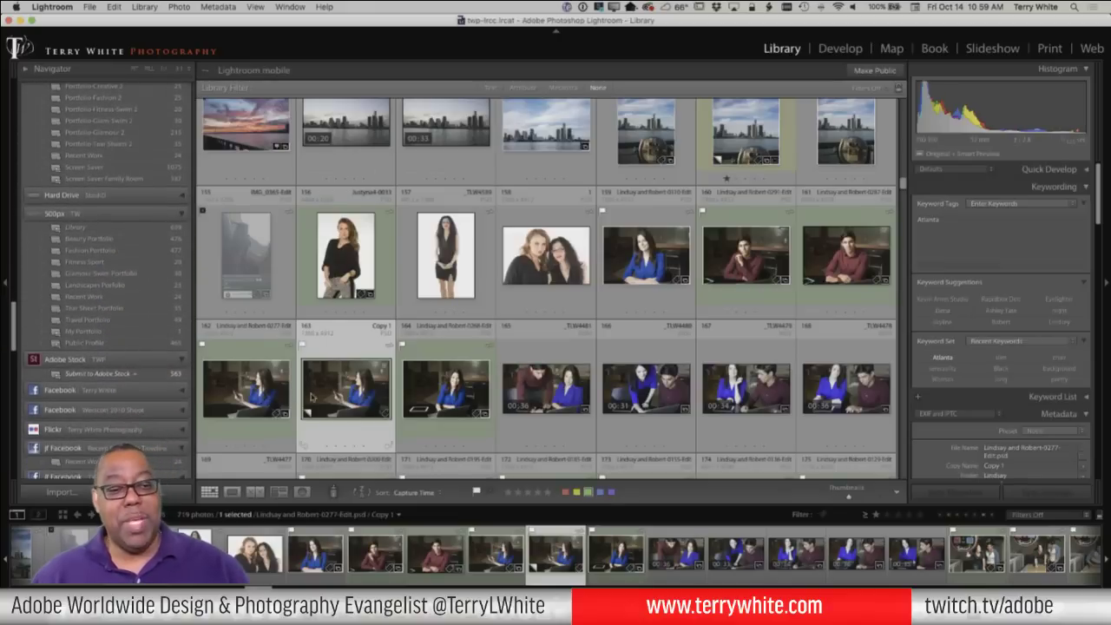
{"action": "left_click_drag", "start_coordinate": [302, 395], "coordinate": [158, 375]}
{"action": "left_click", "coordinate": [159, 374]}
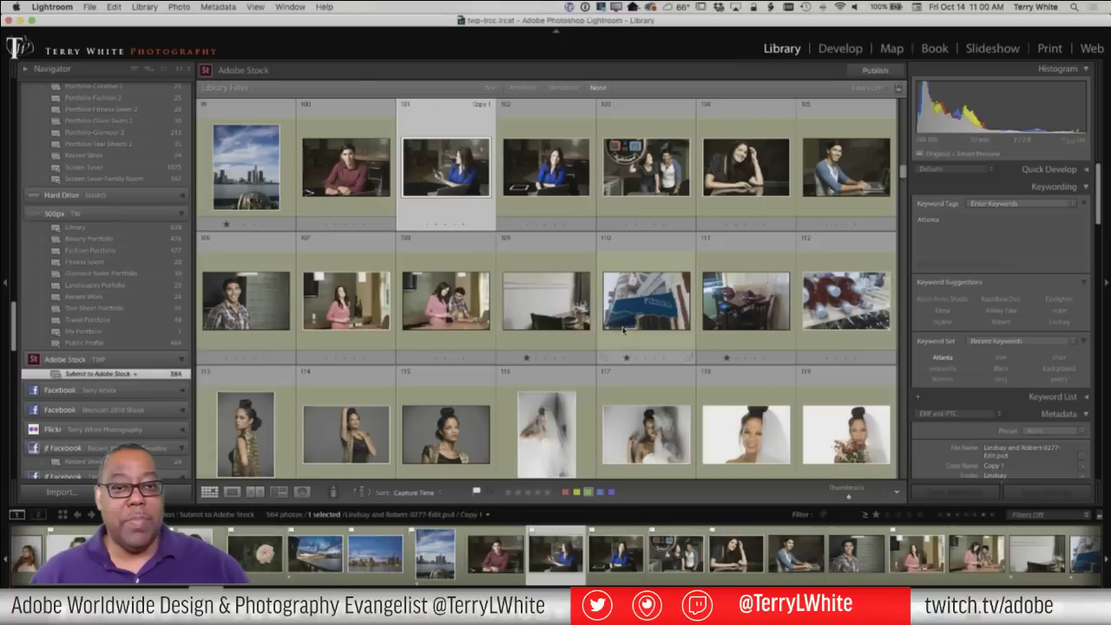
{"action": "scroll", "coordinate": [608, 356], "scroll_direction": "down", "scroll_amount": 10}
{"action": "scroll", "coordinate": [611, 341], "scroll_direction": "up", "scroll_amount": 15}
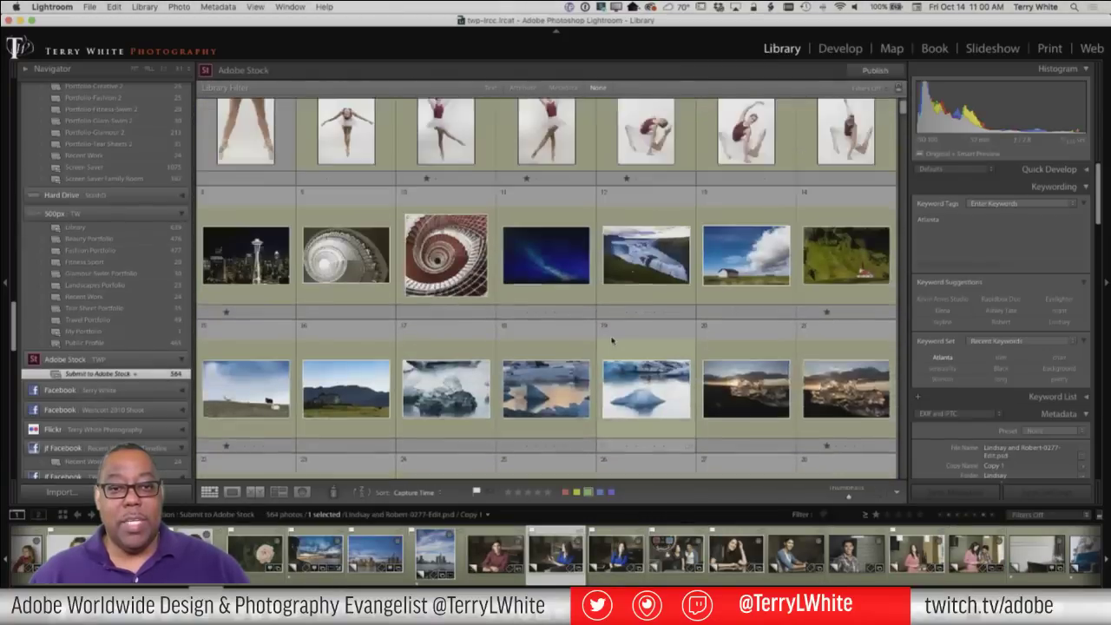
{"action": "scroll", "coordinate": [611, 340], "scroll_direction": "down", "scroll_amount": 15}
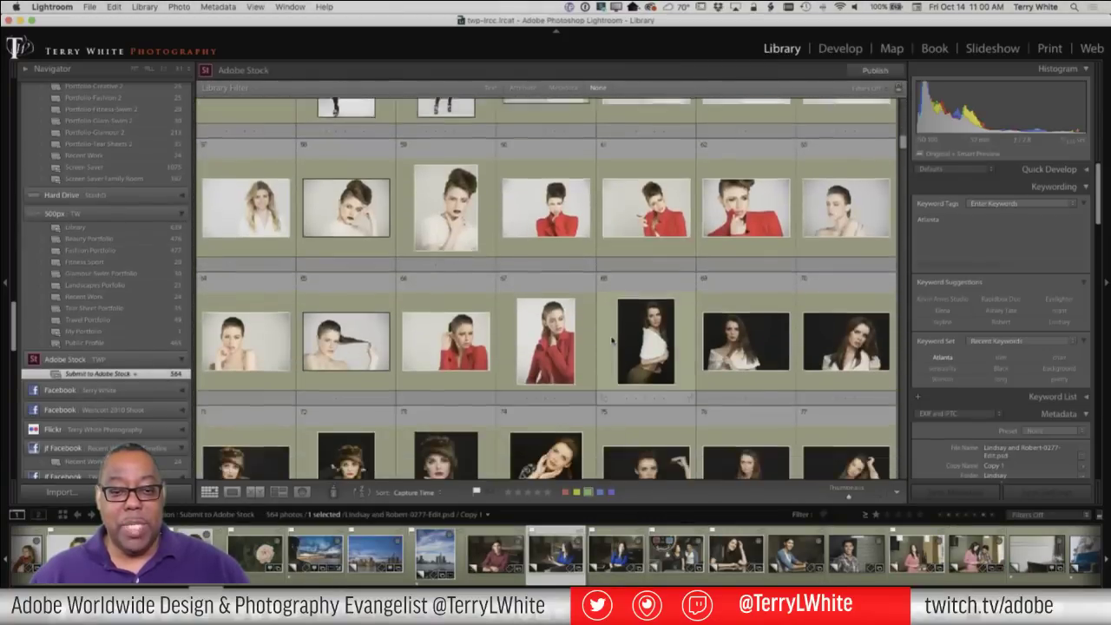
{"action": "scroll", "coordinate": [611, 340], "scroll_direction": "down", "scroll_amount": 6}
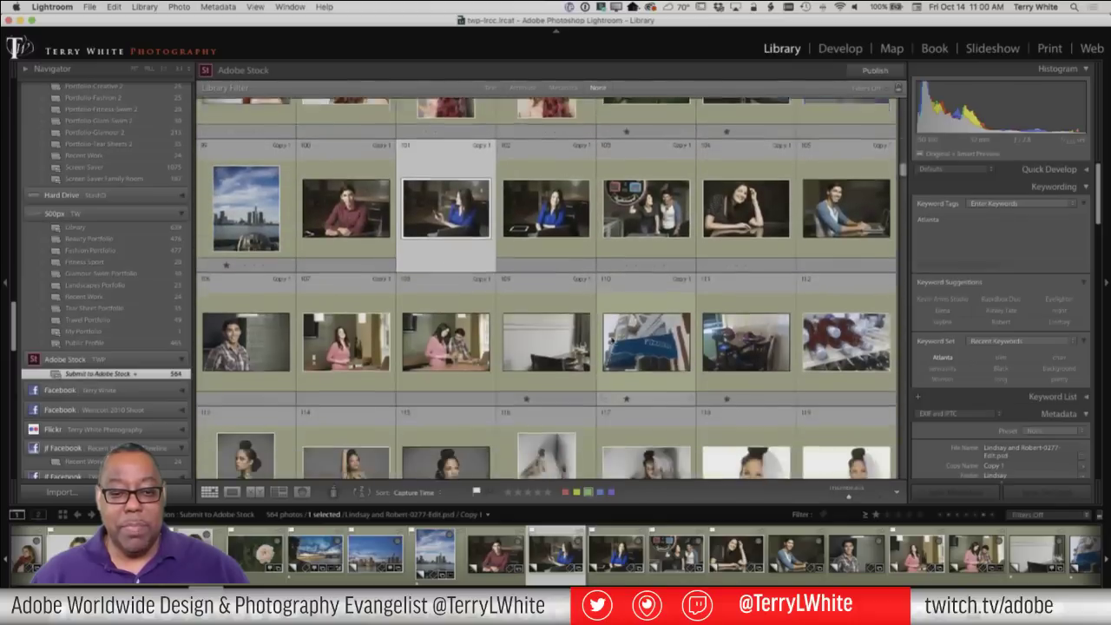
{"action": "scroll", "coordinate": [611, 340], "scroll_direction": "up", "scroll_amount": 2}
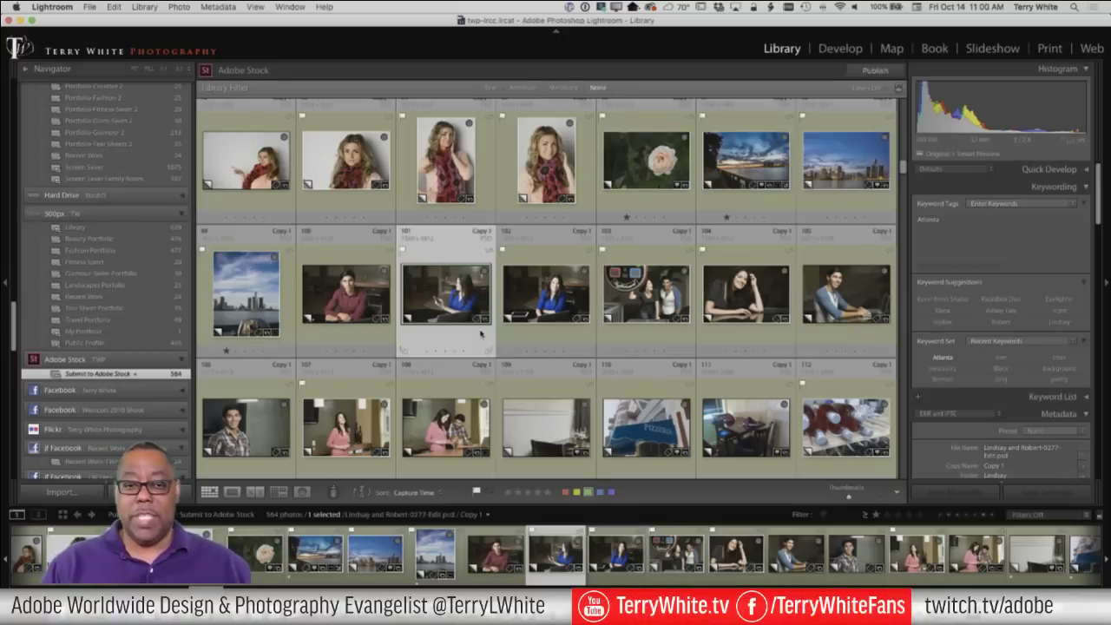
{"action": "key", "text": "8"}
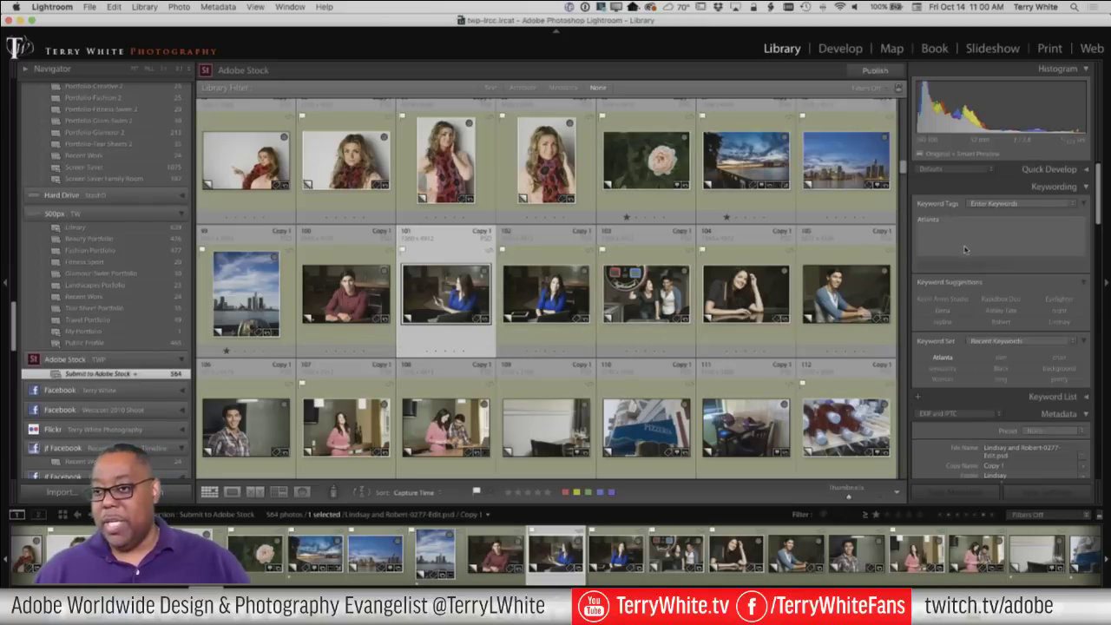
{"action": "scroll", "coordinate": [980, 286], "scroll_direction": "down", "scroll_amount": 5}
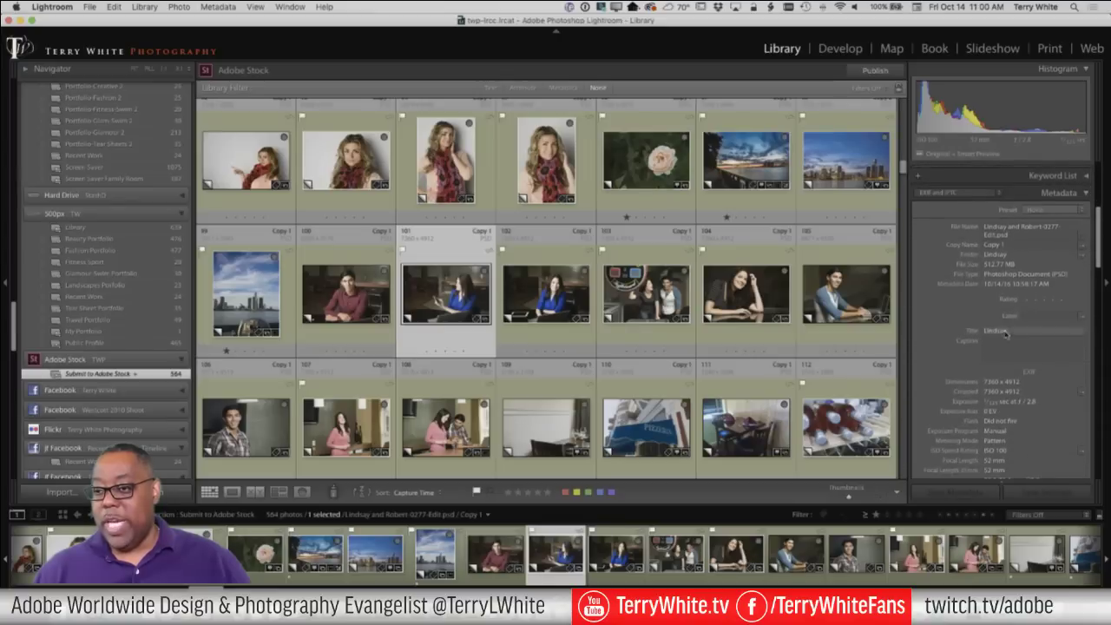
{"action": "left_click", "coordinate": [1004, 331]}
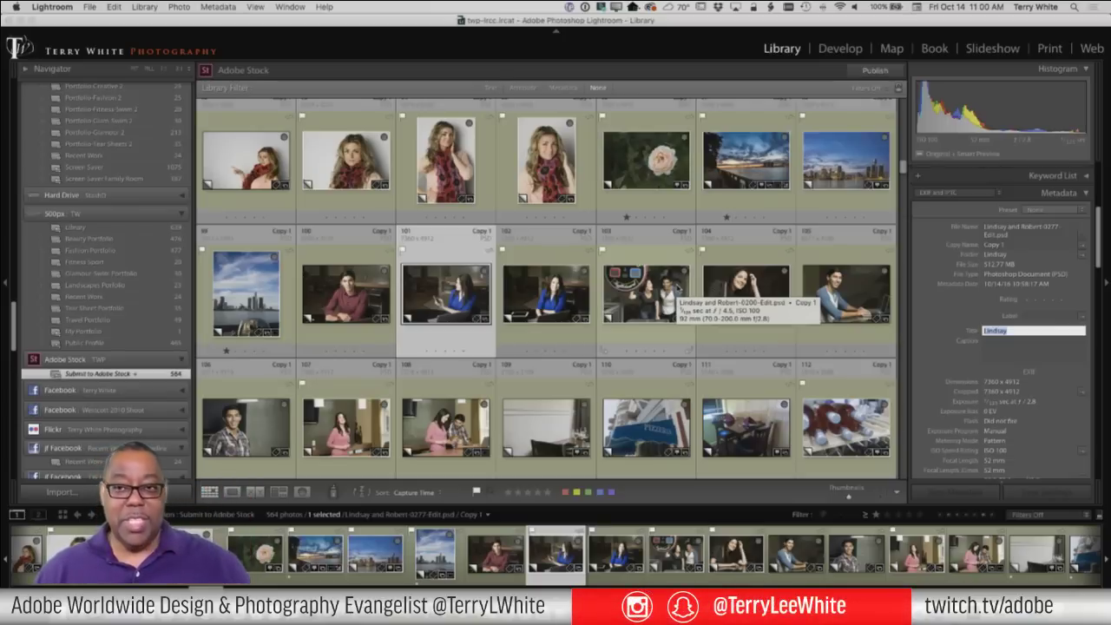
{"action": "key", "text": "super+comma"}
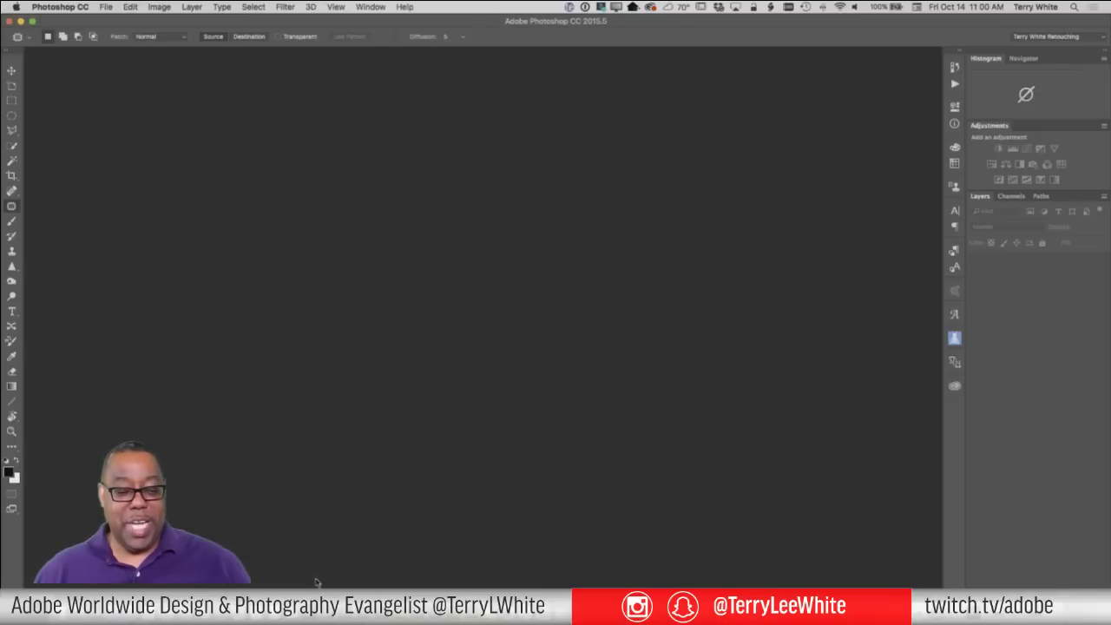
{"action": "left_click", "coordinate": [326, 606]}
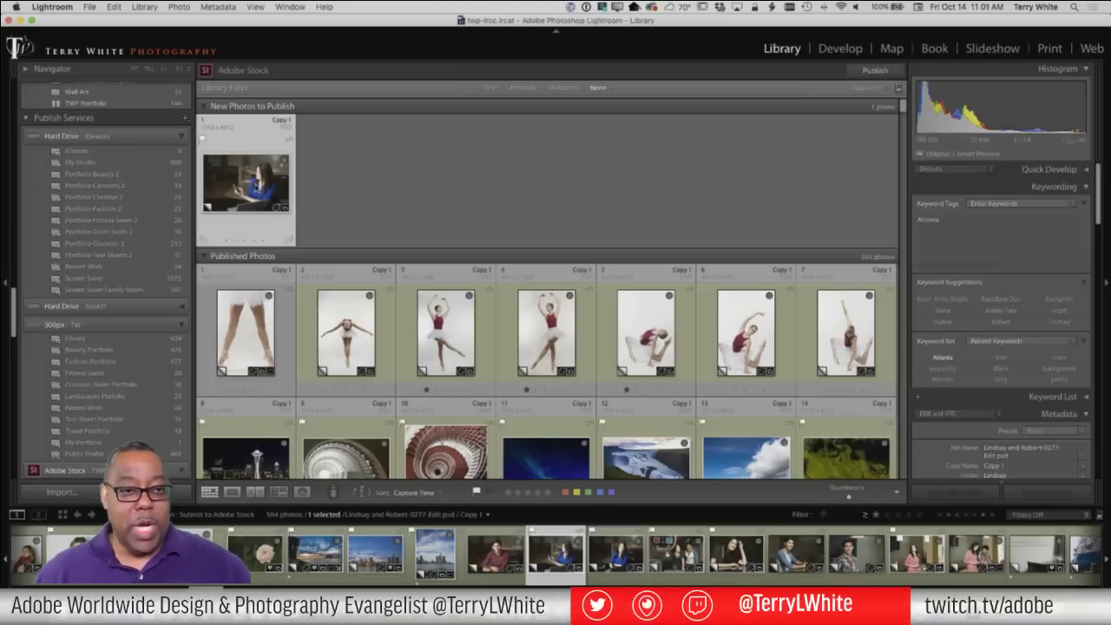
Set the title of the new photo to publish to "Business Woman with Tablet"
{"action": "scroll", "coordinate": [962, 276], "scroll_direction": "down", "scroll_amount": 5}
{"action": "scroll", "coordinate": [962, 276], "scroll_direction": "down", "scroll_amount": 4}
{"action": "left_click", "coordinate": [1006, 311]}
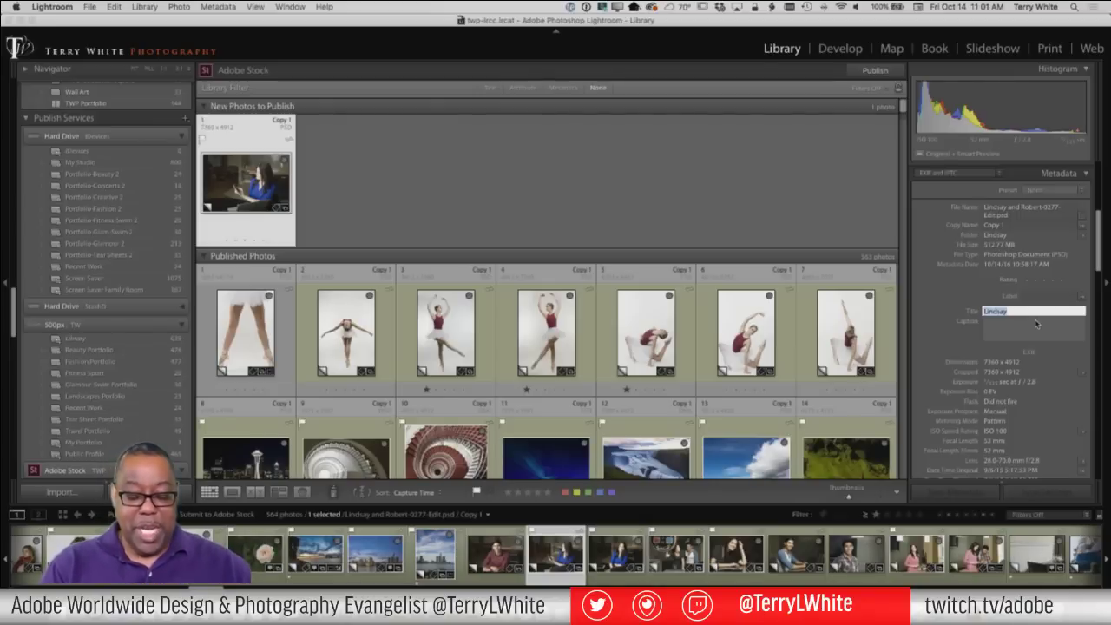
{"action": "type", "text": "Busi"}
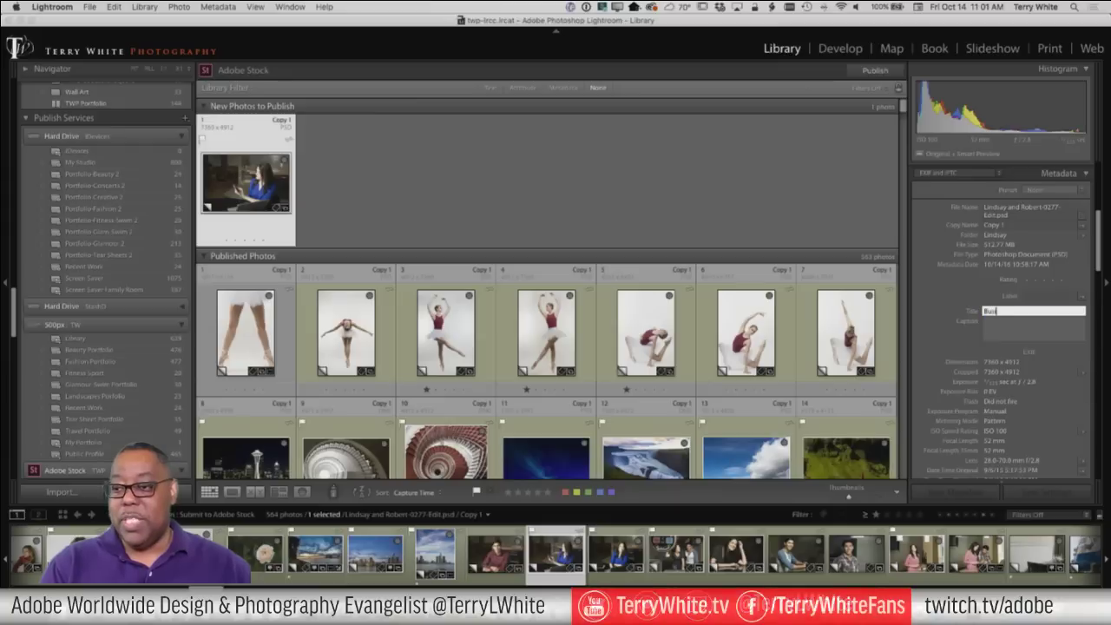
{"action": "type", "text": "ness Woman"}
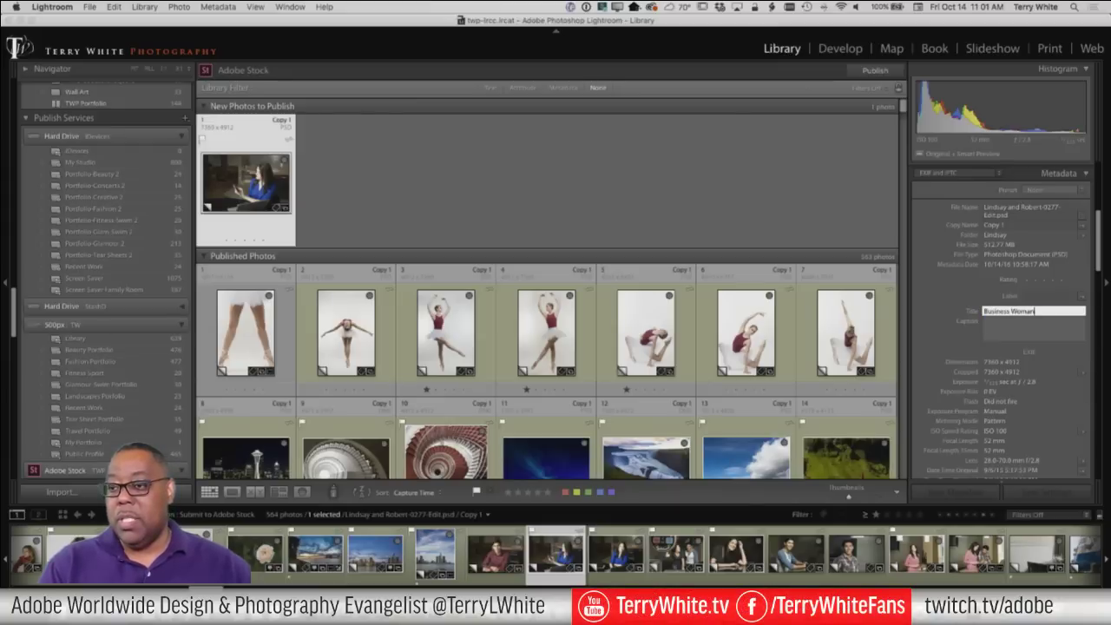
{"action": "type", "text": " with Tablet"}
{"action": "key", "text": "Return"}
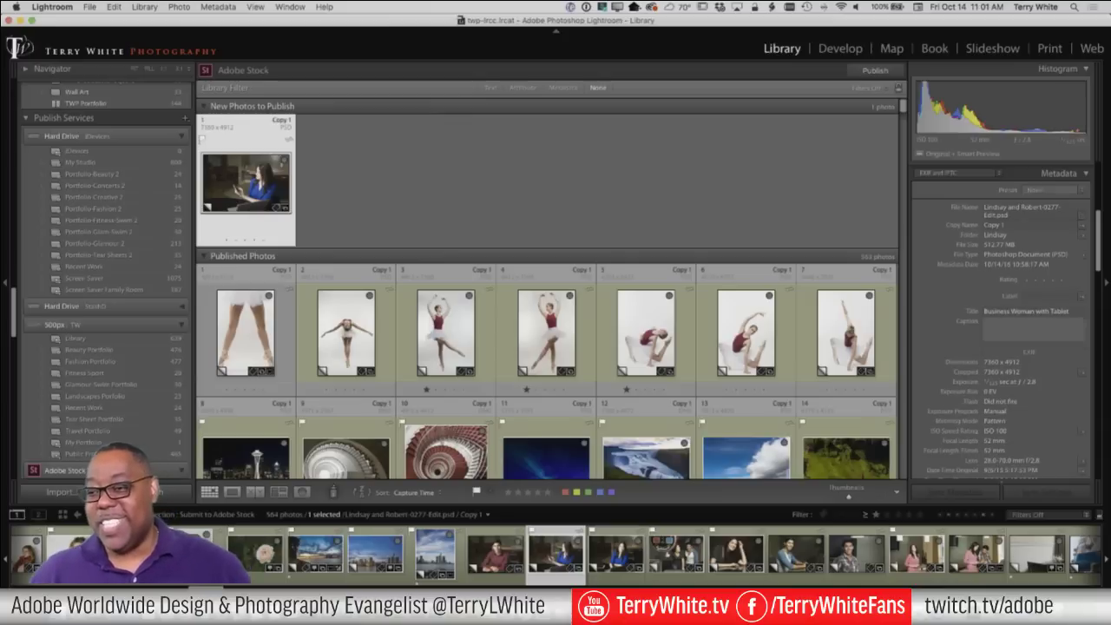
Remove the keyword Atlanta from the new photo's keyword tags
{"action": "scroll", "coordinate": [1041, 283], "scroll_direction": "up", "scroll_amount": 3}
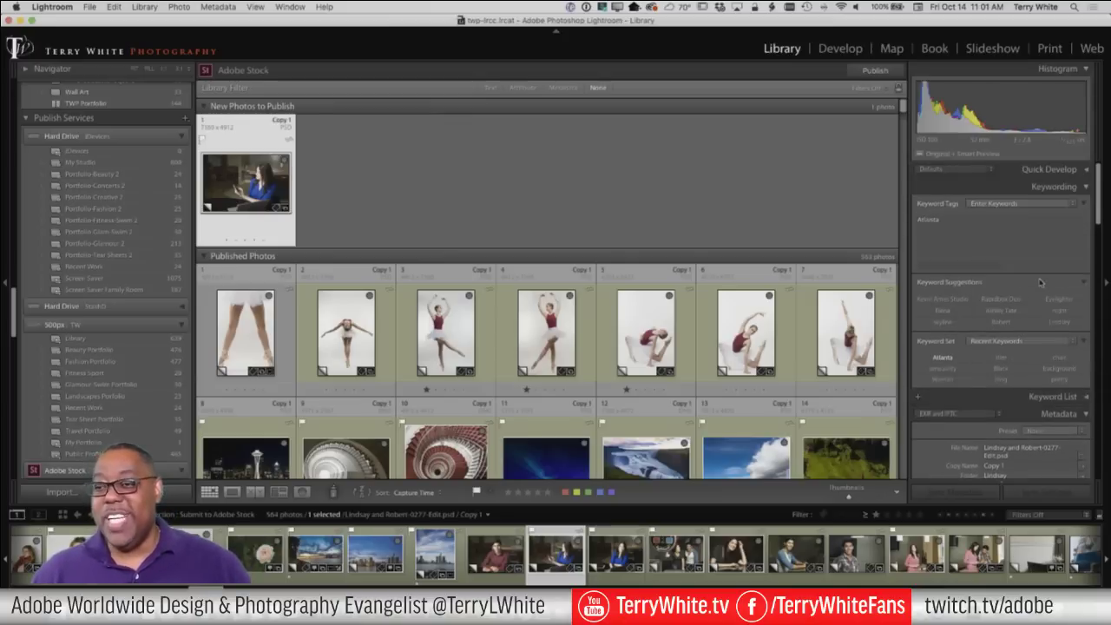
{"action": "left_click", "coordinate": [930, 228]}
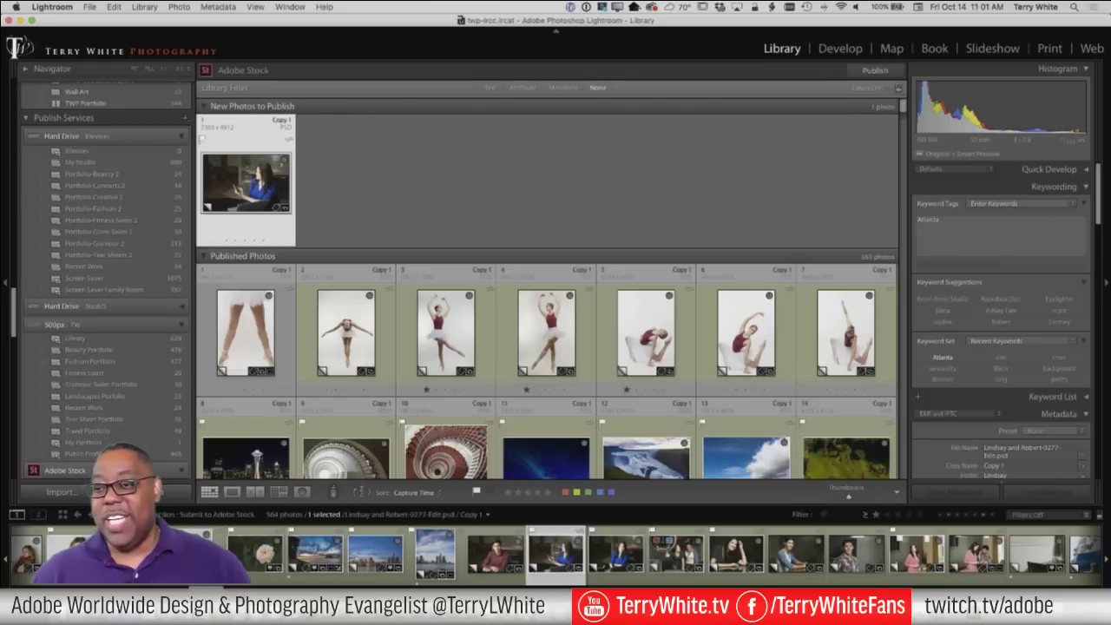
{"action": "key", "text": "BackSpace"}
{"action": "key", "text": "BackSpace"}
{"action": "key", "text": "BackSpace"}
{"action": "key", "text": "BackSpace"}
{"action": "key", "text": "BackSpace"}
{"action": "key", "text": "BackSpace"}
{"action": "key", "text": "BackSpace"}
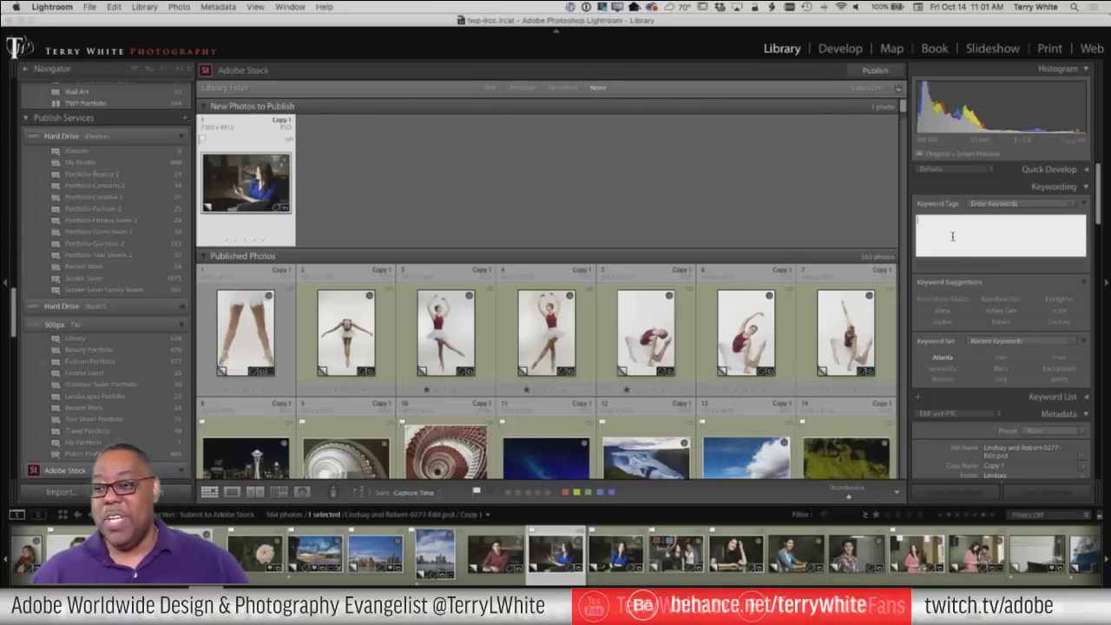
{"action": "scroll", "coordinate": [985, 344], "scroll_direction": "down", "scroll_amount": 2}
{"action": "scroll", "coordinate": [986, 345], "scroll_direction": "down", "scroll_amount": 3}
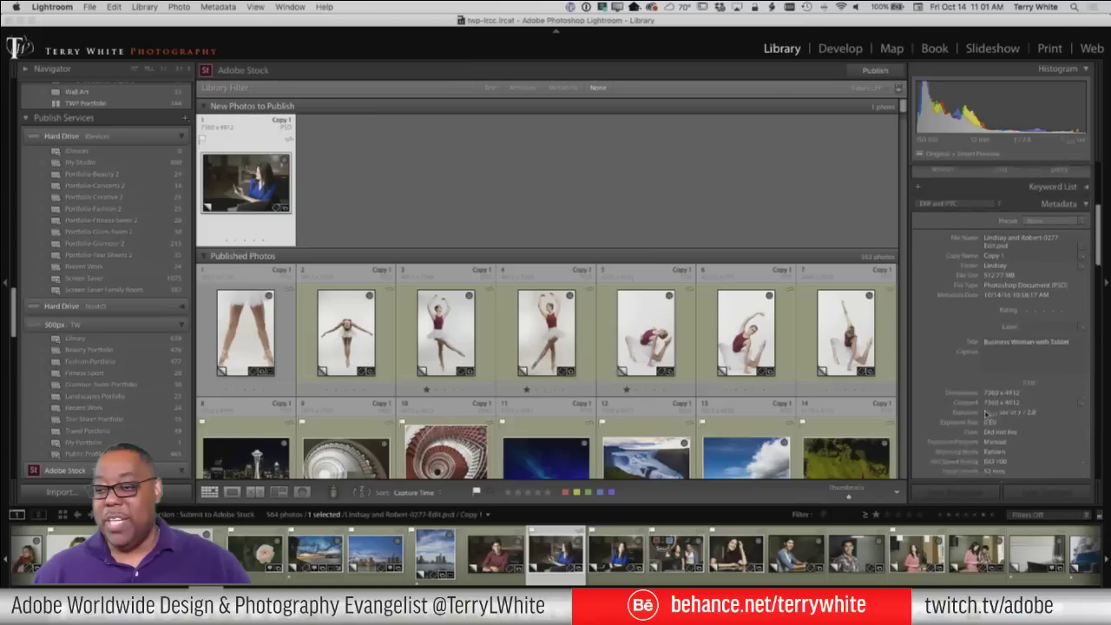
{"action": "scroll", "coordinate": [995, 324], "scroll_direction": "up", "scroll_amount": 5}
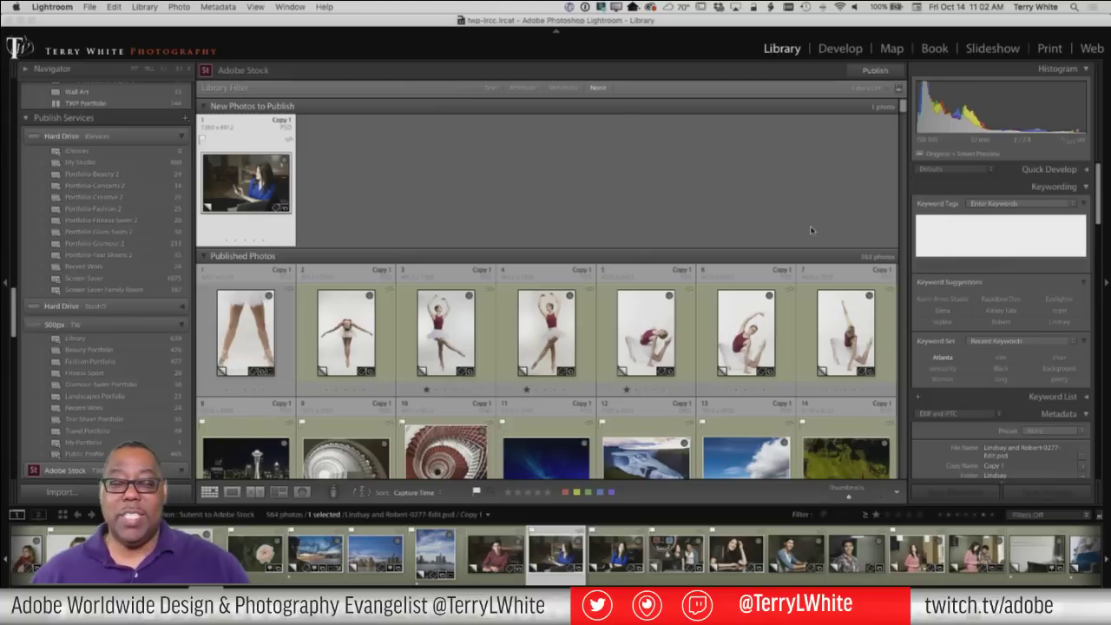
{"action": "type", "text": "fabric"}
{"action": "key", "text": "Return"}
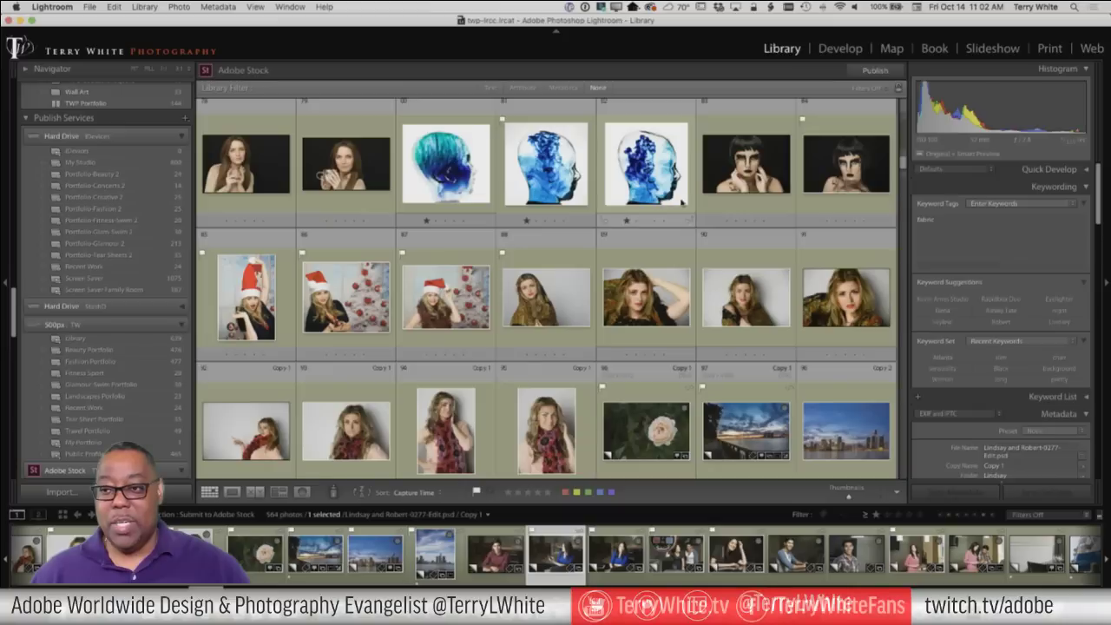
{"action": "left_click", "coordinate": [949, 225]}
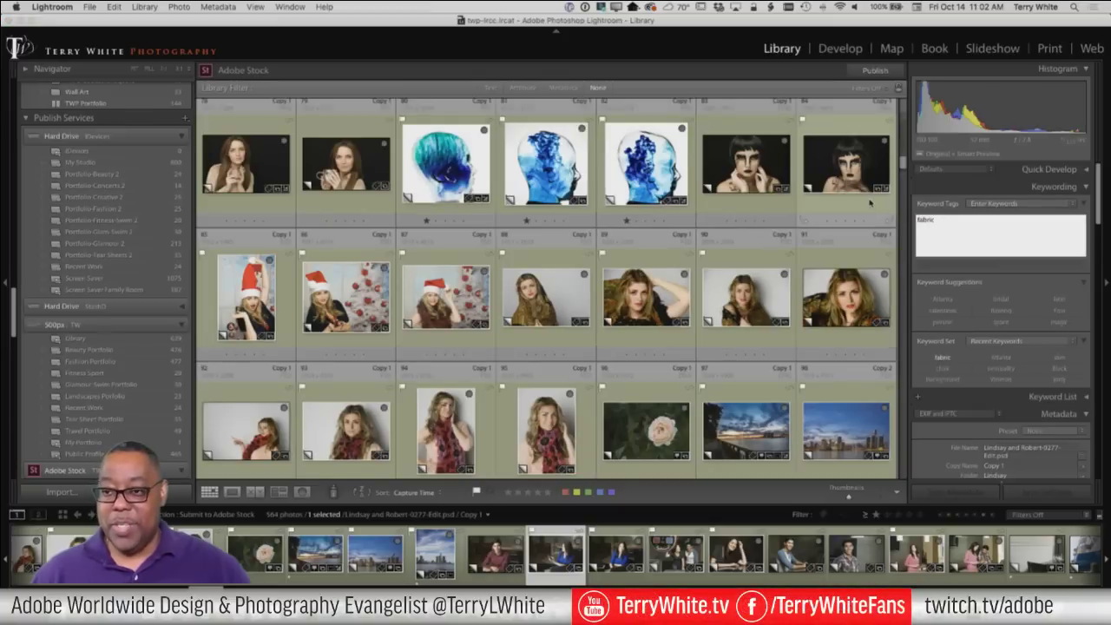
{"action": "key", "text": "super+a"}
{"action": "key", "text": "BackSpace"}
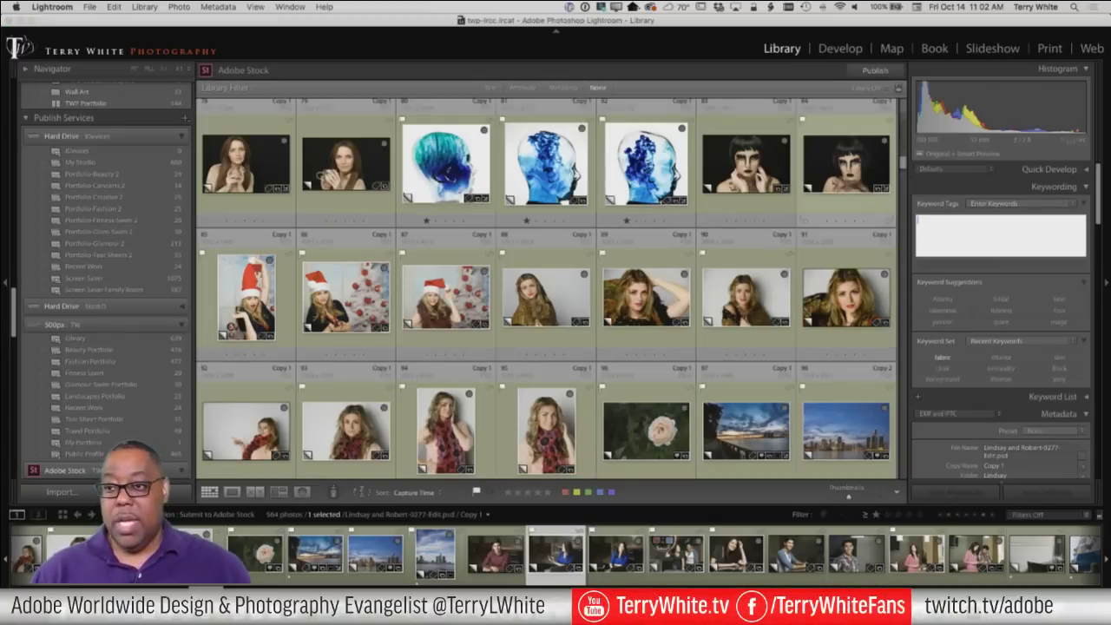
{"action": "scroll", "coordinate": [709, 245], "scroll_direction": "up", "scroll_amount": 2}
{"action": "key", "text": "Return"}
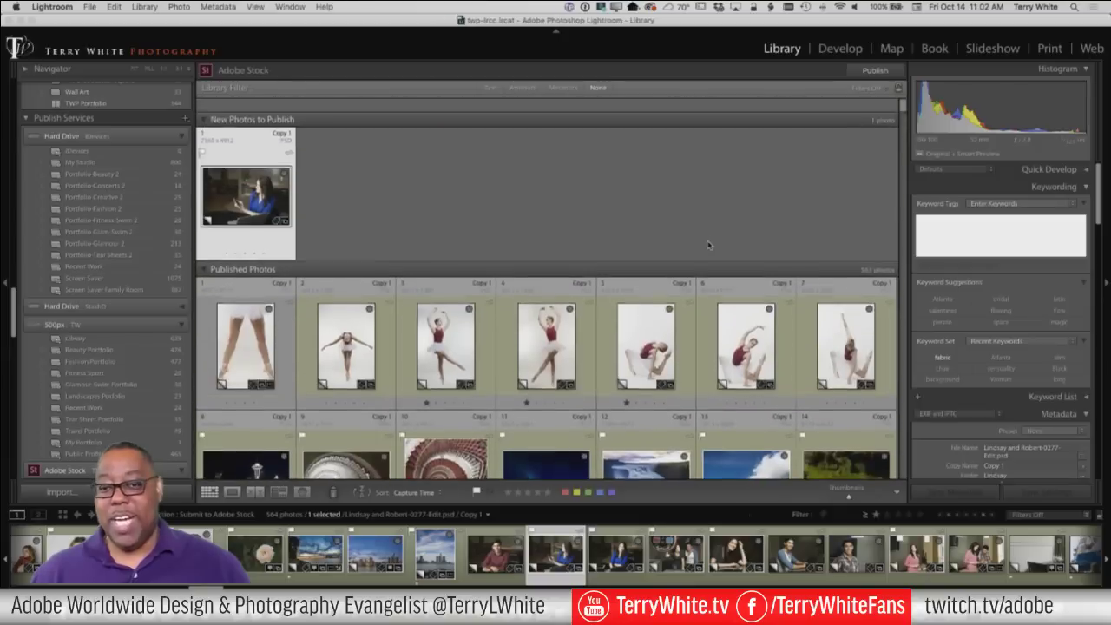
{"action": "scroll", "coordinate": [610, 203], "scroll_direction": "up", "scroll_amount": 20}
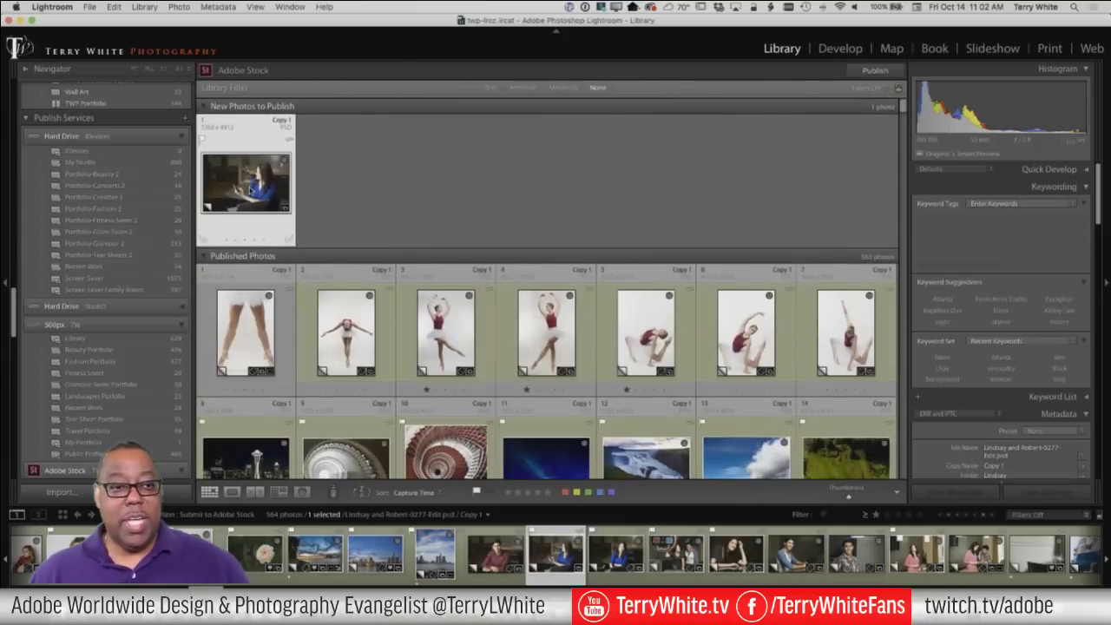
Enlarge the new photo to publish to fill the view and start editing its keyword tags
{"action": "double_click", "coordinate": [251, 191]}
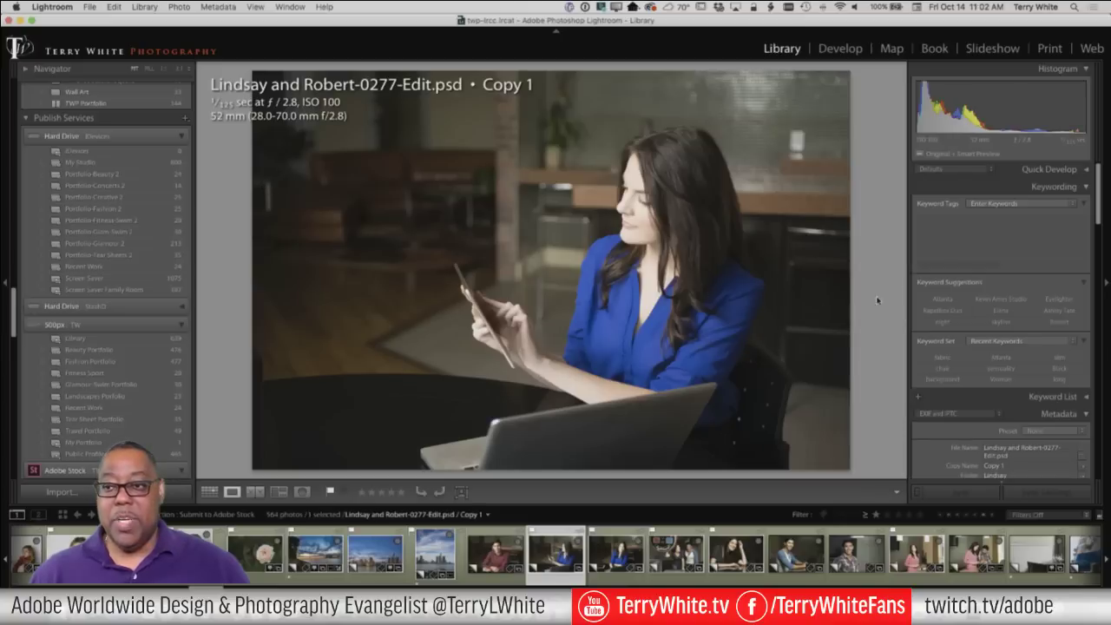
{"action": "left_click", "coordinate": [939, 235]}
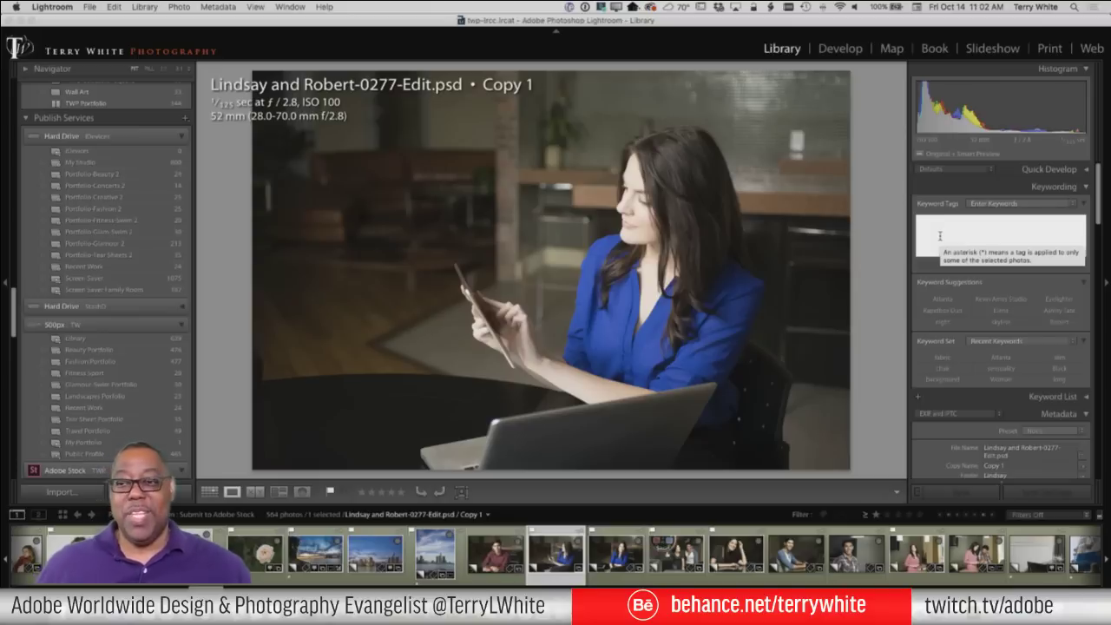
{"action": "type", "text": "laptop"}
{"action": "key", "text": "BackSpace"}
{"action": "key", "text": "BackSpace"}
{"action": "key", "text": "BackSpace"}
{"action": "key", "text": "BackSpace"}
{"action": "key", "text": "BackSpace"}
{"action": "key", "text": "BackSpace"}
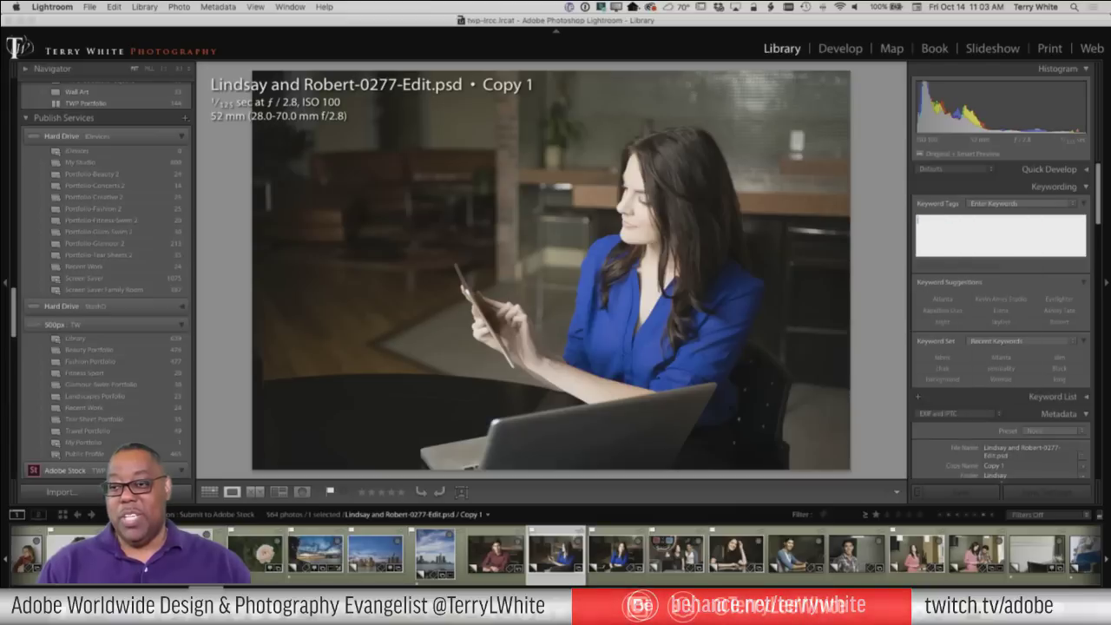
Enter the keywords Woman, brunette and Caucasian in the photo's keyword tags
{"action": "type", "text": "w"}
{"action": "key", "text": "BackSpace"}
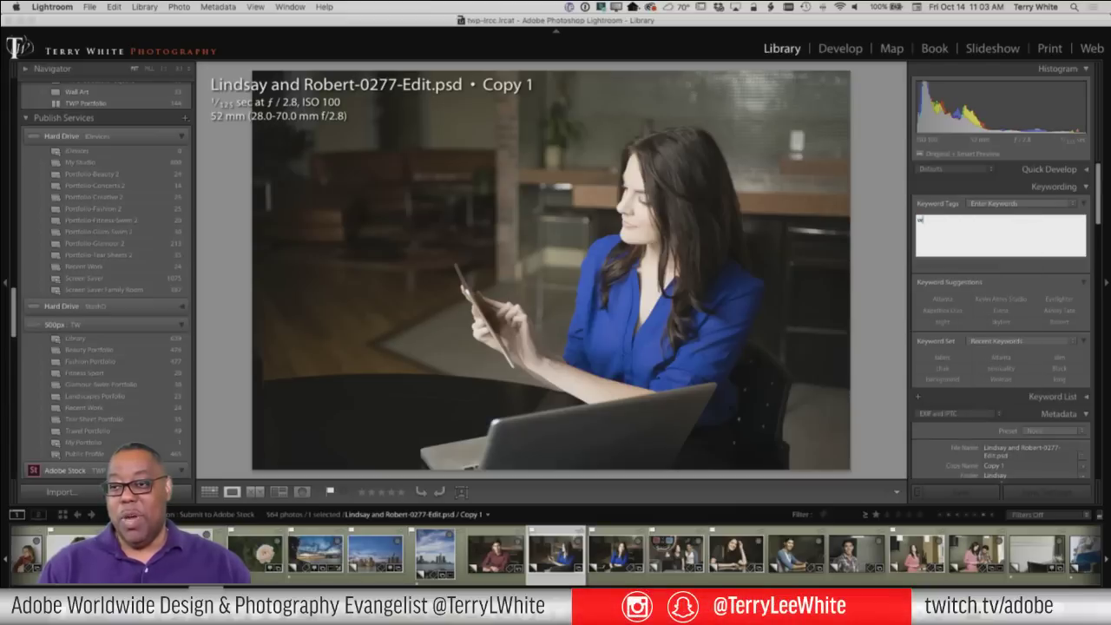
{"action": "type", "text": "oma"}
{"action": "key", "text": "Return"}
{"action": "type", "text": "brunette"}
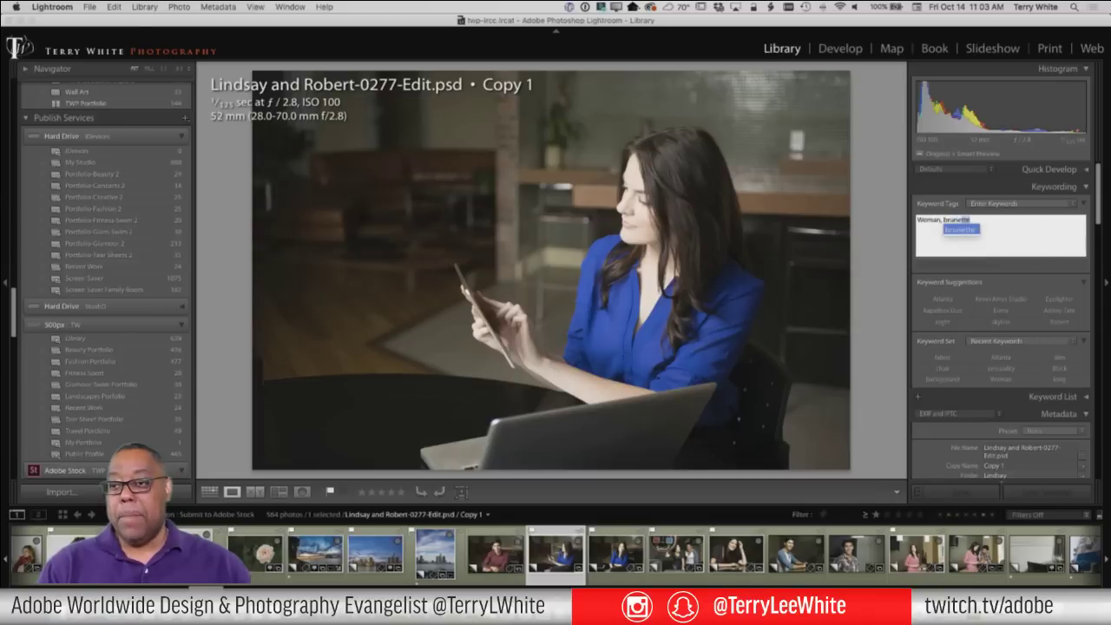
{"action": "key", "text": "Return"}
{"action": "type", "text": "cac"}
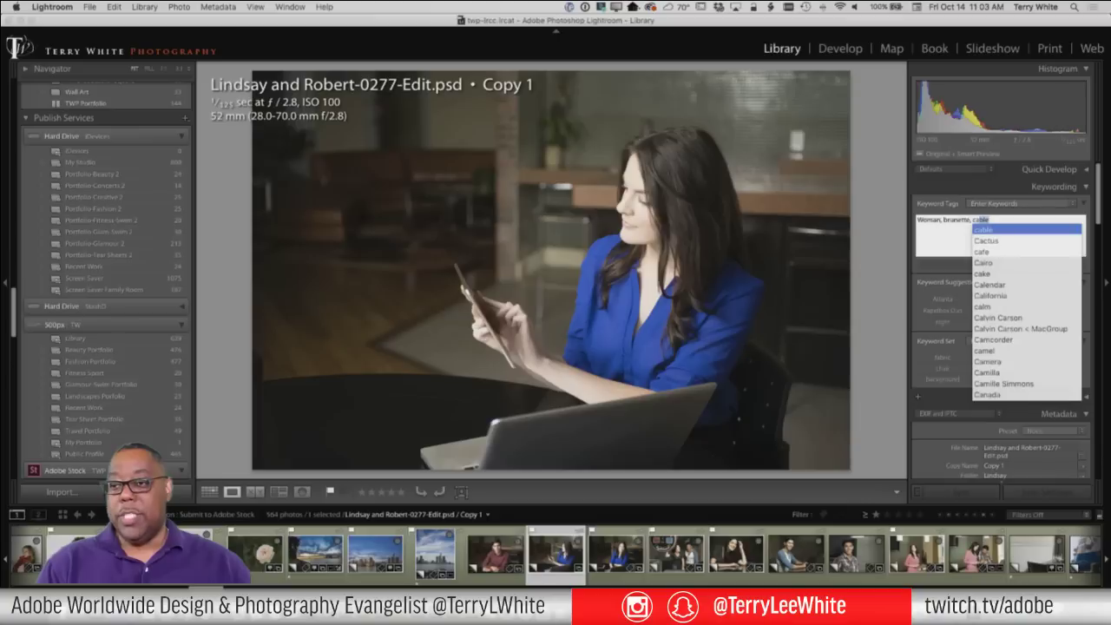
{"action": "key", "text": "BackSpace"}
{"action": "type", "text": "ucasian,"}
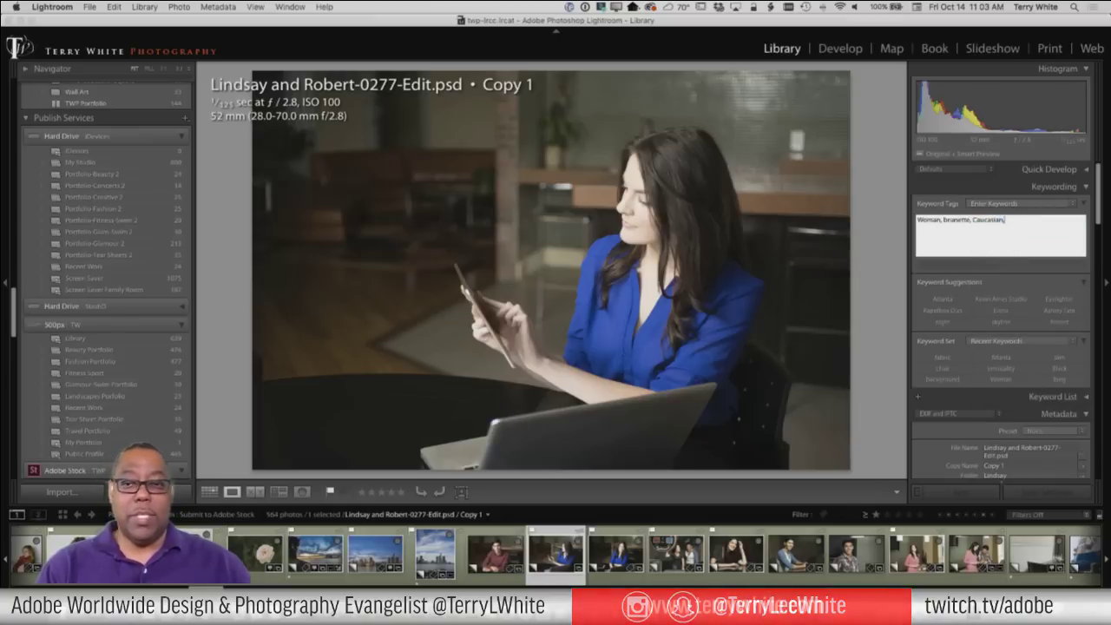
Add the keywords Blue, blouse, tablet, laptop and table to the photo's keyword tags
{"action": "type", "text": " Blue, blou"}
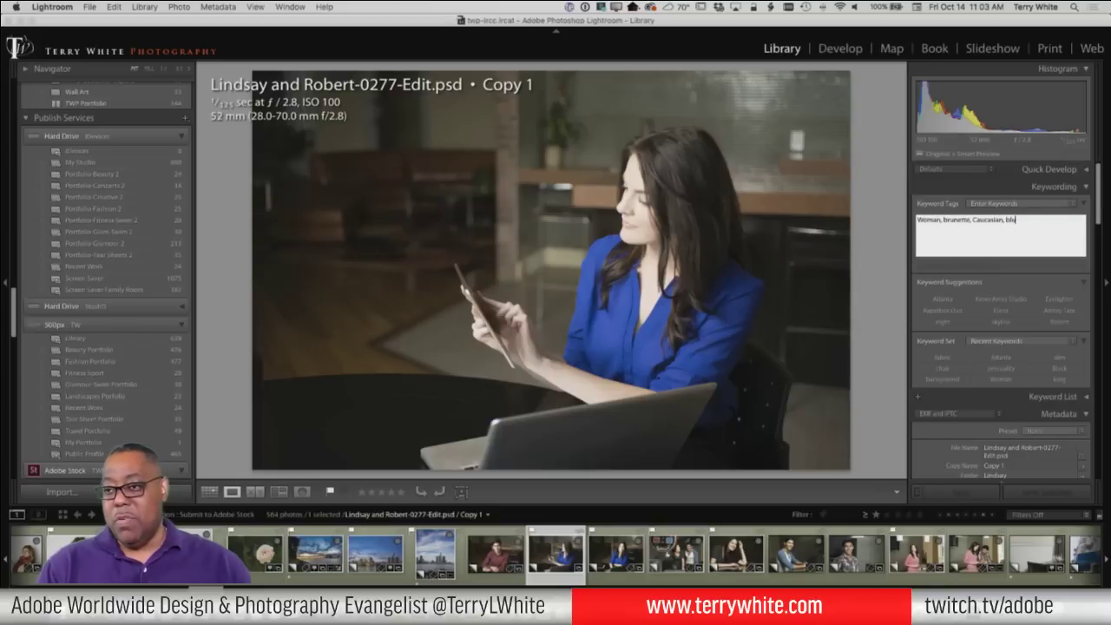
{"action": "key", "text": "Return"}
{"action": "type", "text": "blouse"}
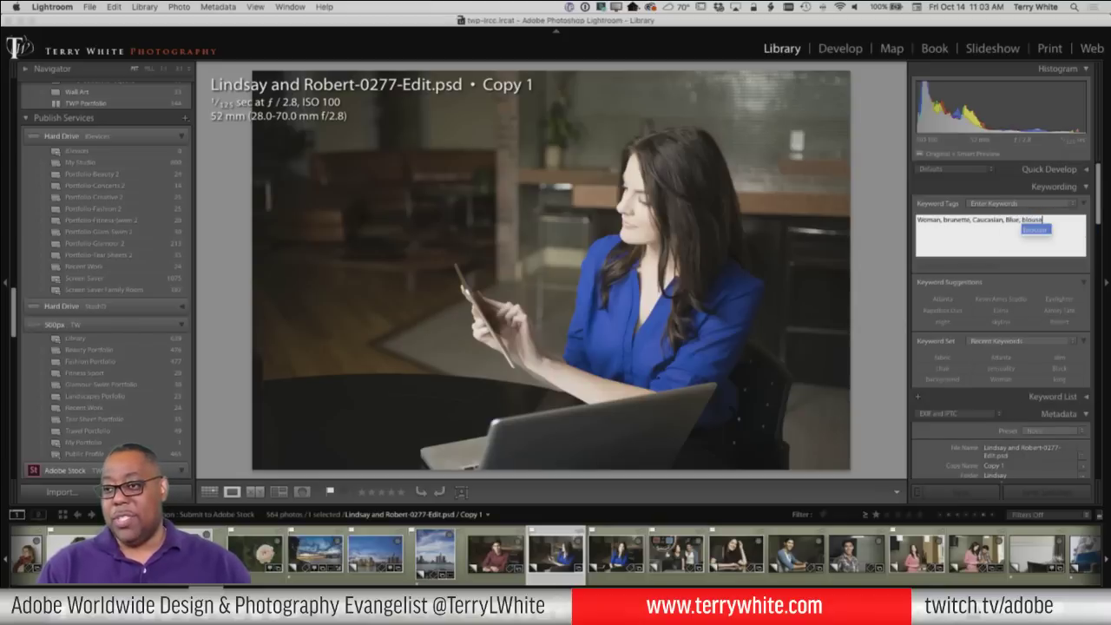
{"action": "key", "text": "Return"}
{"action": "type", "text": "tablet, laptop"}
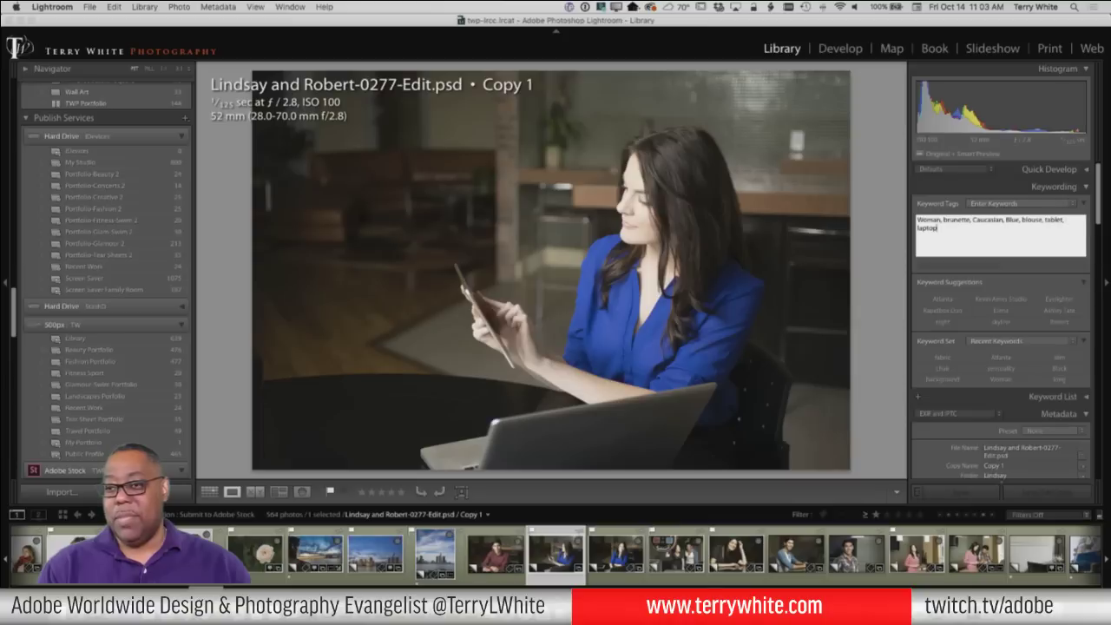
{"action": "type", "text": "e, "}
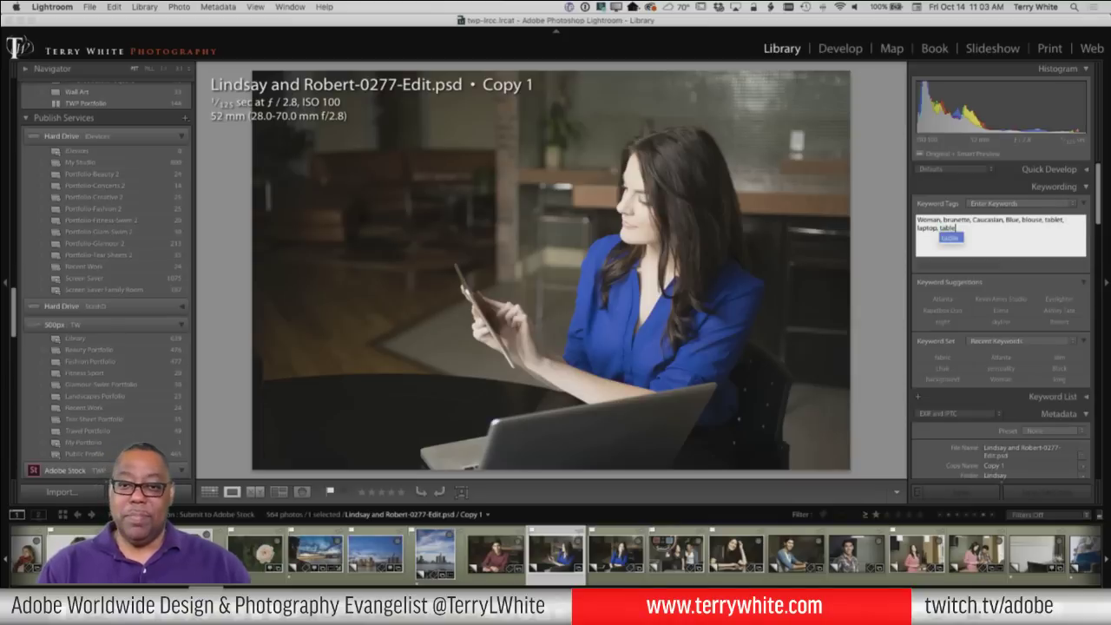
Add the keywords sitting, chair, Office, working and Dress to the photo's keyword tags
{"action": "type", "text": "sit"}
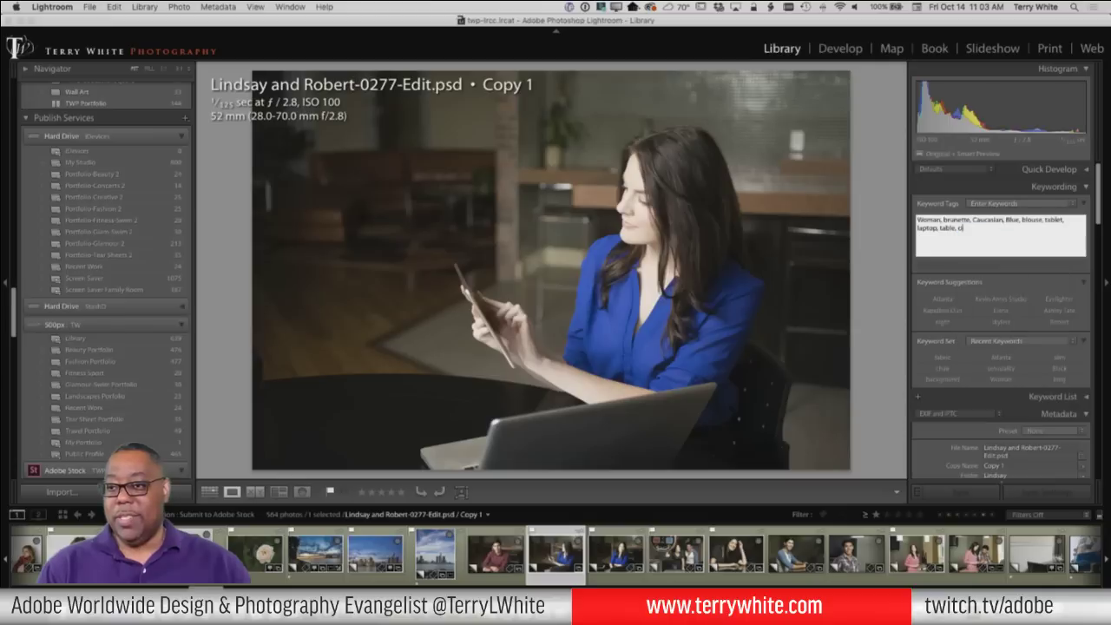
{"action": "type", "text": "ting, chair"}
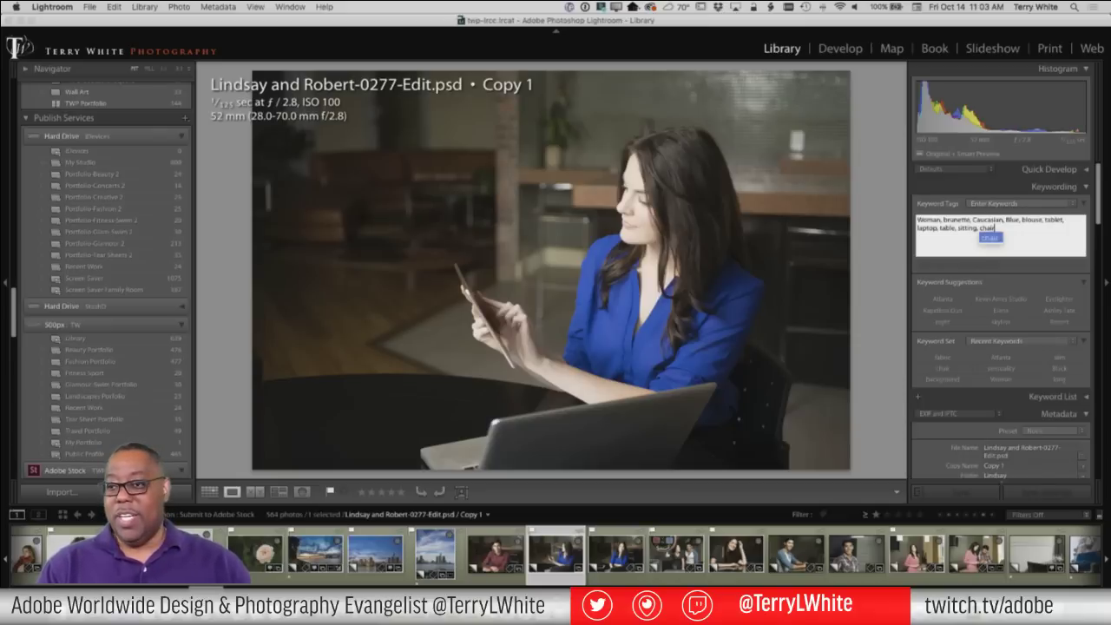
{"action": "type", "text": ", Office, working"}
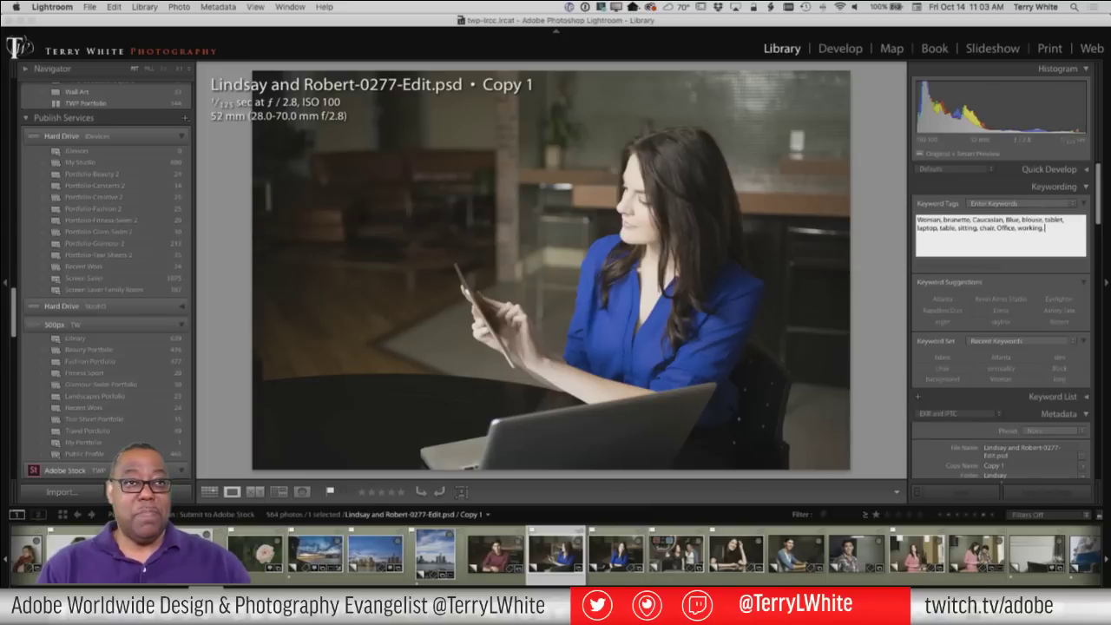
{"action": "type", "text": ", dres"}
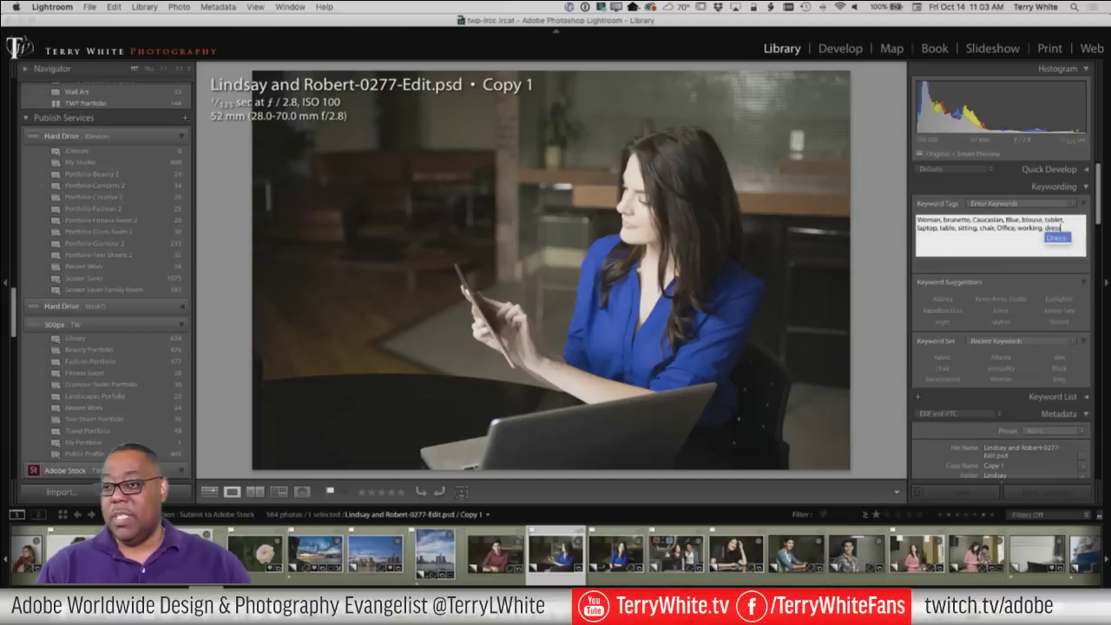
{"action": "key", "text": "Return"}
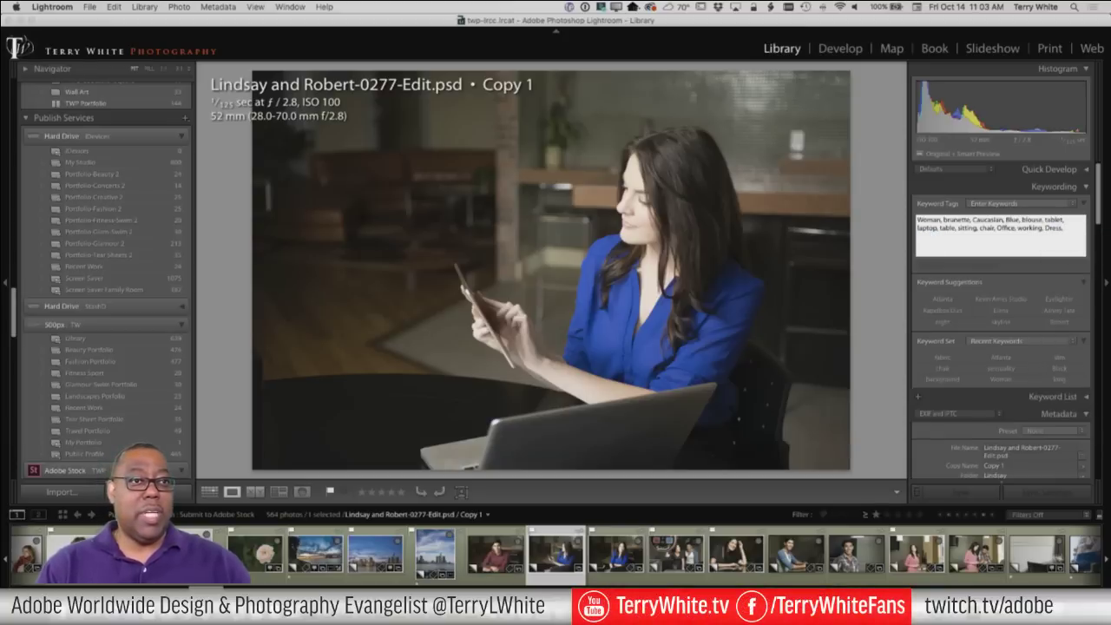
Add the keywords technology and self-employed to the photo's keyword tags
{"action": "type", "text": "technician"}
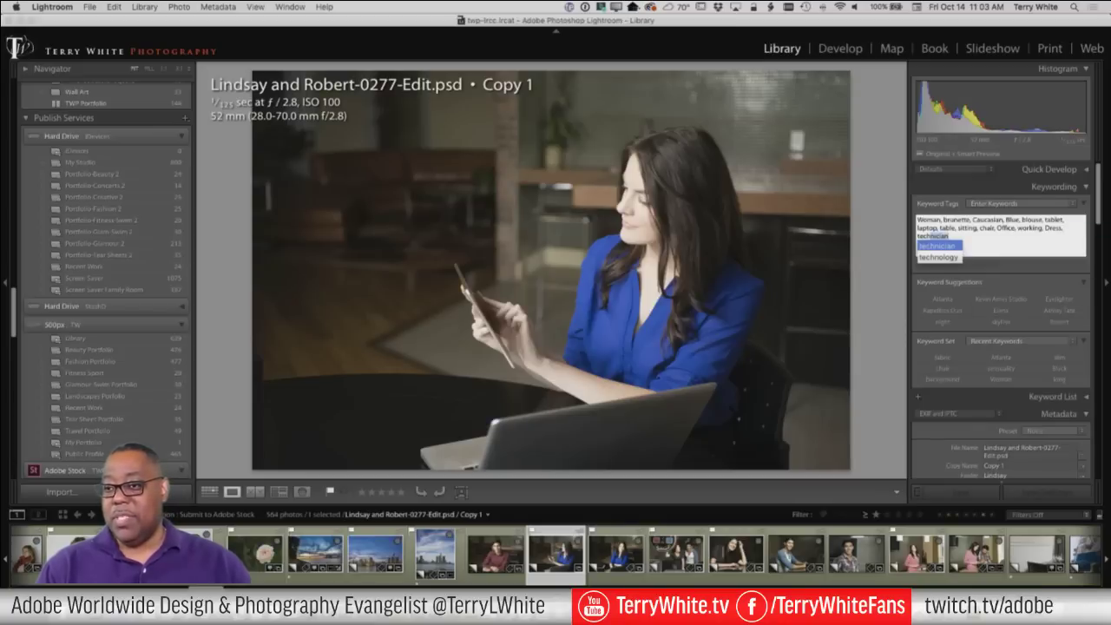
{"action": "key", "text": "Down"}
{"action": "key", "text": "Return"}
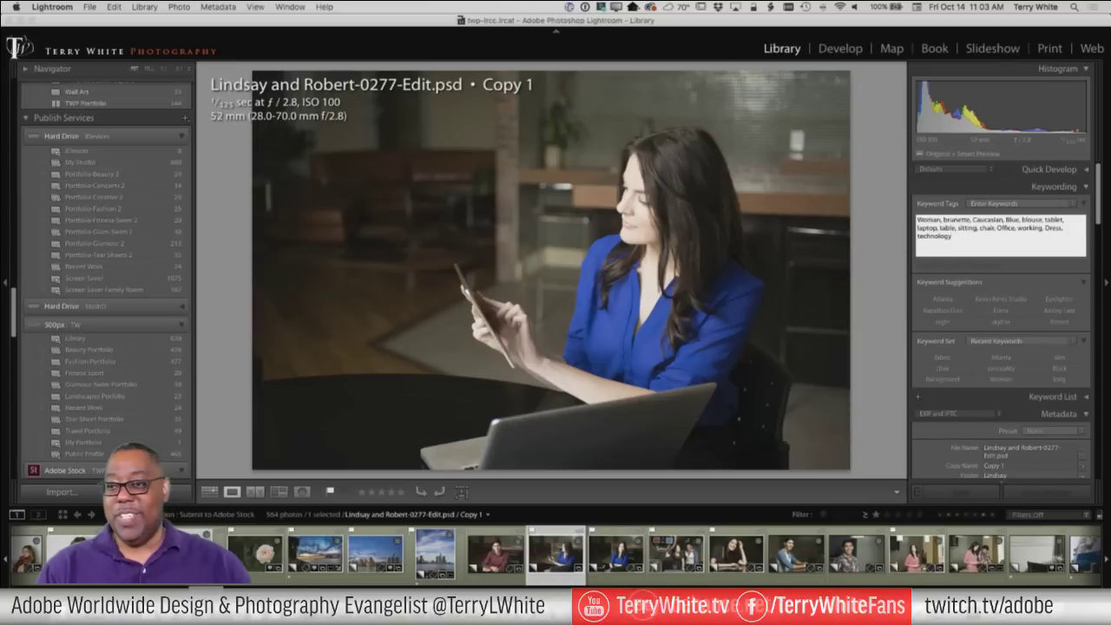
{"action": "type", "text": ", sel"}
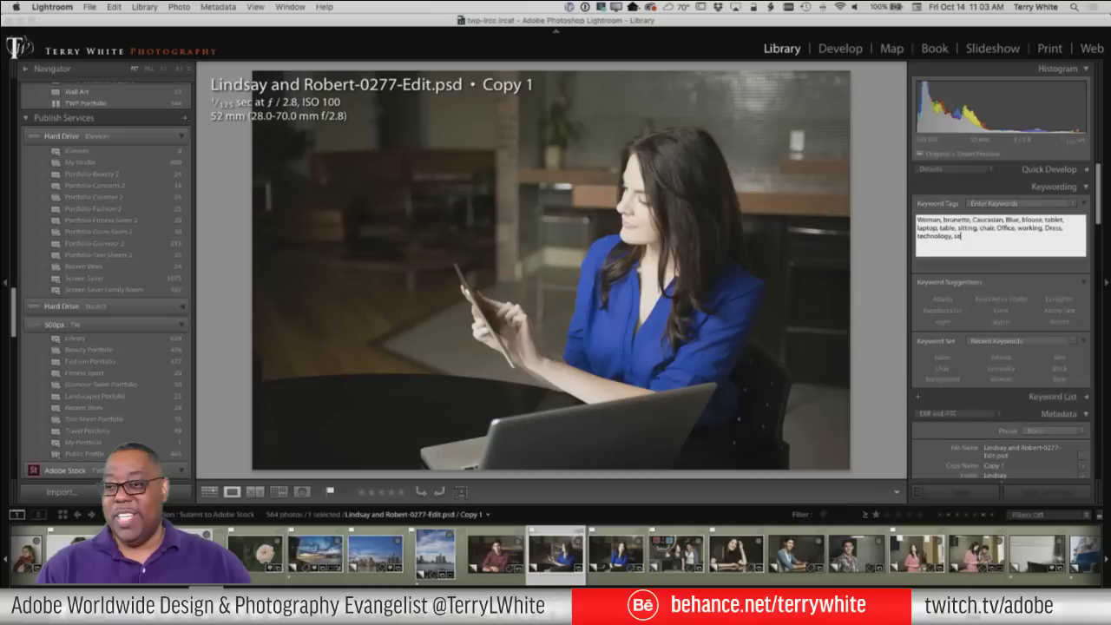
{"action": "type", "text": "fie"}
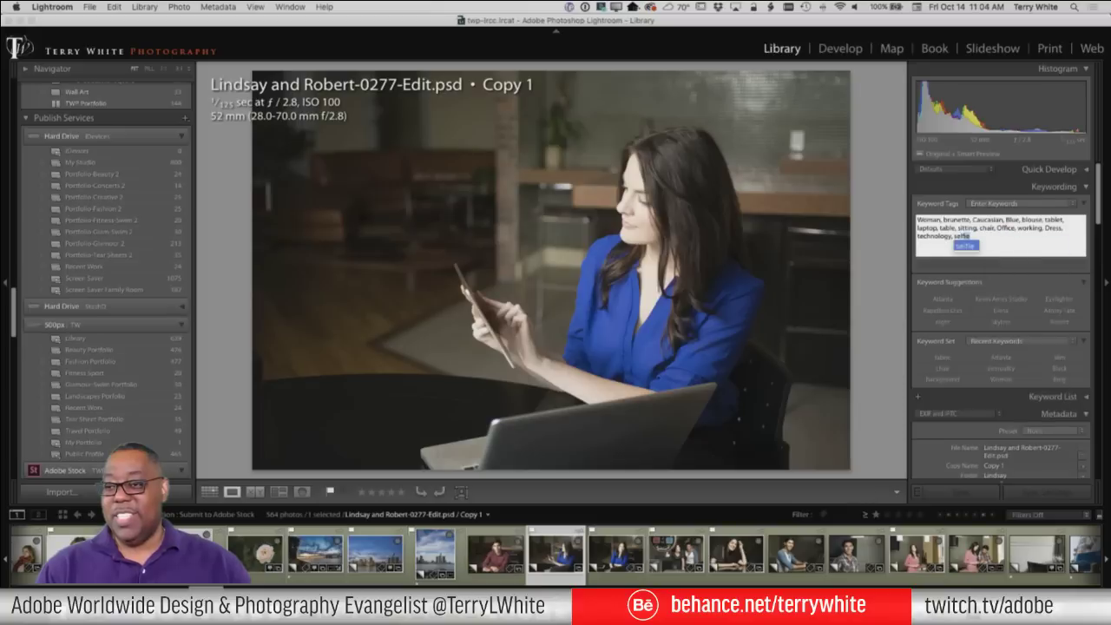
{"action": "key", "text": "BackSpace"}
{"action": "type", "text": "-emplo"}
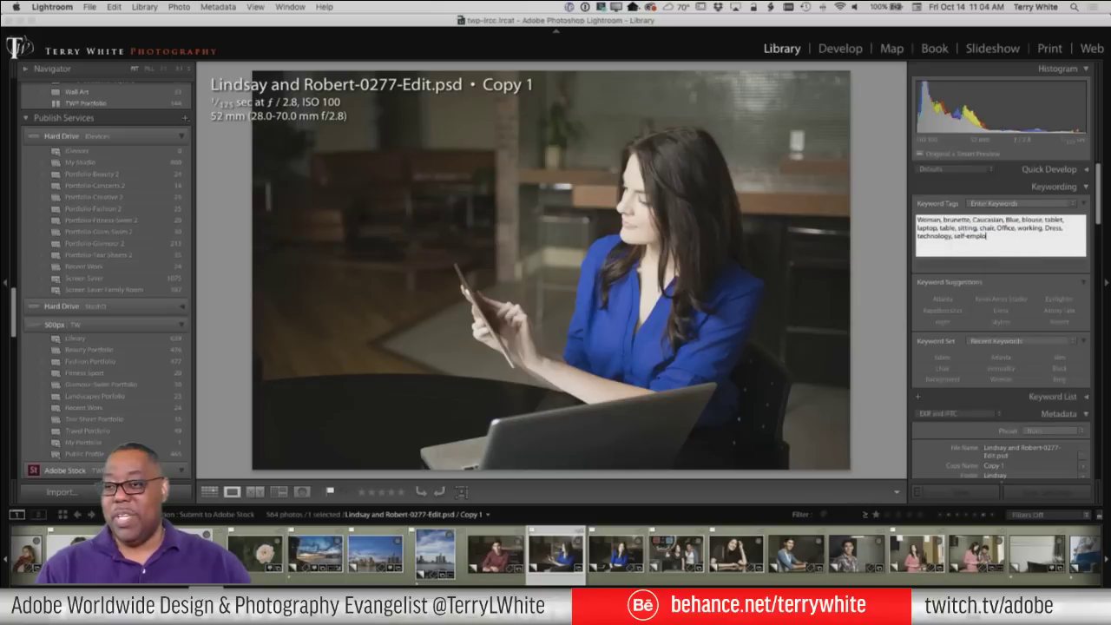
{"action": "type", "text": "yed, "}
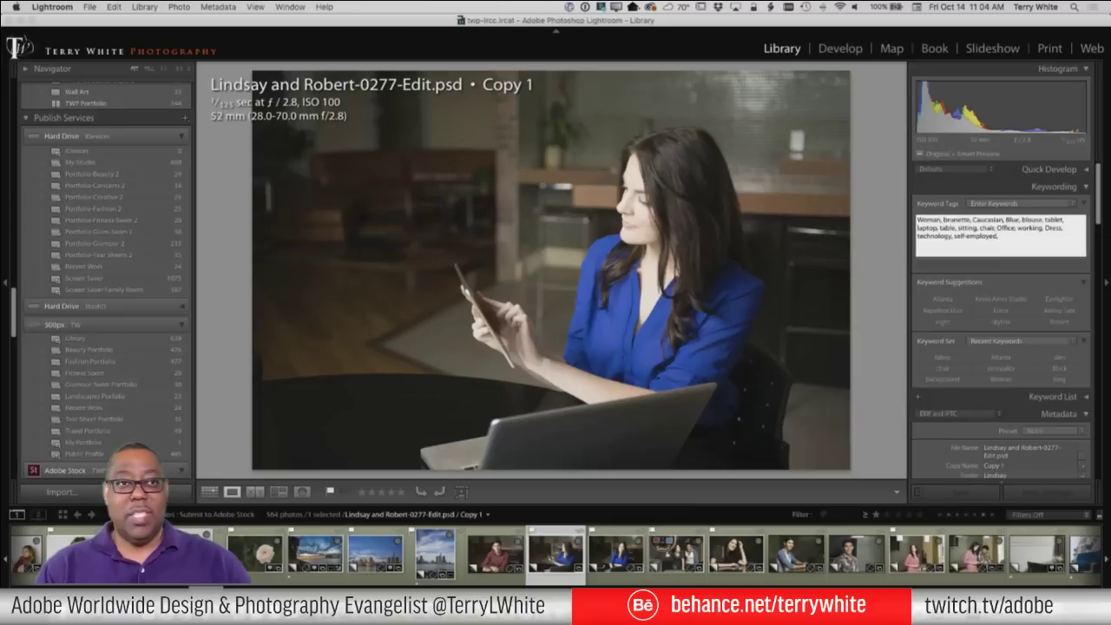
Add the keywords planning and "sheduling" to the photo's keyword tags
{"action": "type", "text": "planning"}
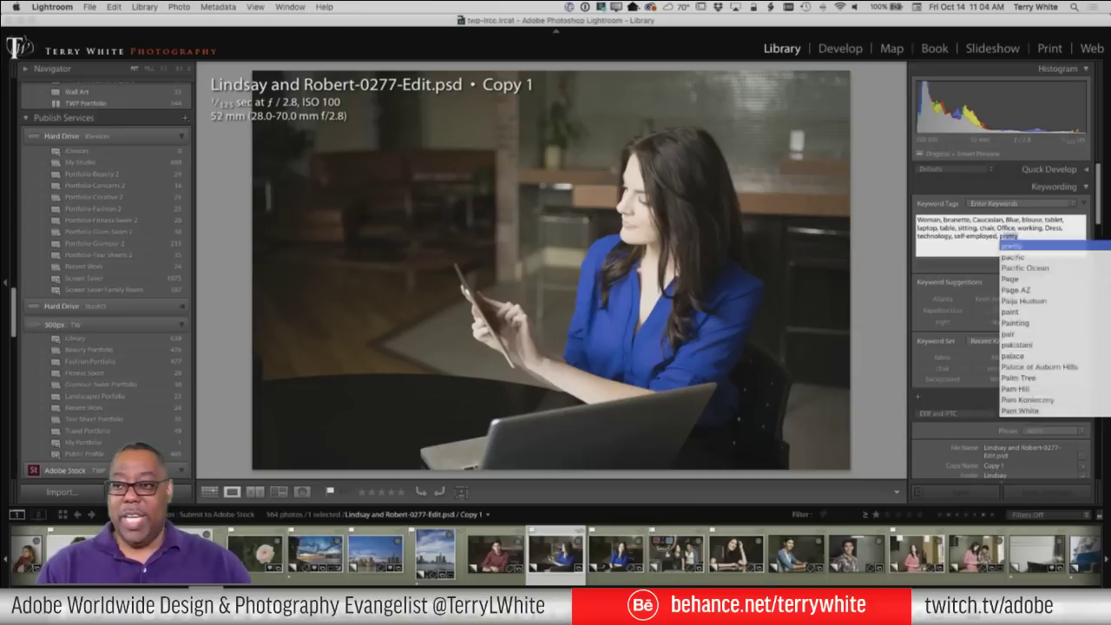
{"action": "type", "text": ", shecu"}
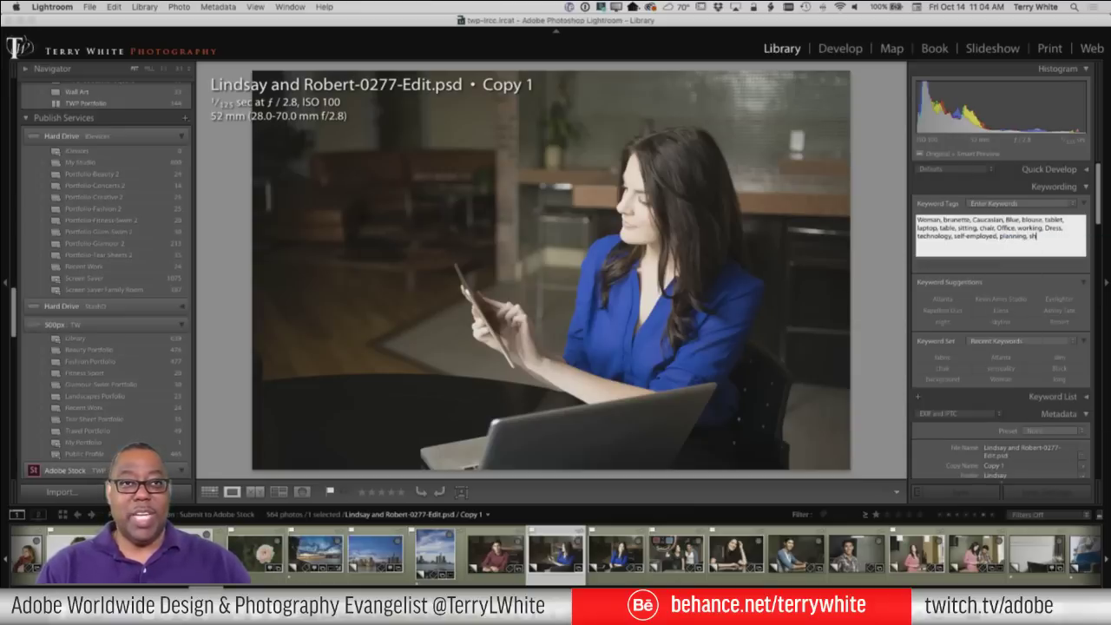
{"action": "key", "text": "BackSpace"}
{"action": "key", "text": "BackSpace"}
{"action": "type", "text": "duling"}
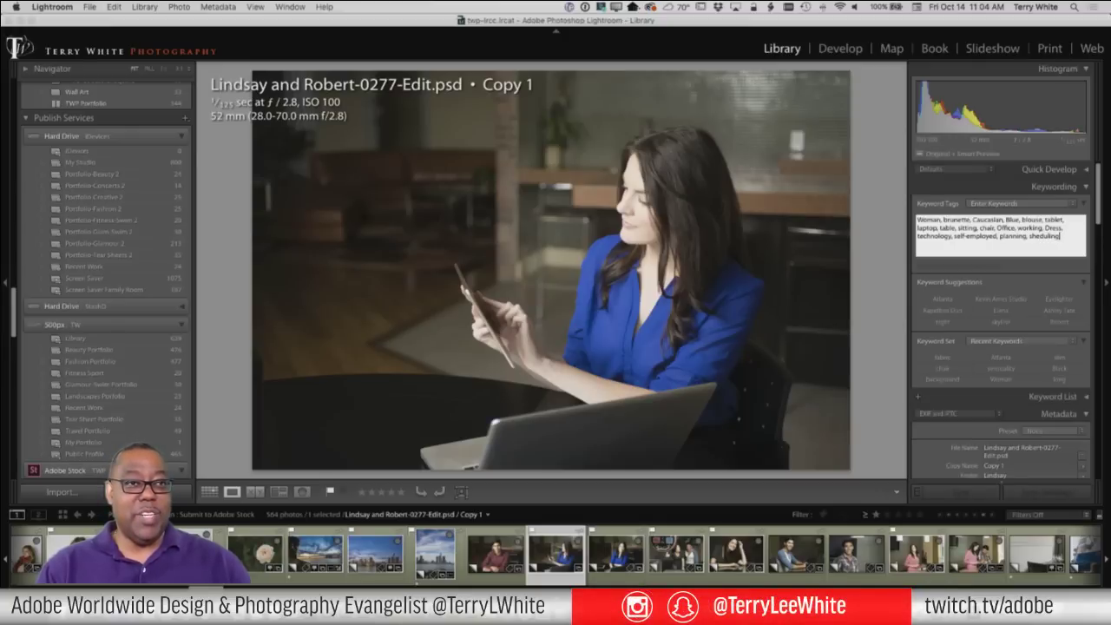
Add the keyword entrepreneur as the last tag and apply the whole keyword list to the photo
{"action": "type", "text": ", etrepre"}
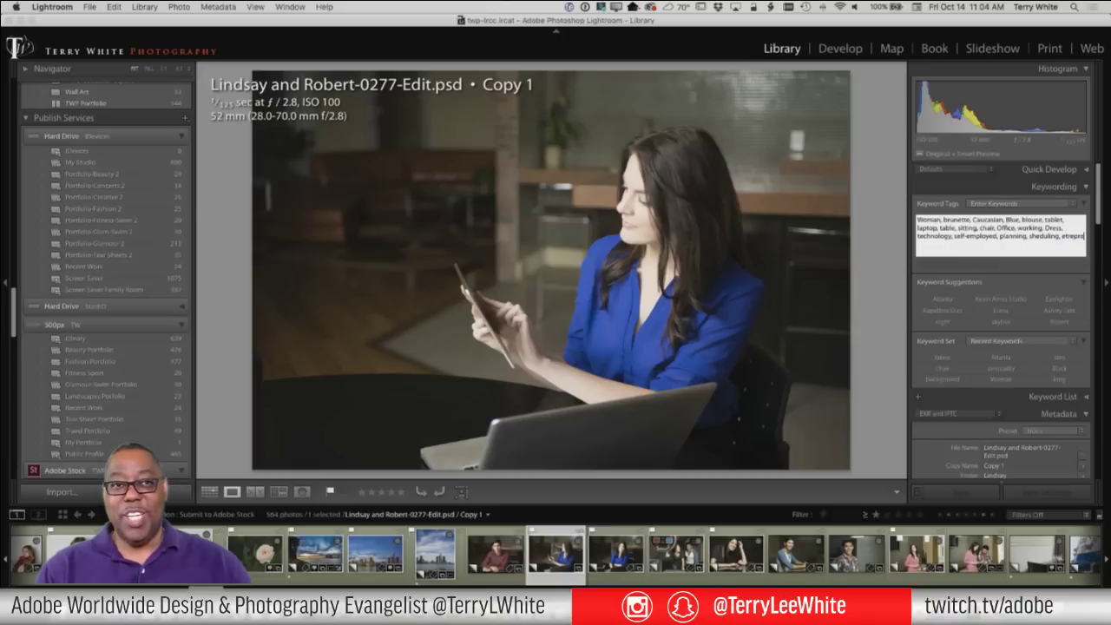
{"action": "type", "text": "neur,"}
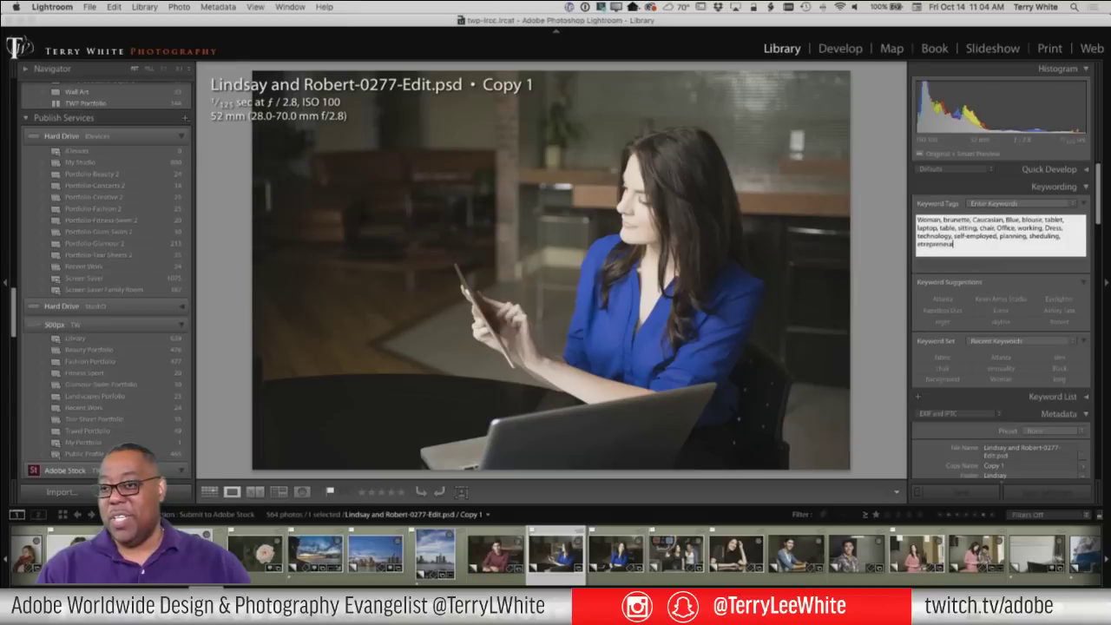
{"action": "key", "text": "BackSpace"}
{"action": "key", "text": "BackSpace"}
{"action": "key", "text": "BackSpace"}
{"action": "key", "text": "BackSpace"}
{"action": "key", "text": "BackSpace"}
{"action": "key", "text": "BackSpace"}
{"action": "key", "text": "BackSpace"}
{"action": "key", "text": "BackSpace"}
{"action": "key", "text": "BackSpace"}
{"action": "key", "text": "BackSpace"}
{"action": "key", "text": "BackSpace"}
{"action": "type", "text": "ntrepreneur"}
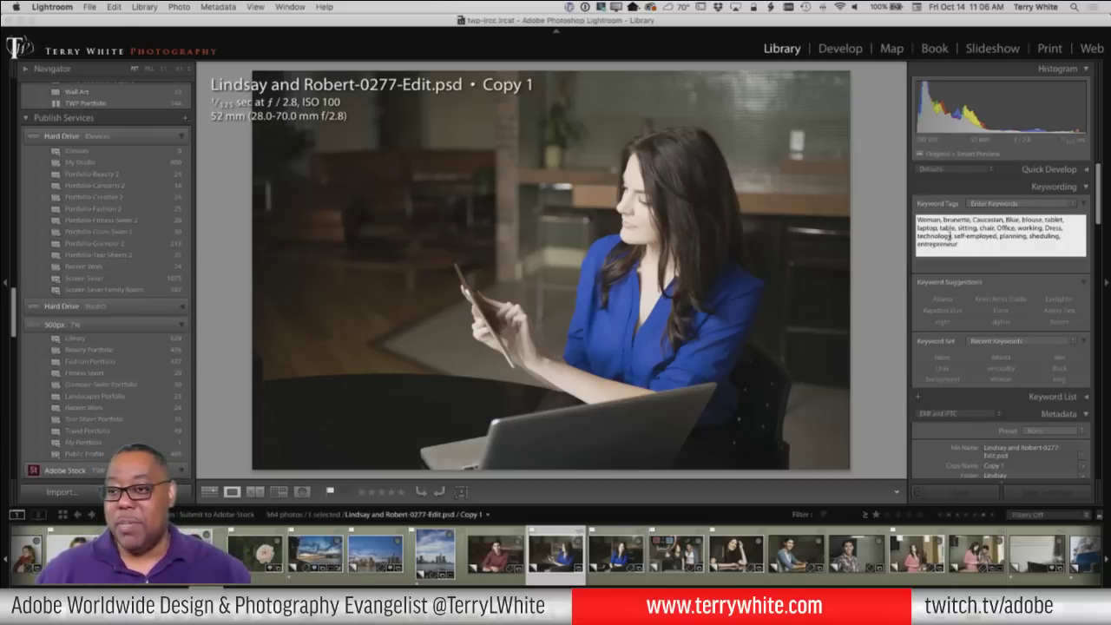
{"action": "key", "text": "Return"}
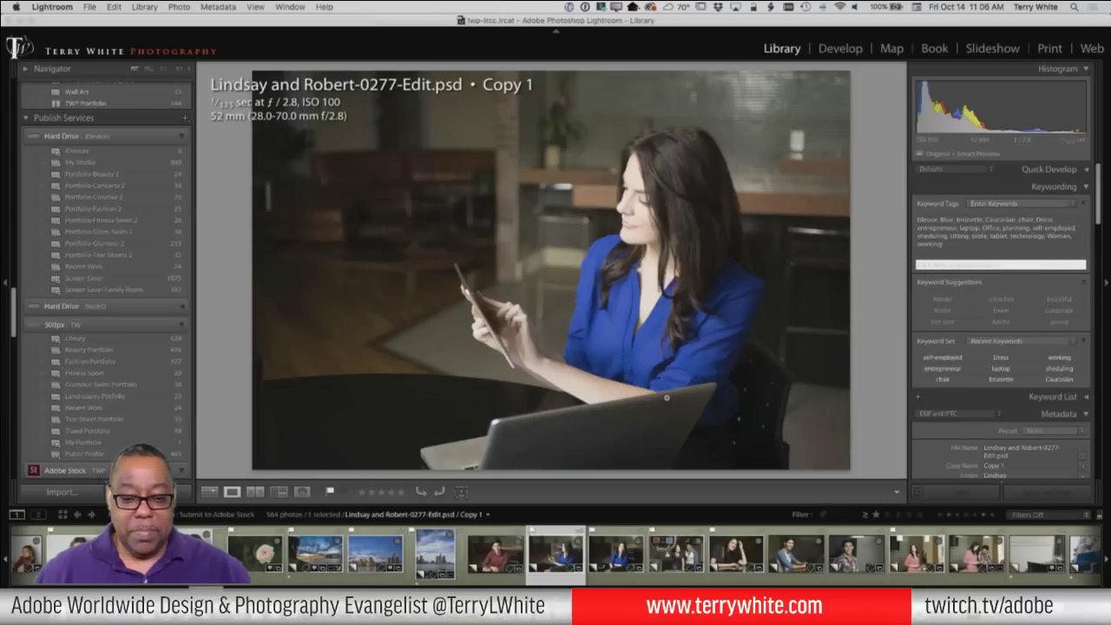
Leave keyword entry and return to the thumbnail grid of the Adobe Stock collection
{"action": "type", "text": "g"}
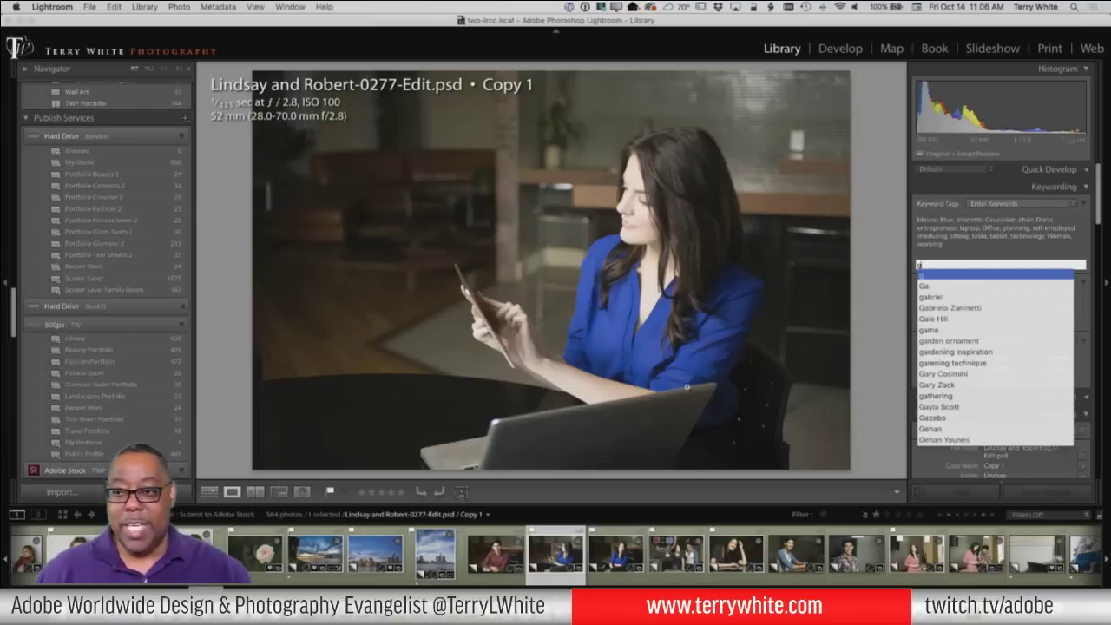
{"action": "key", "text": "BackSpace"}
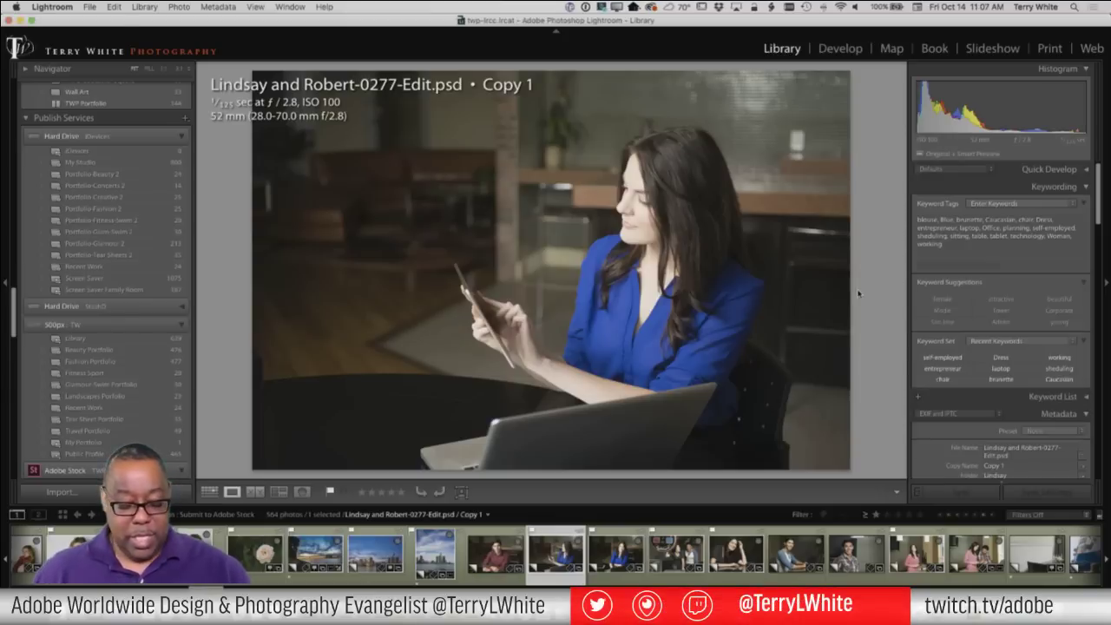
{"action": "key", "text": "g"}
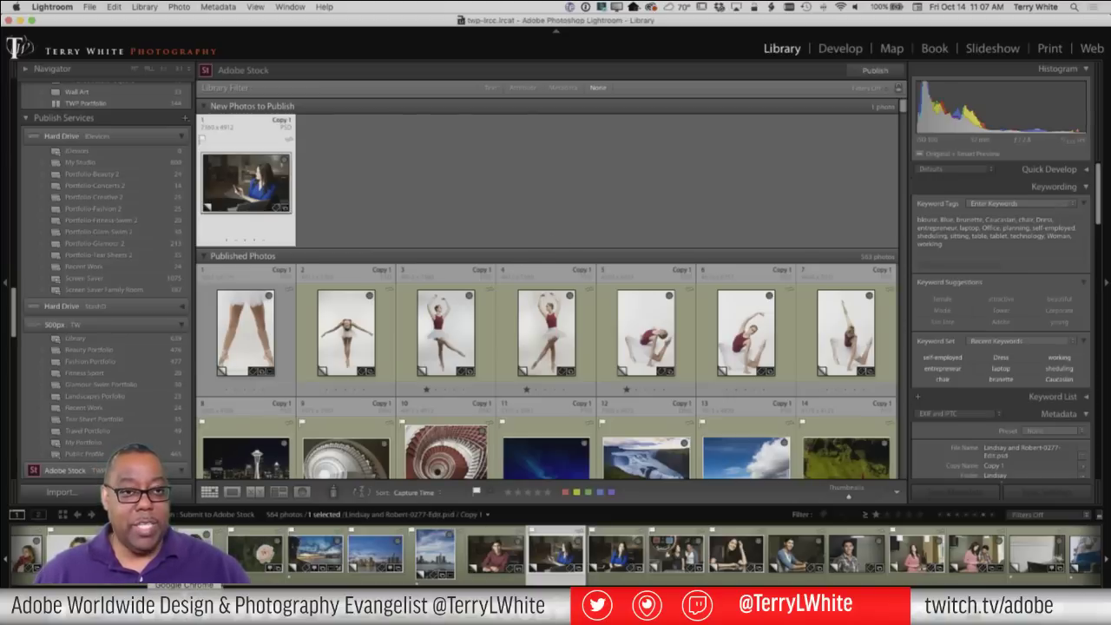
Switch to Chrome, open the bookmarked Microstock Keyword Tool in a new tab, and copy its page address
{"action": "left_click", "coordinate": [178, 612]}
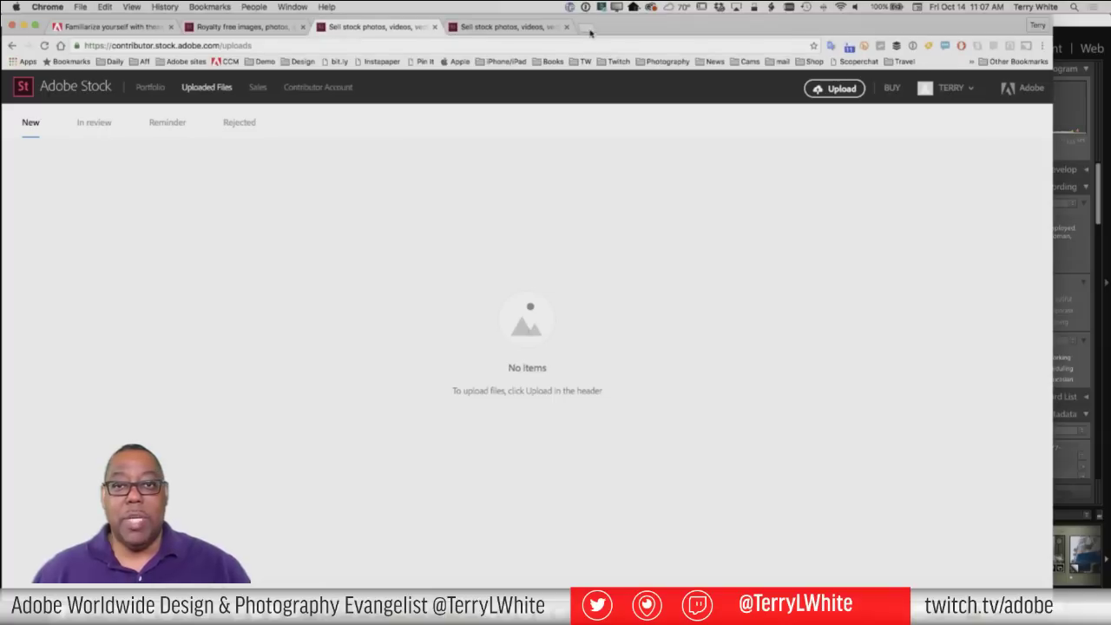
{"action": "left_click", "coordinate": [587, 29]}
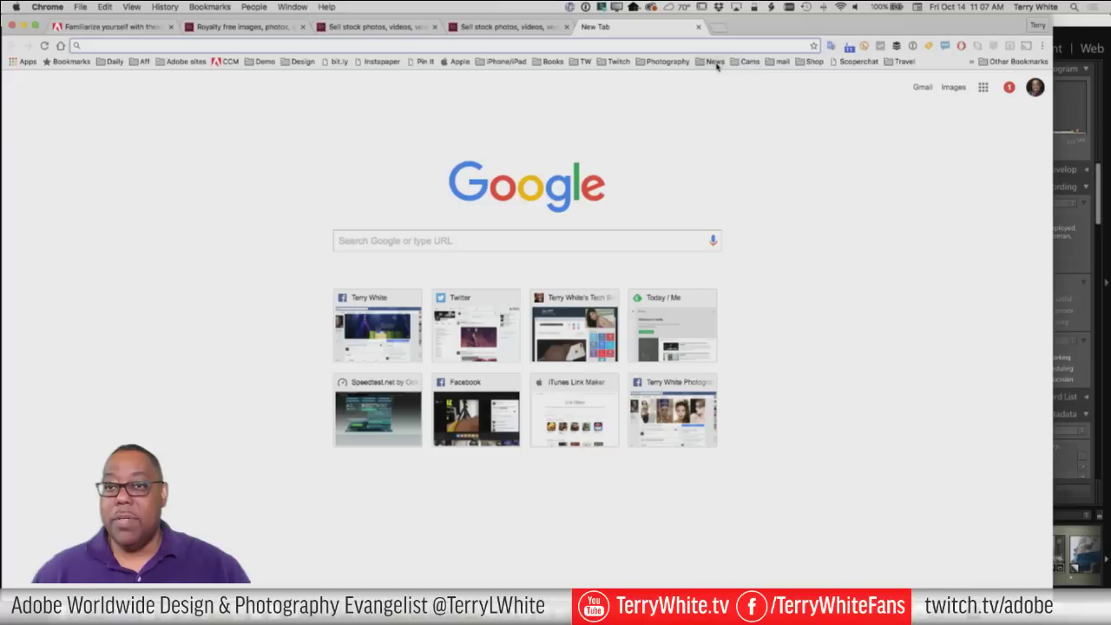
{"action": "left_click", "coordinate": [647, 60]}
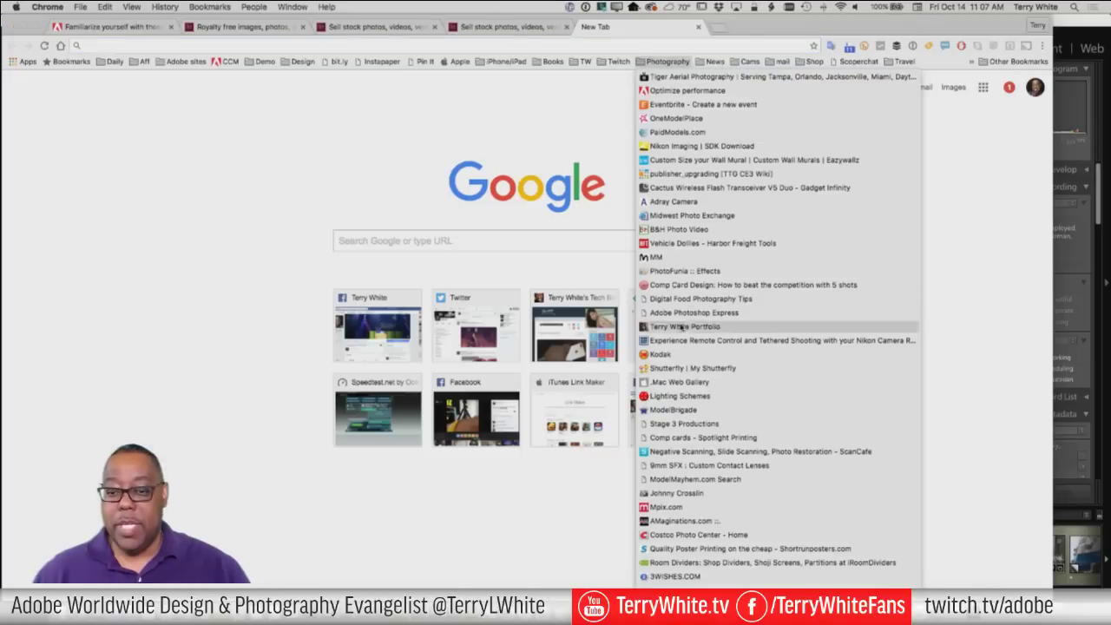
{"action": "scroll", "coordinate": [686, 326], "scroll_direction": "down", "scroll_amount": 5}
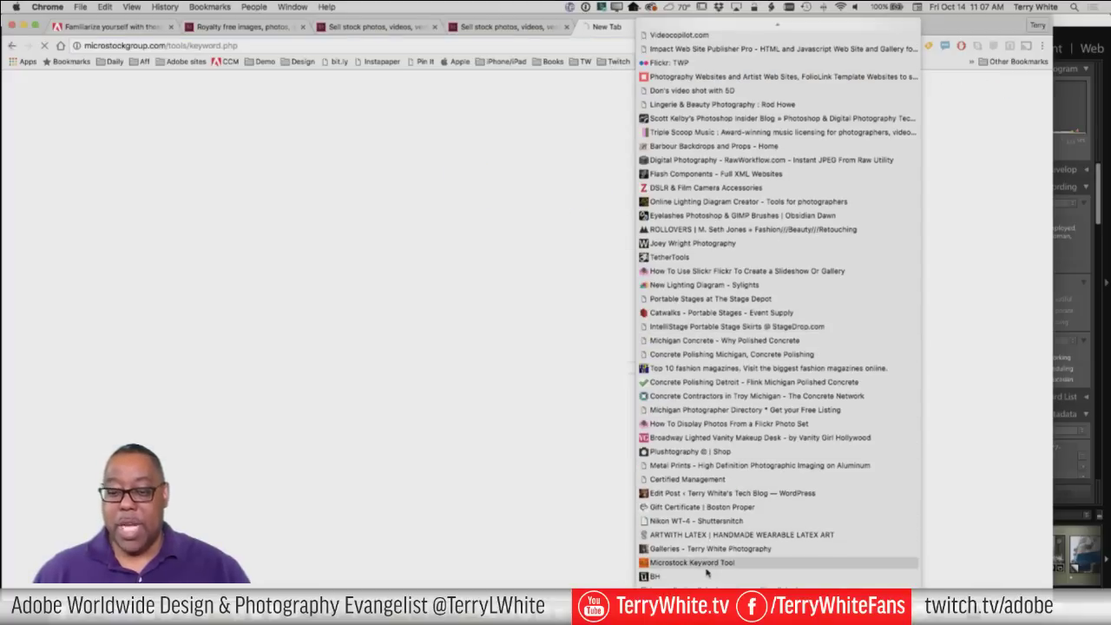
{"action": "left_click", "coordinate": [706, 564]}
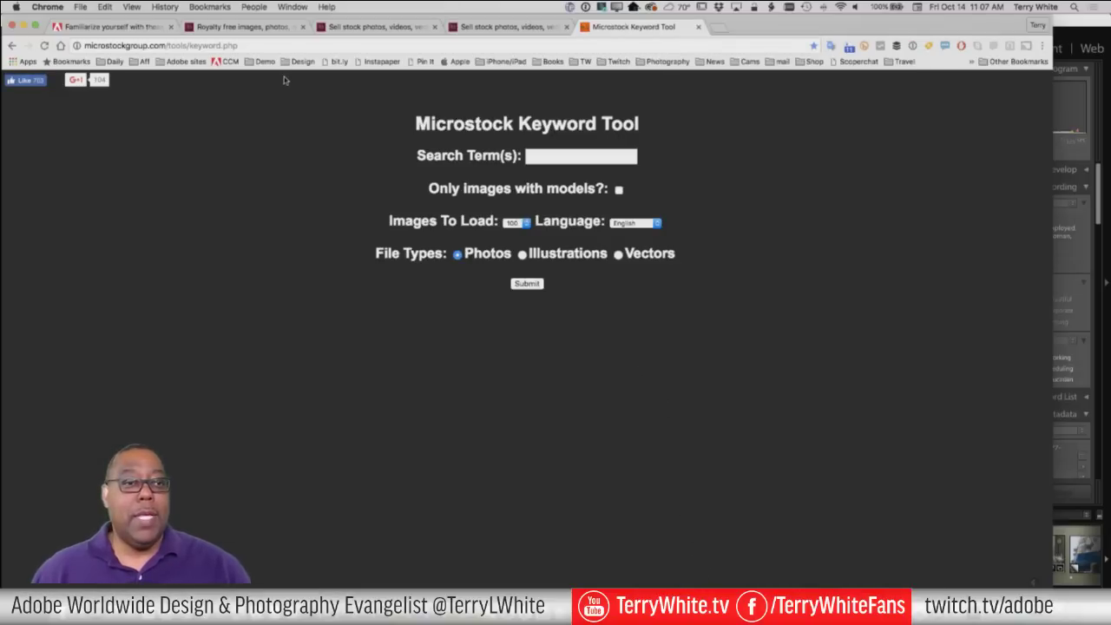
{"action": "left_click", "coordinate": [251, 46]}
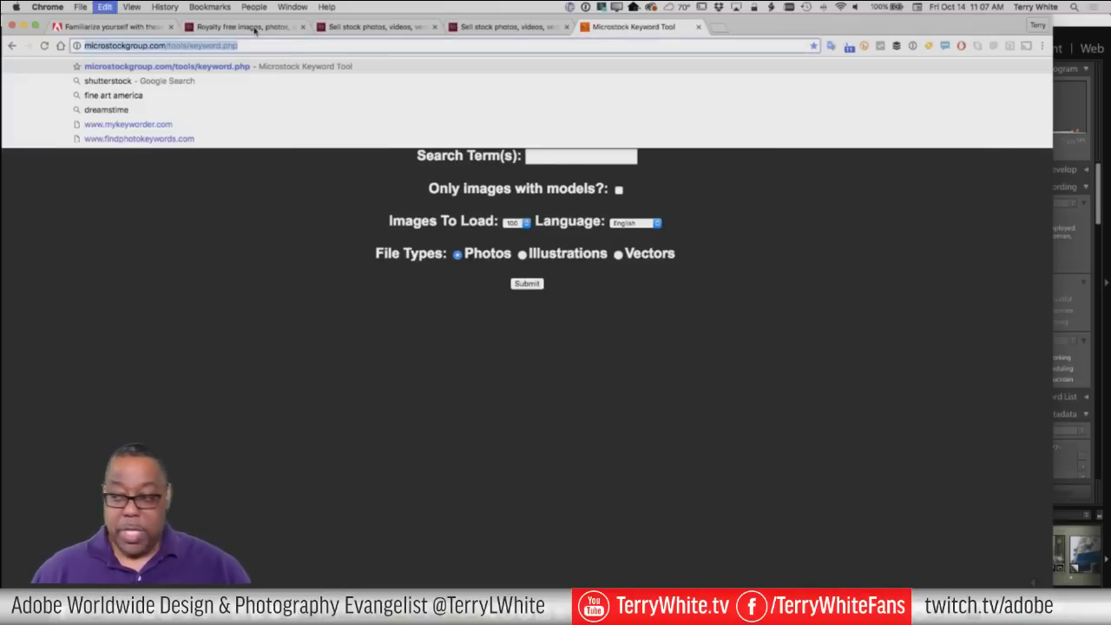
{"action": "key", "text": "super+Tab"}
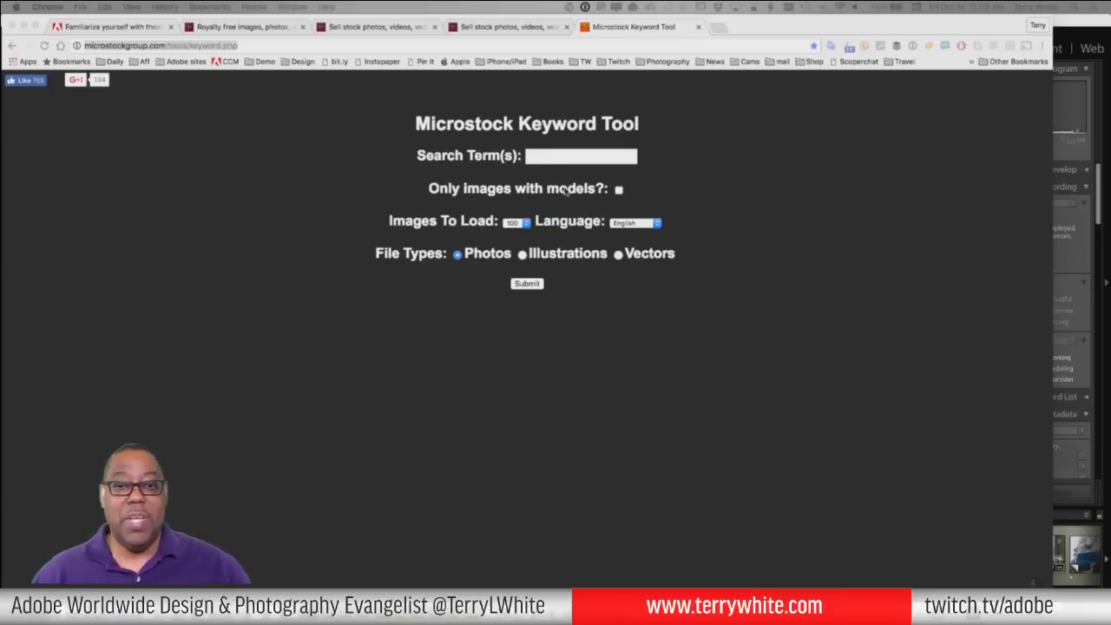
Search the keyword tool for photos matching "woman with tablet and laptop", limited to images with models
{"action": "left_click", "coordinate": [618, 196]}
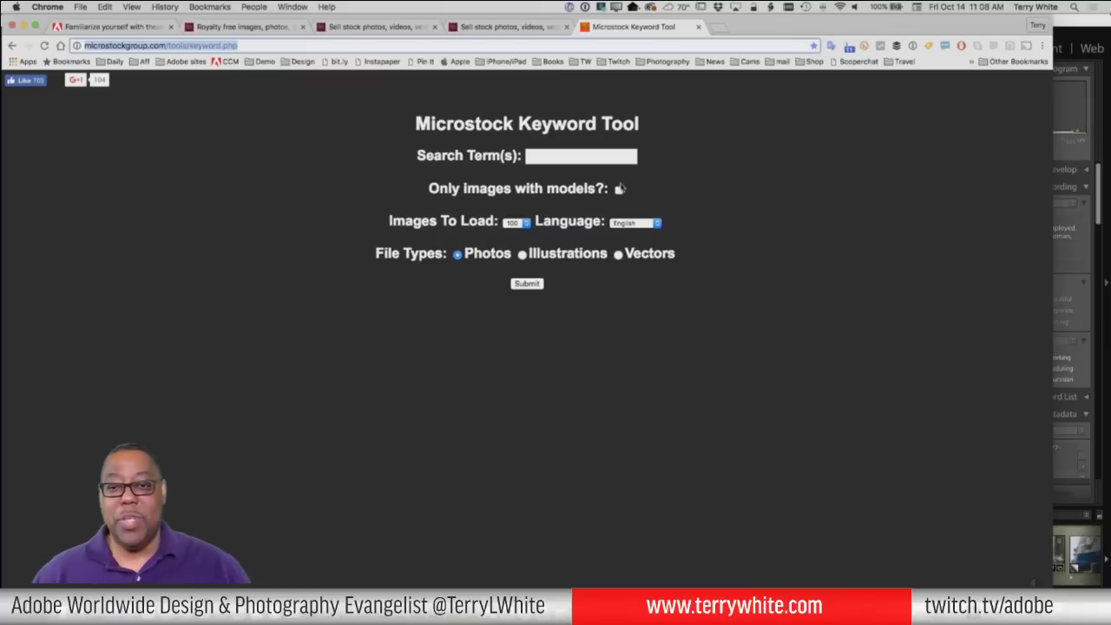
{"action": "left_click", "coordinate": [618, 189]}
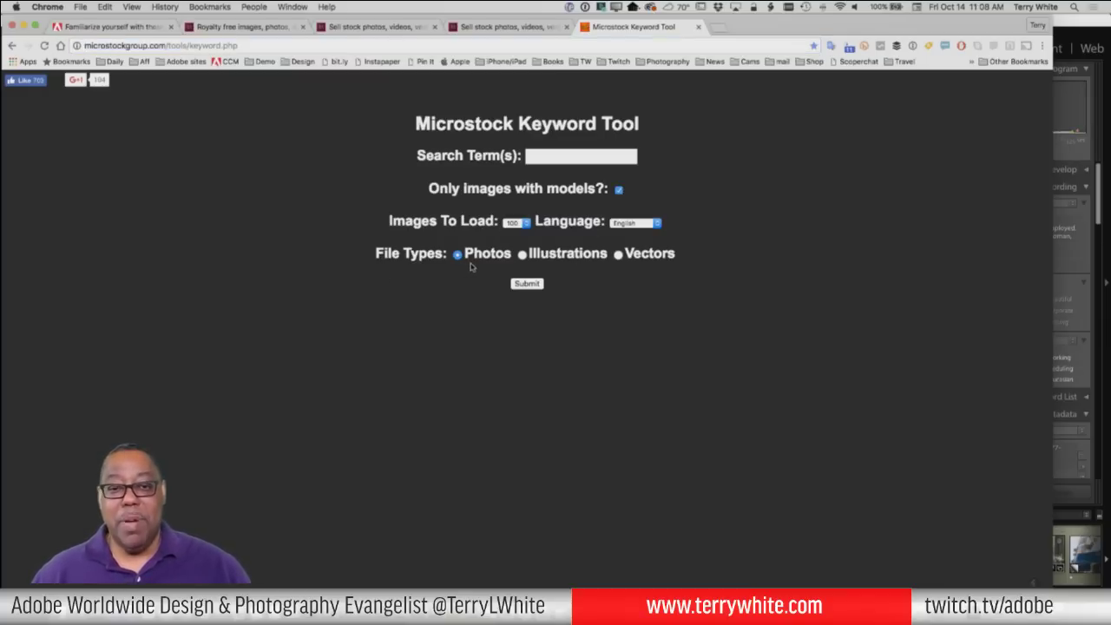
{"action": "left_click", "coordinate": [515, 223]}
{"action": "left_click", "coordinate": [514, 223]}
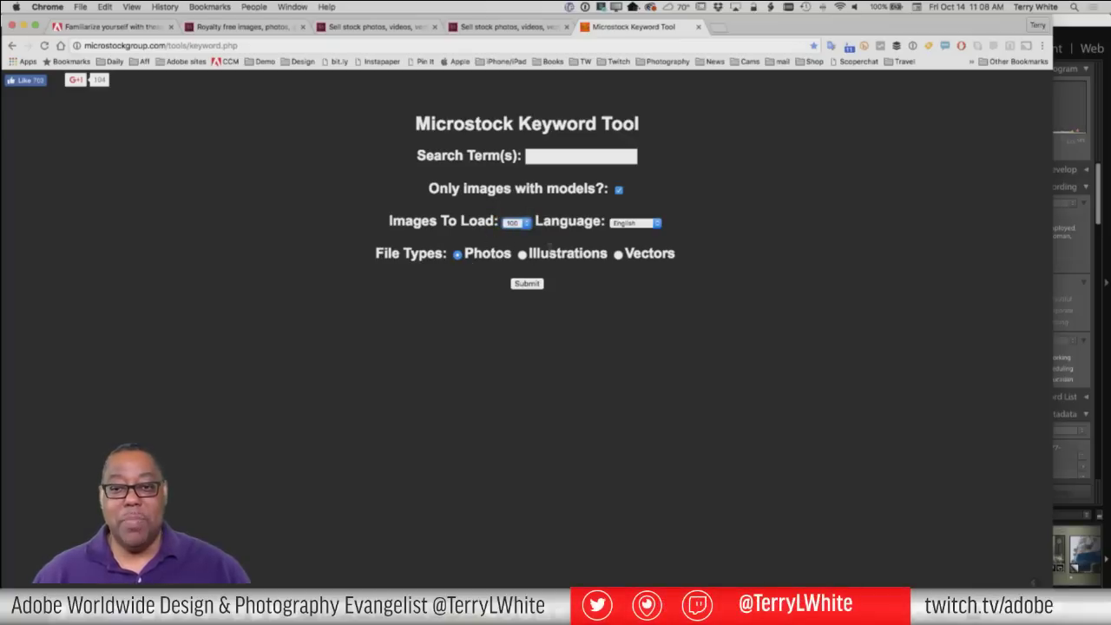
{"action": "left_click", "coordinate": [538, 156]}
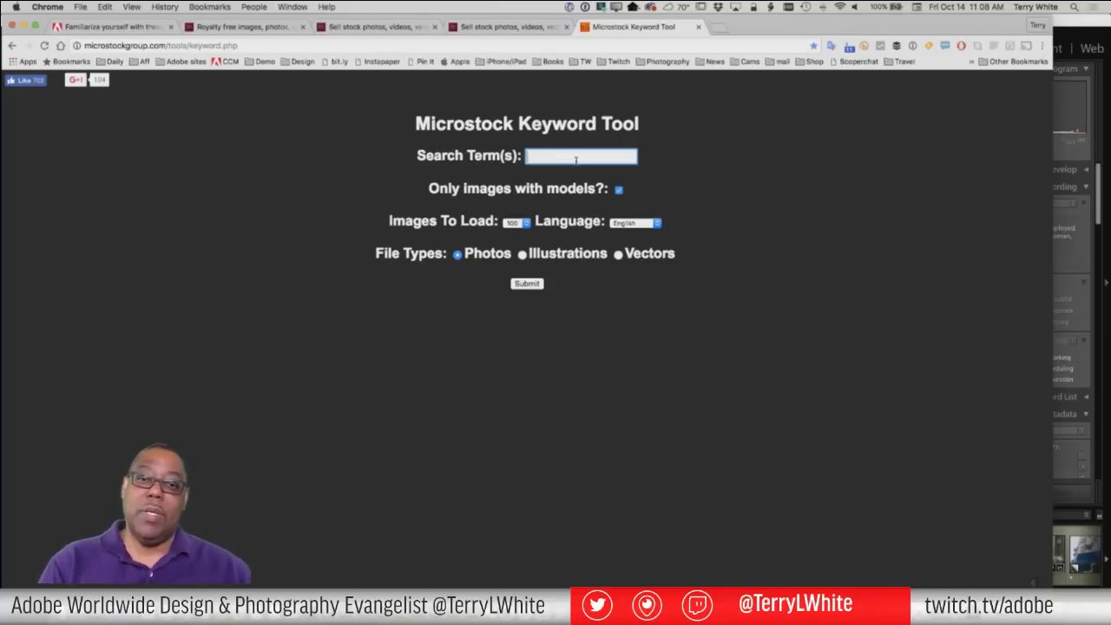
{"action": "type", "text": "woman with"}
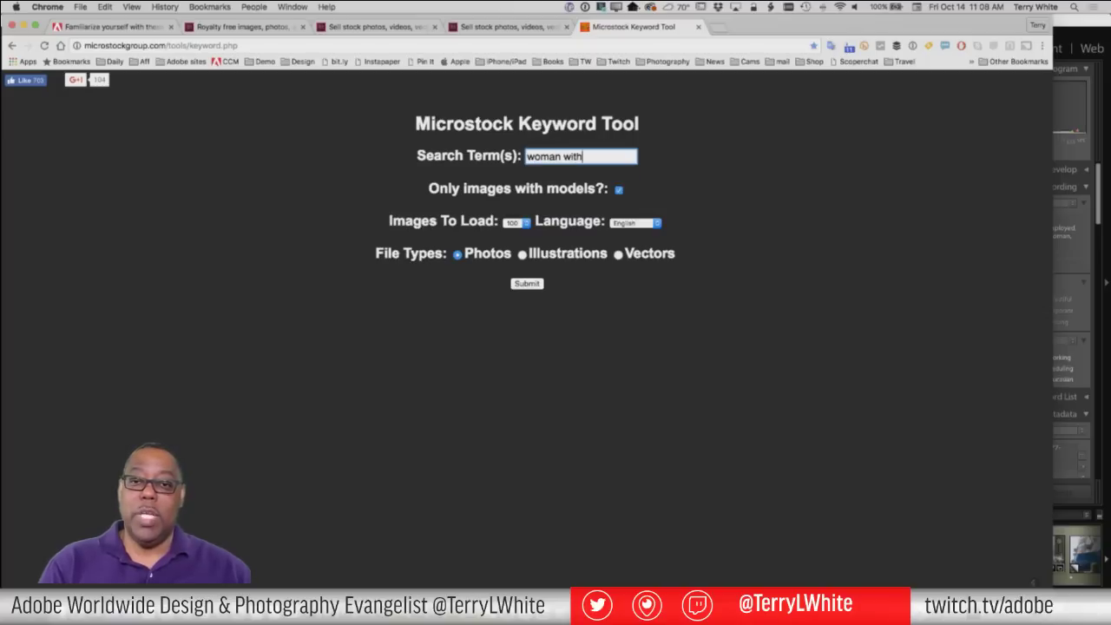
{"action": "type", "text": " tablet and laptop"}
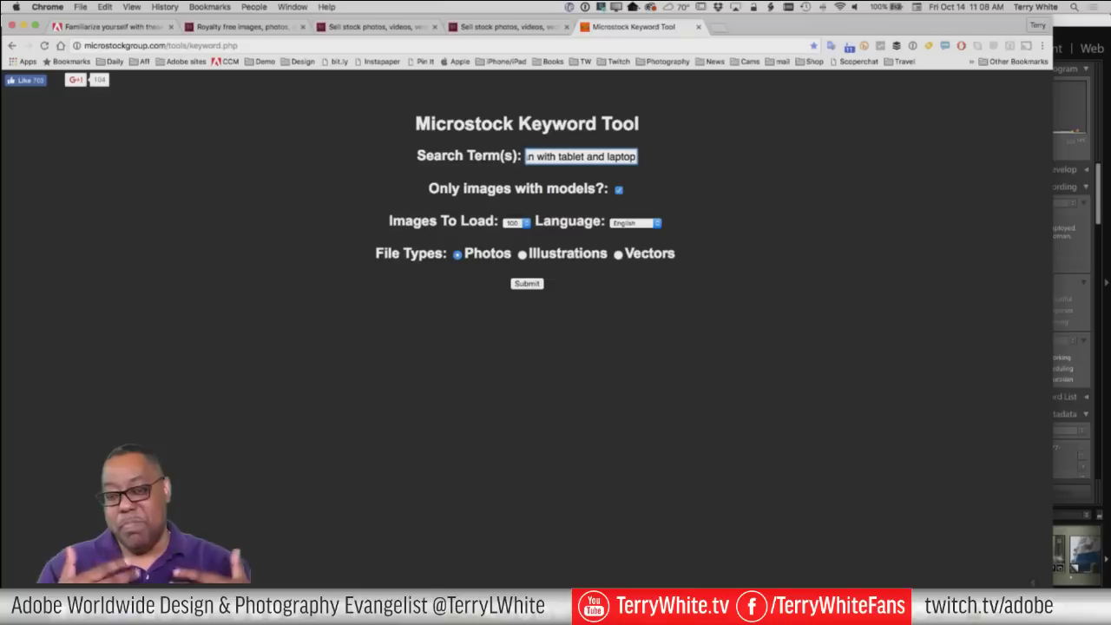
{"action": "key", "text": "Return"}
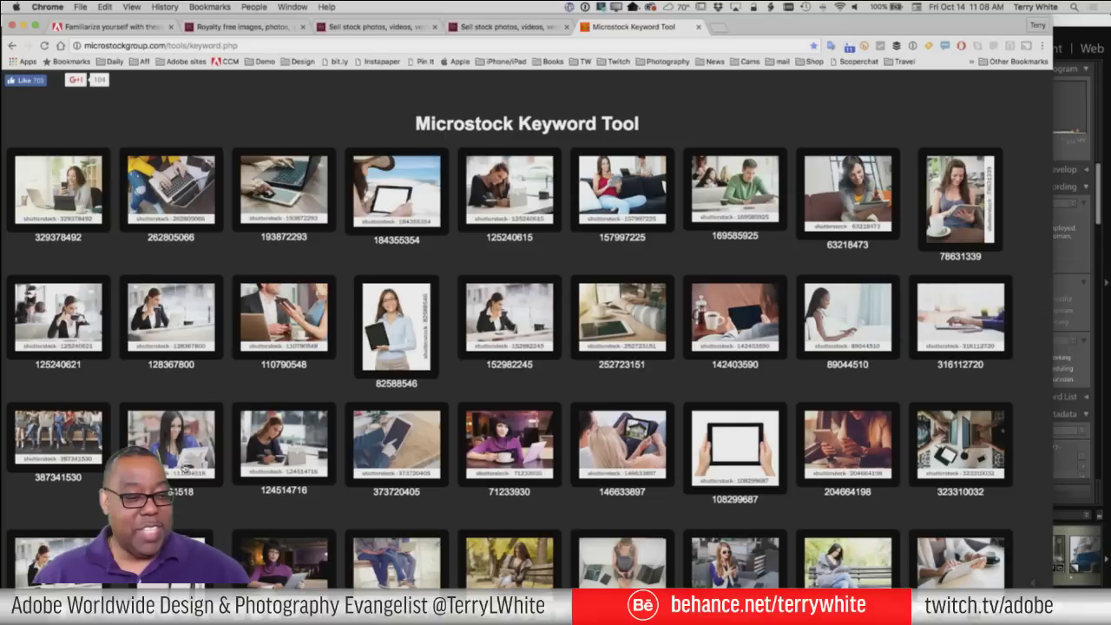
Select the similar reference images 111084518, 78631339 and 329378492 of women using tablets or laptops
{"action": "left_click", "coordinate": [171, 433]}
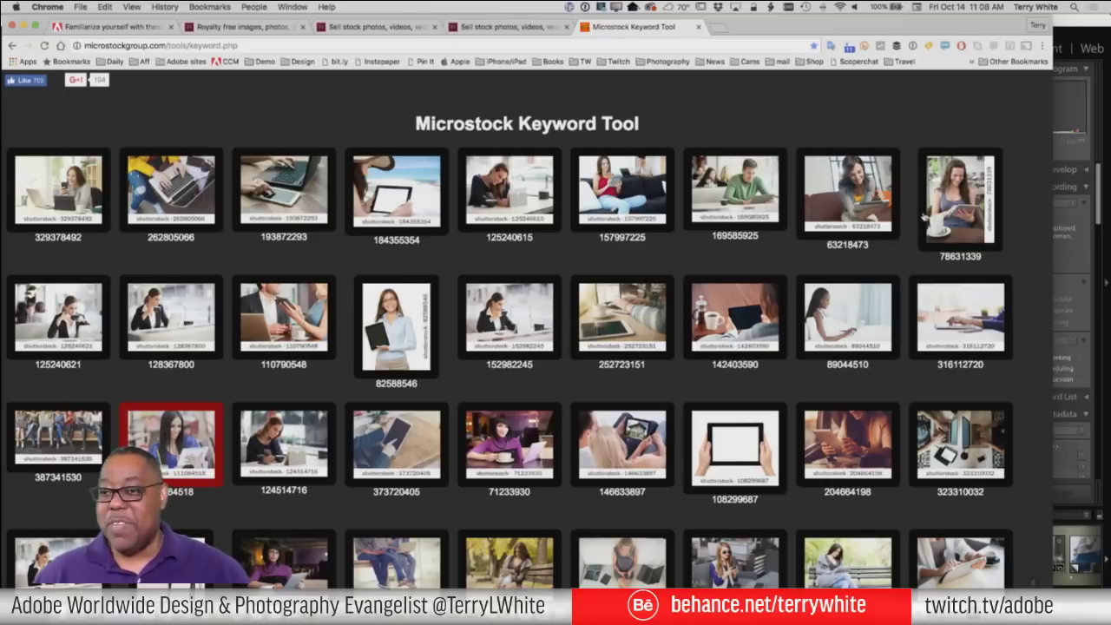
{"action": "left_click", "coordinate": [960, 204]}
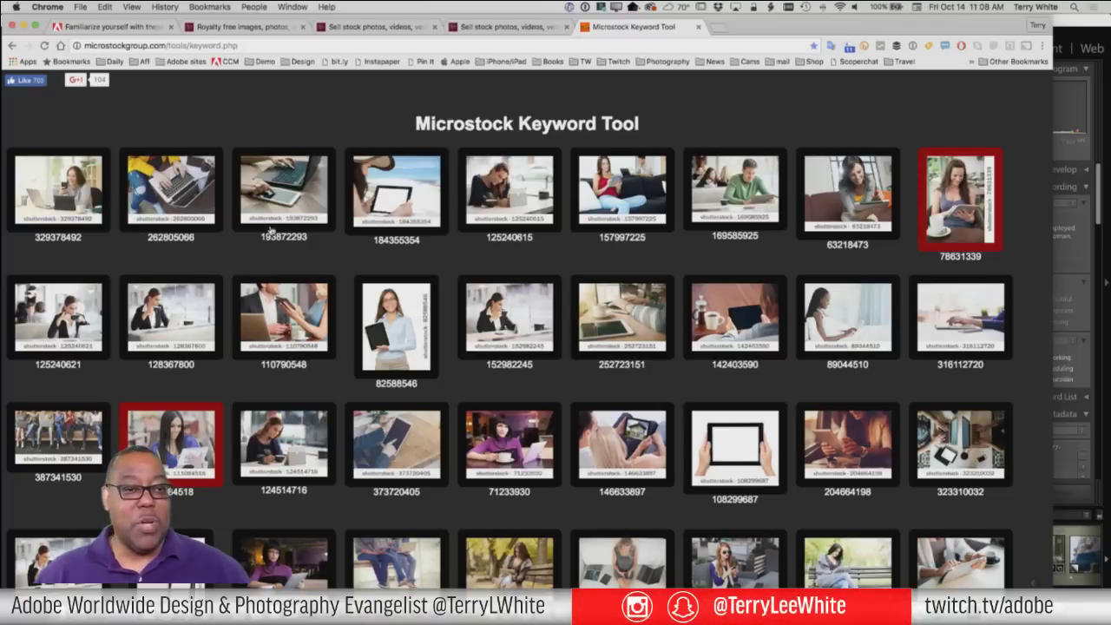
{"action": "left_click", "coordinate": [52, 200]}
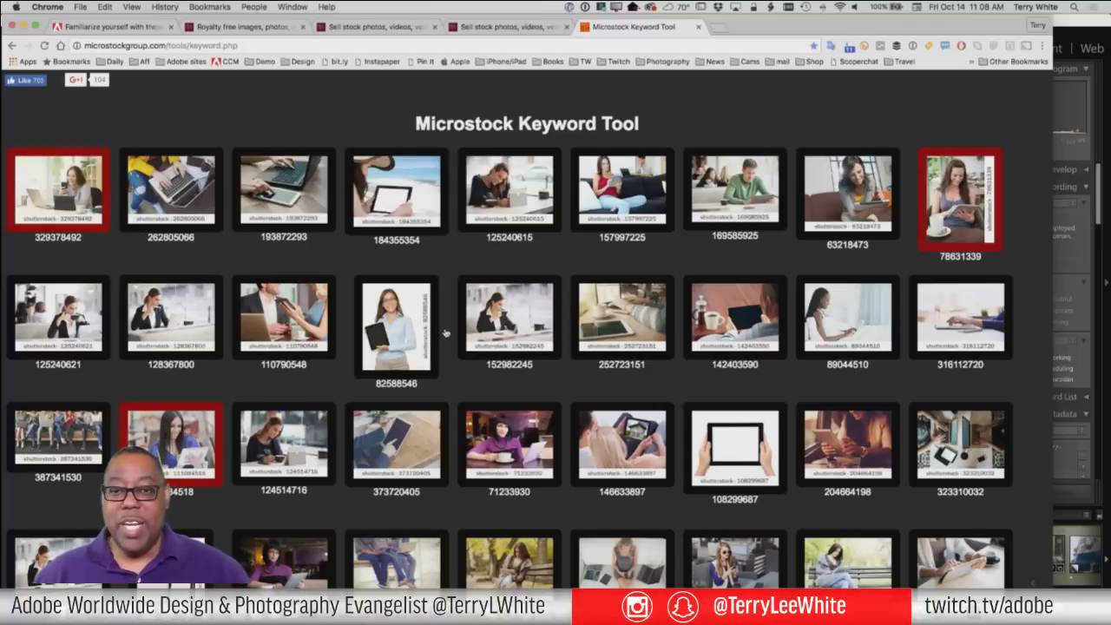
Add businesswoman image 128367791 to the selection, leaving out the near-identical image 124514710
{"action": "scroll", "coordinate": [521, 380], "scroll_direction": "down", "scroll_amount": 3}
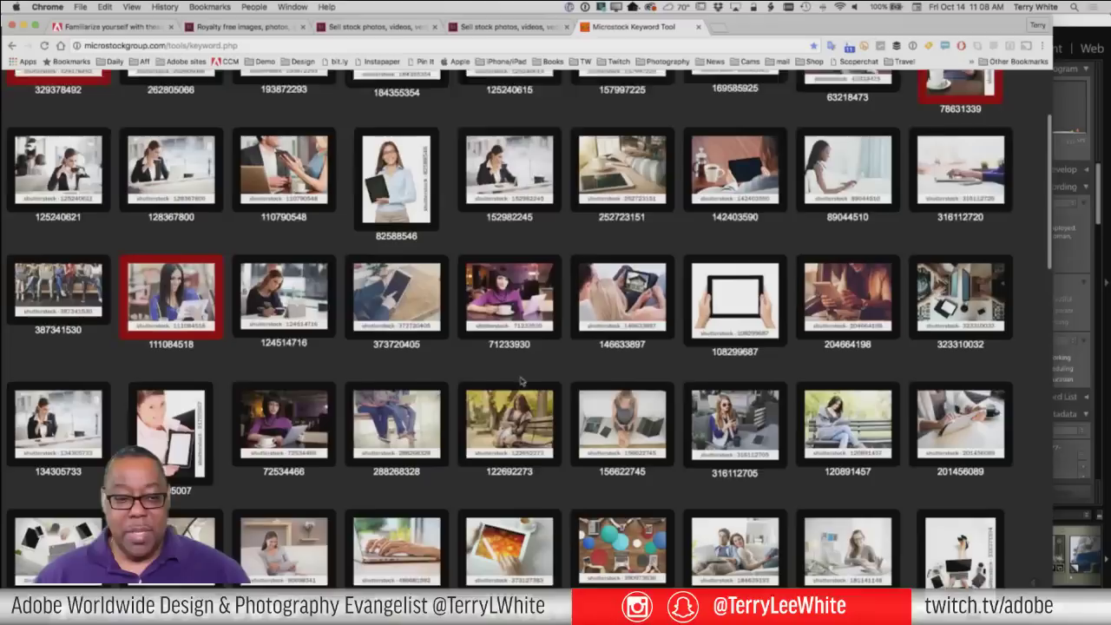
{"action": "scroll", "coordinate": [521, 380], "scroll_direction": "down", "scroll_amount": 3}
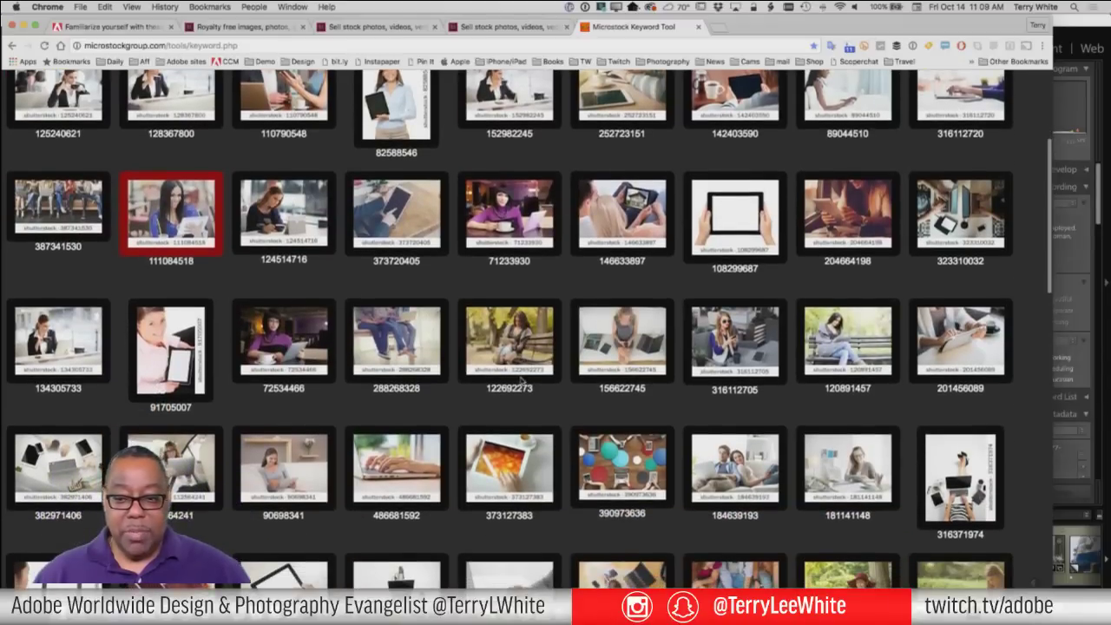
{"action": "scroll", "coordinate": [521, 380], "scroll_direction": "down", "scroll_amount": 2}
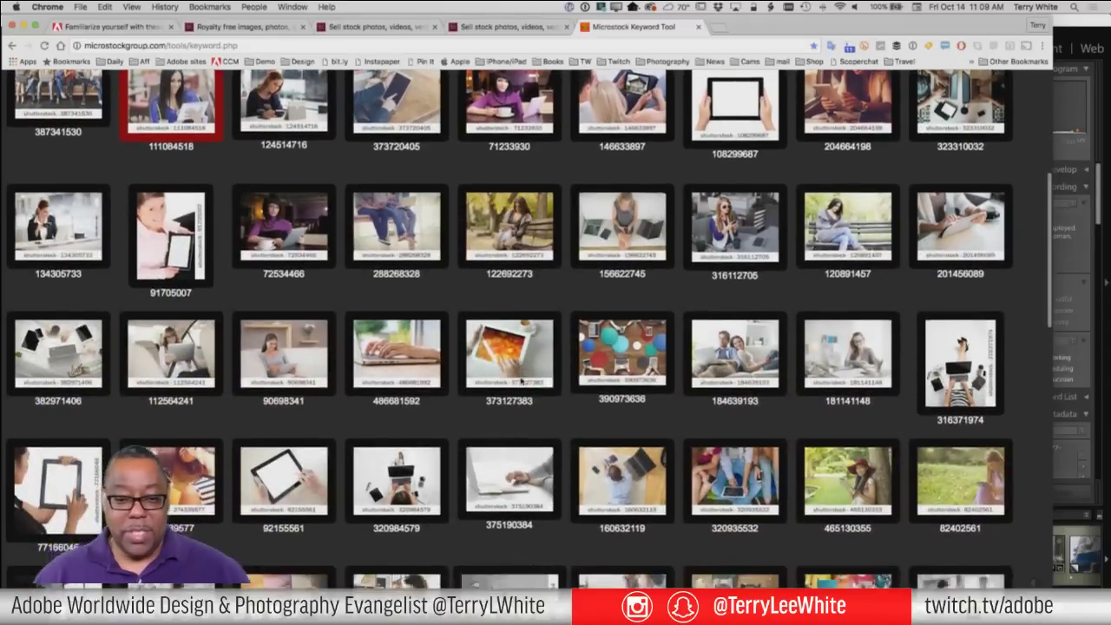
{"action": "scroll", "coordinate": [520, 382], "scroll_direction": "down", "scroll_amount": 3}
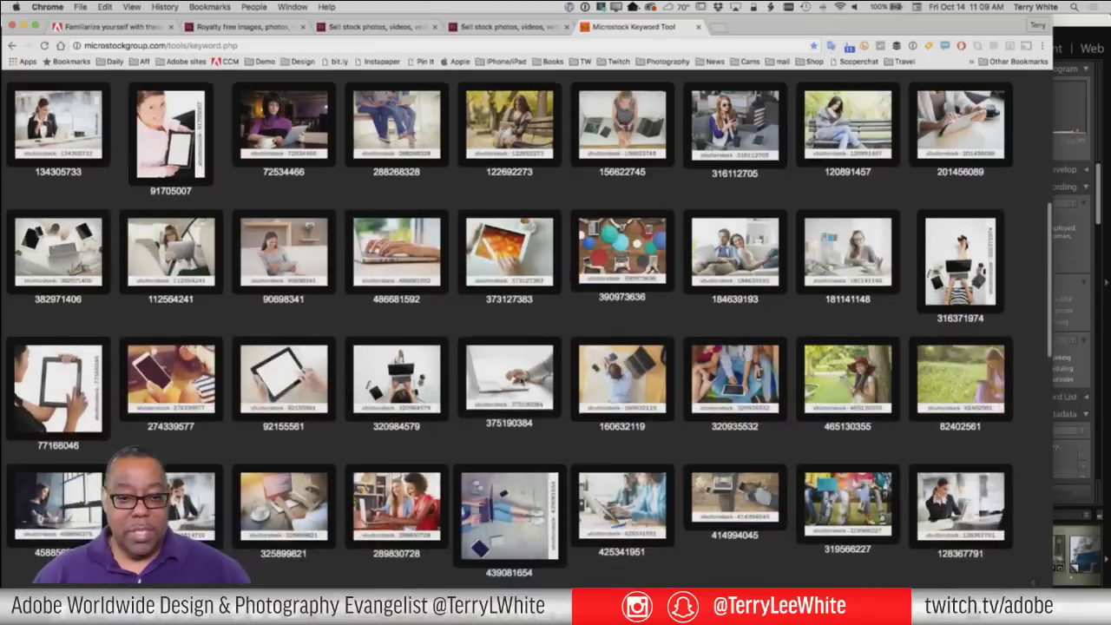
{"action": "scroll", "coordinate": [521, 380], "scroll_direction": "down", "scroll_amount": 2}
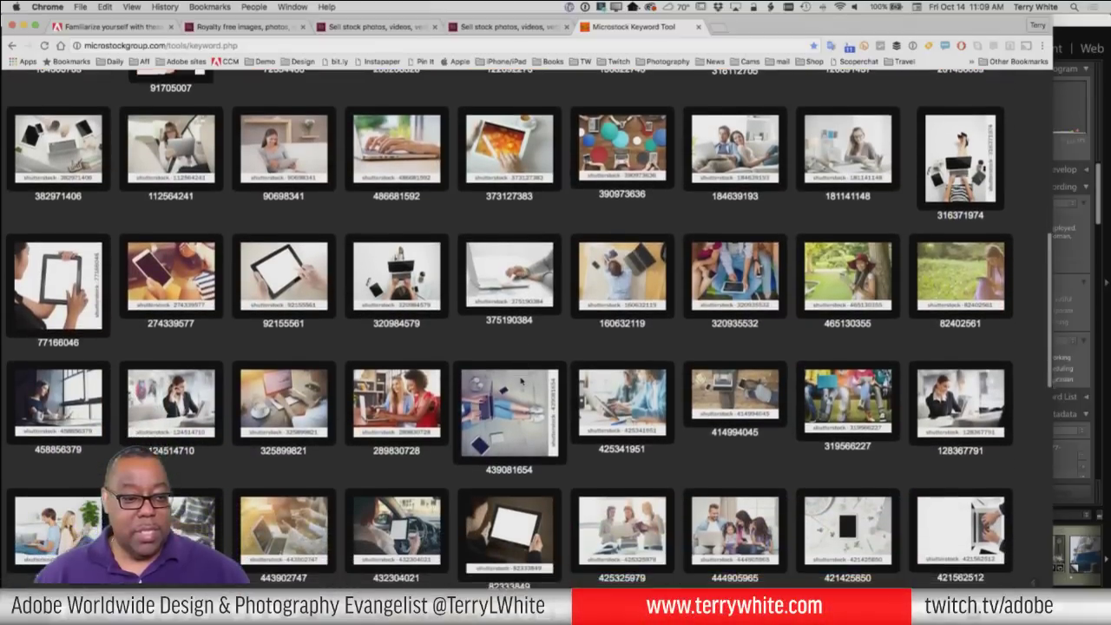
{"action": "scroll", "coordinate": [521, 380], "scroll_direction": "down", "scroll_amount": 1}
{"action": "left_click", "coordinate": [202, 393]}
{"action": "scroll", "coordinate": [548, 410], "scroll_direction": "down", "scroll_amount": 2}
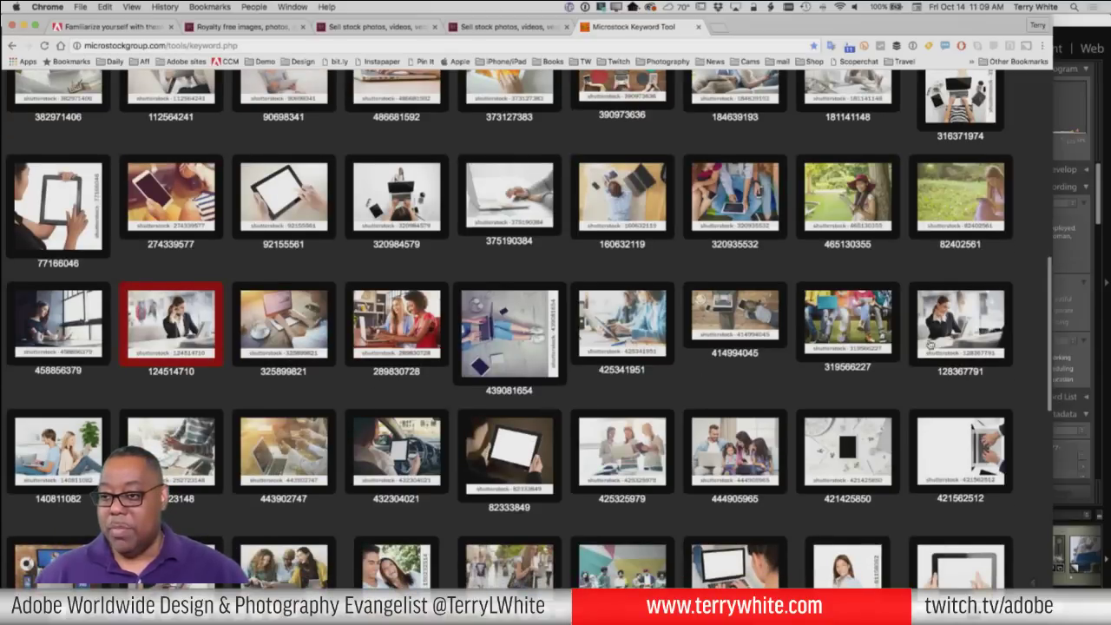
{"action": "left_click", "coordinate": [941, 342]}
{"action": "left_click", "coordinate": [184, 338]}
Add image 121522078 of the standing woman and image 417922465 of the group of women to the selection
{"action": "scroll", "coordinate": [465, 463], "scroll_direction": "down", "scroll_amount": 5}
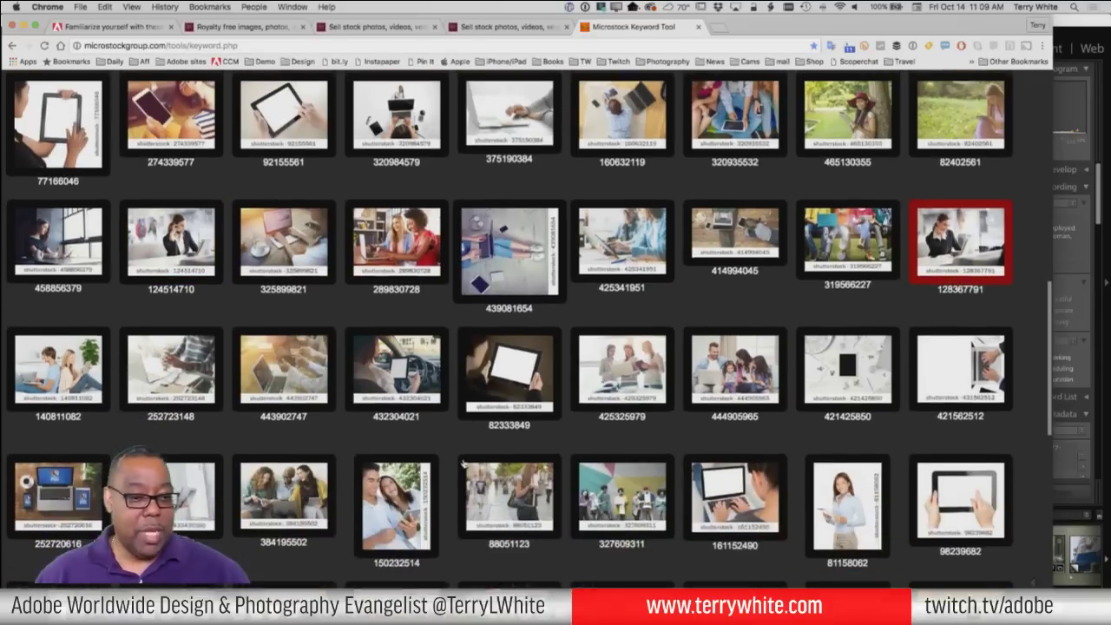
{"action": "scroll", "coordinate": [465, 463], "scroll_direction": "down", "scroll_amount": 4}
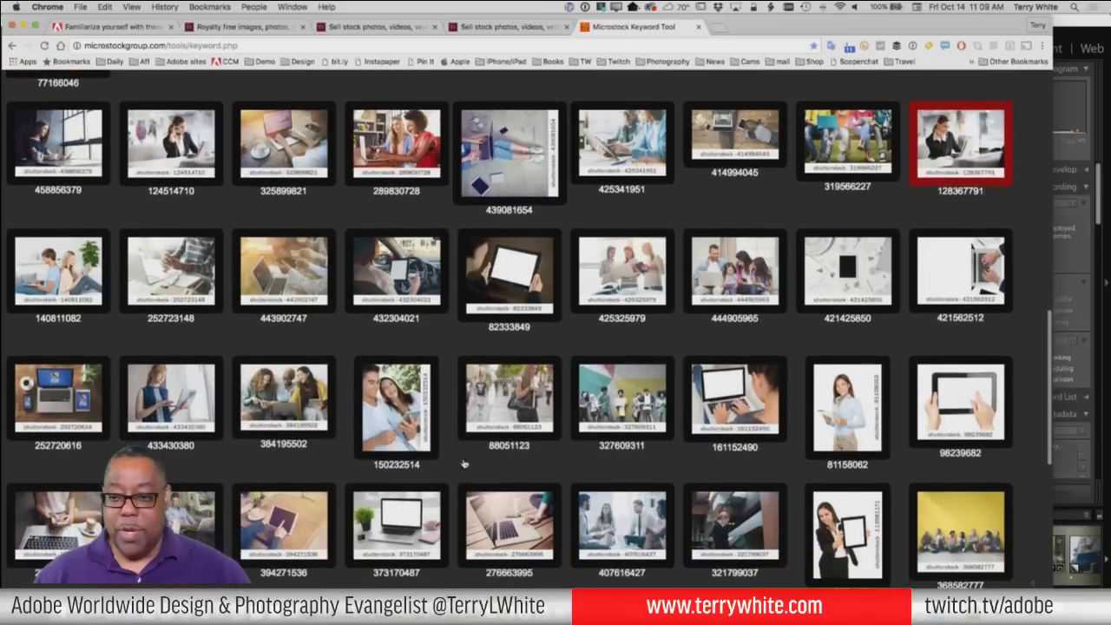
{"action": "scroll", "coordinate": [465, 463], "scroll_direction": "down", "scroll_amount": 2}
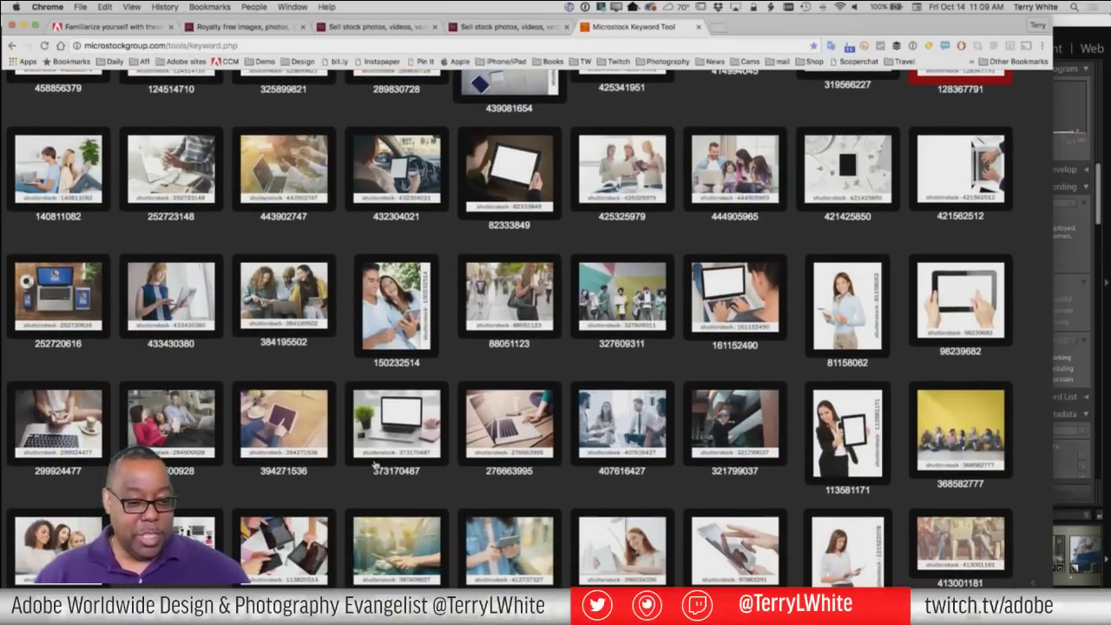
{"action": "scroll", "coordinate": [409, 466], "scroll_direction": "down", "scroll_amount": 2}
{"action": "scroll", "coordinate": [409, 466], "scroll_direction": "down", "scroll_amount": 3}
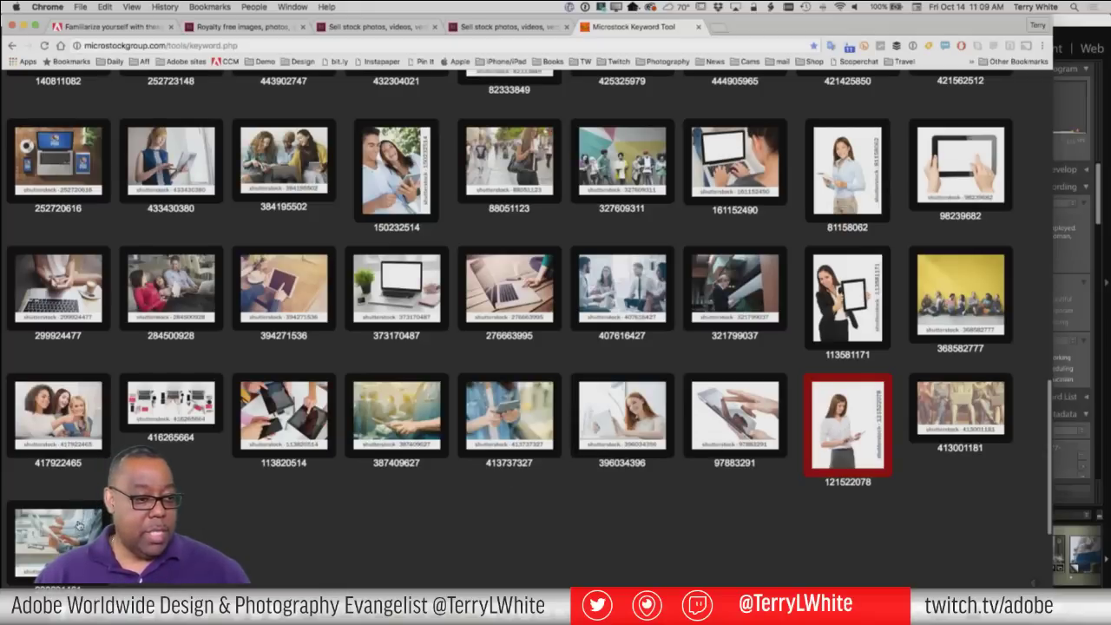
{"action": "left_click", "coordinate": [58, 408]}
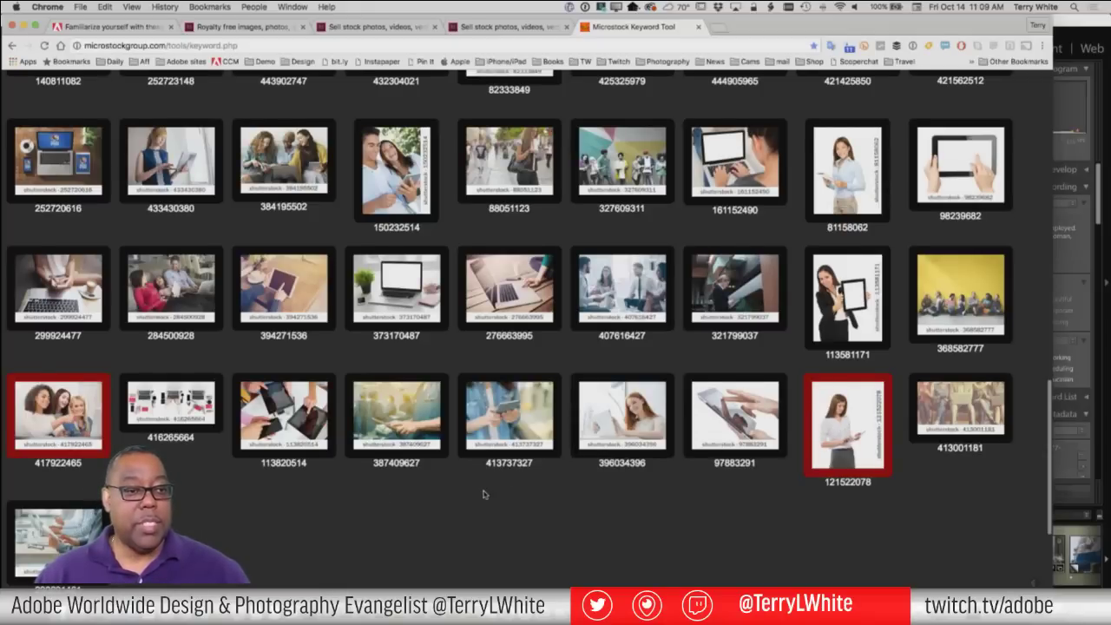
Add images 63218473 and 125240615 from the first row of results to the selection
{"action": "scroll", "coordinate": [484, 494], "scroll_direction": "up", "scroll_amount": 10}
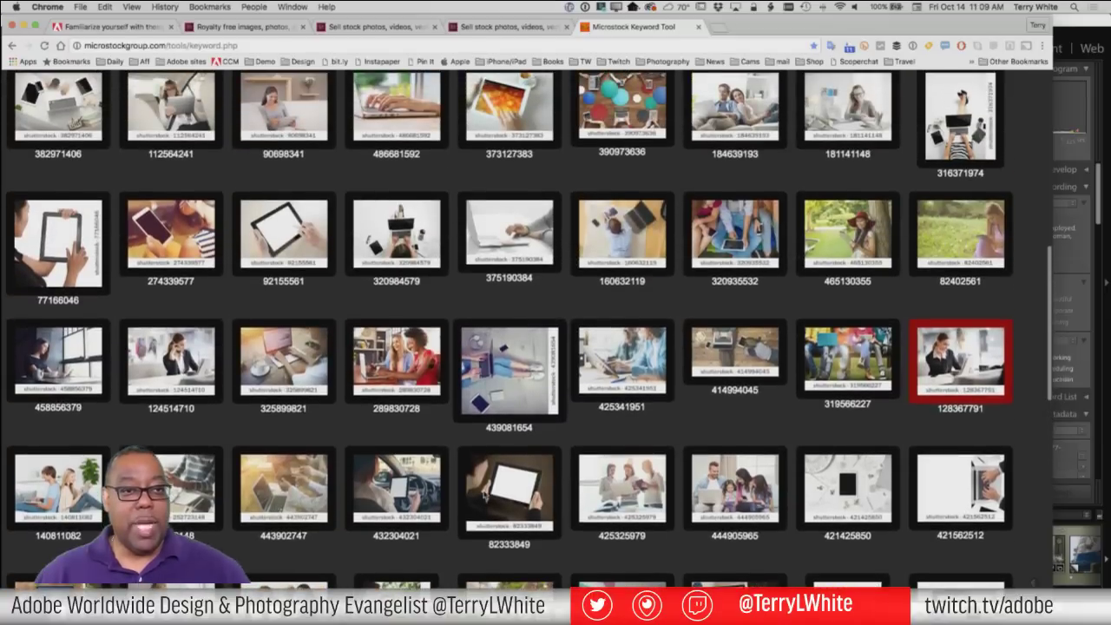
{"action": "scroll", "coordinate": [486, 494], "scroll_direction": "up", "scroll_amount": 7}
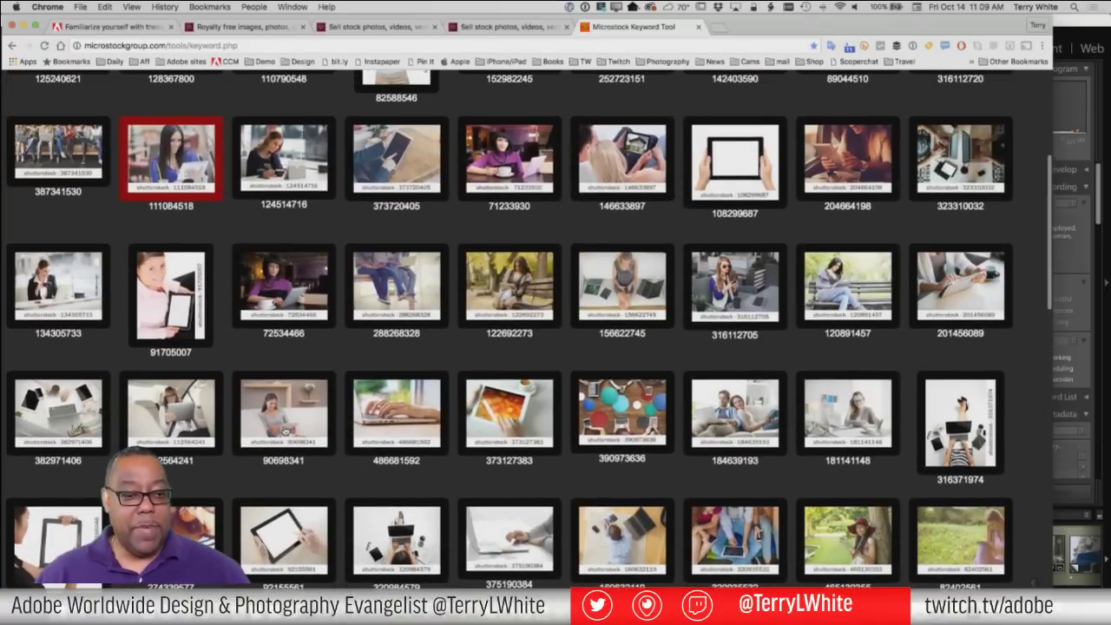
{"action": "scroll", "coordinate": [748, 503], "scroll_direction": "up", "scroll_amount": 6}
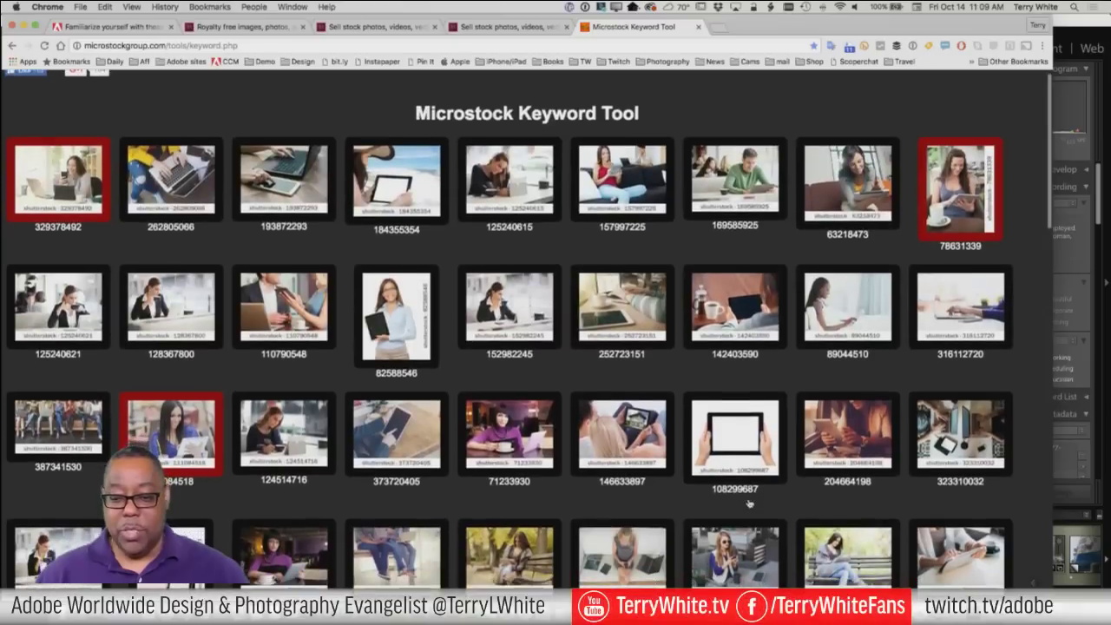
{"action": "scroll", "coordinate": [750, 512], "scroll_direction": "up", "scroll_amount": 1}
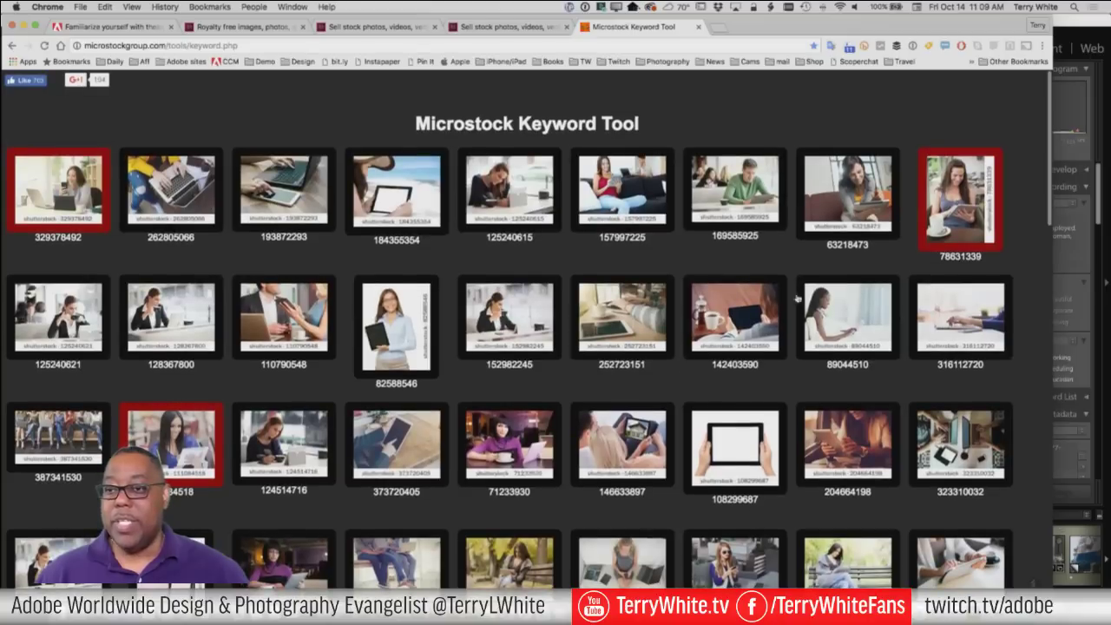
{"action": "left_click", "coordinate": [859, 218]}
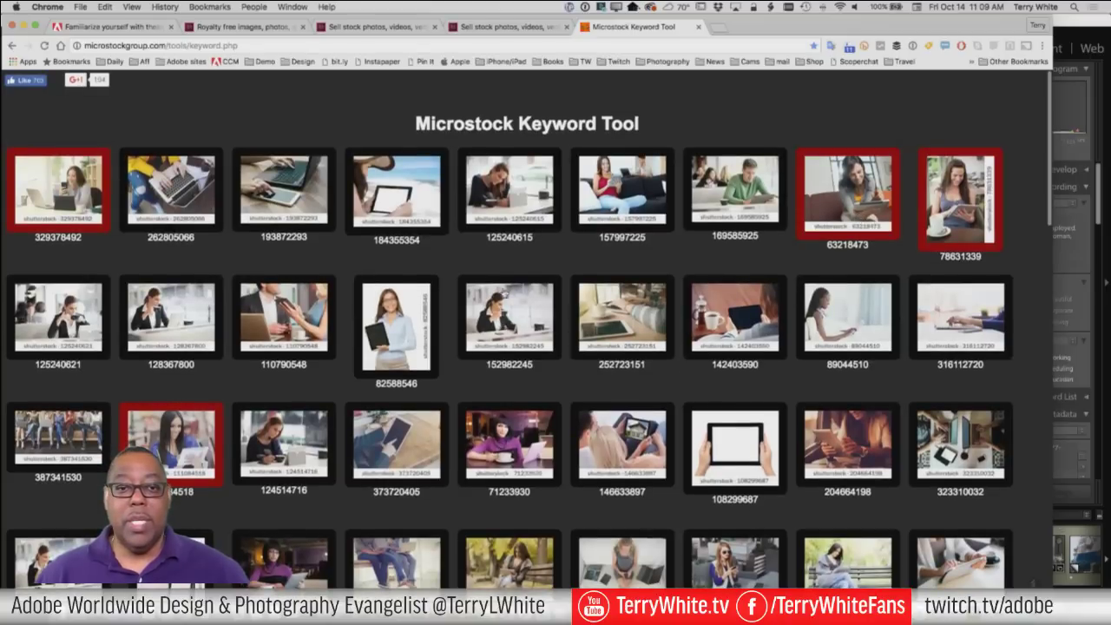
{"action": "left_click", "coordinate": [491, 217]}
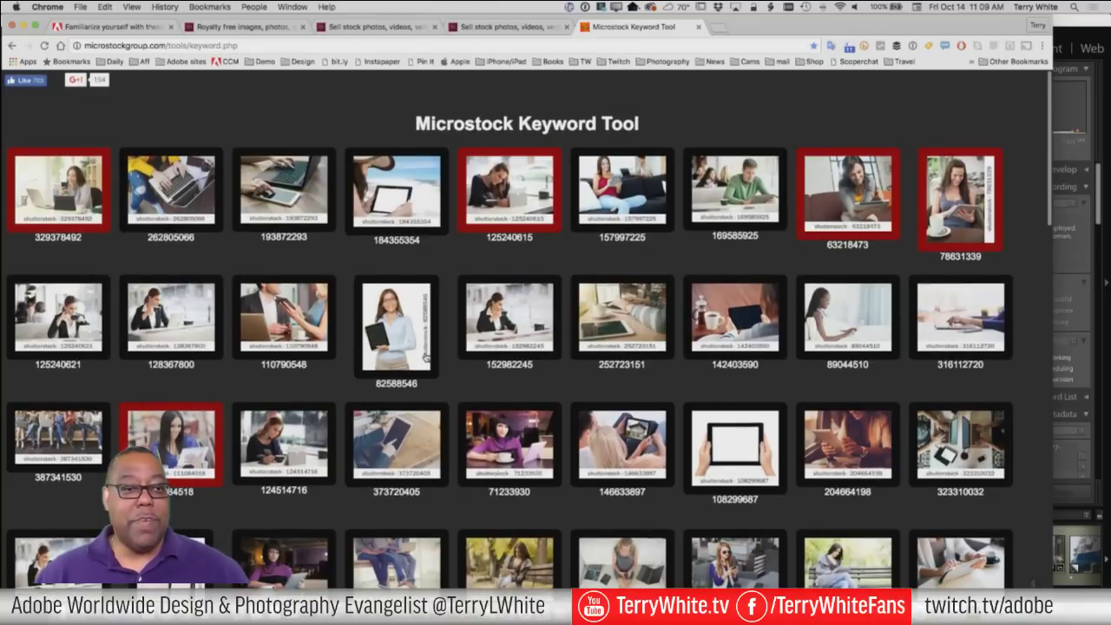
Submit the selected reference images to generate keyword suggestions from them
{"action": "scroll", "coordinate": [425, 355], "scroll_direction": "down", "scroll_amount": 15}
{"action": "scroll", "coordinate": [425, 356], "scroll_direction": "down", "scroll_amount": 10}
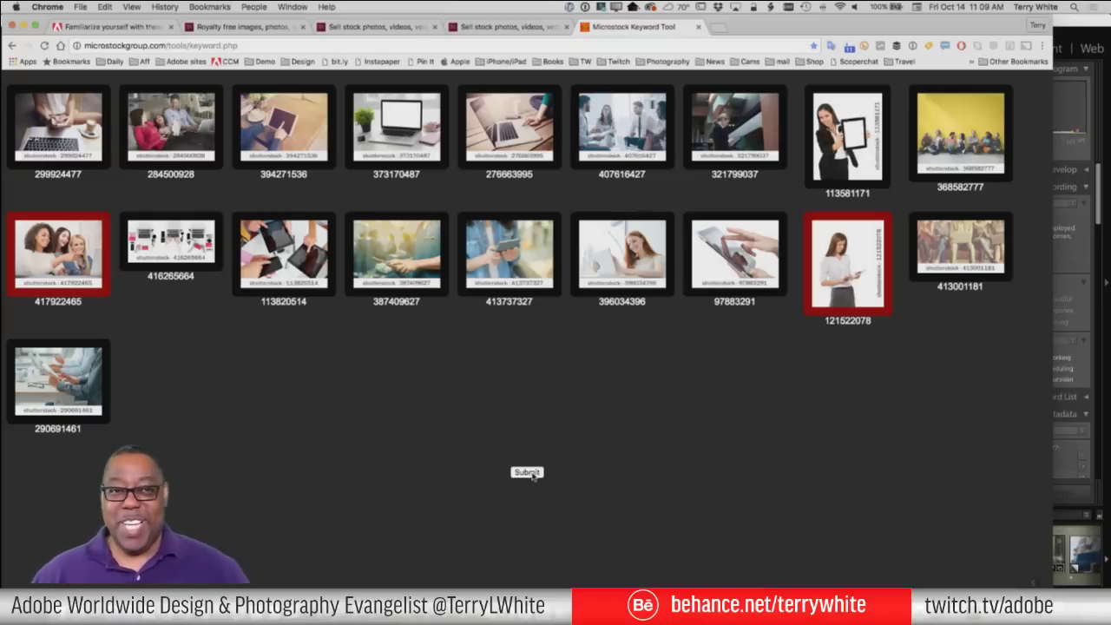
{"action": "left_click", "coordinate": [528, 473]}
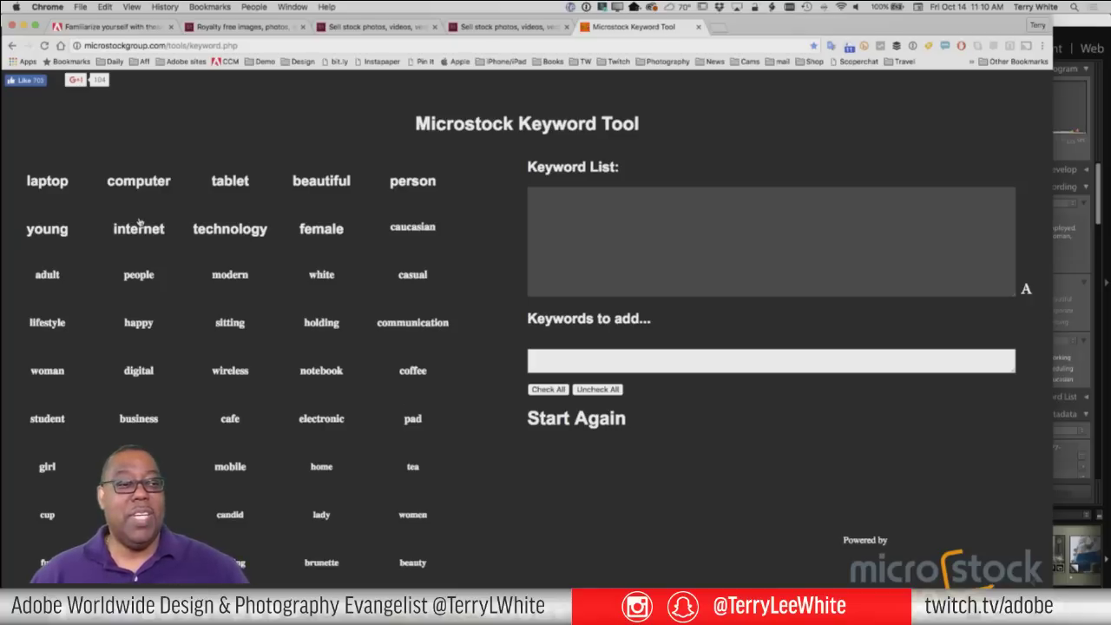
Add the keywords laptop, computer, tablet, beautiful, person, young, internet, technology, female and caucasian to the keyword list
{"action": "left_click", "coordinate": [58, 188]}
{"action": "left_click", "coordinate": [127, 186]}
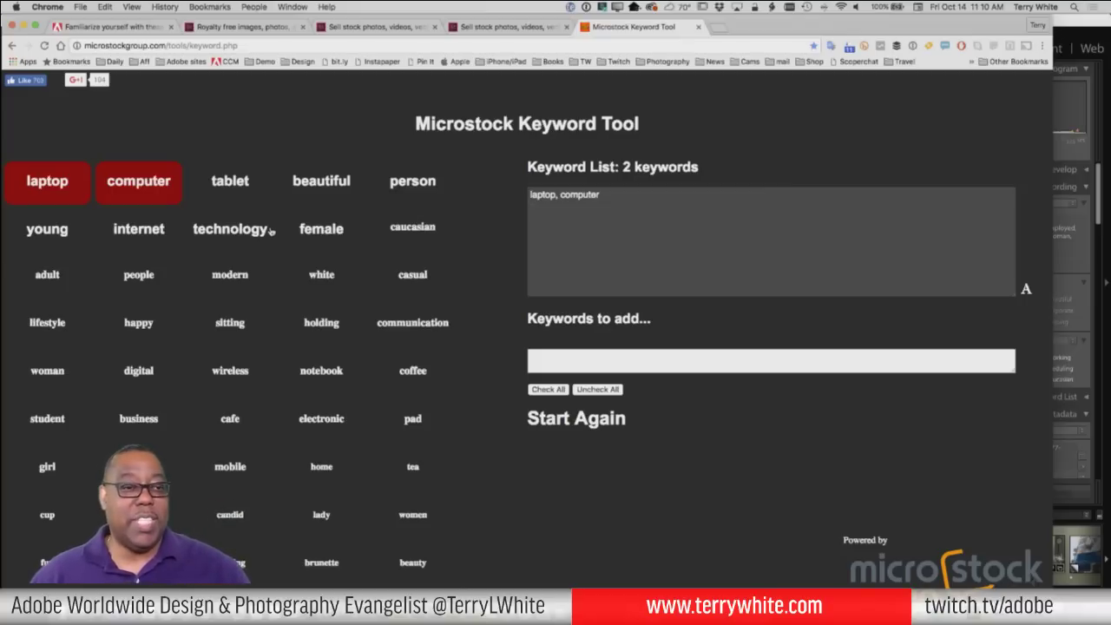
{"action": "left_click", "coordinate": [232, 176]}
{"action": "left_click", "coordinate": [323, 189]}
{"action": "left_click", "coordinate": [405, 182]}
{"action": "left_click", "coordinate": [59, 231]}
{"action": "left_click", "coordinate": [157, 230]}
{"action": "left_click", "coordinate": [212, 236]}
{"action": "left_click", "coordinate": [334, 241]}
{"action": "left_click", "coordinate": [415, 240]}
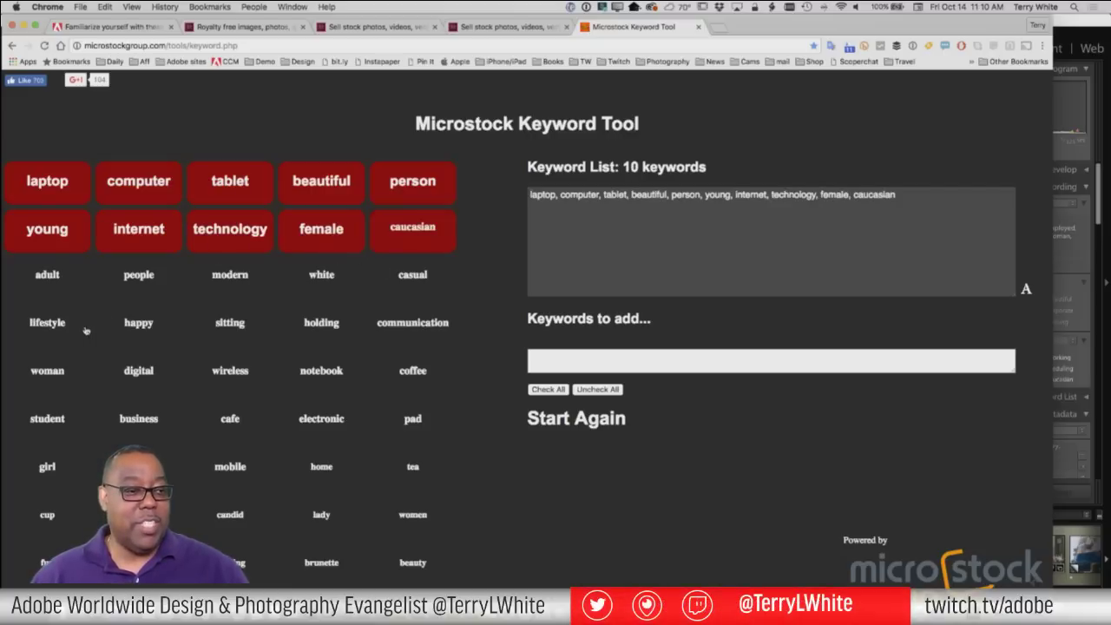
Add the keywords adult, modern, casual, lifestyle, sitting and communication to the keyword list
{"action": "left_click", "coordinate": [59, 280]}
{"action": "left_click", "coordinate": [235, 293]}
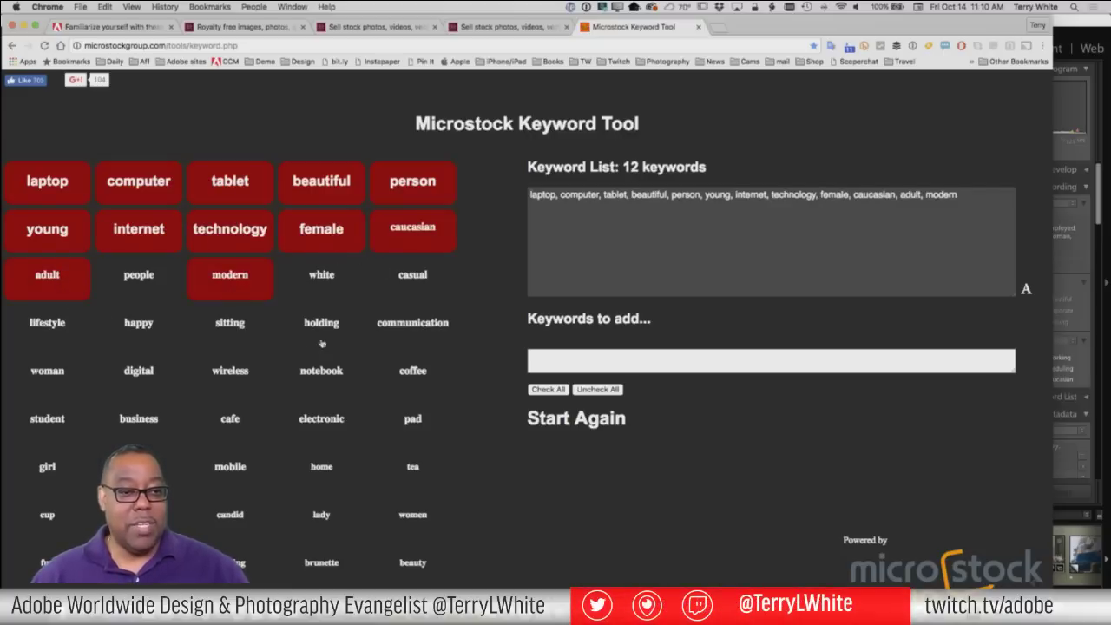
{"action": "left_click", "coordinate": [414, 277]}
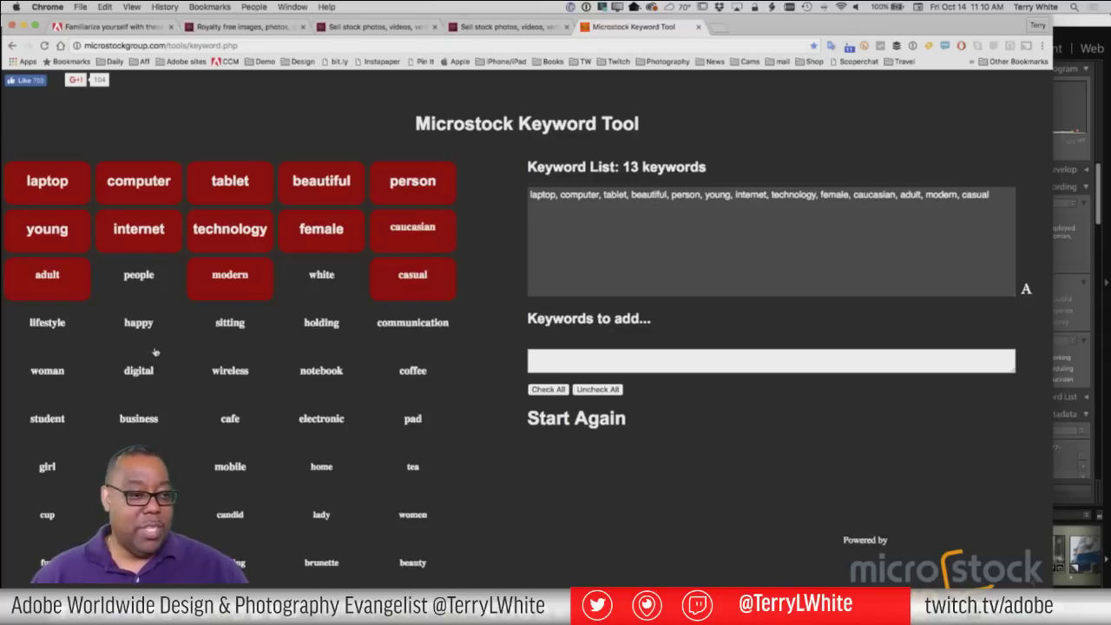
{"action": "left_click", "coordinate": [49, 330]}
{"action": "left_click", "coordinate": [241, 337]}
{"action": "left_click", "coordinate": [444, 330]}
Add the keywords woman, digital, wireless, electronic and cafe to the keyword list
{"action": "scroll", "coordinate": [484, 471], "scroll_direction": "down", "scroll_amount": 1}
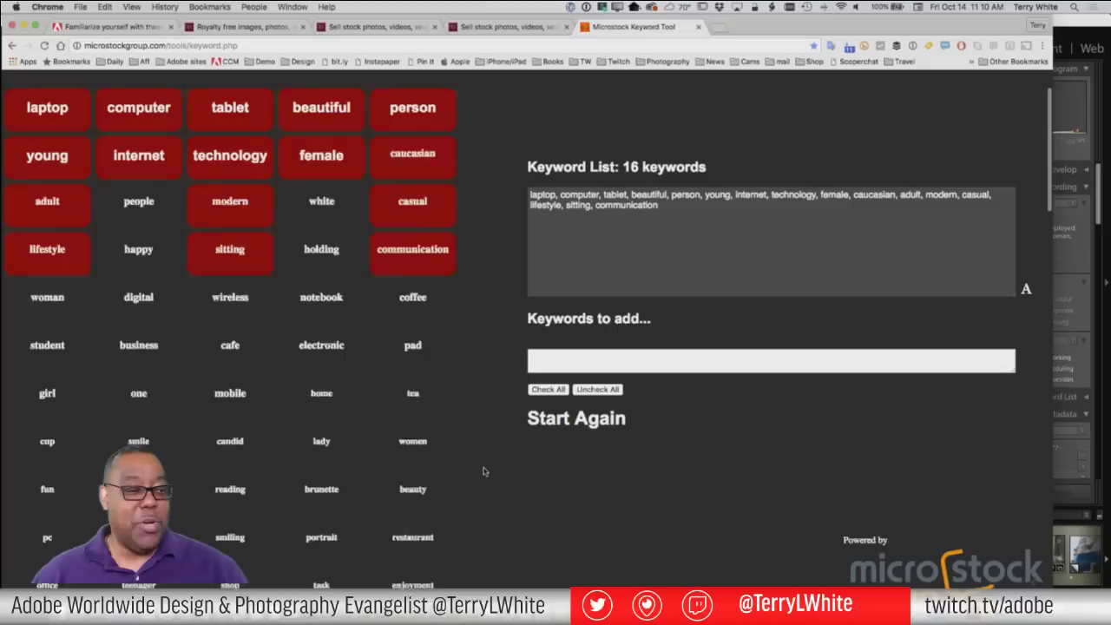
{"action": "scroll", "coordinate": [484, 471], "scroll_direction": "down", "scroll_amount": 1}
{"action": "left_click", "coordinate": [47, 278]}
{"action": "left_click", "coordinate": [155, 281]}
{"action": "left_click", "coordinate": [246, 281]}
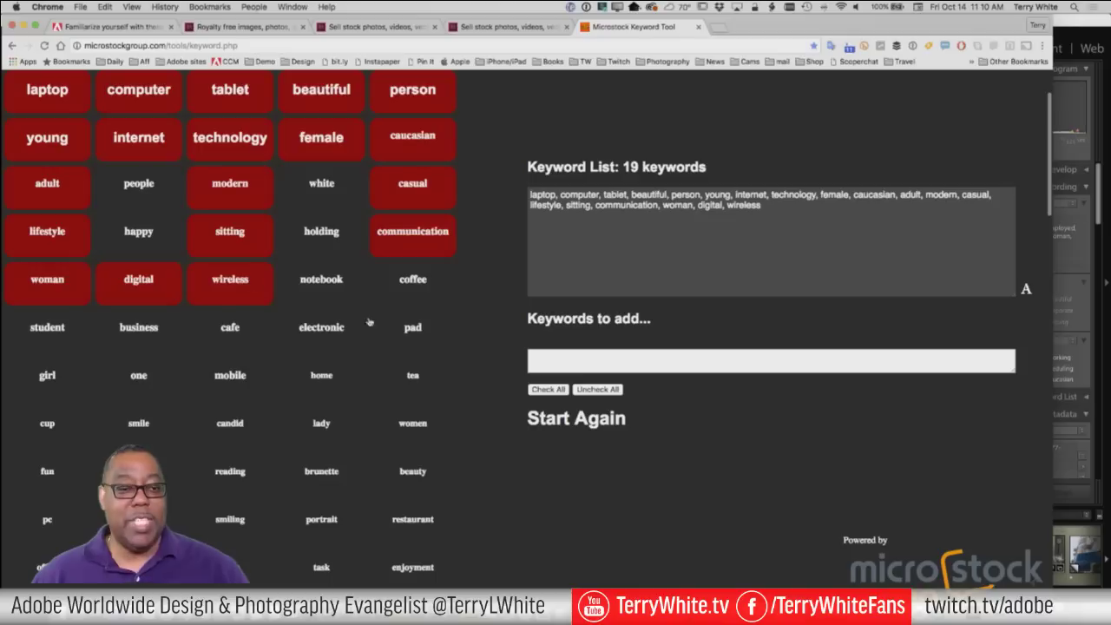
{"action": "left_click", "coordinate": [330, 333]}
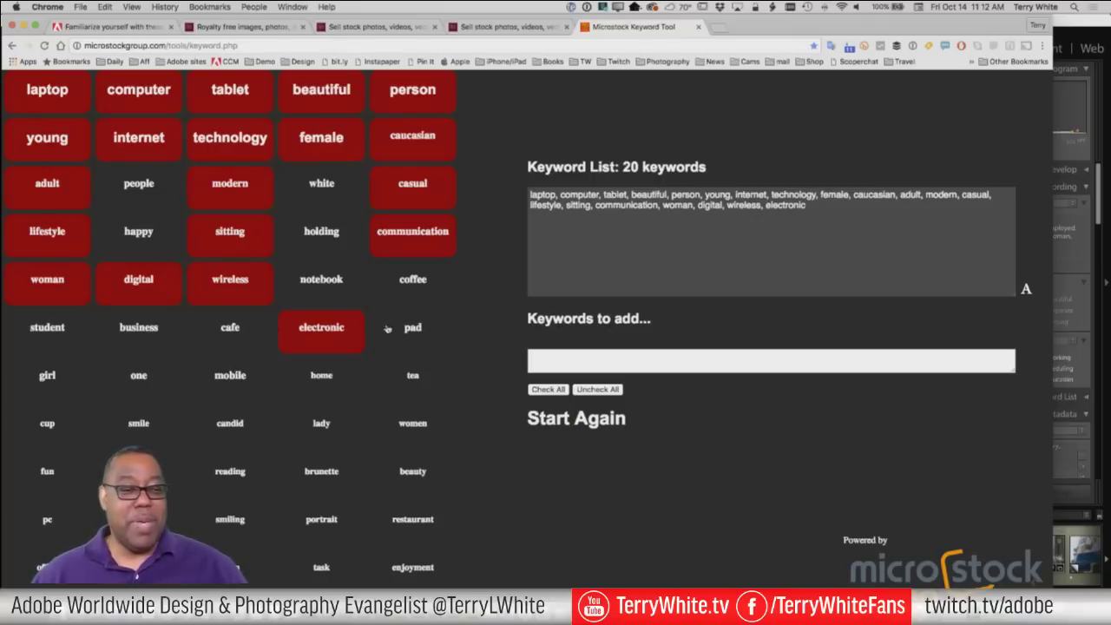
{"action": "left_click", "coordinate": [233, 329]}
Add the keywords business, happy and holding to the keyword list
{"action": "scroll", "coordinate": [494, 365], "scroll_direction": "down", "scroll_amount": 2}
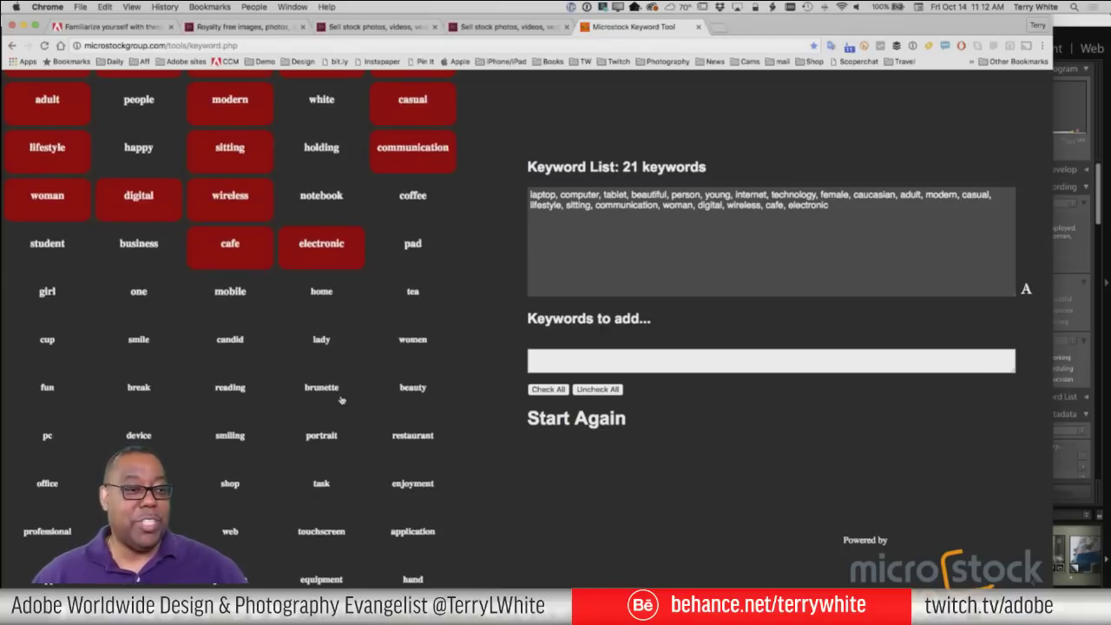
{"action": "left_click", "coordinate": [131, 243]}
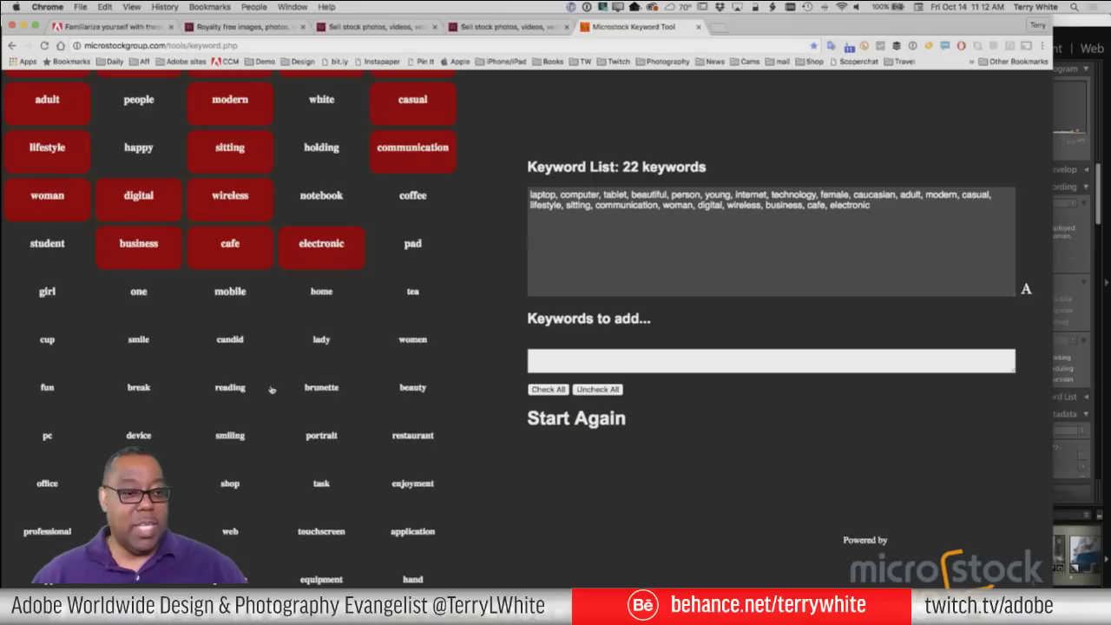
{"action": "left_click", "coordinate": [136, 144]}
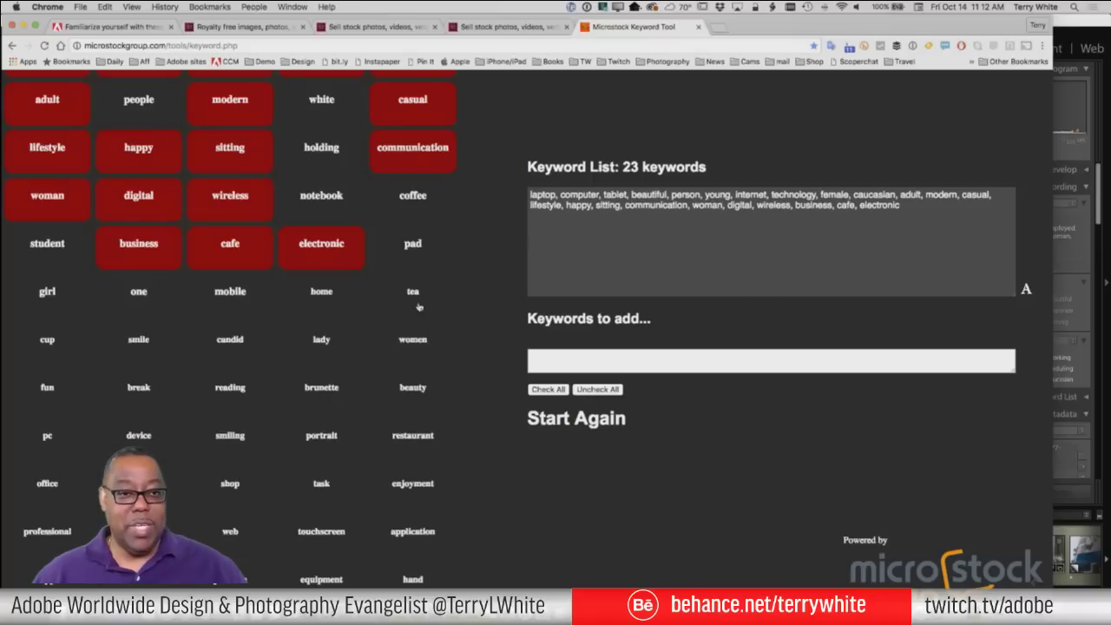
{"action": "left_click", "coordinate": [324, 140]}
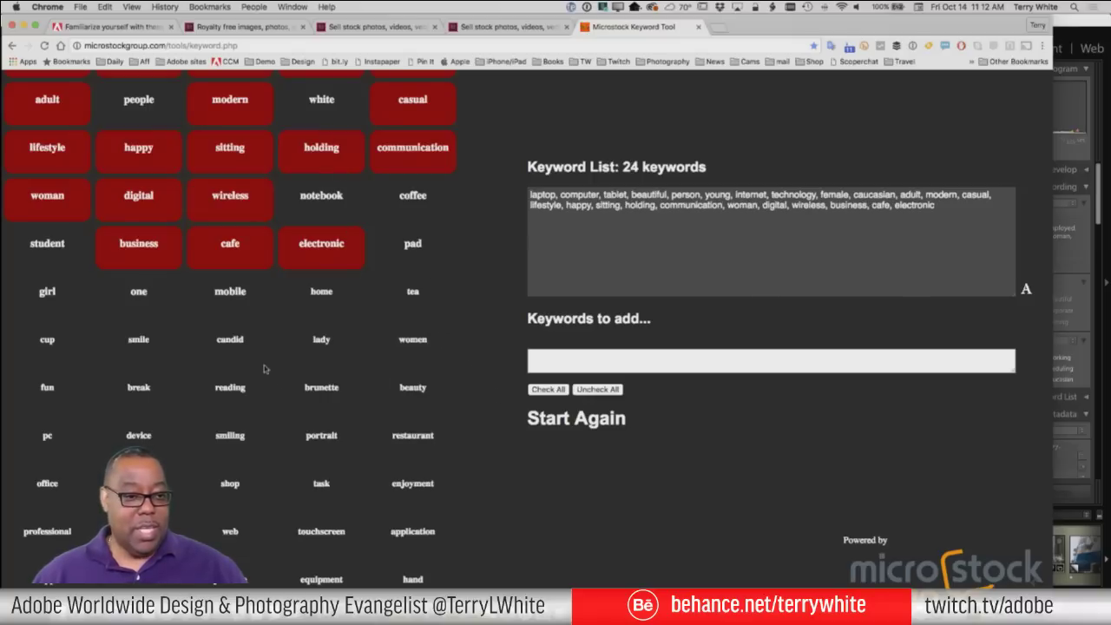
Add the keywords professional, interior and touchscreen to the keyword list
{"action": "scroll", "coordinate": [182, 390], "scroll_direction": "down", "scroll_amount": 2}
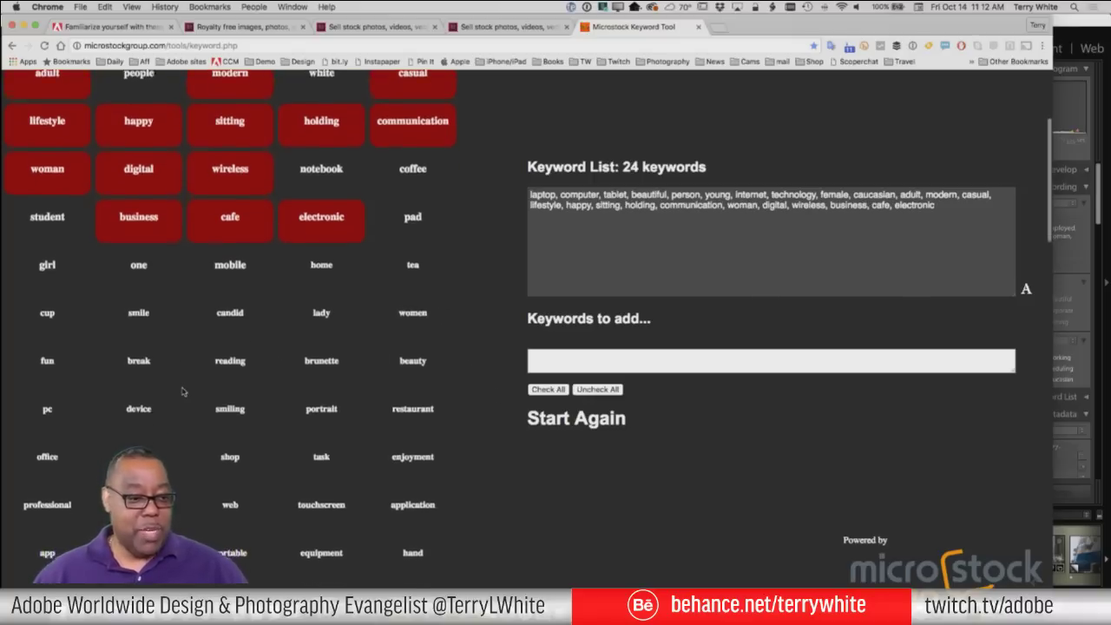
{"action": "left_click", "coordinate": [47, 495]}
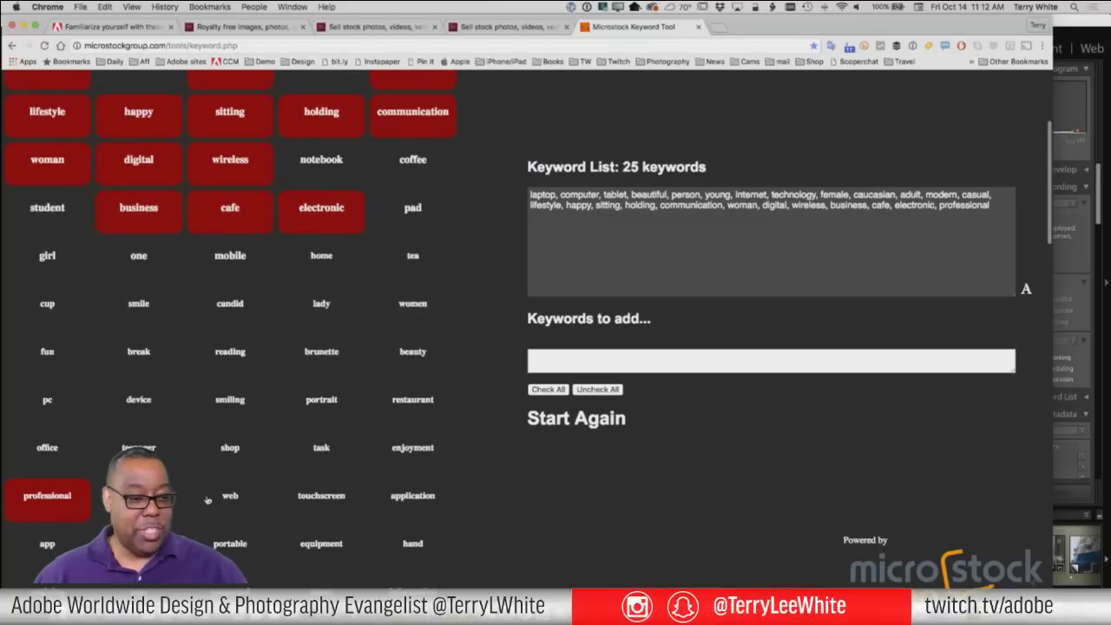
{"action": "left_click", "coordinate": [139, 495]}
{"action": "left_click", "coordinate": [309, 499]}
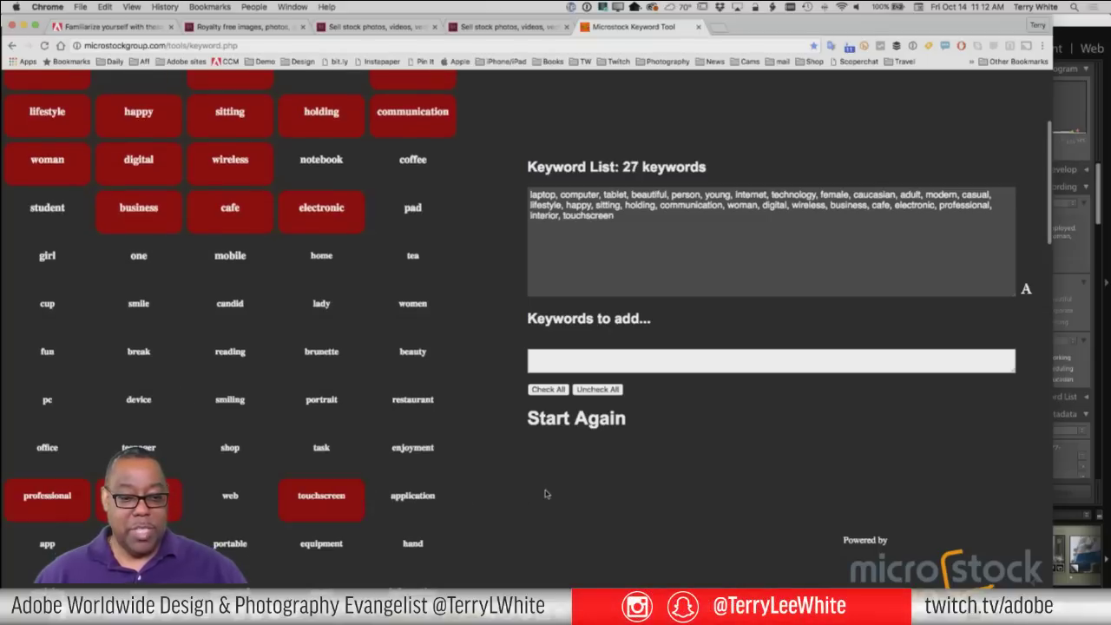
Add the keywords device, smiling, studying, connected, smart and millennial to the keyword list
{"action": "scroll", "coordinate": [546, 494], "scroll_direction": "down", "scroll_amount": 4}
{"action": "scroll", "coordinate": [546, 493], "scroll_direction": "down", "scroll_amount": 1}
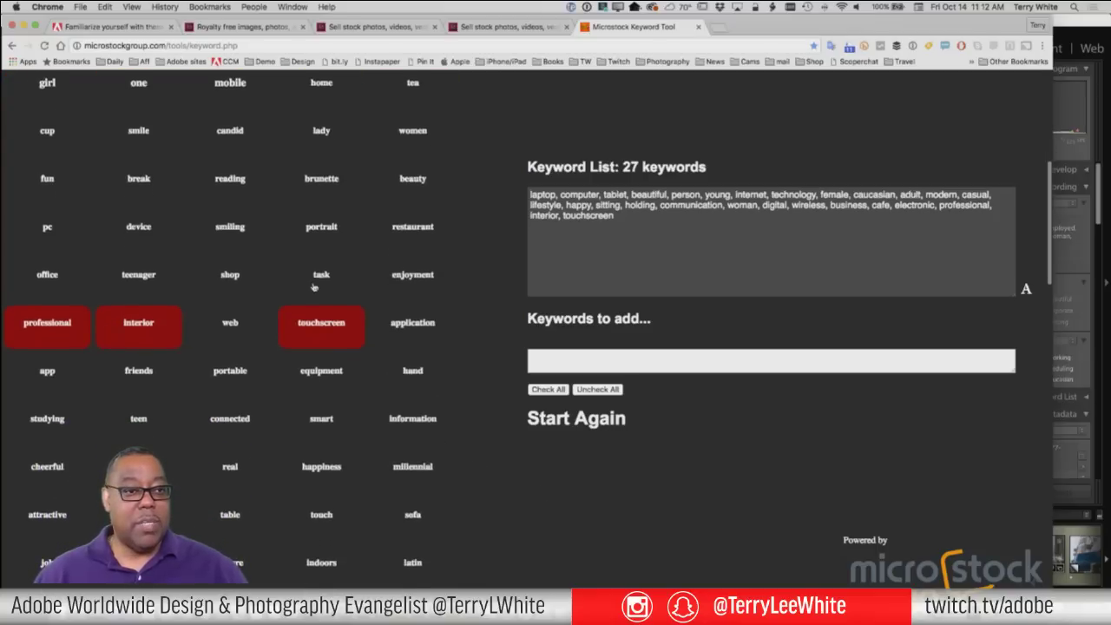
{"action": "left_click", "coordinate": [140, 228]}
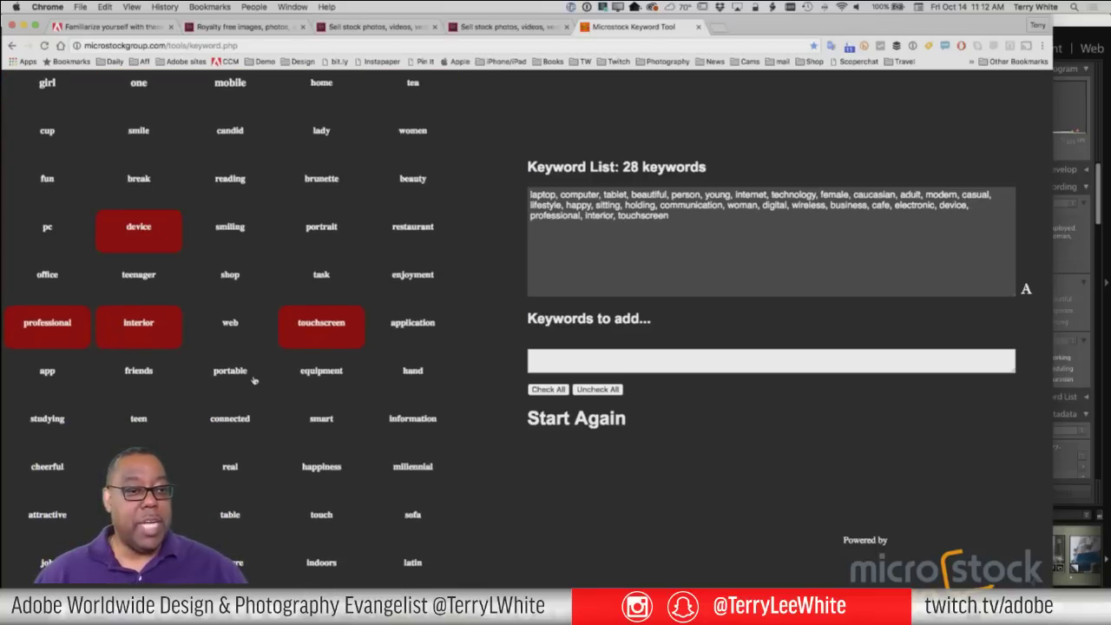
{"action": "left_click", "coordinate": [233, 231]}
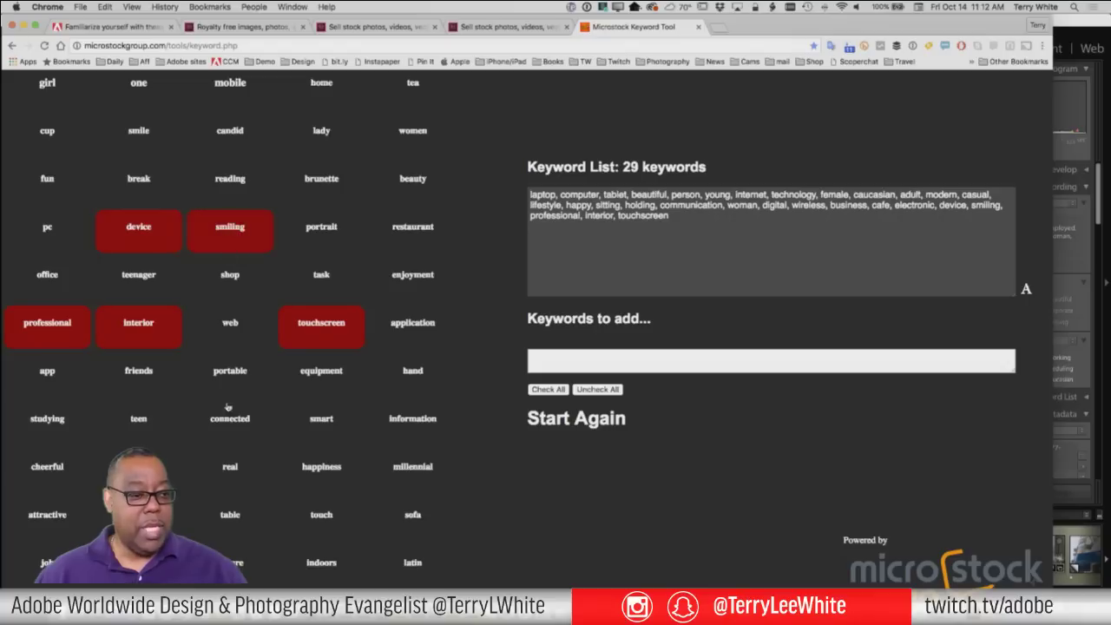
{"action": "left_click", "coordinate": [48, 424]}
{"action": "left_click", "coordinate": [234, 420]}
{"action": "left_click", "coordinate": [312, 426]}
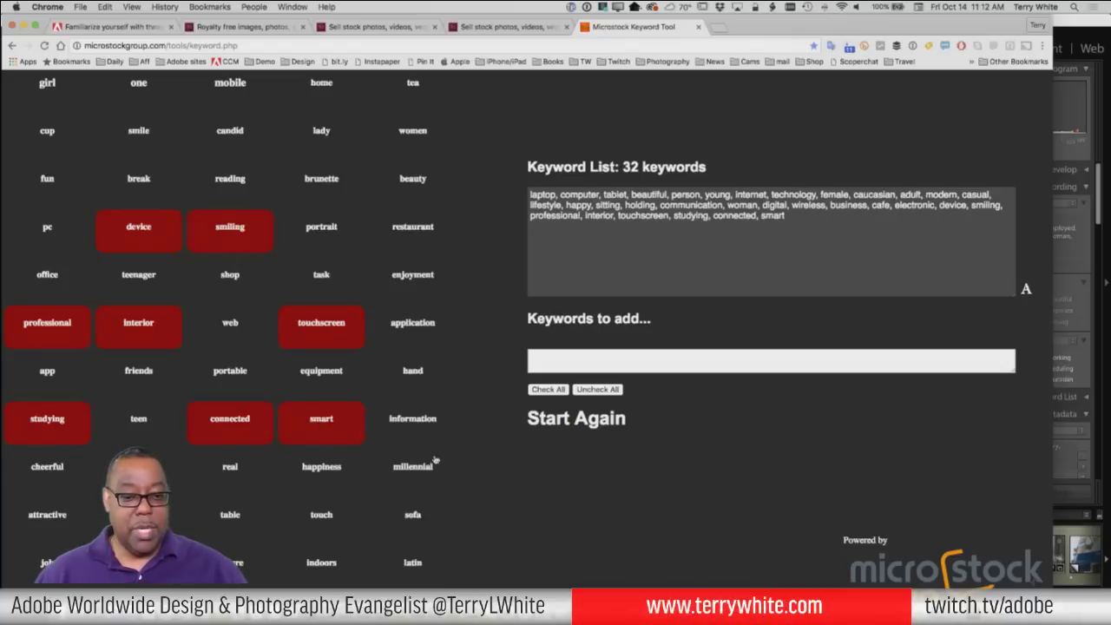
{"action": "left_click", "coordinate": [418, 471]}
Add the keywords leisure, connection, cellular, conference, desk and entrepreneur to the keyword list
{"action": "scroll", "coordinate": [232, 547], "scroll_direction": "down", "scroll_amount": 3}
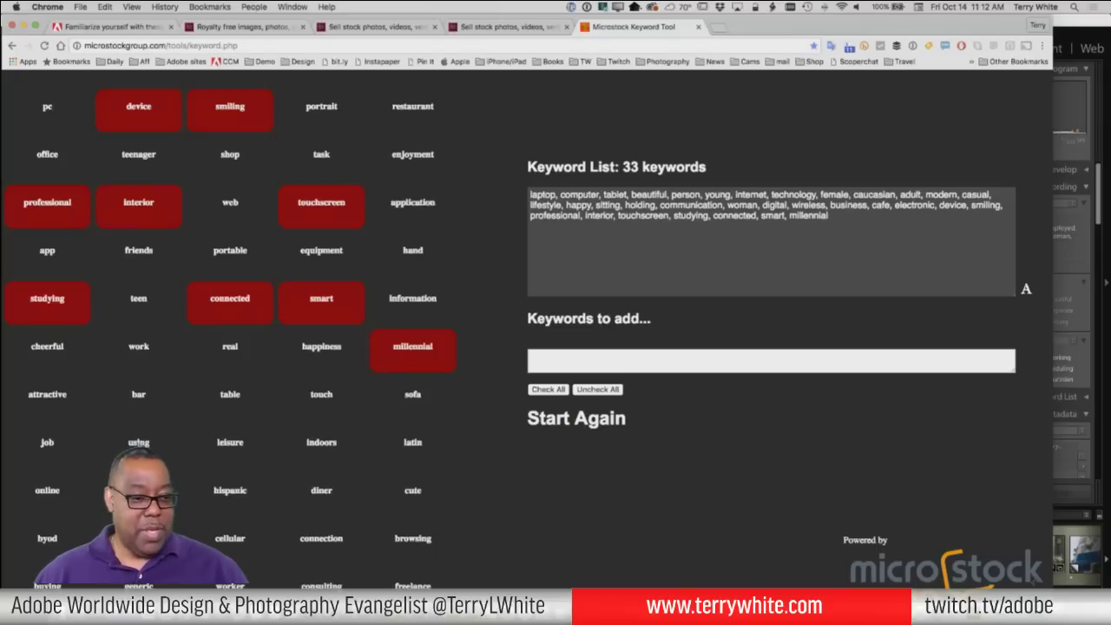
{"action": "left_click", "coordinate": [232, 444]}
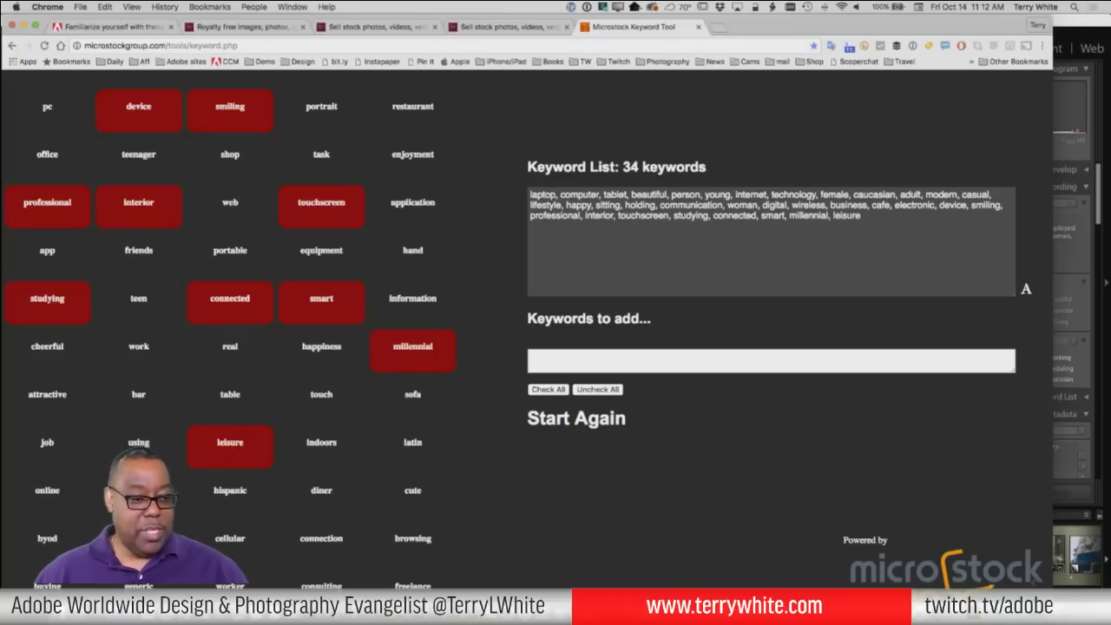
{"action": "scroll", "coordinate": [299, 518], "scroll_direction": "down", "scroll_amount": 3}
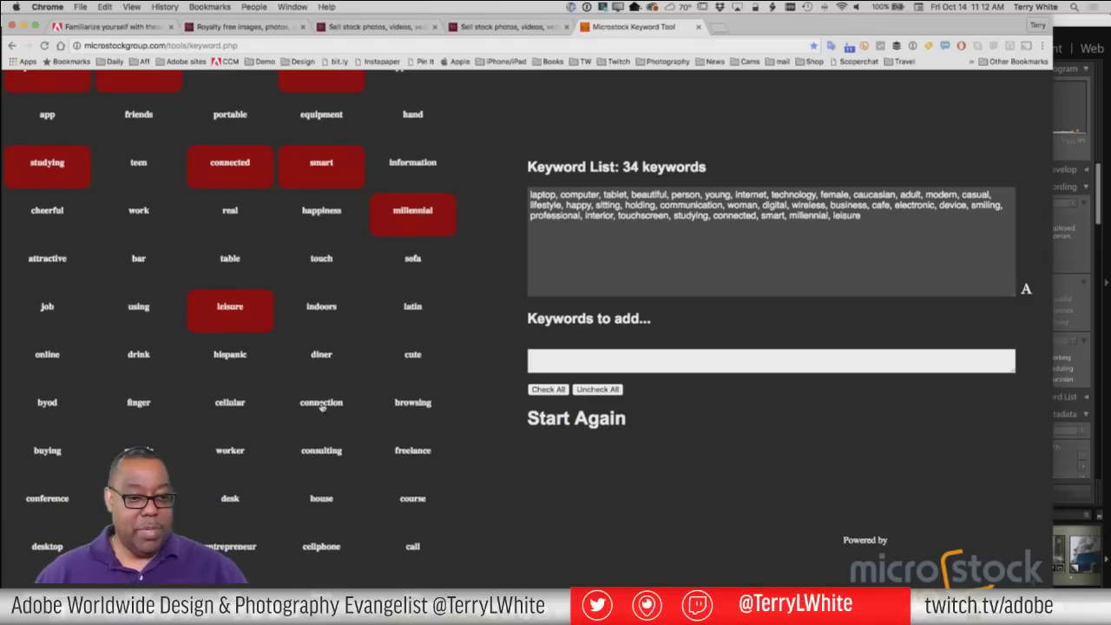
{"action": "left_click", "coordinate": [321, 406]}
{"action": "left_click", "coordinate": [230, 406]}
{"action": "left_click", "coordinate": [58, 499]}
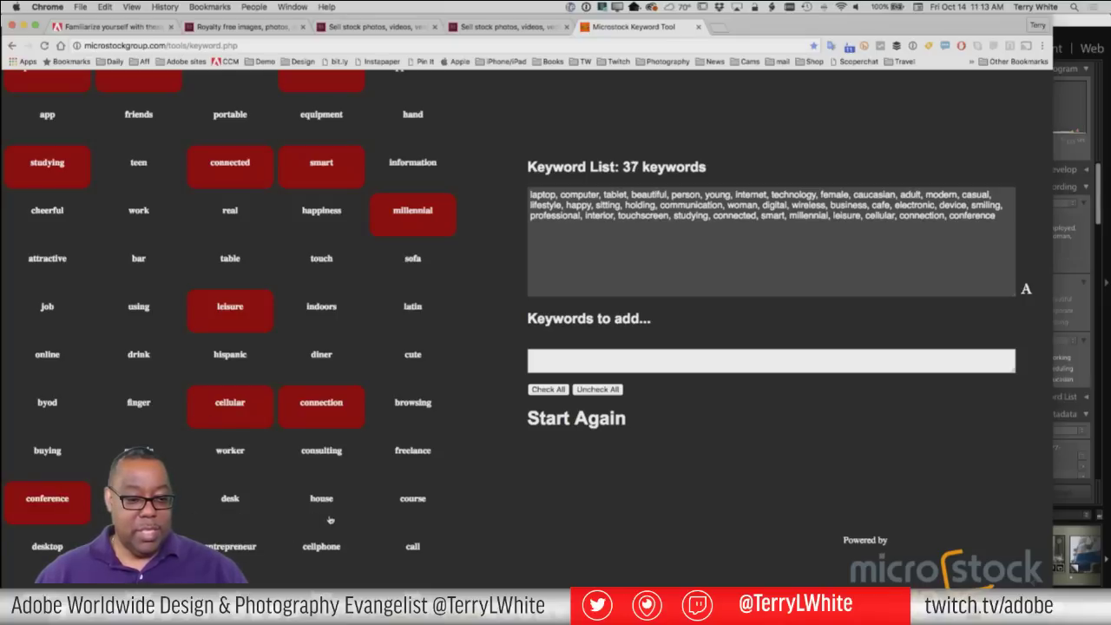
{"action": "left_click", "coordinate": [241, 507]}
{"action": "left_click", "coordinate": [228, 549]}
Add the keywords university, network, research and wifi to the keyword list
{"action": "scroll", "coordinate": [438, 555], "scroll_direction": "down", "scroll_amount": 3}
{"action": "scroll", "coordinate": [432, 553], "scroll_direction": "down", "scroll_amount": 2}
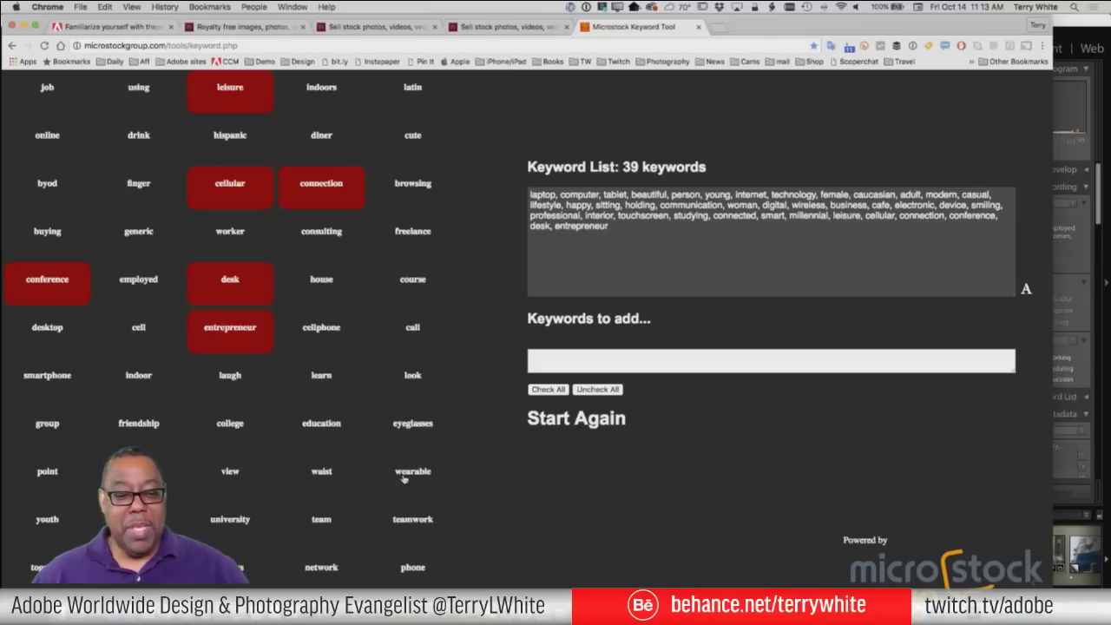
{"action": "left_click", "coordinate": [226, 525]}
{"action": "scroll", "coordinate": [230, 382], "scroll_direction": "down", "scroll_amount": 5}
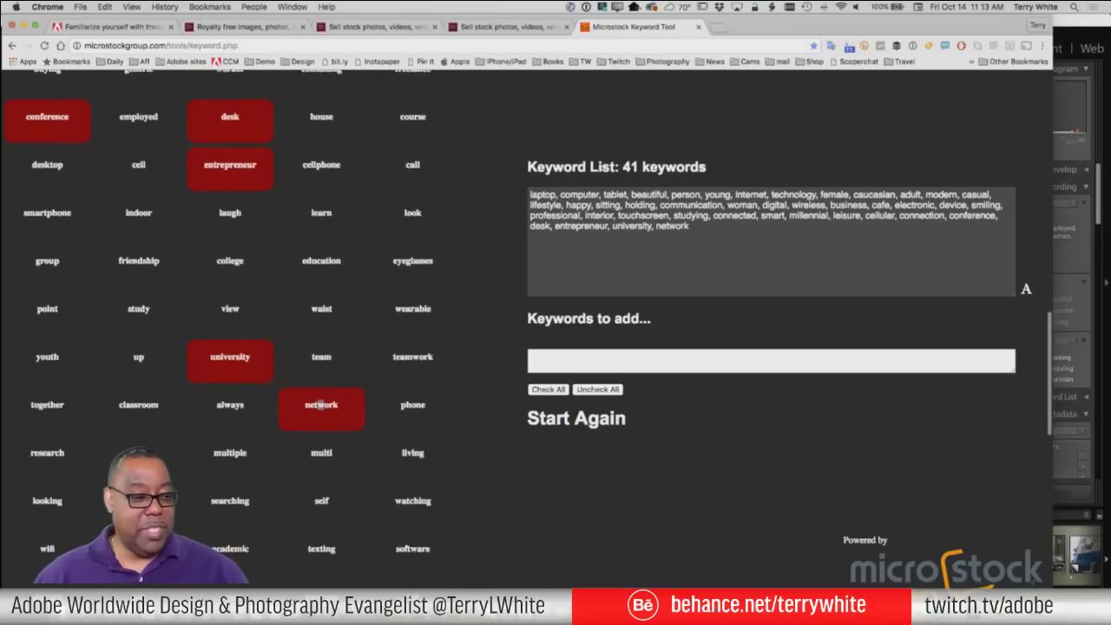
{"action": "left_click", "coordinate": [54, 453]}
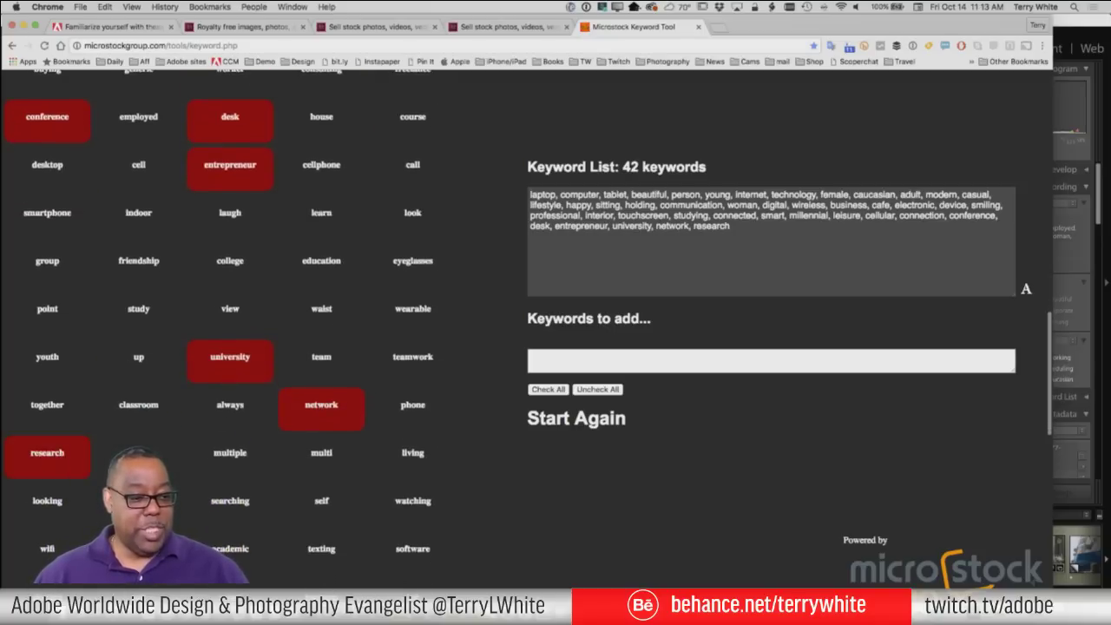
{"action": "scroll", "coordinate": [92, 519], "scroll_direction": "down", "scroll_amount": 2}
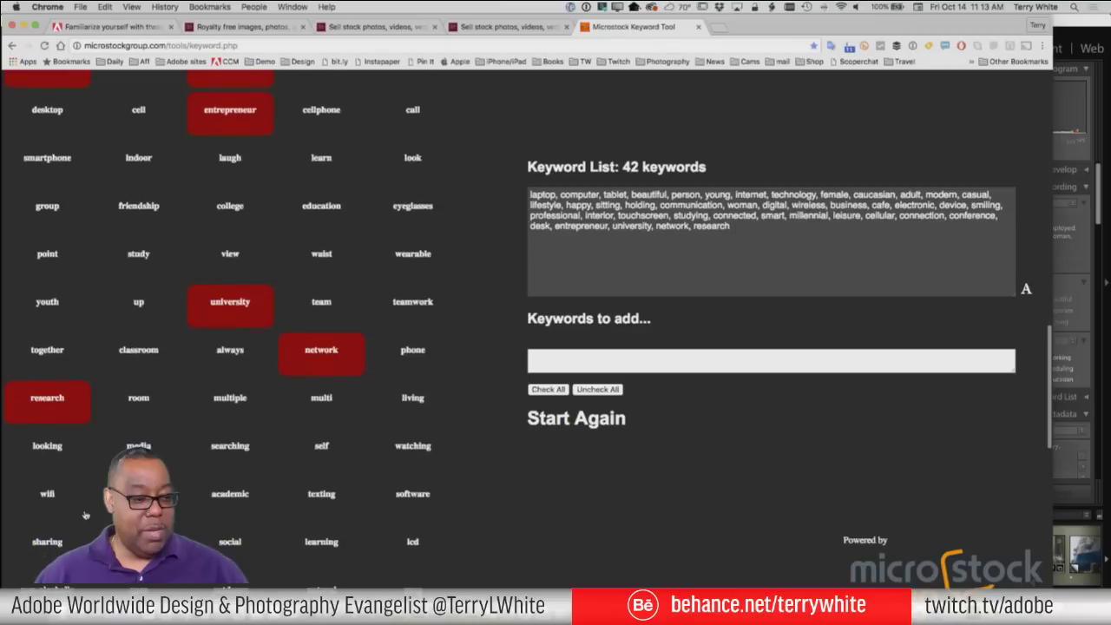
{"action": "left_click", "coordinate": [52, 493]}
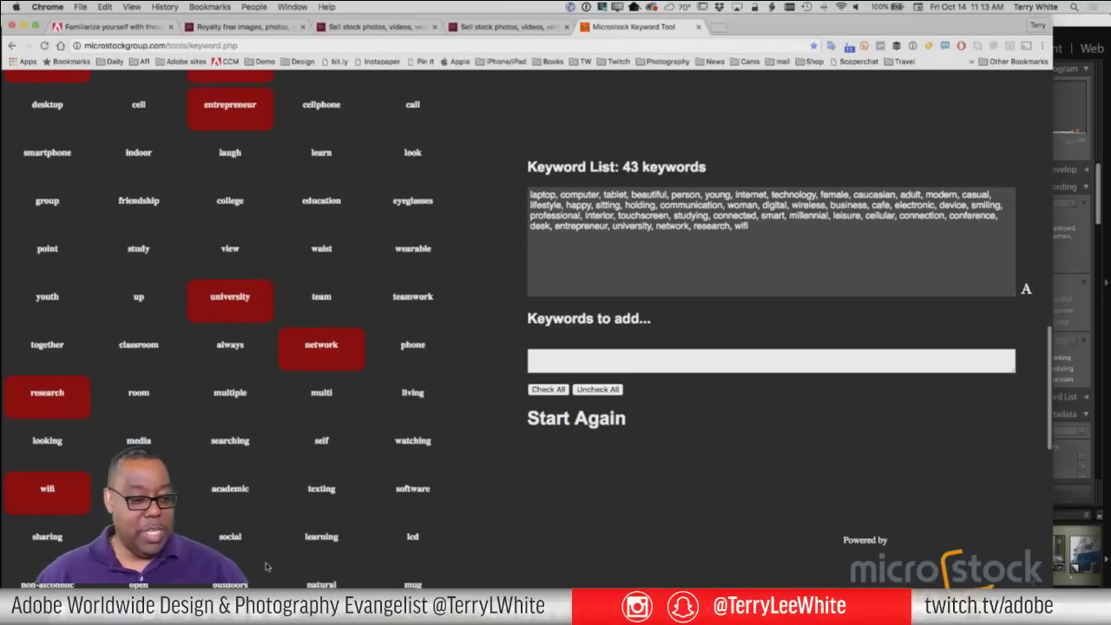
Look through the remaining keyword suggestions and add lounge to the keyword list
{"action": "scroll", "coordinate": [264, 565], "scroll_direction": "down", "scroll_amount": 3}
{"action": "scroll", "coordinate": [271, 567], "scroll_direction": "down", "scroll_amount": 1}
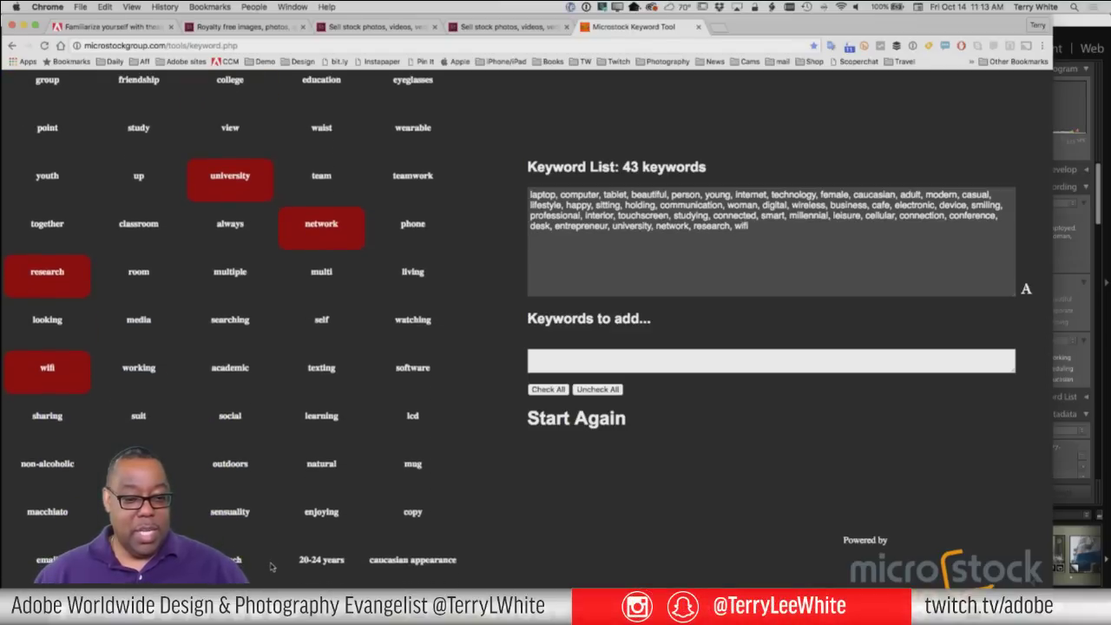
{"action": "scroll", "coordinate": [270, 566], "scroll_direction": "down", "scroll_amount": 5}
{"action": "scroll", "coordinate": [270, 567], "scroll_direction": "down", "scroll_amount": 4}
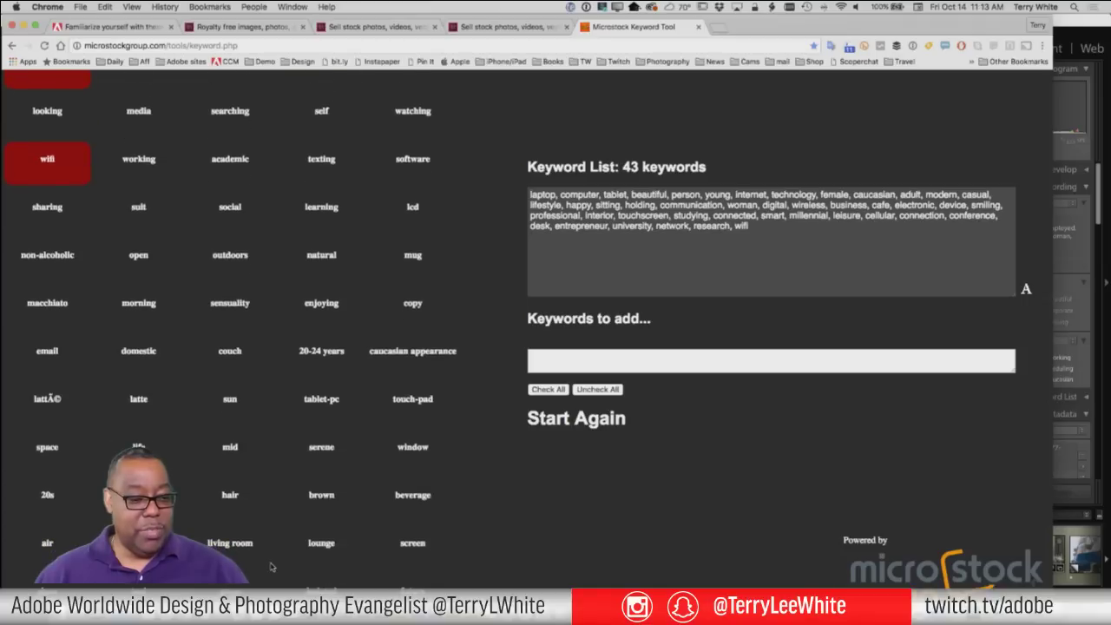
{"action": "scroll", "coordinate": [295, 547], "scroll_direction": "down", "scroll_amount": 1}
{"action": "left_click", "coordinate": [319, 520]}
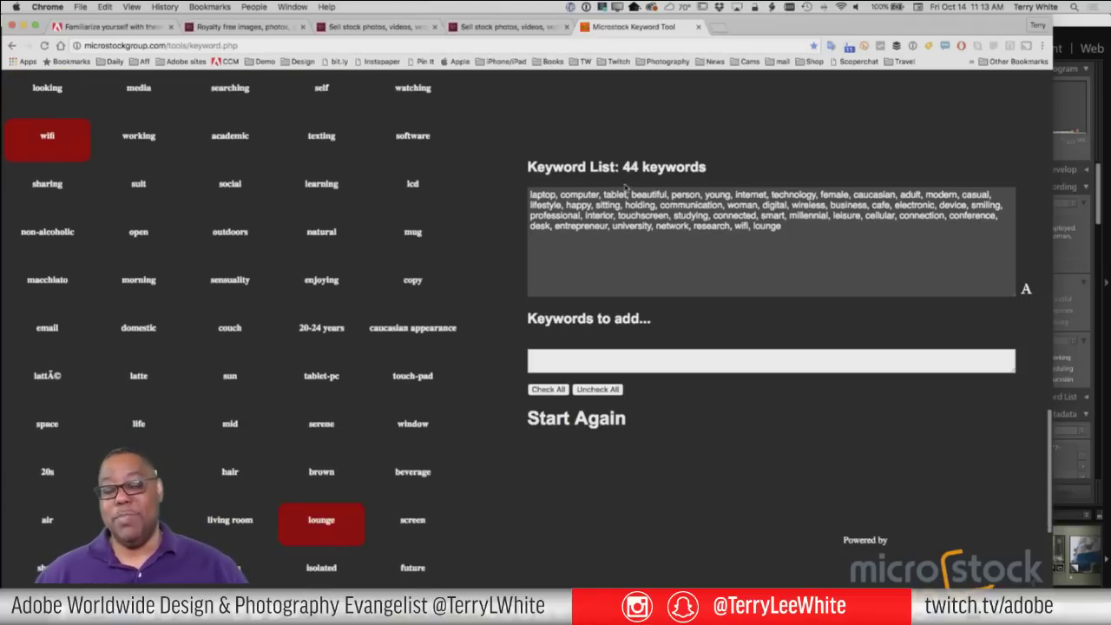
{"action": "scroll", "coordinate": [371, 258], "scroll_direction": "up", "scroll_amount": 20}
{"action": "scroll", "coordinate": [372, 259], "scroll_direction": "up", "scroll_amount": 17}
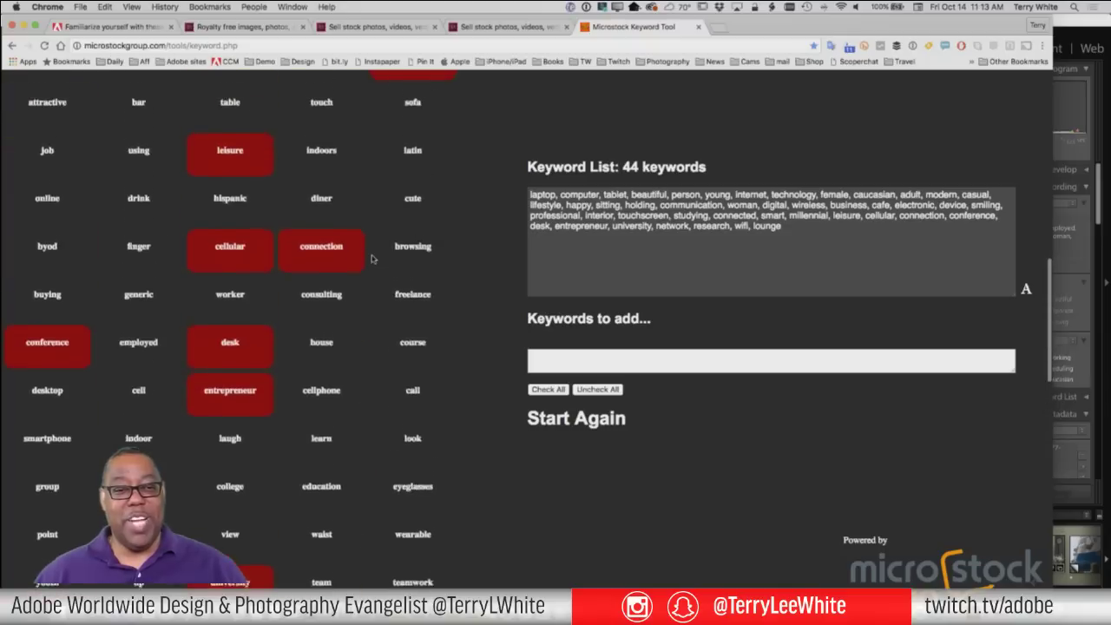
{"action": "scroll", "coordinate": [372, 260], "scroll_direction": "up", "scroll_amount": 15}
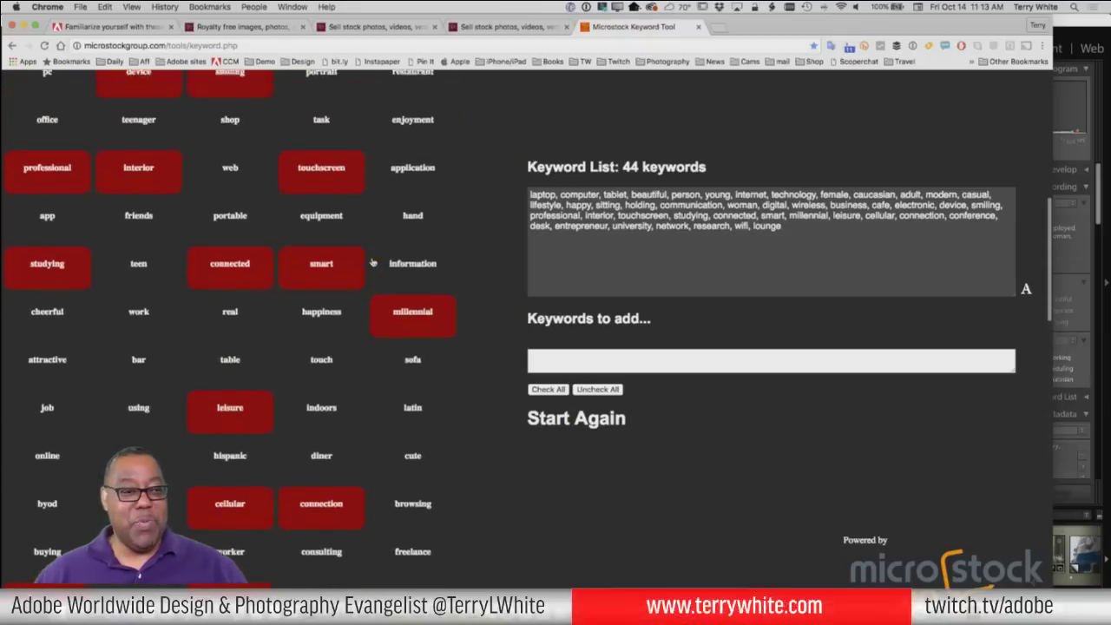
{"action": "scroll", "coordinate": [372, 261], "scroll_direction": "up", "scroll_amount": 4}
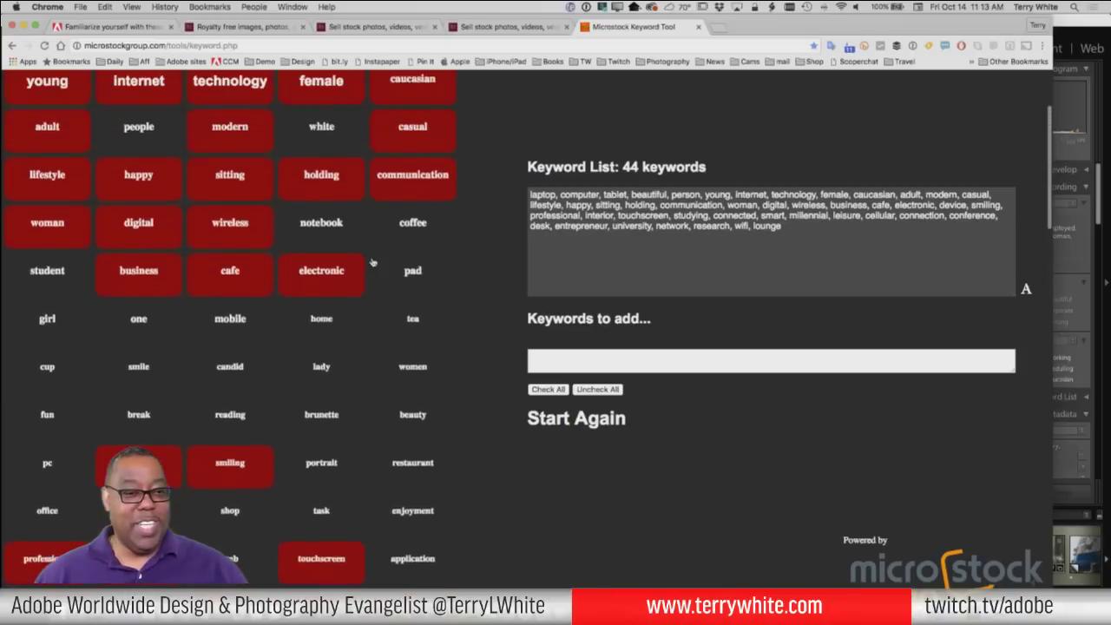
Add the keywords mobile, brunette and student to the keyword list
{"action": "left_click", "coordinate": [231, 356]}
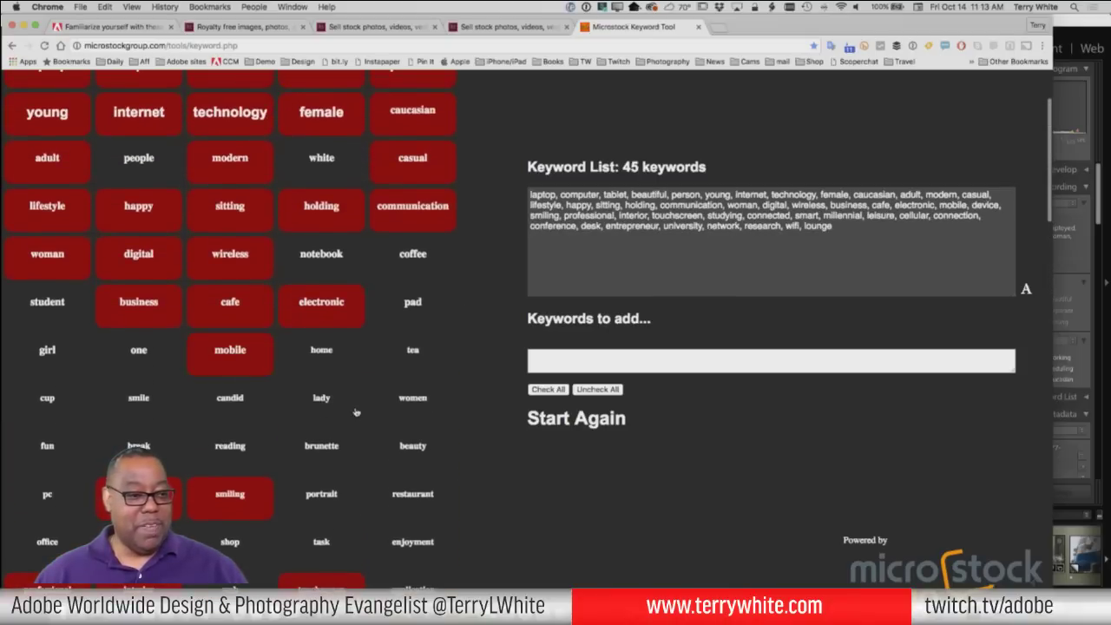
{"action": "scroll", "coordinate": [191, 178], "scroll_direction": "up", "scroll_amount": 5}
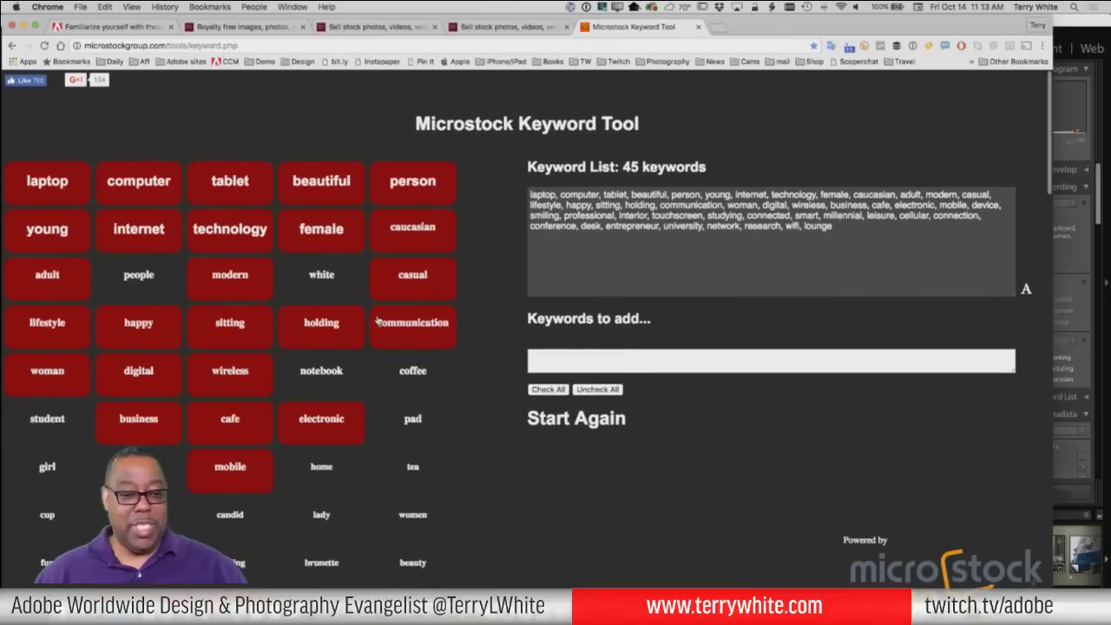
{"action": "scroll", "coordinate": [350, 560], "scroll_direction": "down", "scroll_amount": 3}
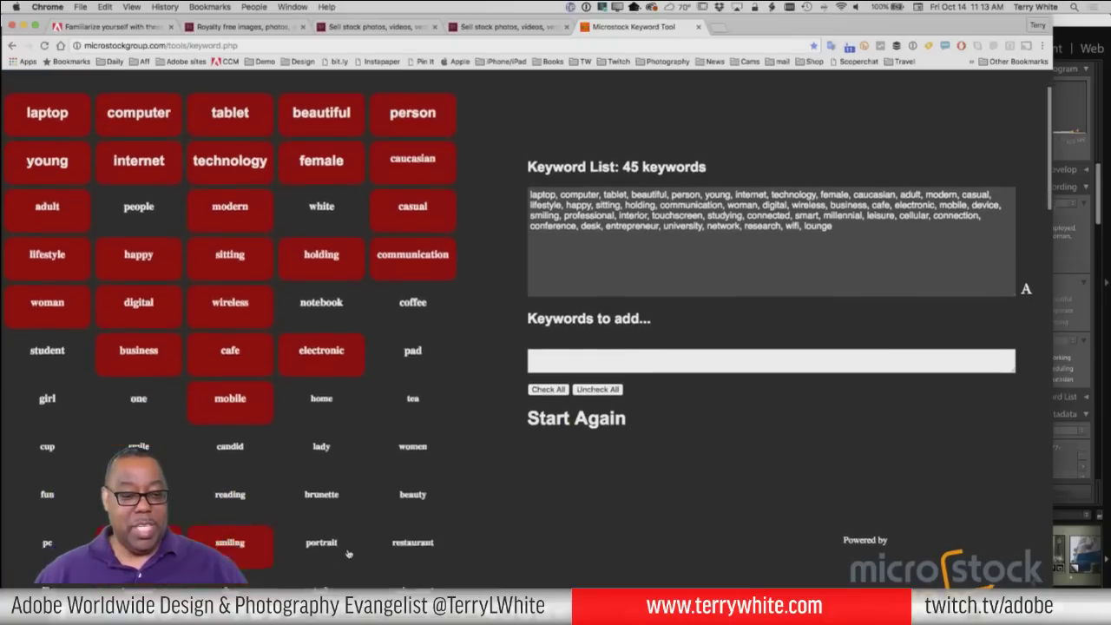
{"action": "left_click", "coordinate": [330, 476]}
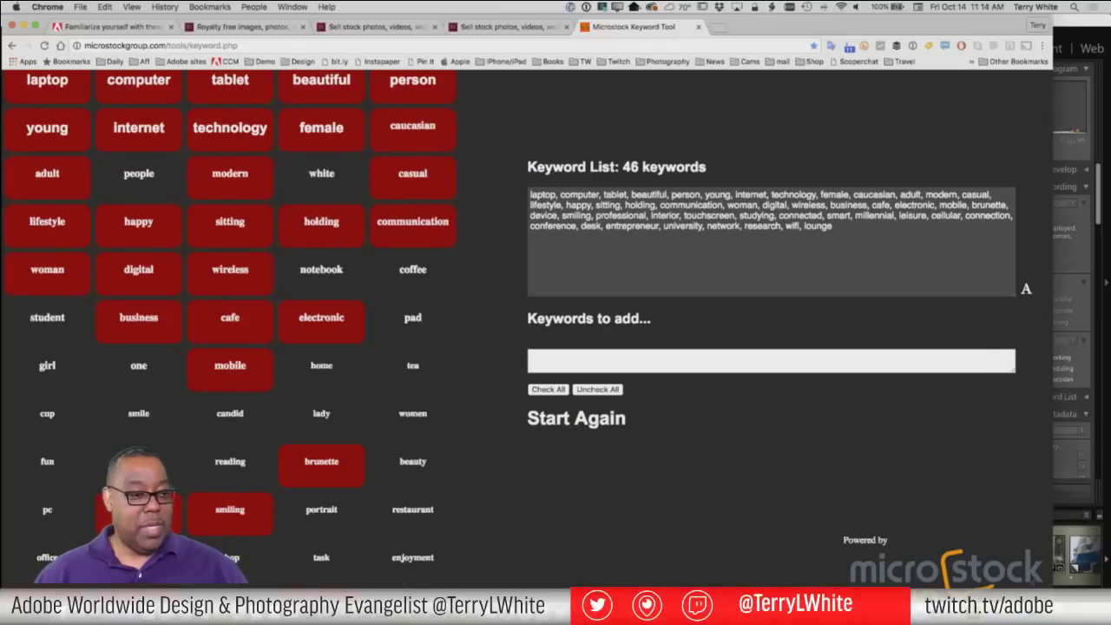
{"action": "left_click", "coordinate": [47, 319]}
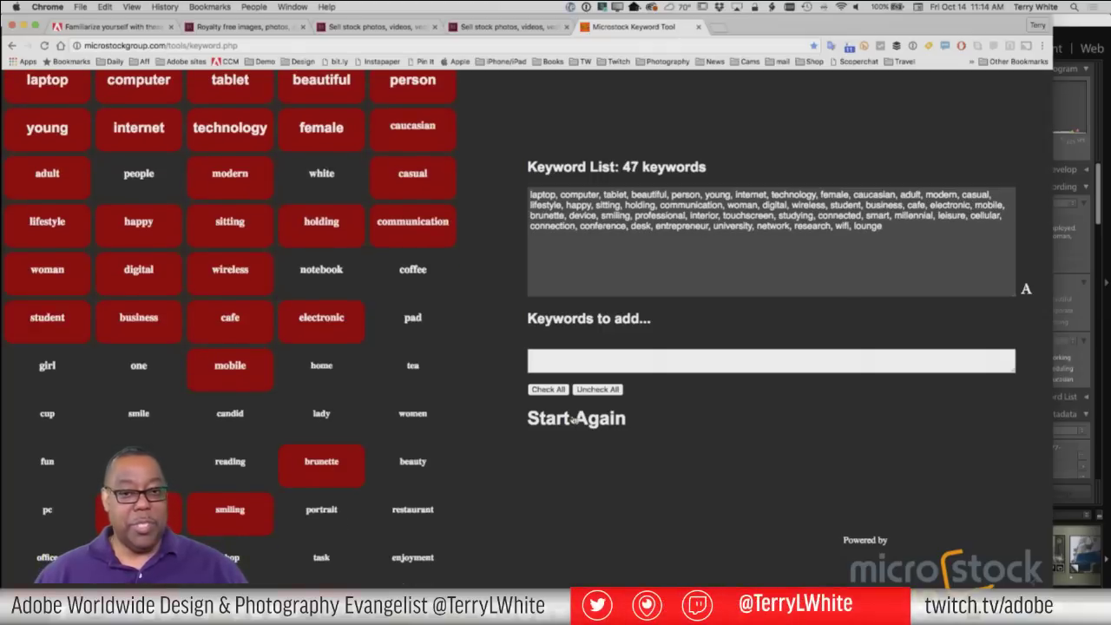
Copy the entire generated keyword list from the Microstock Keyword Tool
{"action": "left_click", "coordinate": [872, 226]}
{"action": "key", "text": "super+a"}
{"action": "key", "text": "super+c"}
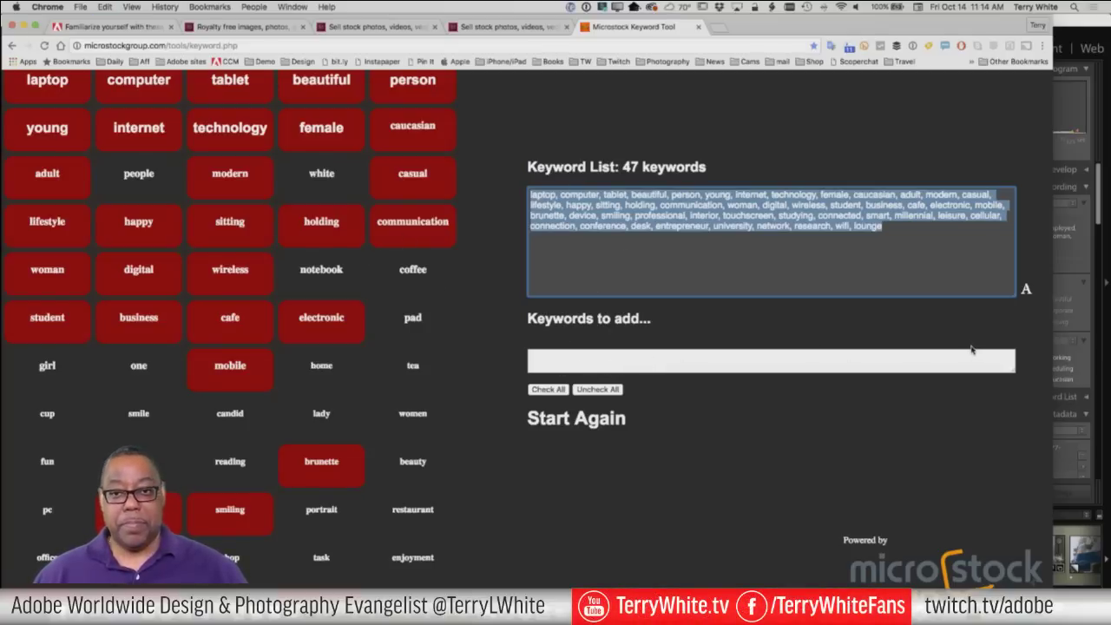
Switch to Lightroom and replace the selected photo's keyword tags with the copied keyword list
{"action": "key", "text": "super+Tab"}
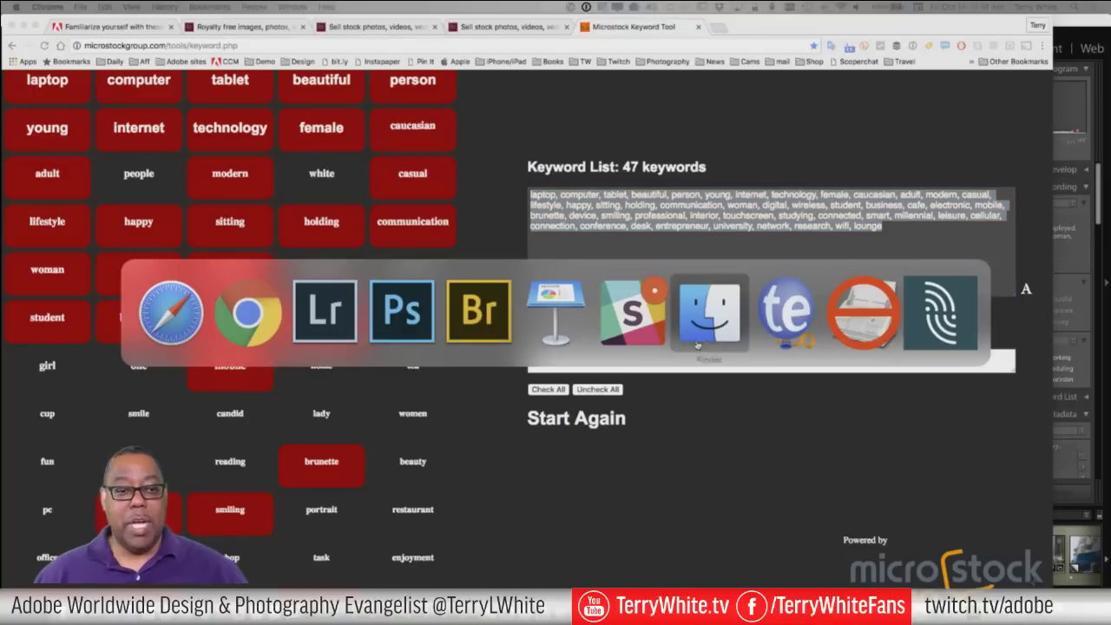
{"action": "left_click", "coordinate": [358, 349]}
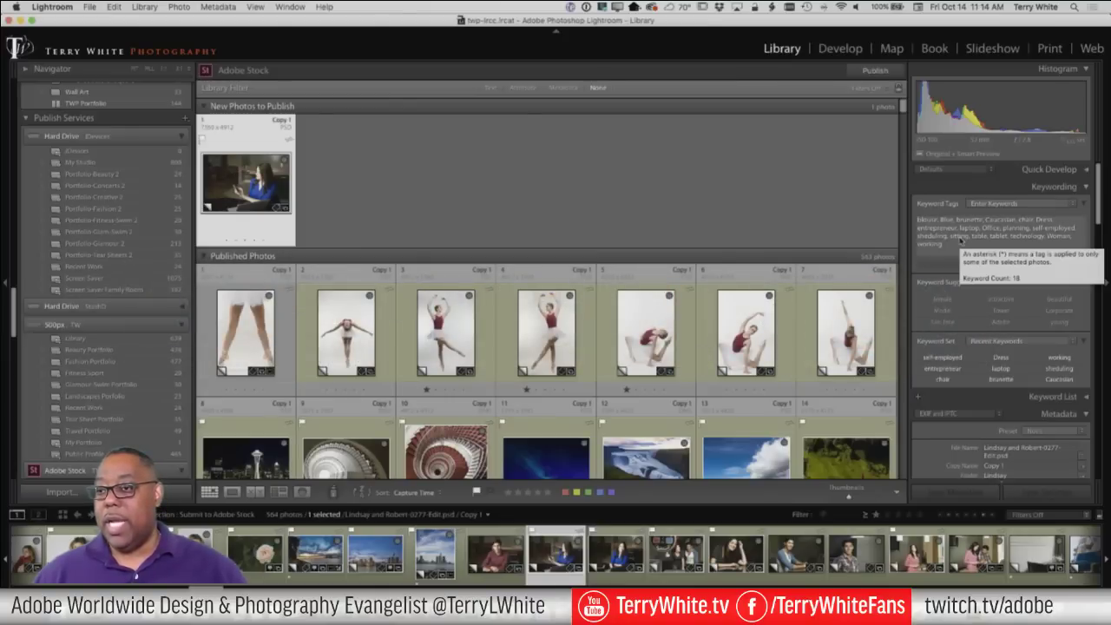
{"action": "left_click", "coordinate": [959, 241]}
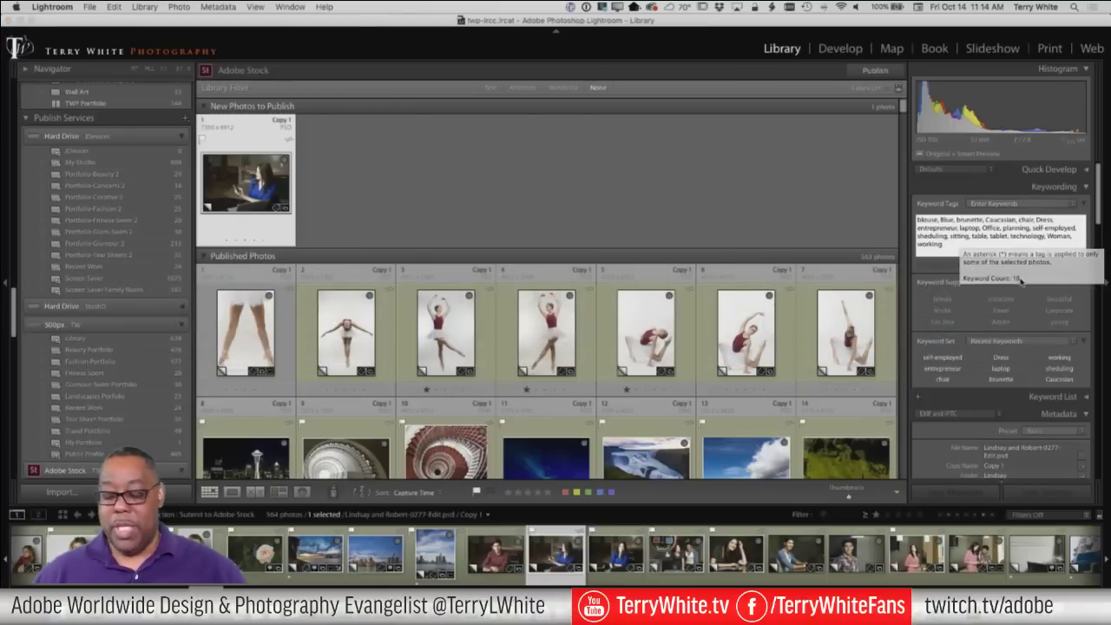
{"action": "key", "text": "super+a"}
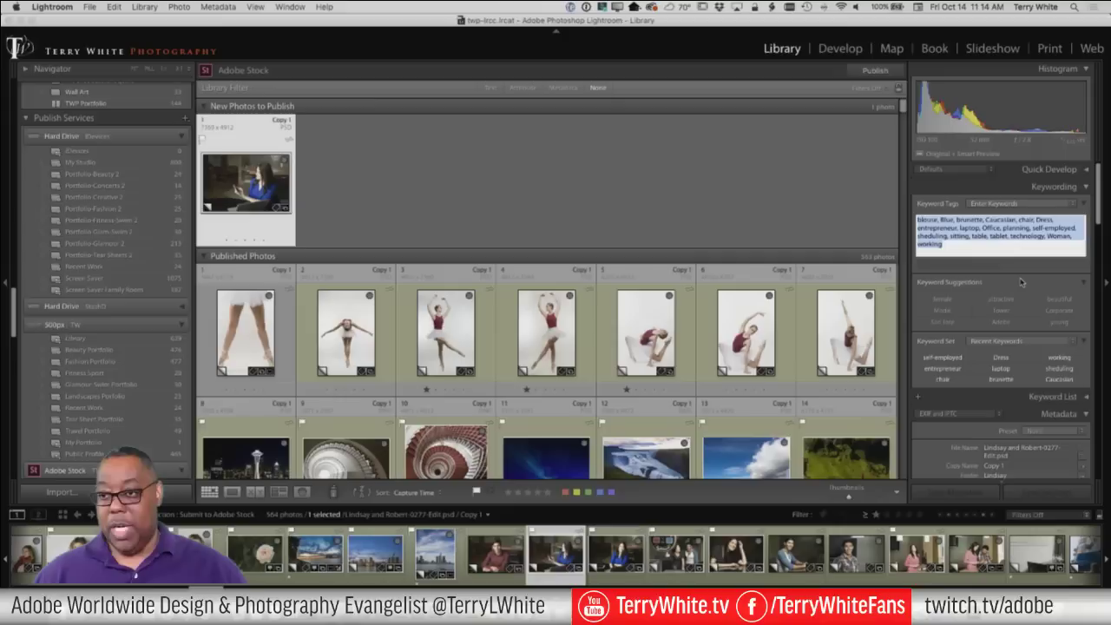
{"action": "key", "text": "super+v"}
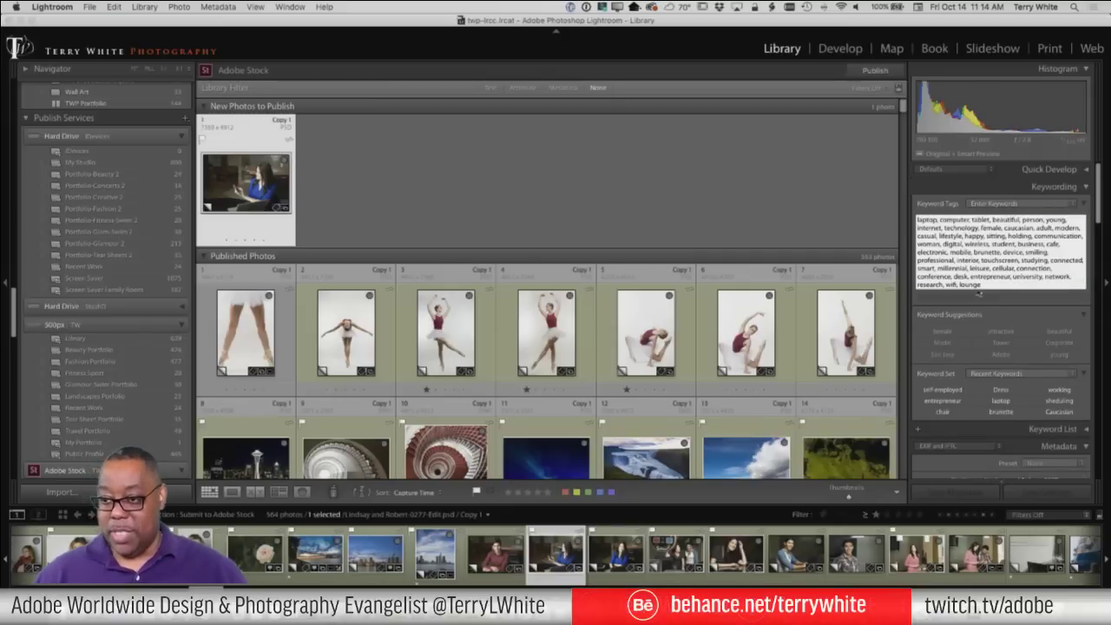
{"action": "key", "text": "Return"}
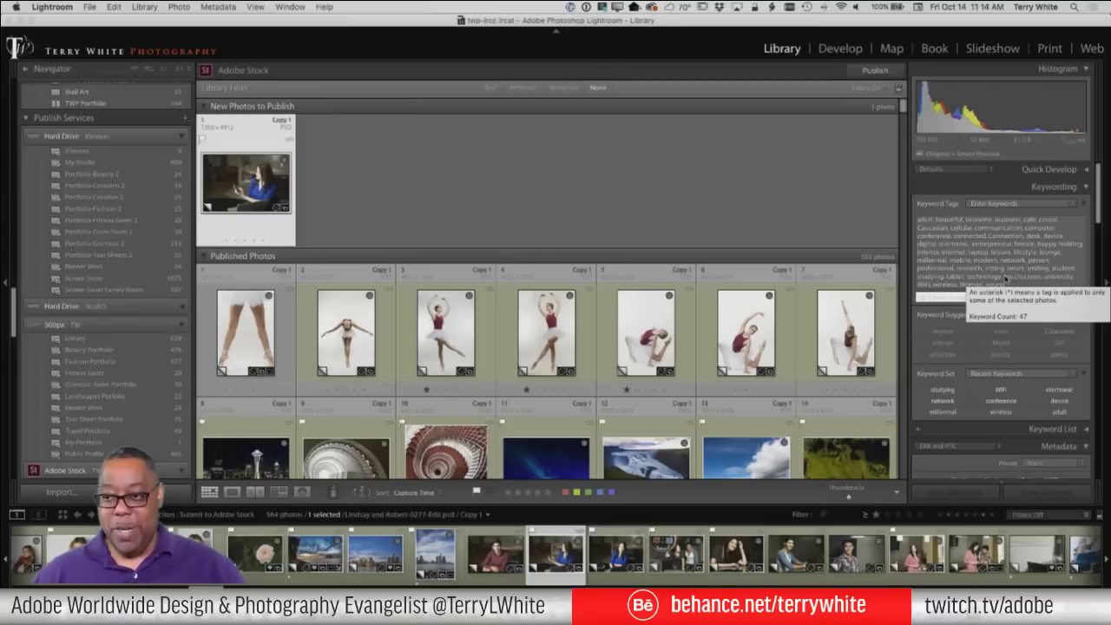
Review the keyword tags and the title metadata of the photo waiting to be published to Adobe Stock
{"action": "left_click", "coordinate": [927, 296]}
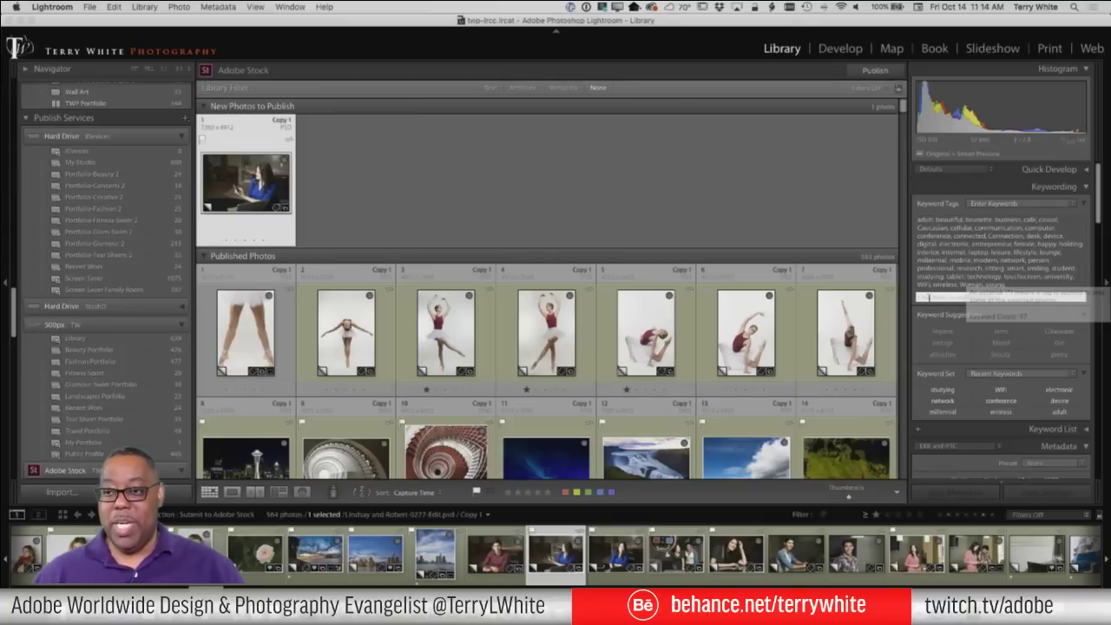
{"action": "left_click", "coordinate": [834, 205]}
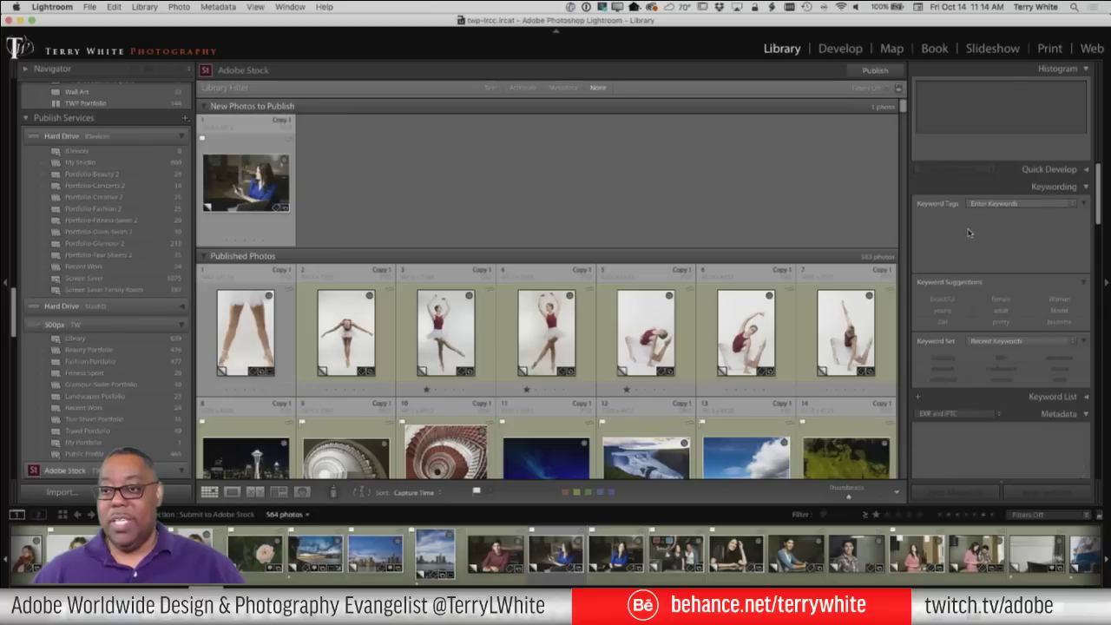
{"action": "left_click", "coordinate": [256, 179]}
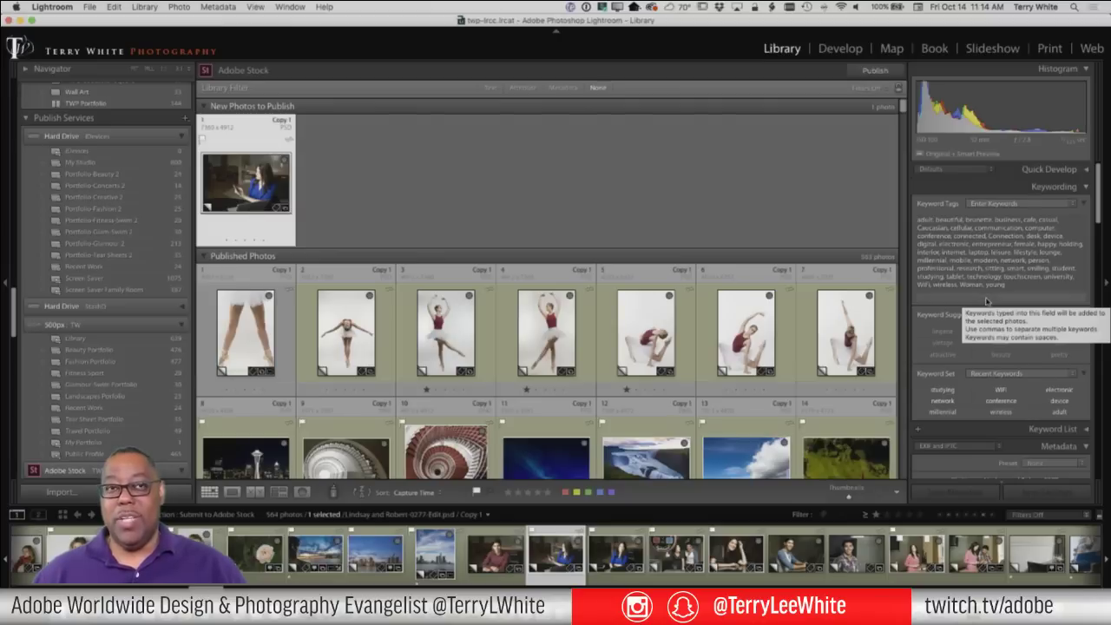
{"action": "left_click", "coordinate": [960, 290]}
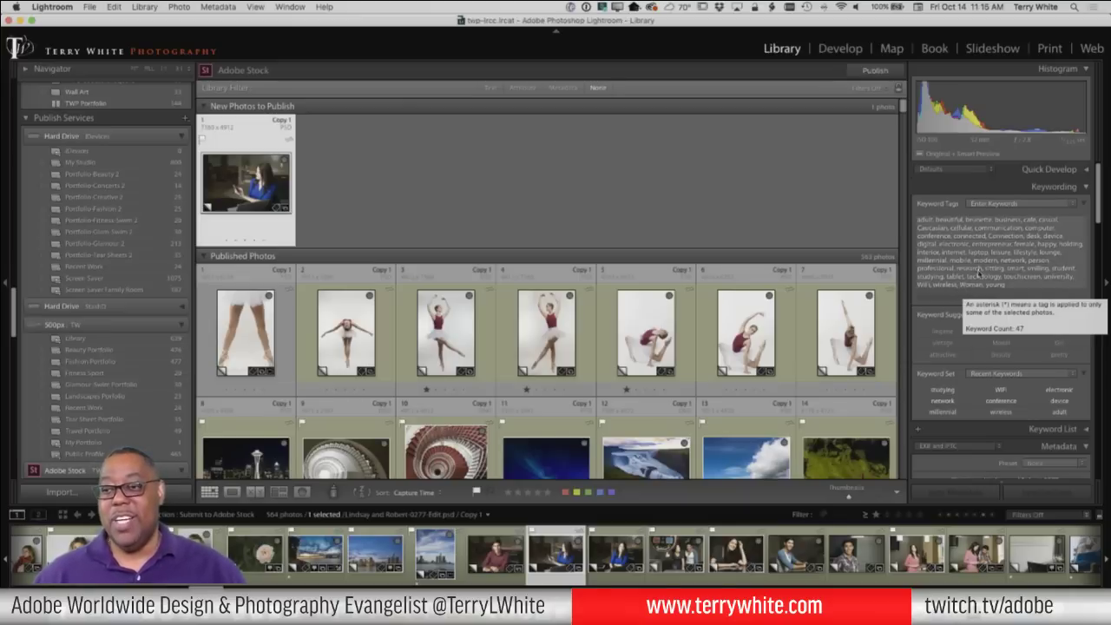
{"action": "left_click", "coordinate": [947, 295]}
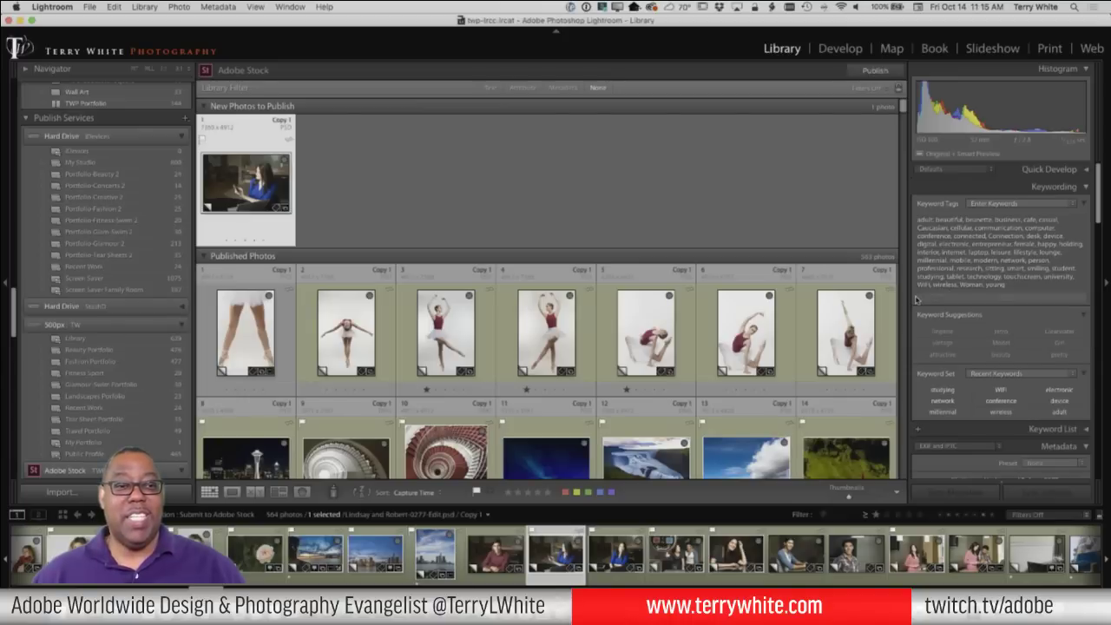
{"action": "left_click", "coordinate": [938, 234]}
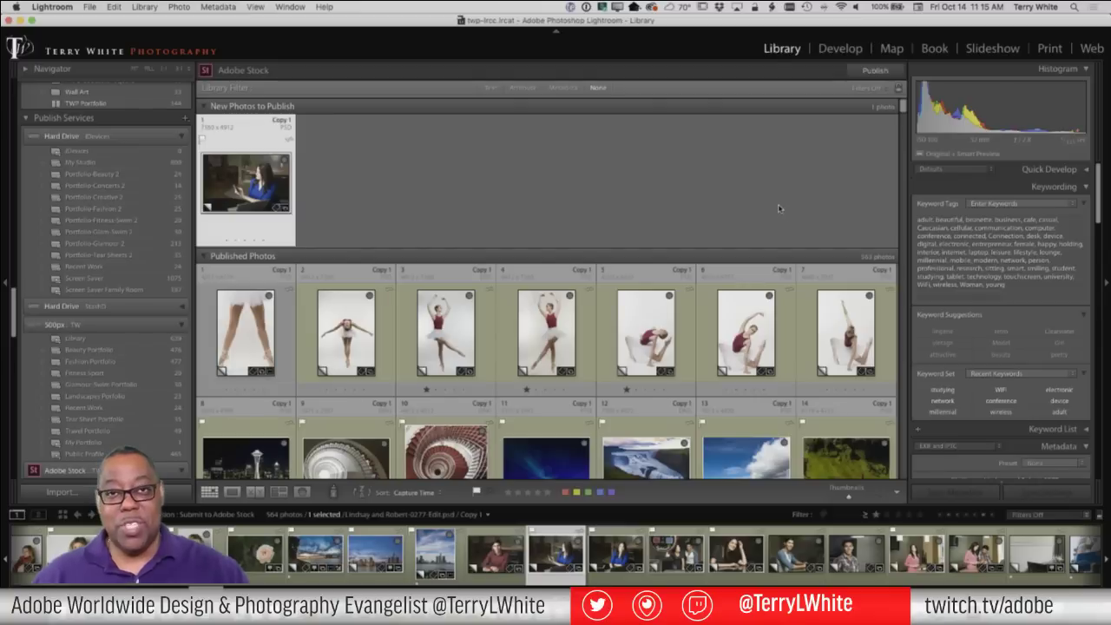
{"action": "left_click", "coordinate": [692, 200]}
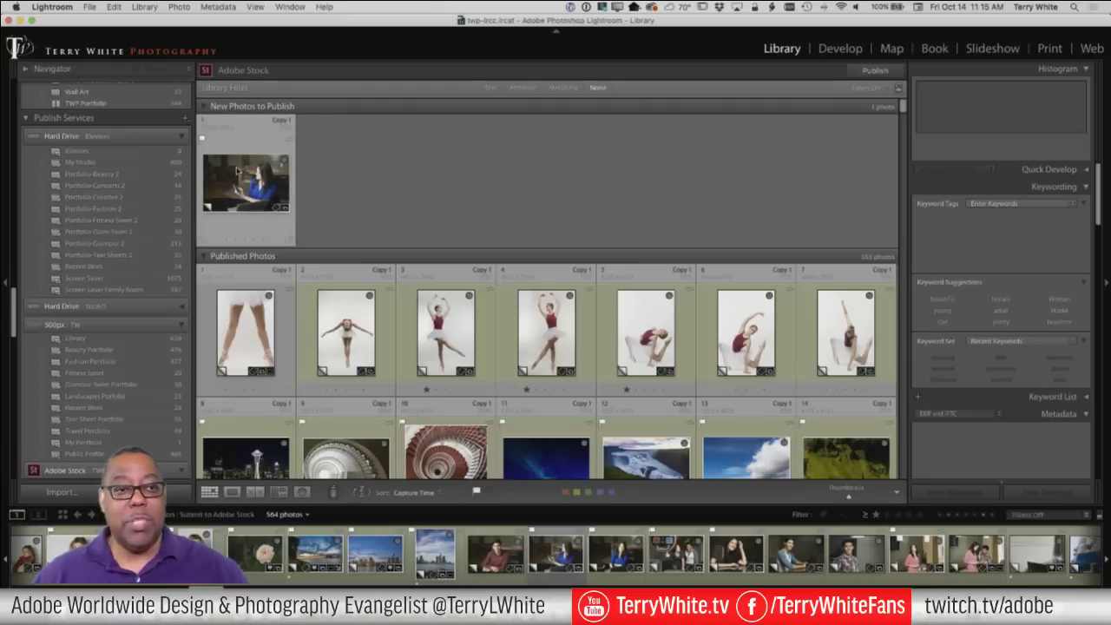
{"action": "left_click", "coordinate": [204, 136]}
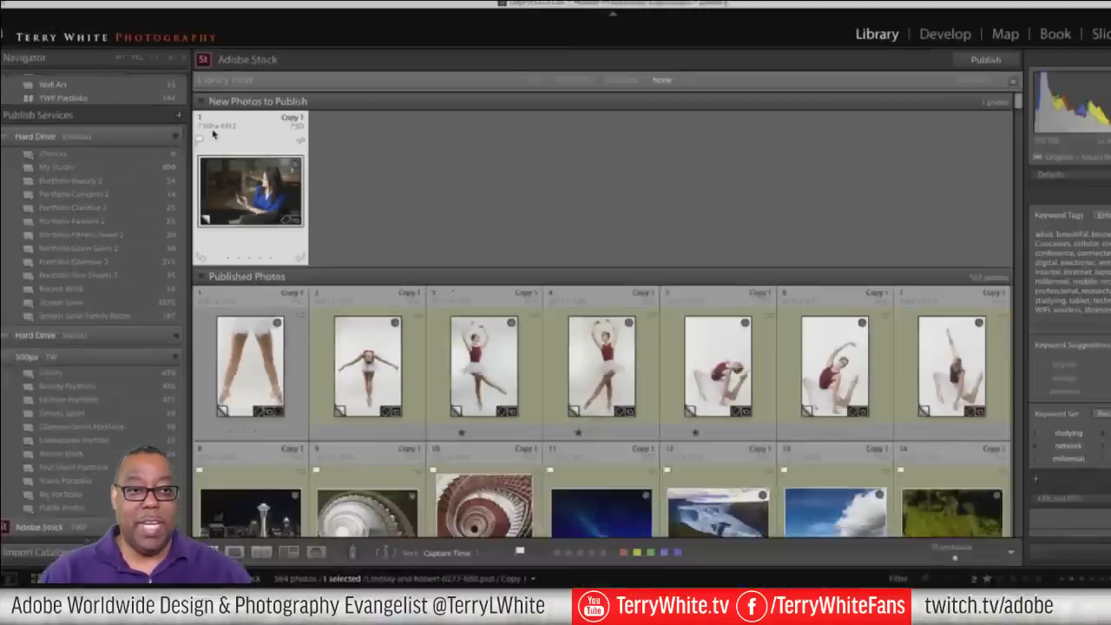
{"action": "scroll", "coordinate": [995, 367], "scroll_direction": "down", "scroll_amount": 10}
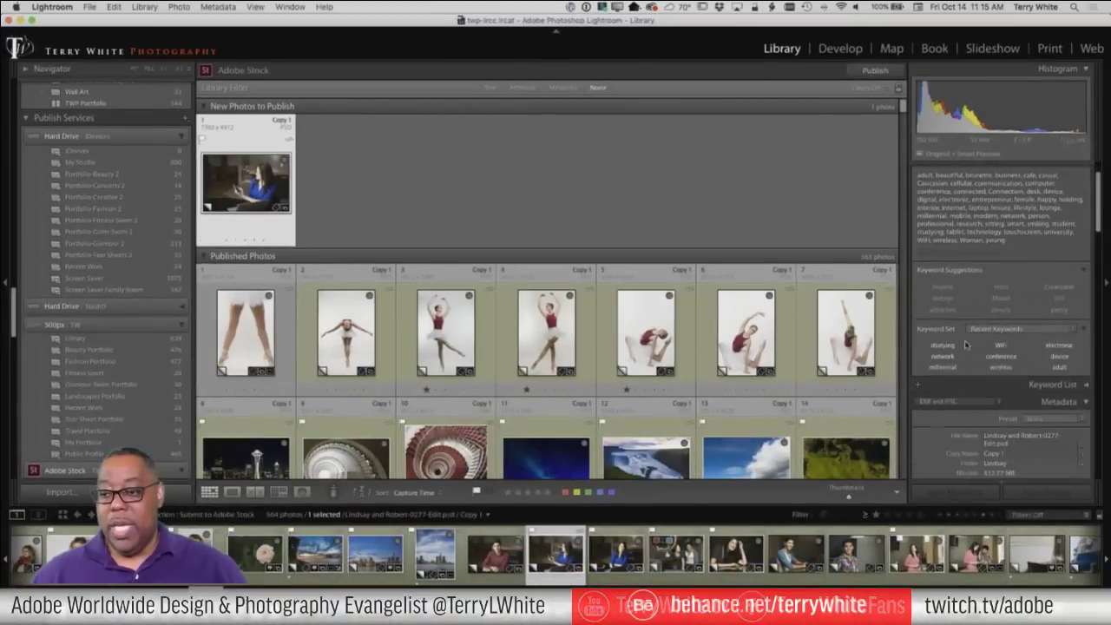
{"action": "scroll", "coordinate": [995, 367], "scroll_direction": "down", "scroll_amount": 2}
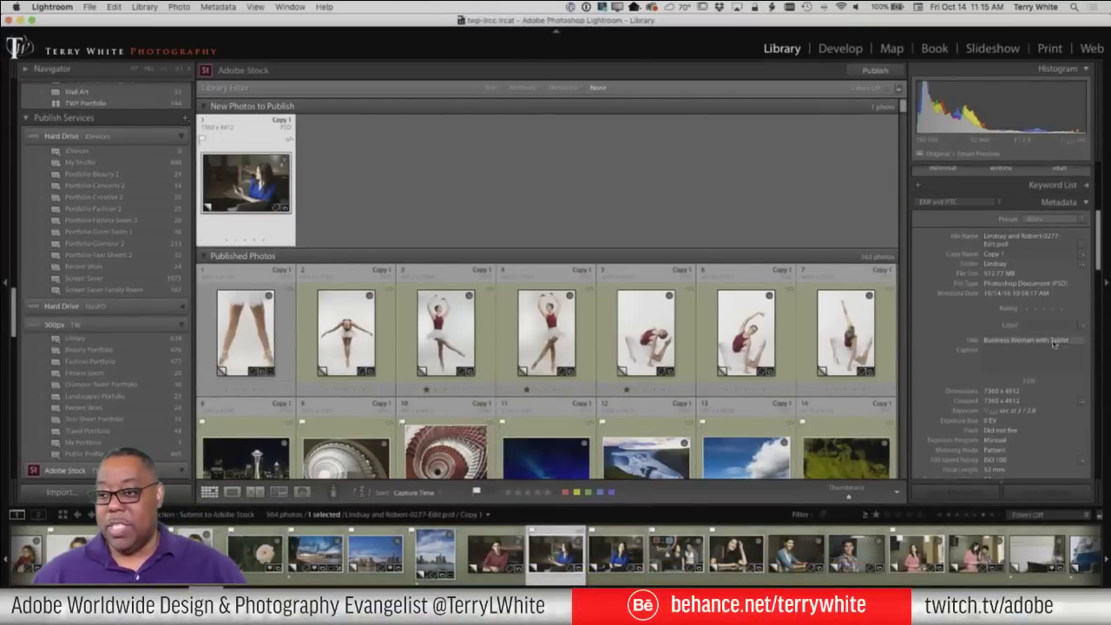
{"action": "scroll", "coordinate": [1005, 351], "scroll_direction": "up", "scroll_amount": 10}
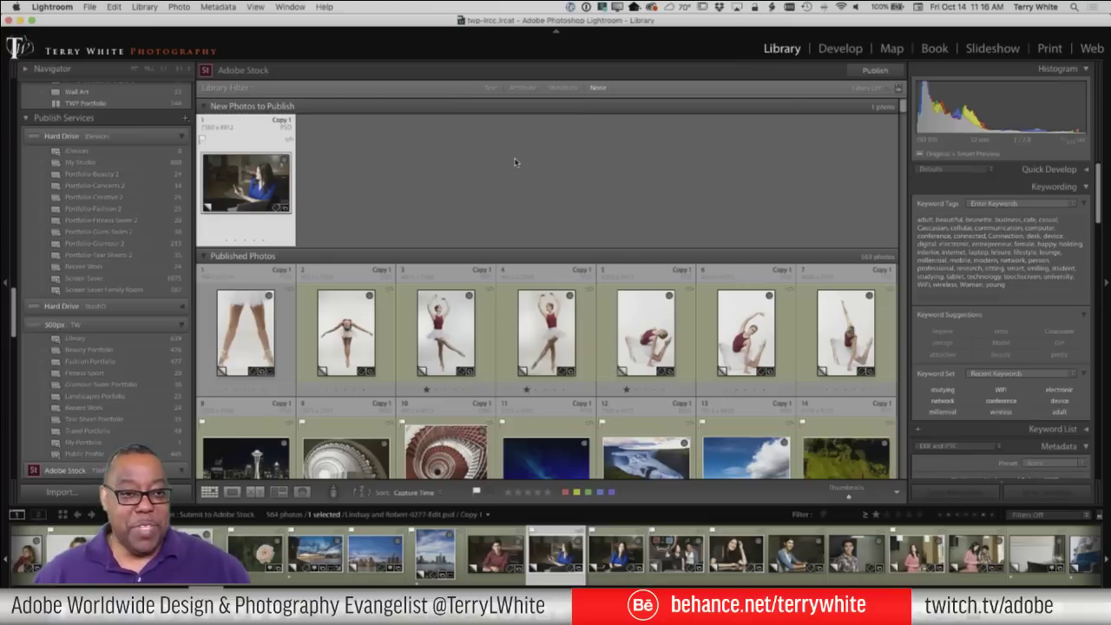
Publish the new photo to Adobe Stock and continue to the contributor site to check its media type and title
{"action": "left_click", "coordinate": [873, 70]}
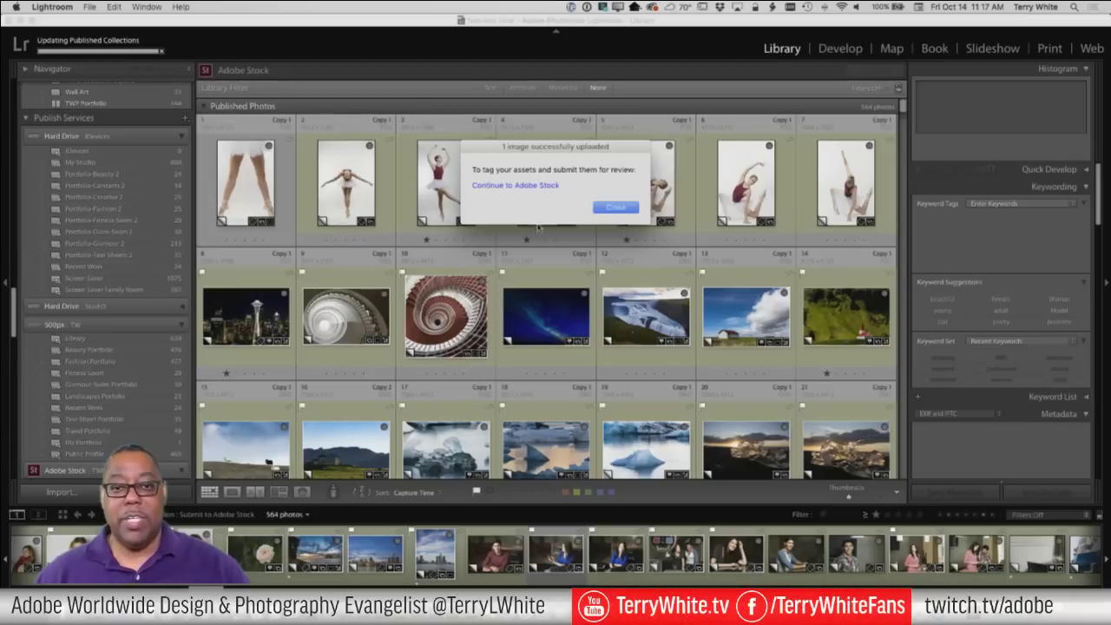
{"action": "left_click", "coordinate": [508, 186]}
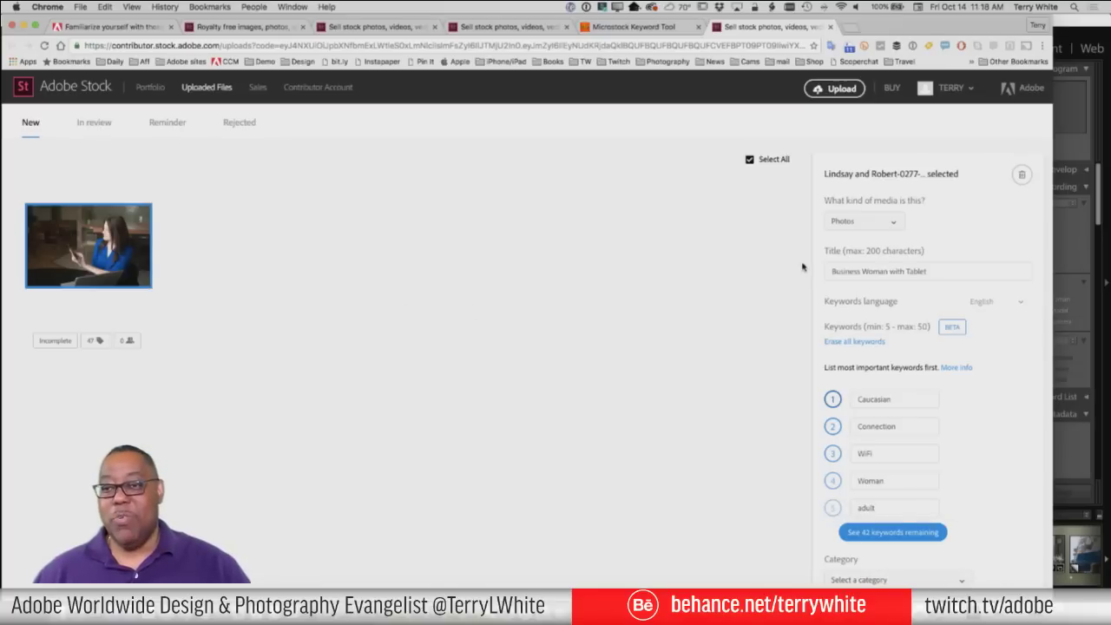
{"action": "left_click", "coordinate": [869, 223]}
{"action": "left_click", "coordinate": [769, 237]}
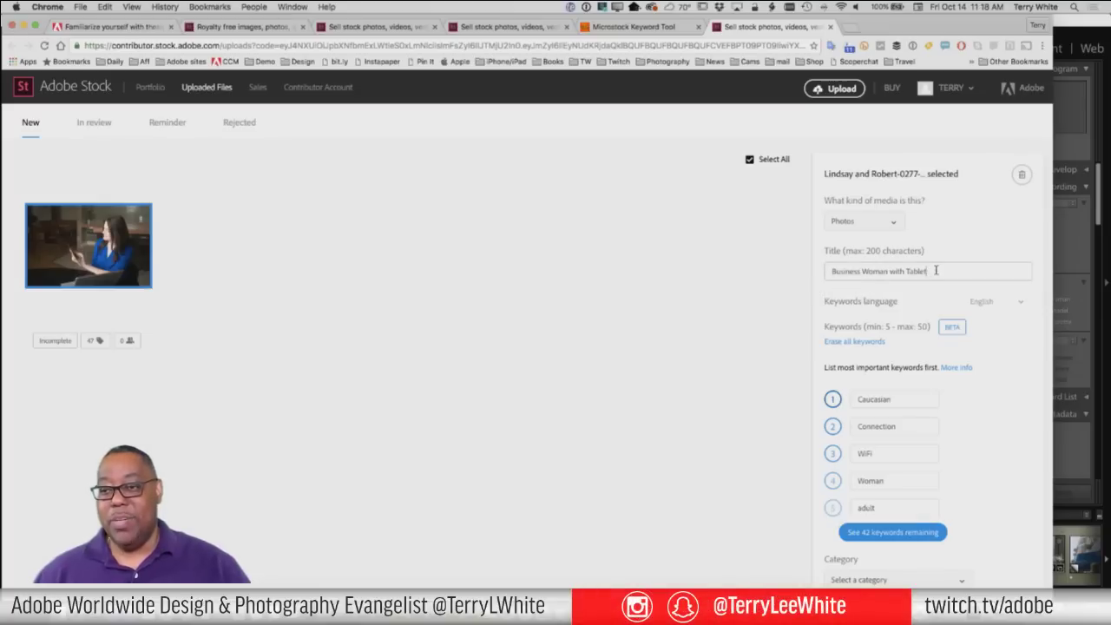
{"action": "left_click_drag", "start_coordinate": [936, 270], "coordinate": [744, 274]}
Set the uploaded photo's category to Business and answer Yes to showing recognizable people or property
{"action": "scroll", "coordinate": [1019, 315], "scroll_direction": "down", "scroll_amount": 3}
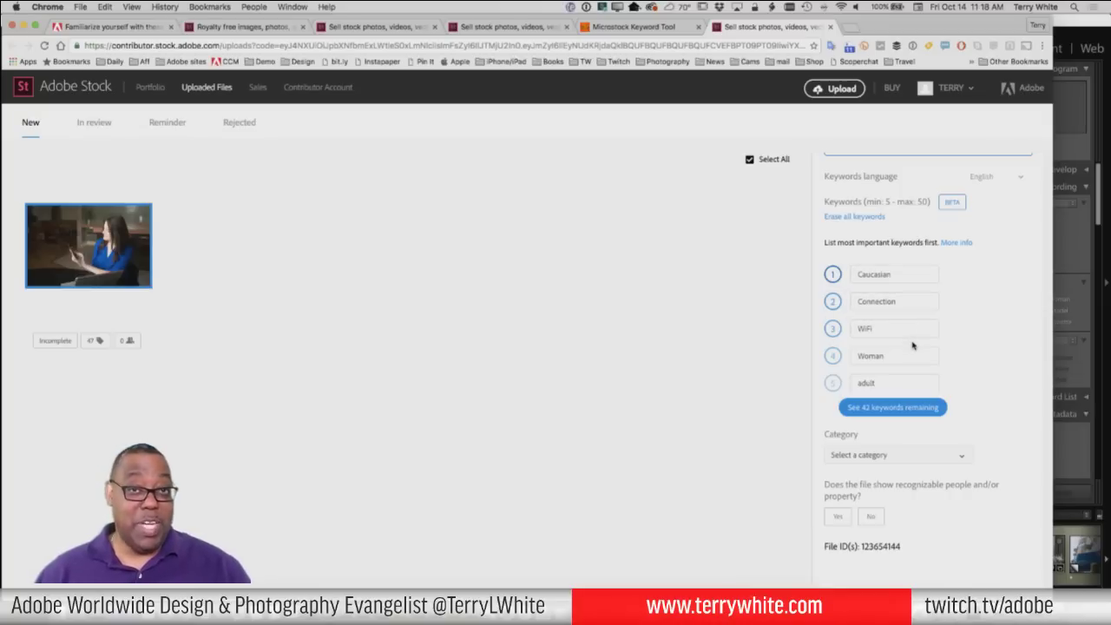
{"action": "left_click", "coordinate": [879, 456]}
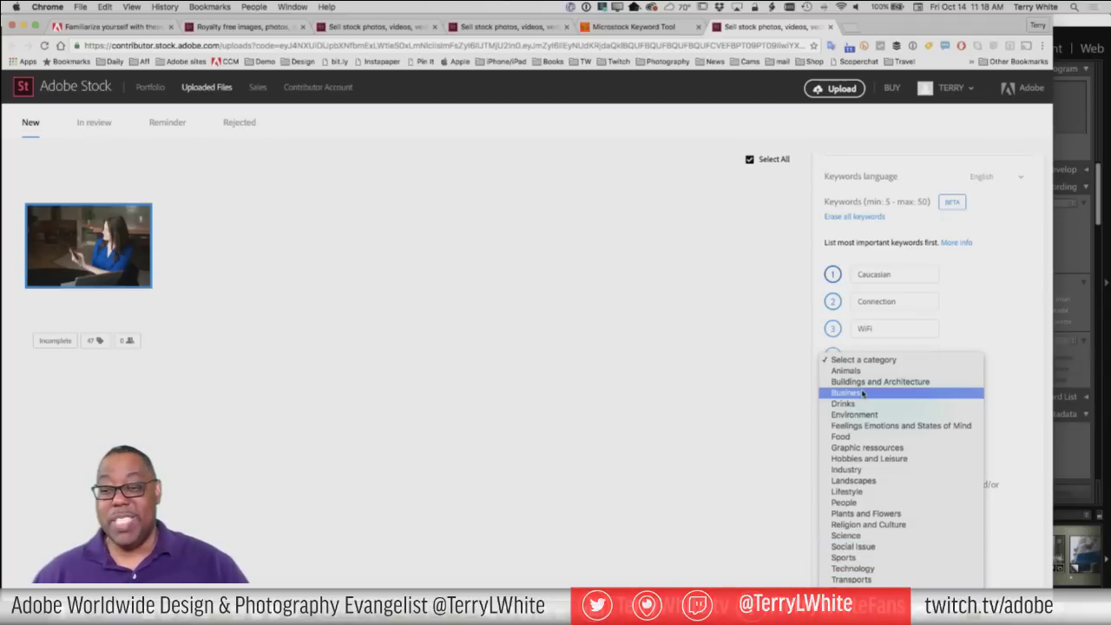
{"action": "left_click", "coordinate": [640, 405]}
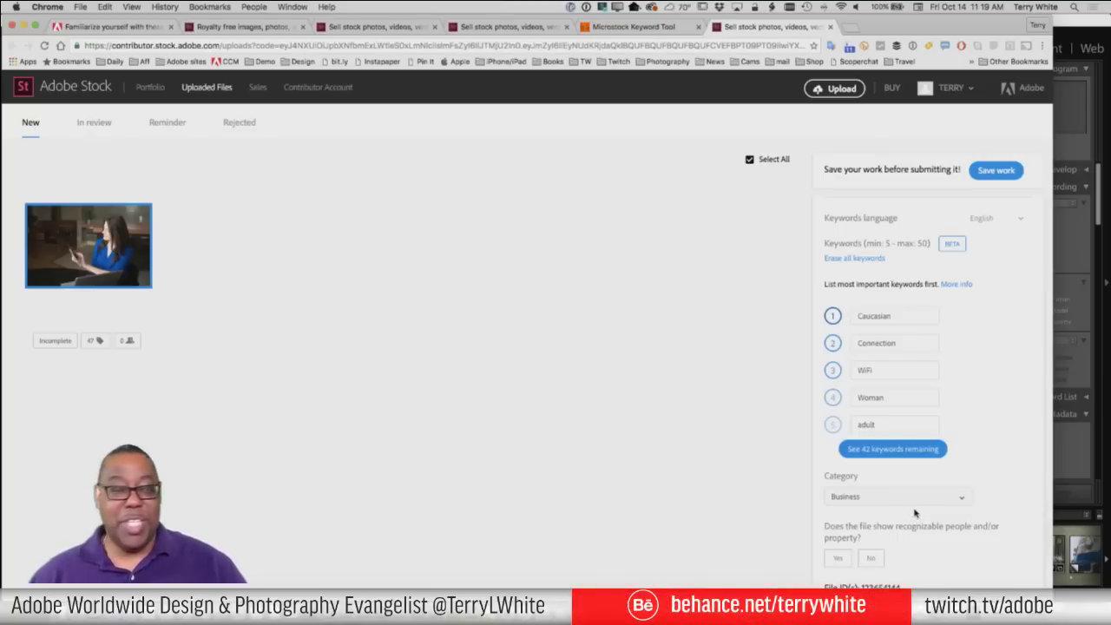
{"action": "scroll", "coordinate": [914, 511], "scroll_direction": "down", "scroll_amount": 1}
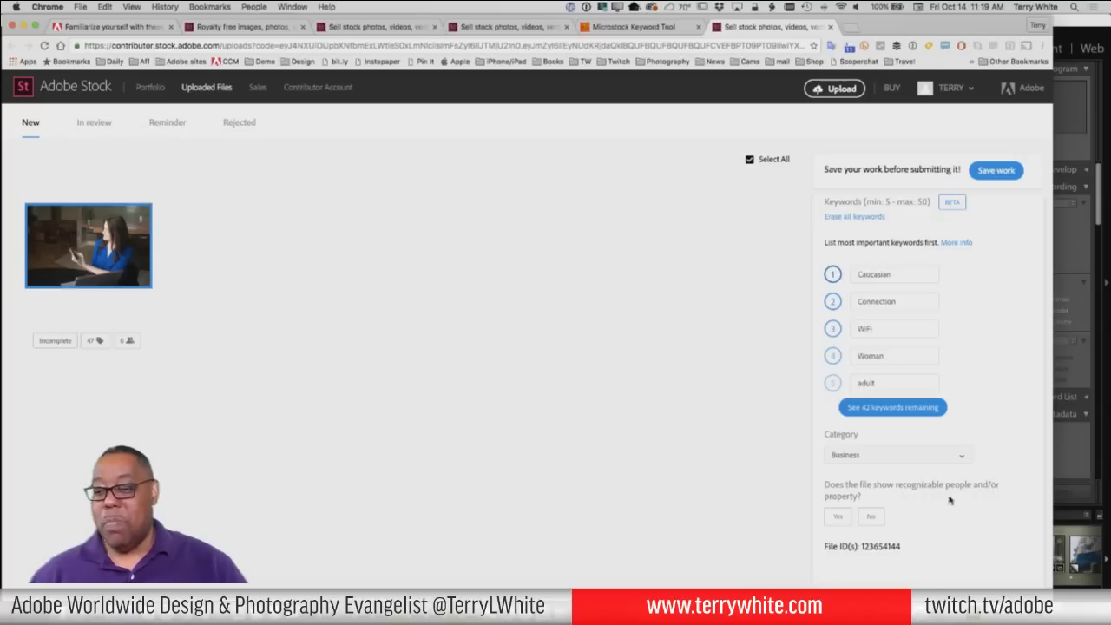
{"action": "left_click", "coordinate": [839, 518]}
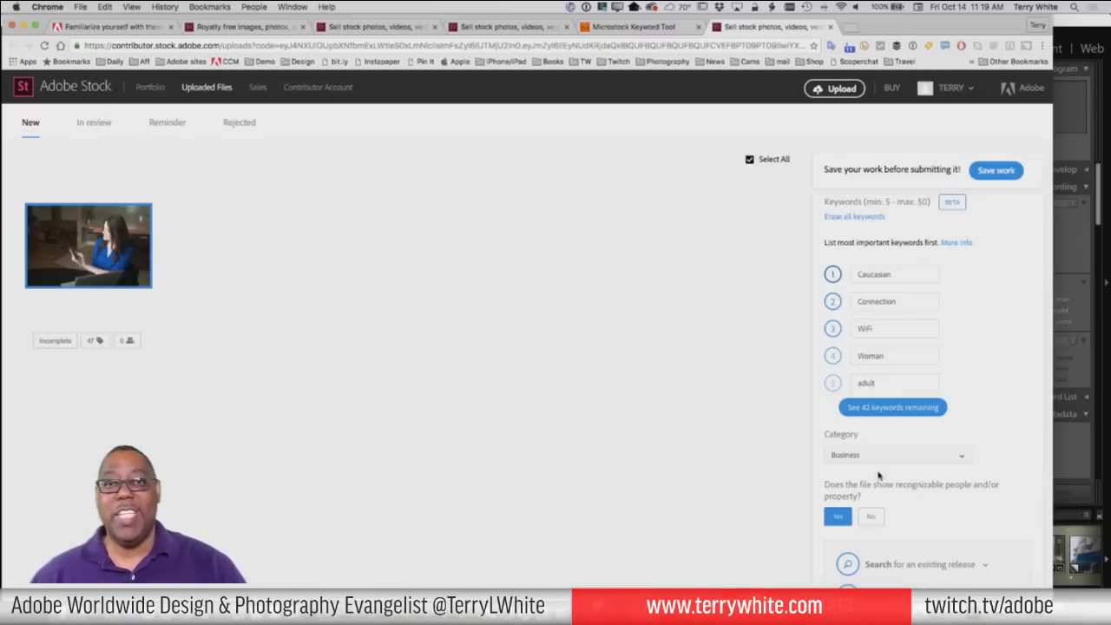
Open the search for an existing release and browse the list of saved releases for the photo
{"action": "scroll", "coordinate": [950, 490], "scroll_direction": "down", "scroll_amount": 3}
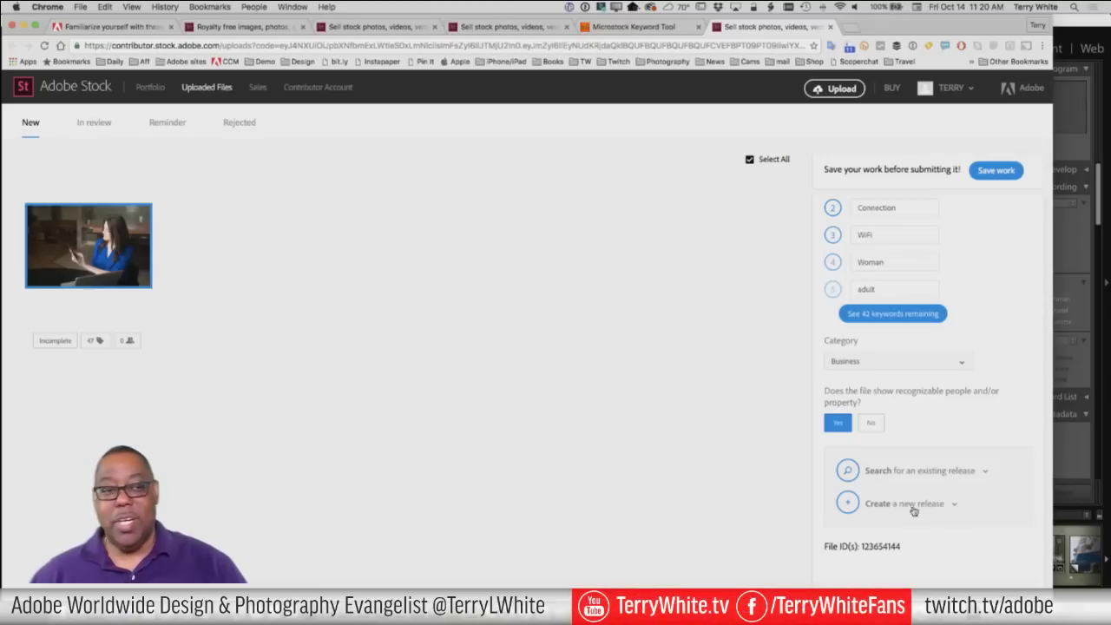
{"action": "left_click", "coordinate": [941, 471]}
{"action": "scroll", "coordinate": [913, 518], "scroll_direction": "down", "scroll_amount": 3}
{"action": "scroll", "coordinate": [913, 518], "scroll_direction": "down", "scroll_amount": 5}
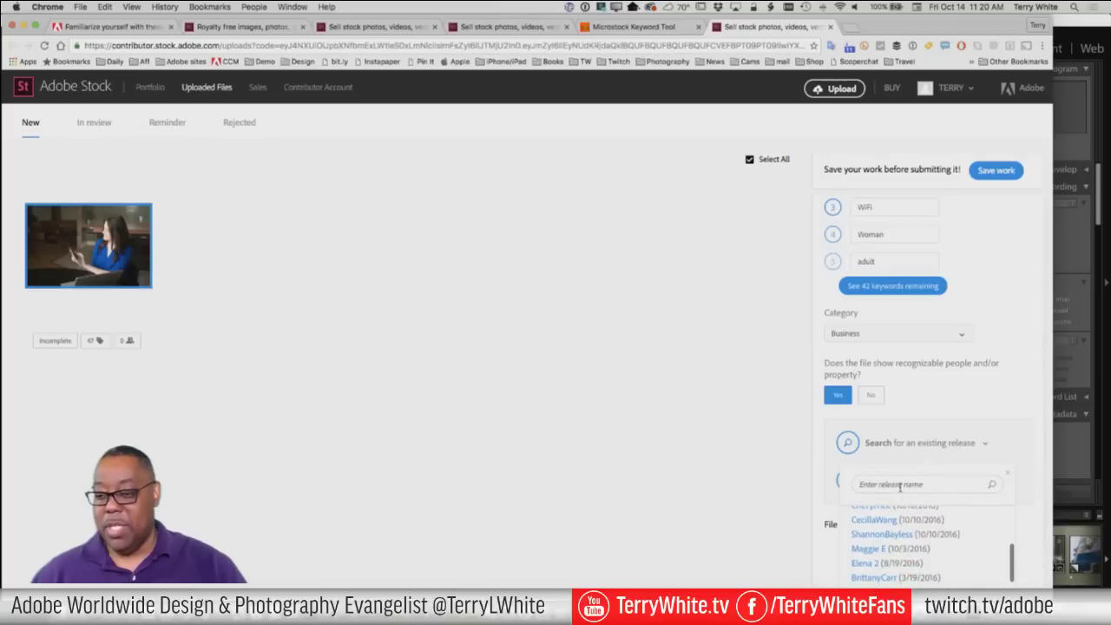
Search the existing releases by the model's name and attach the matching release to the photo
{"action": "left_click", "coordinate": [920, 483]}
{"action": "type", "text": "lin"}
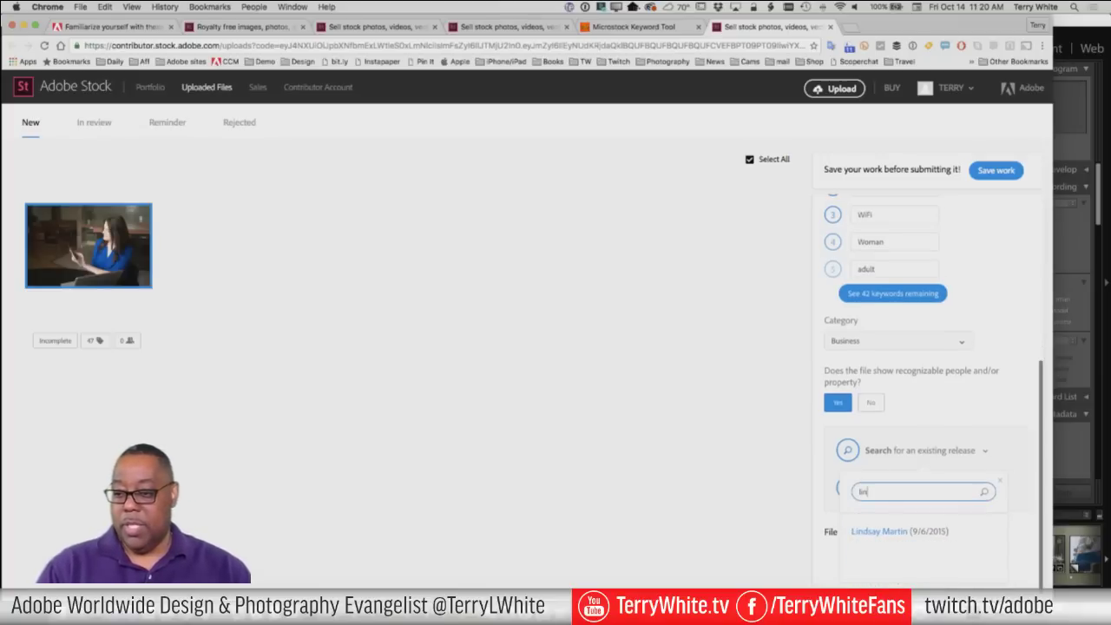
{"action": "left_click", "coordinate": [863, 532]}
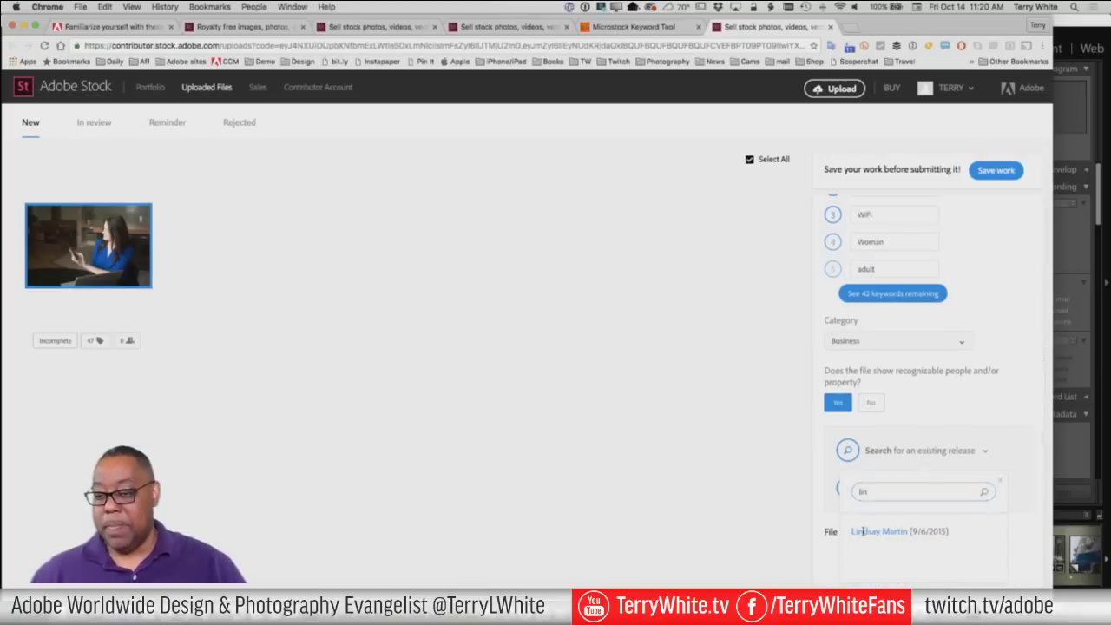
{"action": "left_click", "coordinate": [1007, 482]}
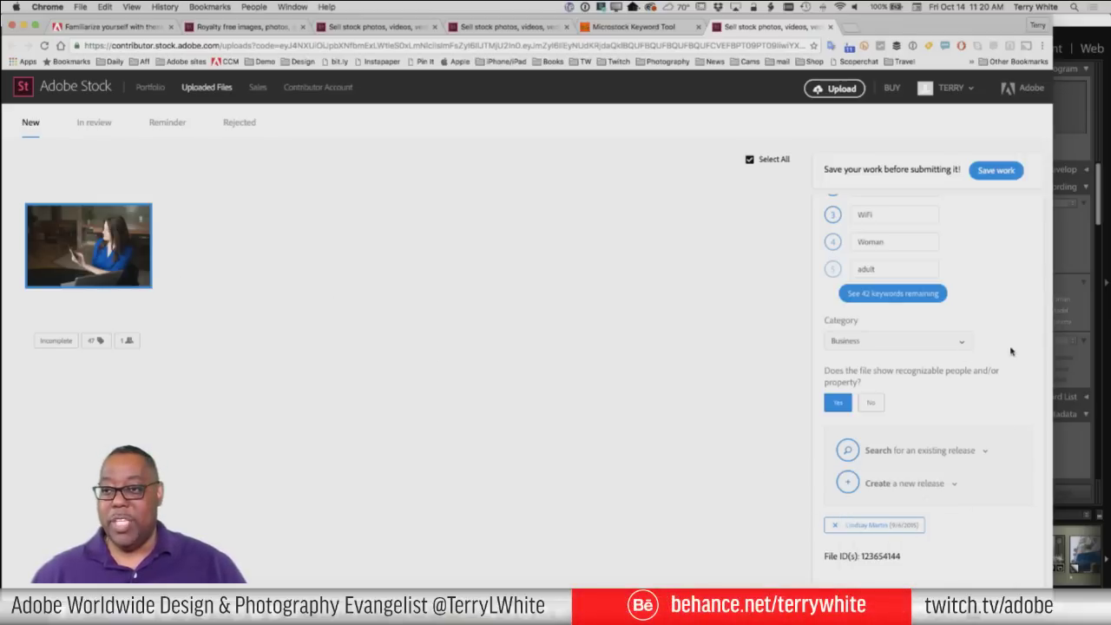
Expand the photo's full keyword list and move the keyword "tablet" to first place
{"action": "scroll", "coordinate": [1010, 350], "scroll_direction": "up", "scroll_amount": 5}
{"action": "scroll", "coordinate": [1001, 371], "scroll_direction": "down", "scroll_amount": 3}
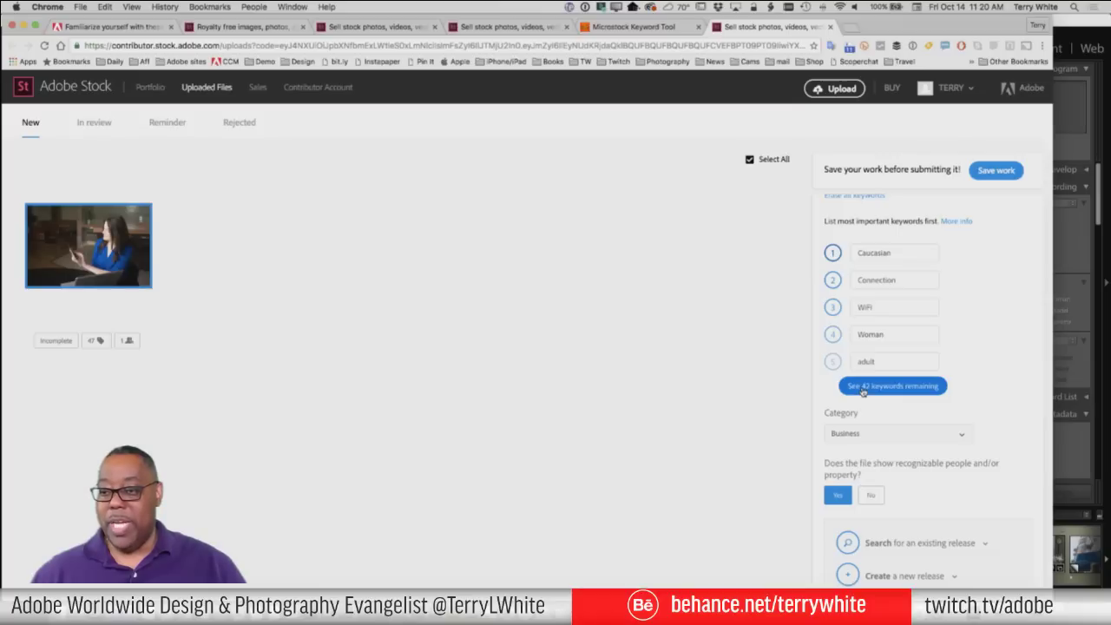
{"action": "left_click", "coordinate": [863, 390]}
{"action": "scroll", "coordinate": [1020, 364], "scroll_direction": "down", "scroll_amount": 2}
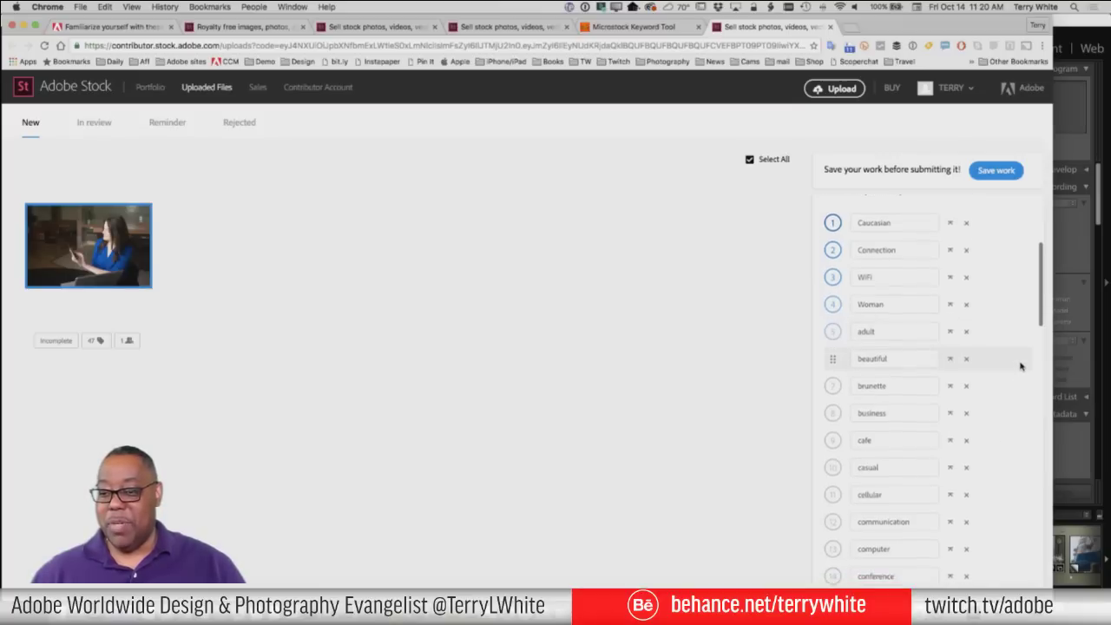
{"action": "scroll", "coordinate": [1021, 366], "scroll_direction": "up", "scroll_amount": 2}
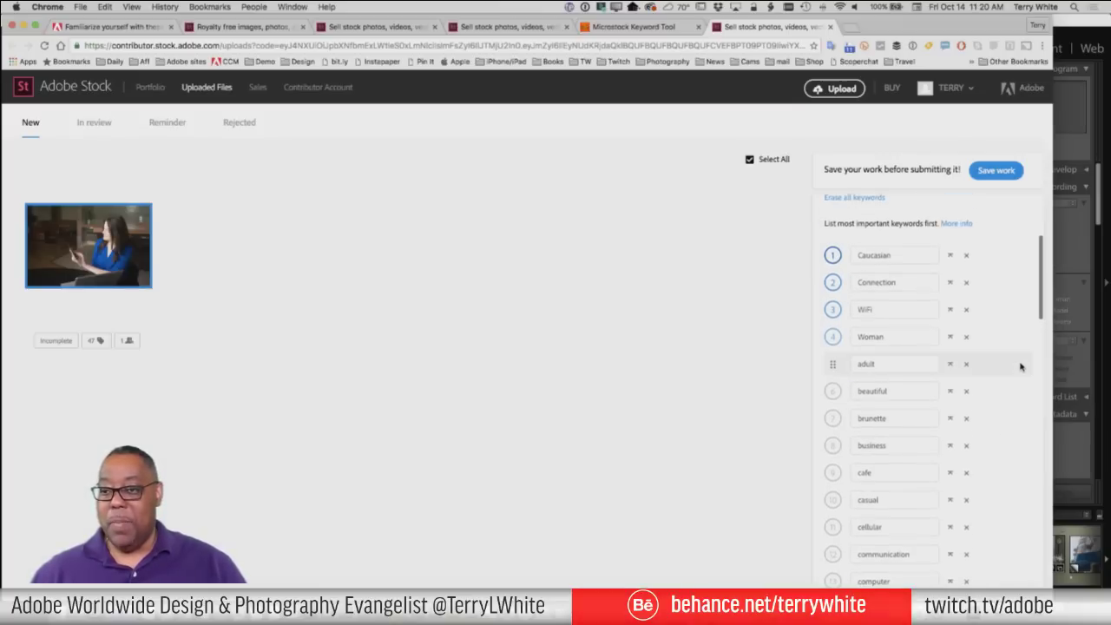
{"action": "scroll", "coordinate": [949, 364], "scroll_direction": "down", "scroll_amount": 2}
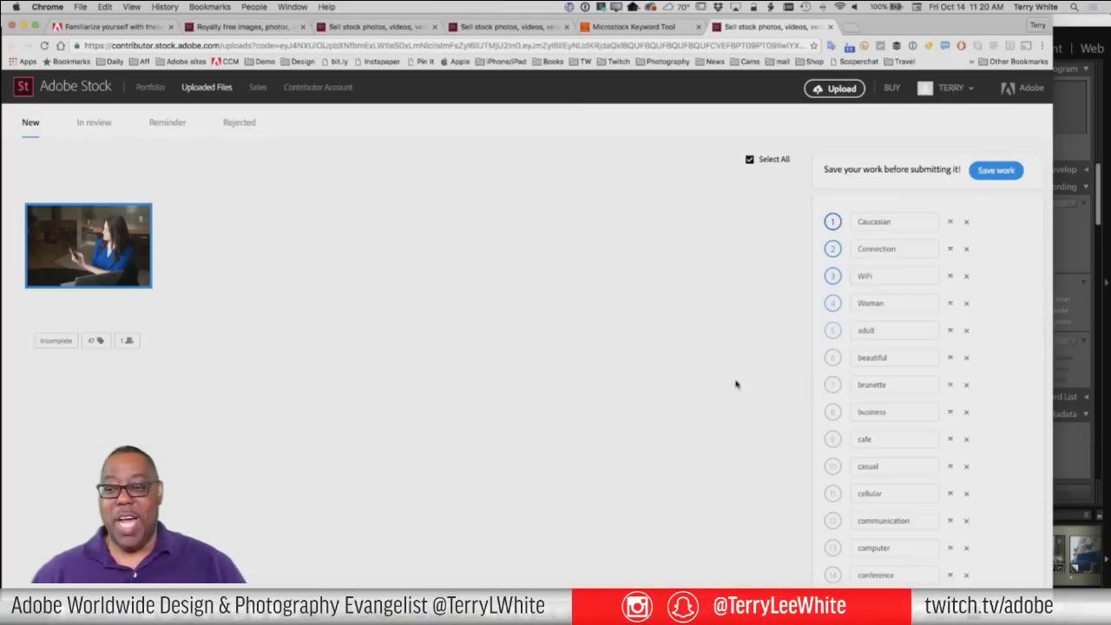
{"action": "scroll", "coordinate": [861, 384], "scroll_direction": "down", "scroll_amount": 10}
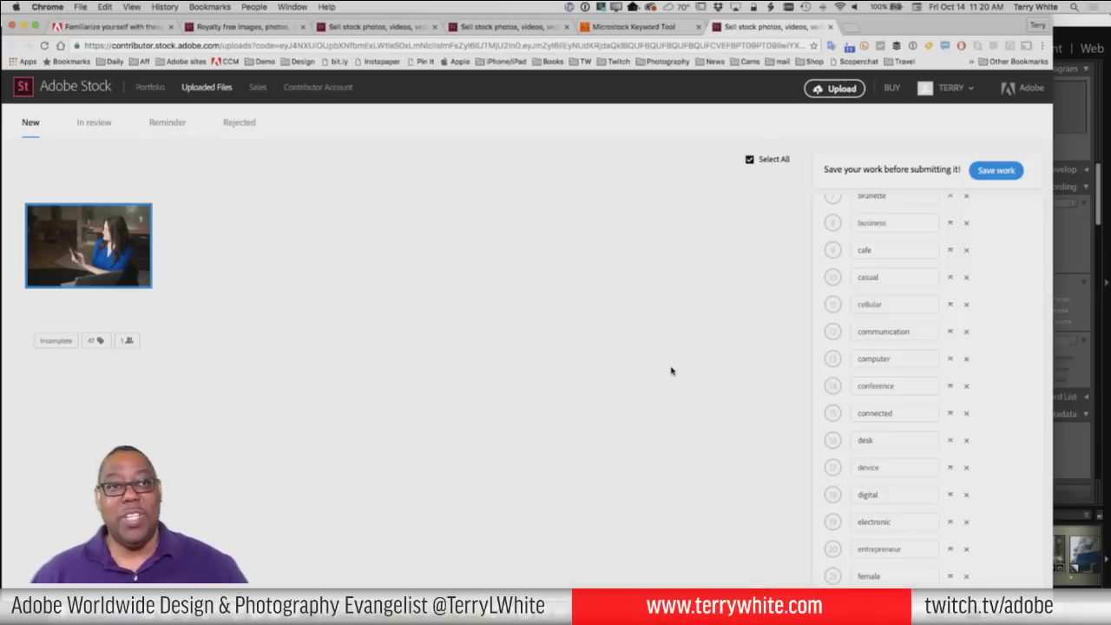
{"action": "scroll", "coordinate": [950, 441], "scroll_direction": "down", "scroll_amount": 5}
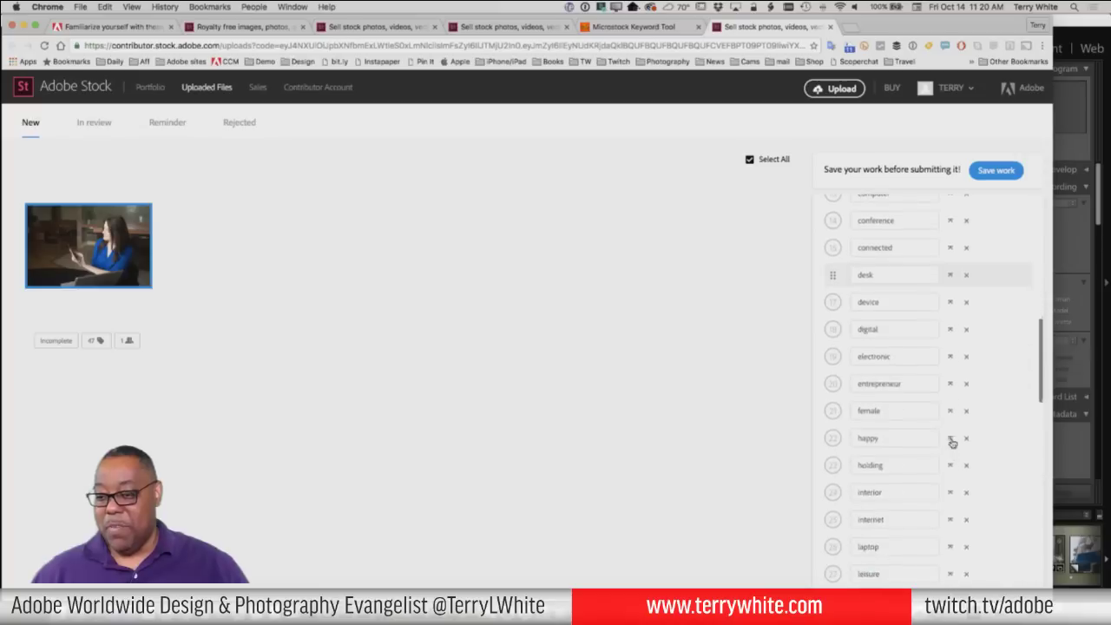
{"action": "scroll", "coordinate": [950, 442], "scroll_direction": "down", "scroll_amount": 10}
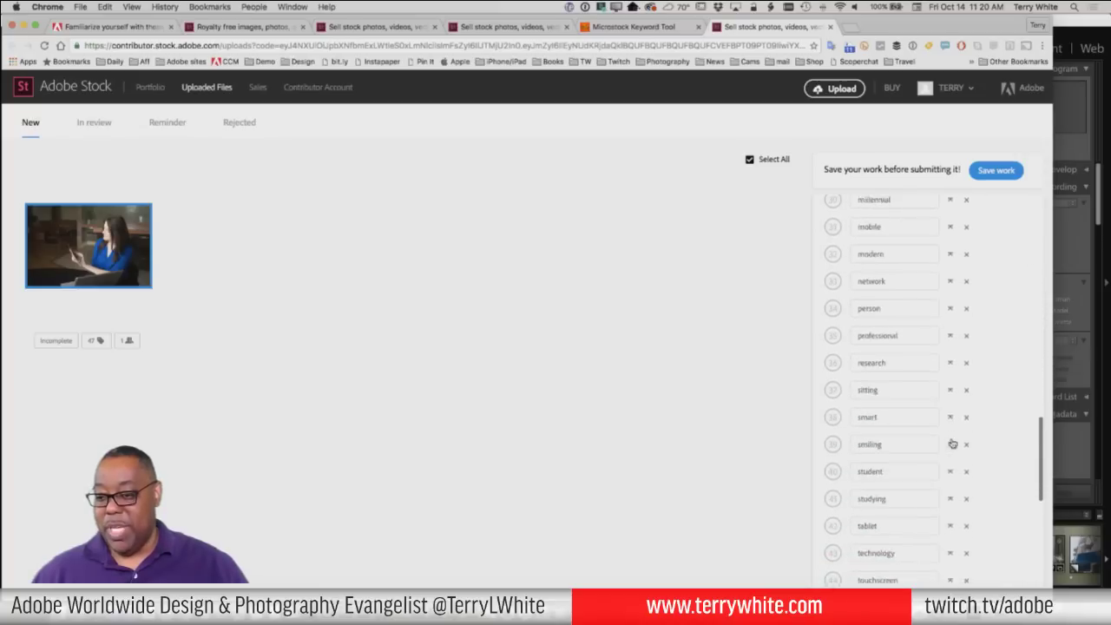
{"action": "scroll", "coordinate": [946, 441], "scroll_direction": "down", "scroll_amount": 1}
{"action": "left_click", "coordinate": [950, 440]}
{"action": "scroll", "coordinate": [883, 414], "scroll_direction": "up", "scroll_amount": 5}
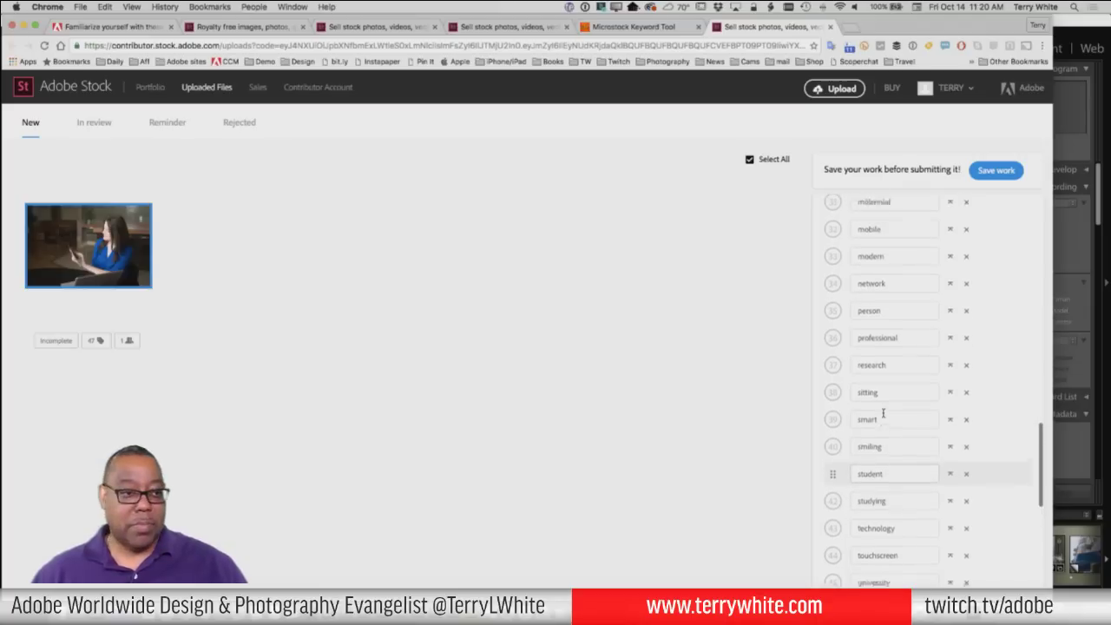
Move the keyword "Woman" to first place in the keyword list, ahead of "tablet"
{"action": "scroll", "coordinate": [883, 414], "scroll_direction": "up", "scroll_amount": 20}
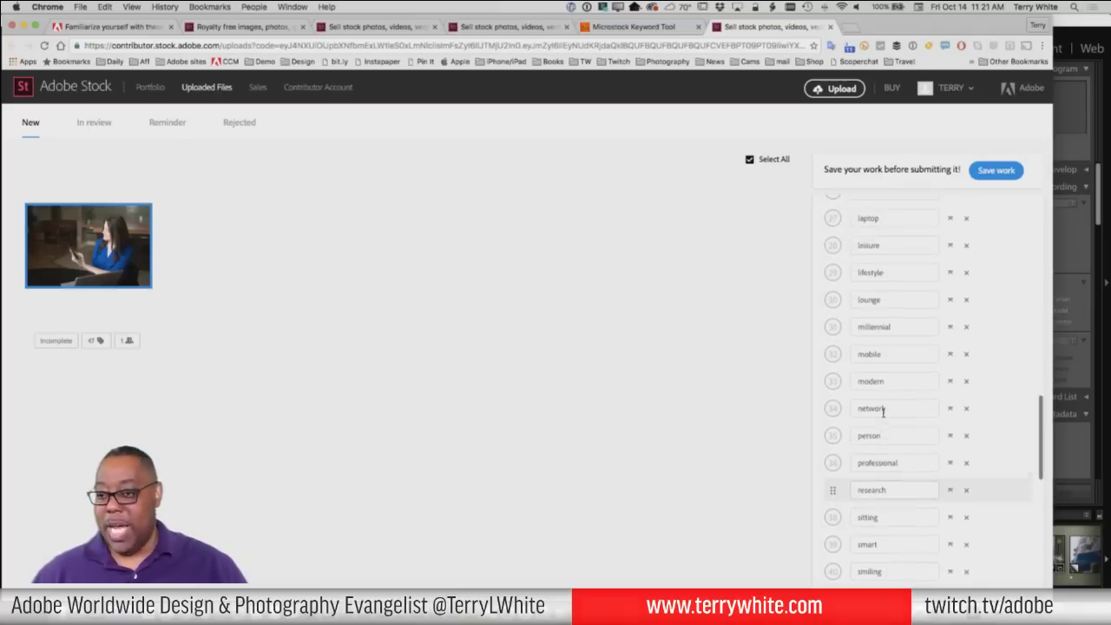
{"action": "scroll", "coordinate": [883, 414], "scroll_direction": "up", "scroll_amount": 10}
{"action": "scroll", "coordinate": [895, 425], "scroll_direction": "down", "scroll_amount": 8}
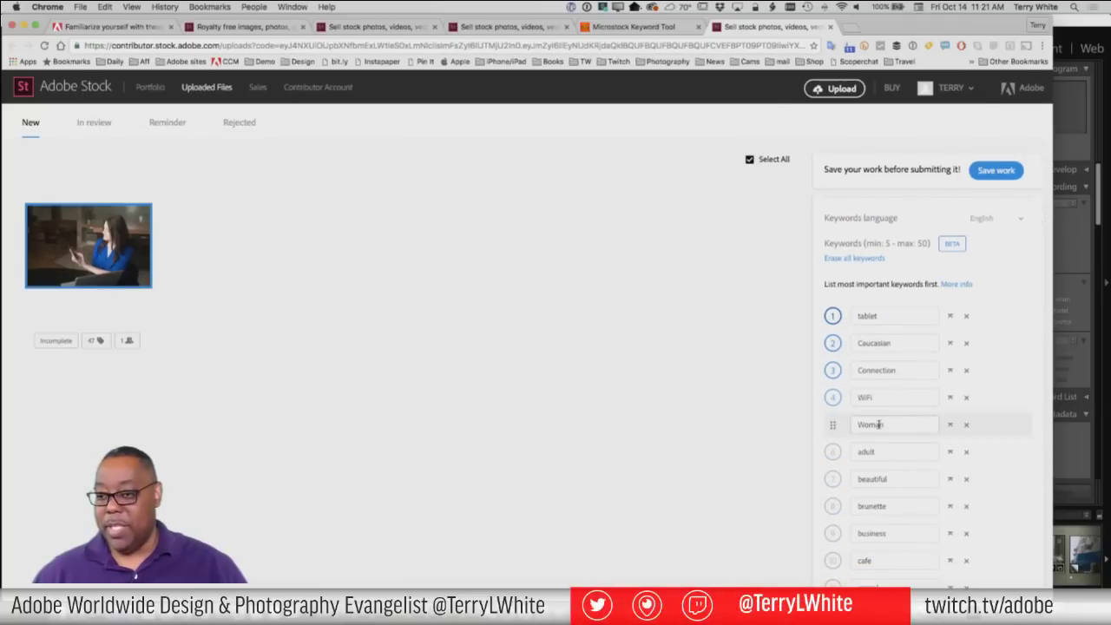
{"action": "left_click_drag", "start_coordinate": [832, 426], "coordinate": [832, 316]}
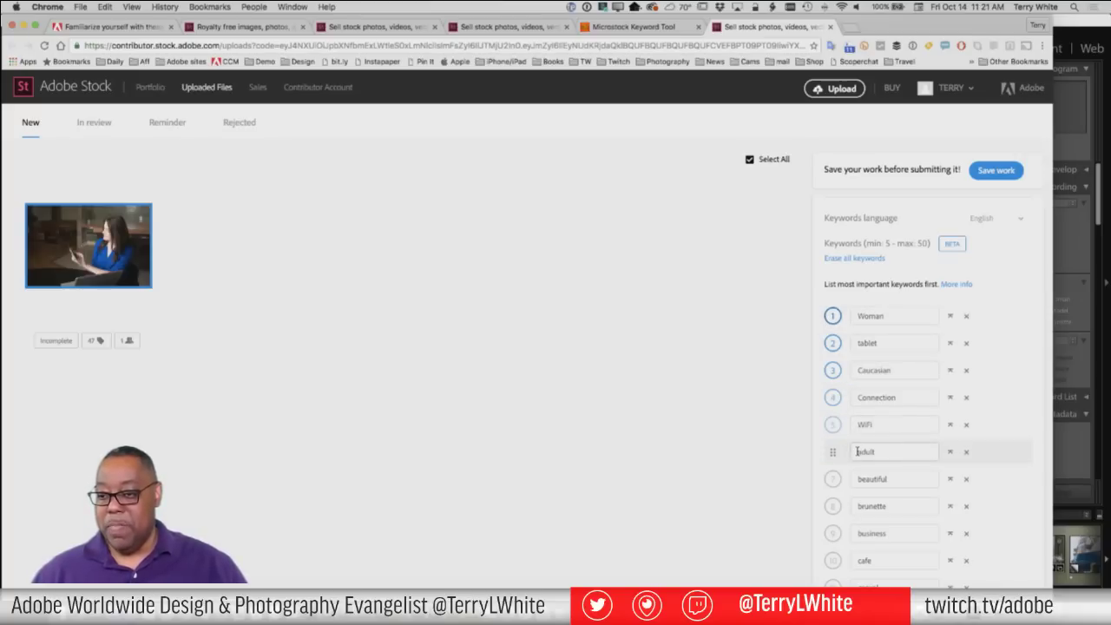
Move the keyword "business" up to third place in the keyword list, directly after "tablet"
{"action": "scroll", "coordinate": [868, 455], "scroll_direction": "down", "scroll_amount": 3}
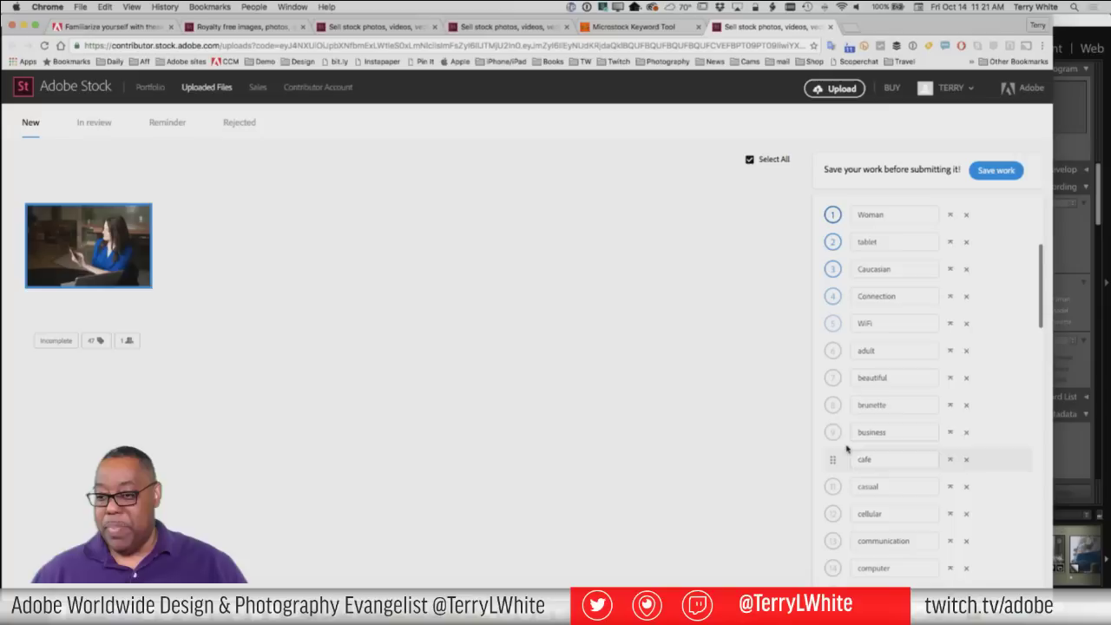
{"action": "left_click_drag", "start_coordinate": [835, 433], "coordinate": [832, 323]}
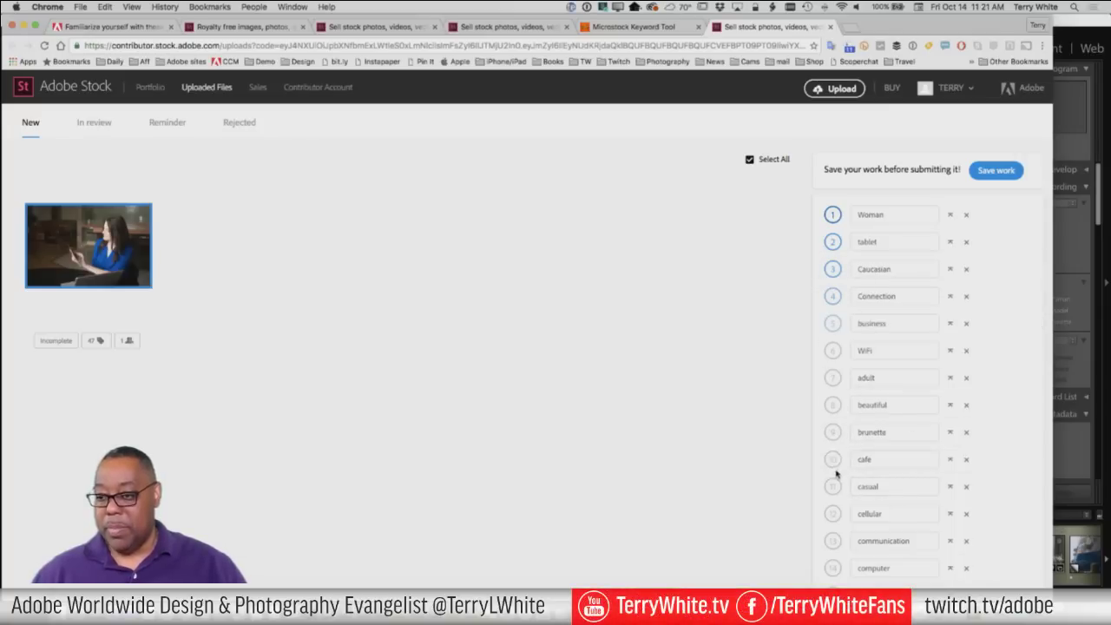
{"action": "scroll", "coordinate": [835, 427], "scroll_direction": "up", "scroll_amount": 2}
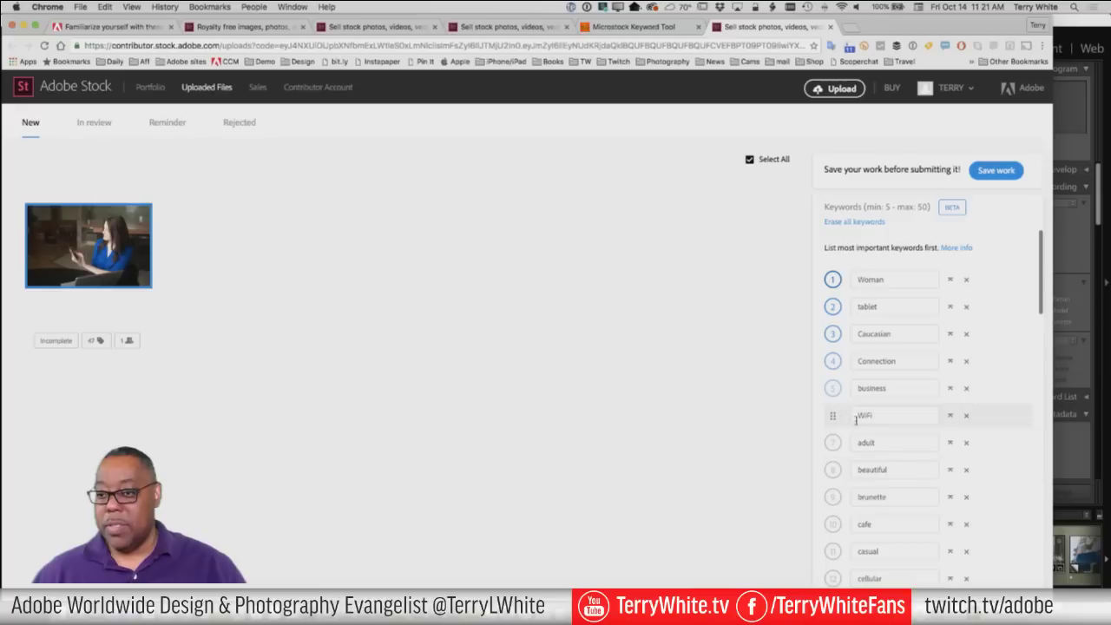
{"action": "left_click_drag", "start_coordinate": [833, 389], "coordinate": [830, 333]}
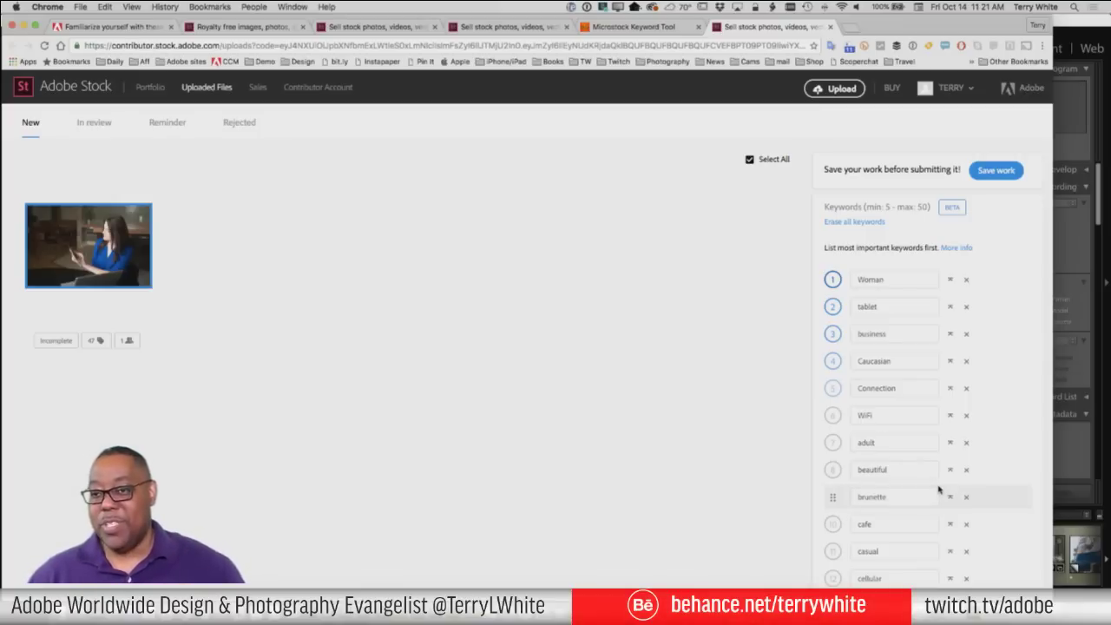
Move the keyword "entrepreneur" up to fourth place in the keyword list, directly after "business"
{"action": "scroll", "coordinate": [942, 488], "scroll_direction": "down", "scroll_amount": 1}
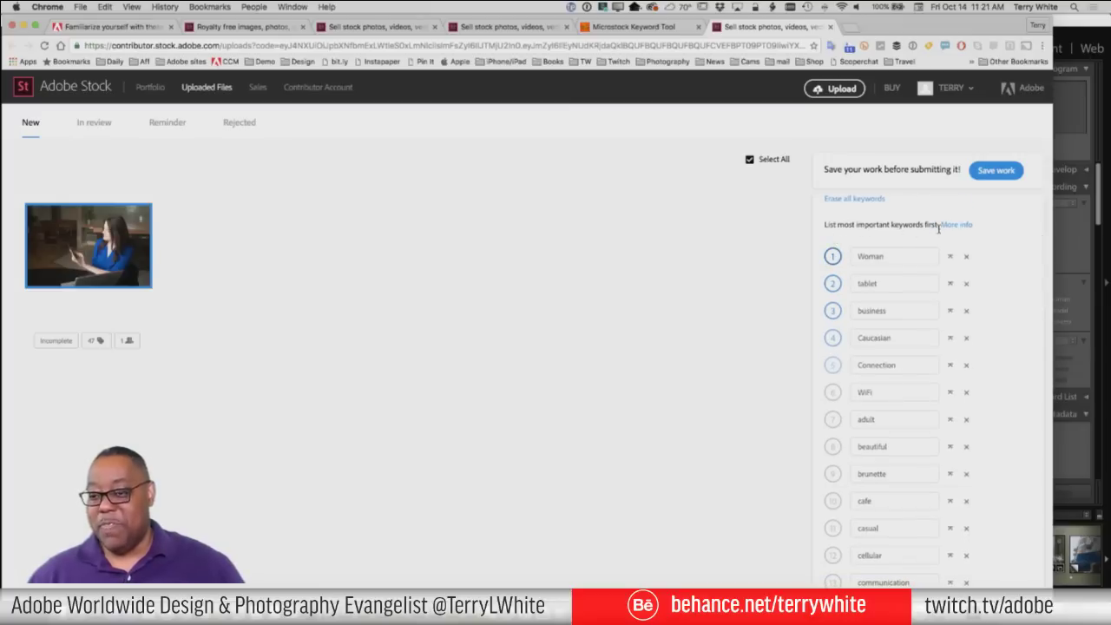
{"action": "scroll", "coordinate": [912, 497], "scroll_direction": "down", "scroll_amount": 3}
{"action": "scroll", "coordinate": [912, 497], "scroll_direction": "down", "scroll_amount": 2}
{"action": "scroll", "coordinate": [912, 496], "scroll_direction": "up", "scroll_amount": 5}
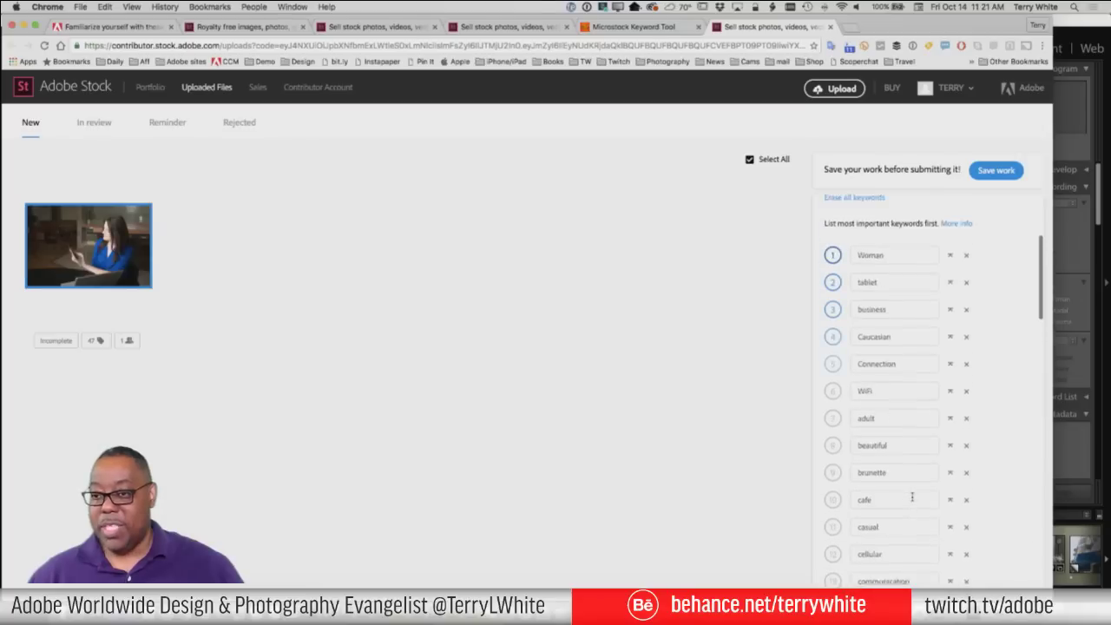
{"action": "scroll", "coordinate": [912, 497], "scroll_direction": "down", "scroll_amount": 6}
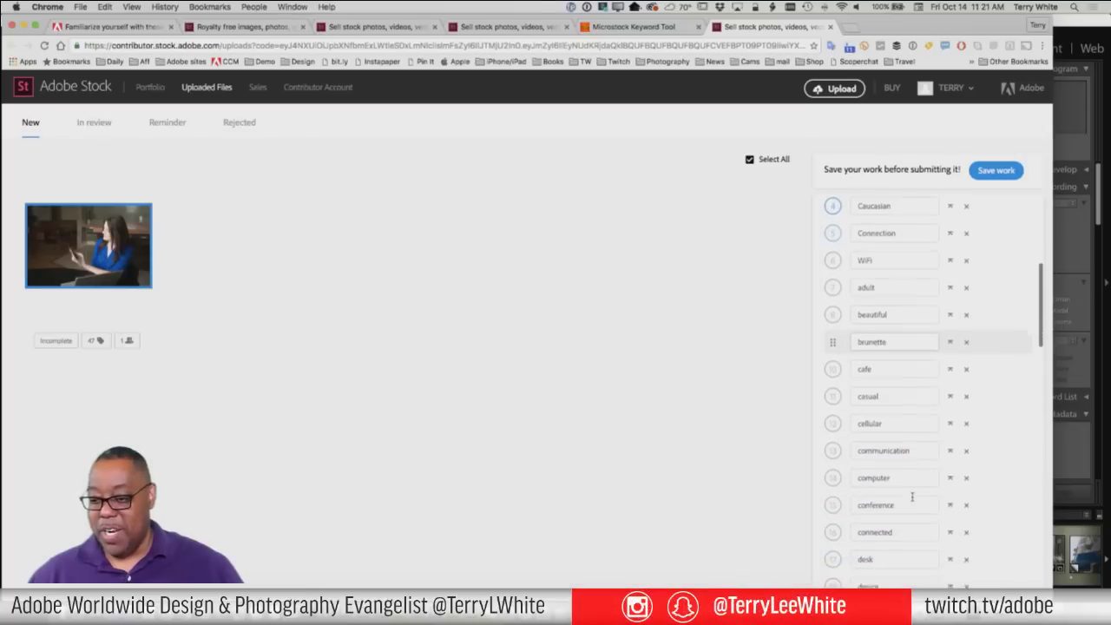
{"action": "scroll", "coordinate": [912, 496], "scroll_direction": "down", "scroll_amount": 6}
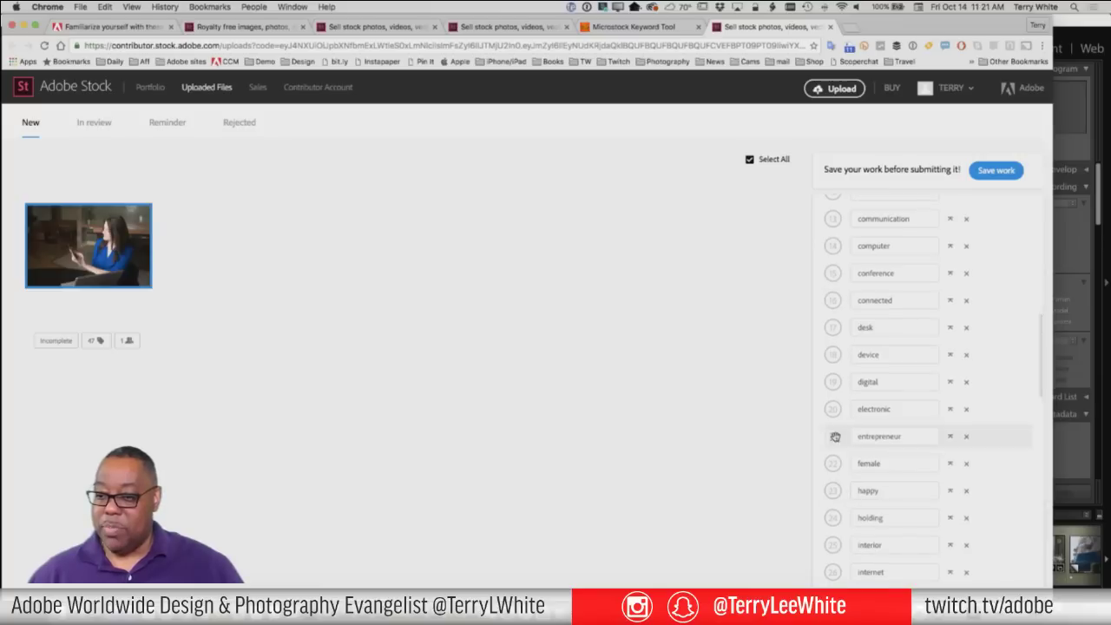
{"action": "left_click", "coordinate": [950, 439]}
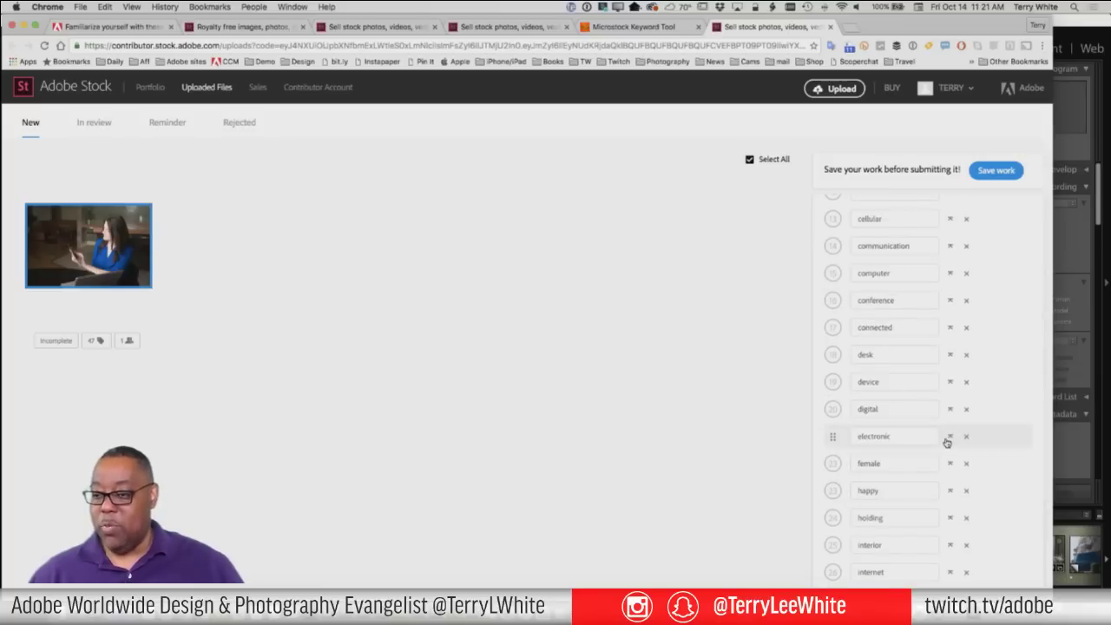
{"action": "scroll", "coordinate": [897, 295], "scroll_direction": "up", "scroll_amount": 5}
{"action": "scroll", "coordinate": [897, 322], "scroll_direction": "up", "scroll_amount": 10}
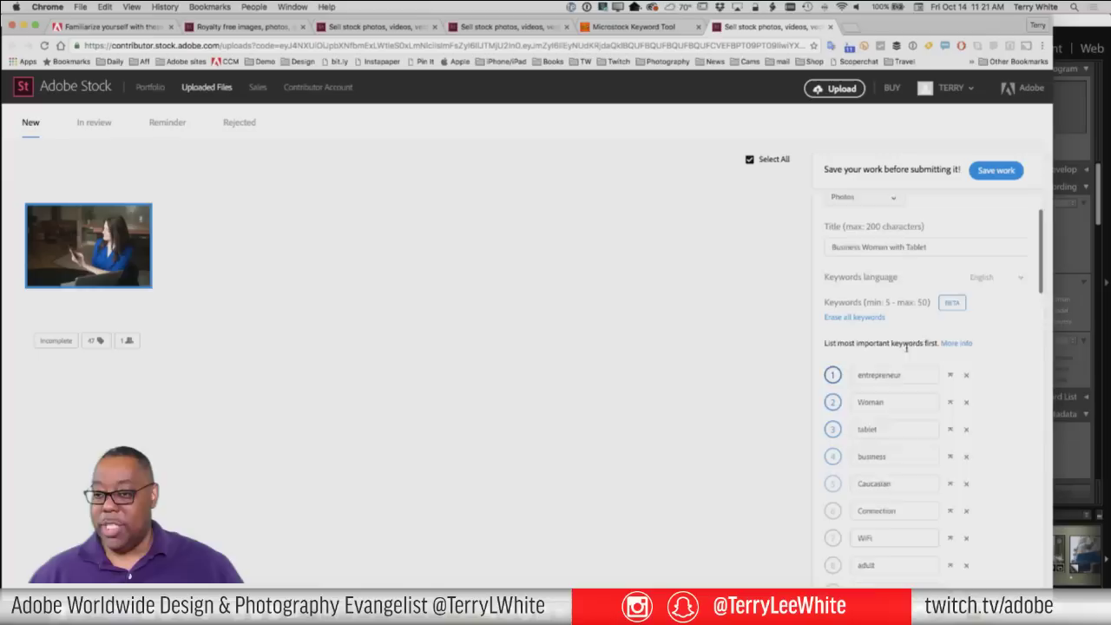
{"action": "left_click_drag", "start_coordinate": [834, 406], "coordinate": [831, 486]}
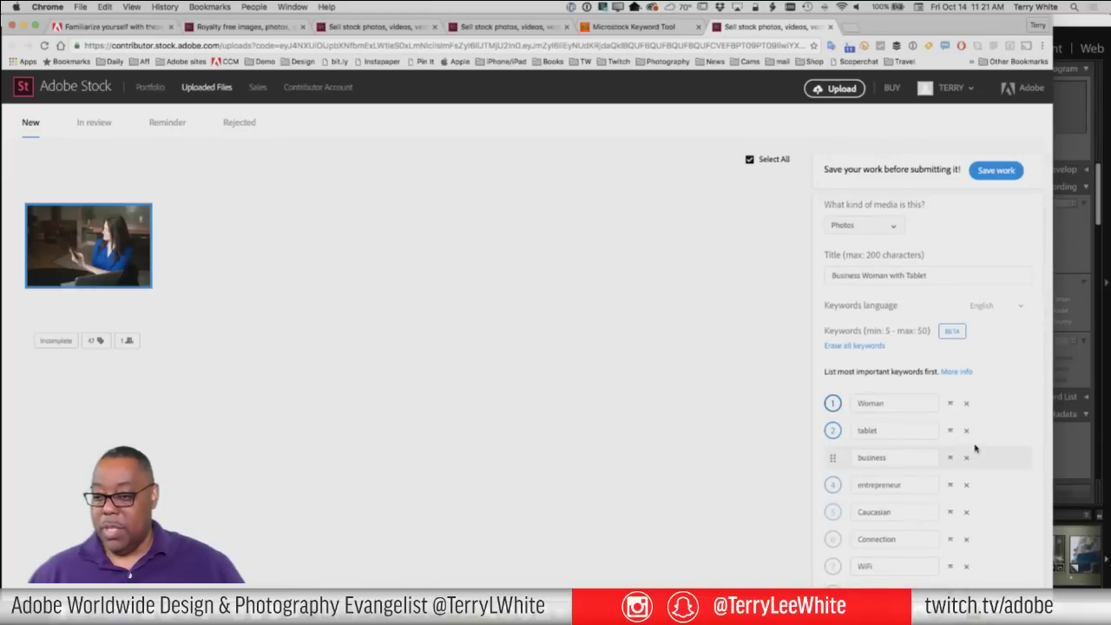
Move the keyword "mobile" up to fifth place, directly after "entrepreneur", and save the photo's details
{"action": "scroll", "coordinate": [971, 446], "scroll_direction": "down", "scroll_amount": 5}
{"action": "scroll", "coordinate": [974, 446], "scroll_direction": "up", "scroll_amount": 1}
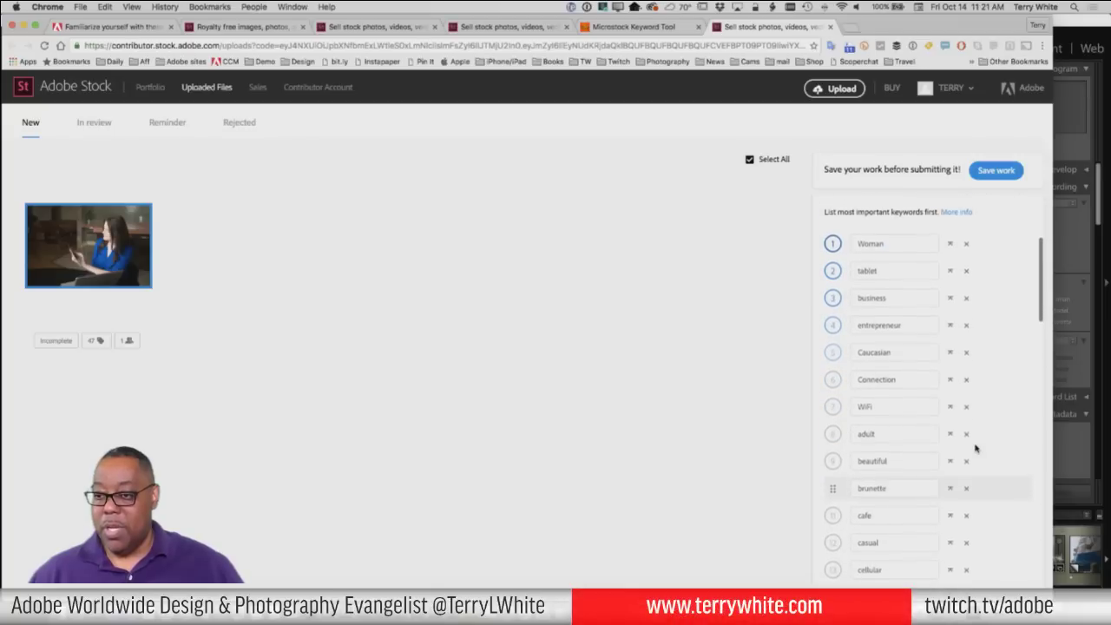
{"action": "scroll", "coordinate": [974, 446], "scroll_direction": "down", "scroll_amount": 1}
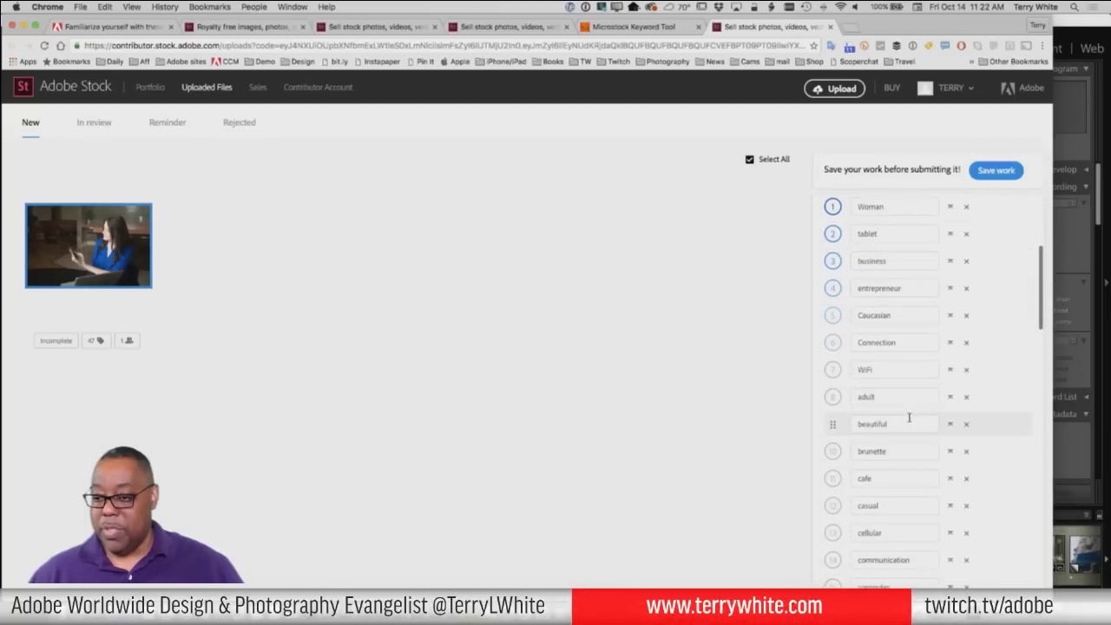
{"action": "scroll", "coordinate": [908, 416], "scroll_direction": "down", "scroll_amount": 3}
{"action": "scroll", "coordinate": [909, 418], "scroll_direction": "down", "scroll_amount": 3}
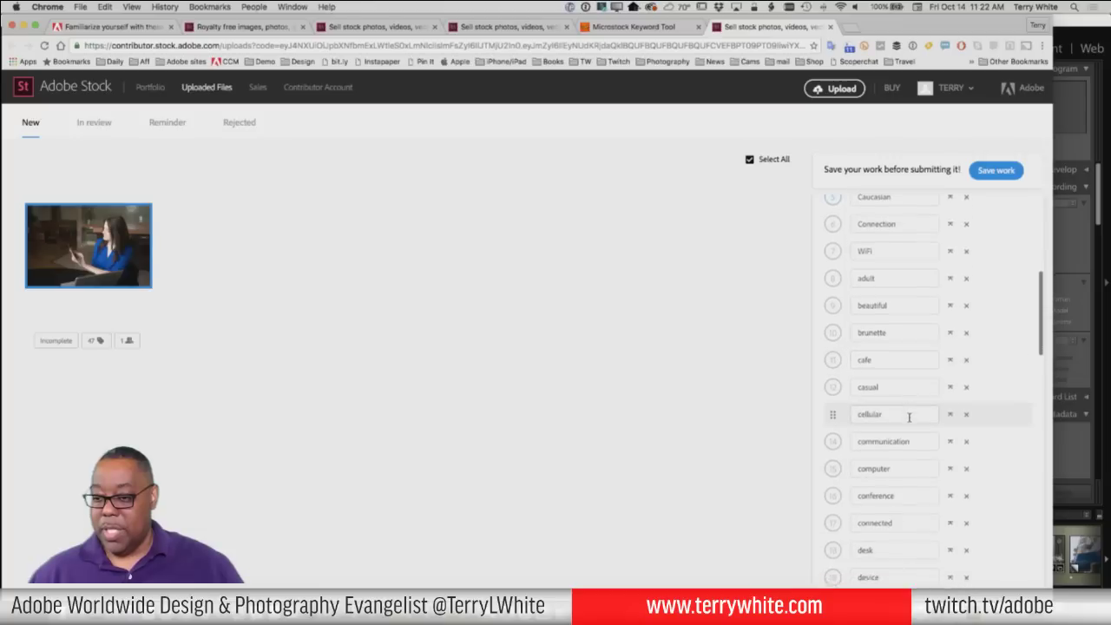
{"action": "scroll", "coordinate": [909, 418], "scroll_direction": "down", "scroll_amount": 3}
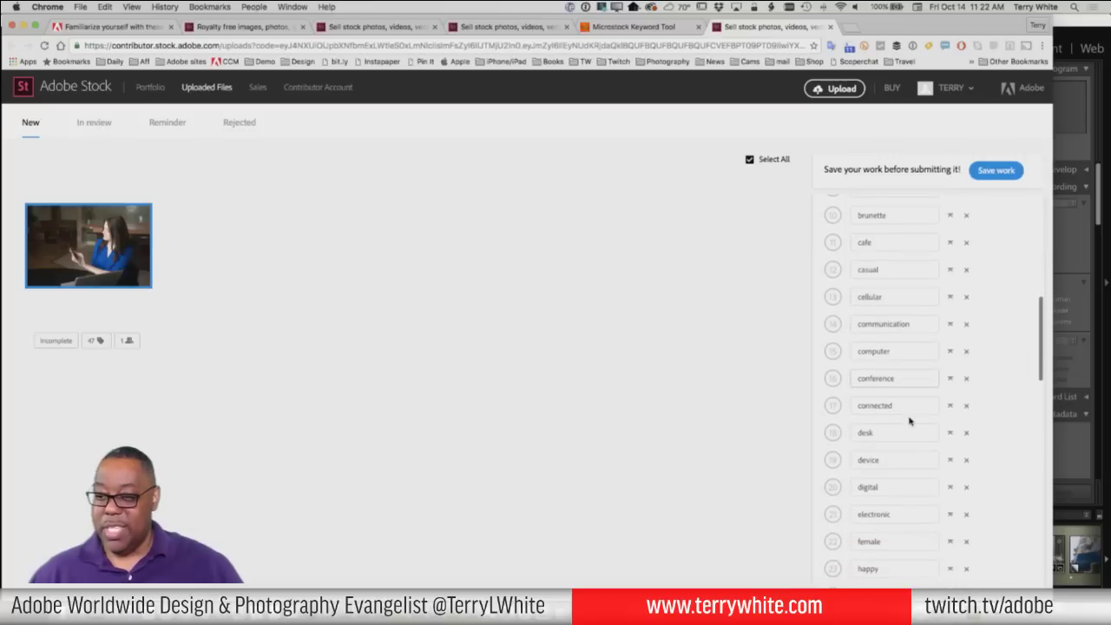
{"action": "scroll", "coordinate": [909, 421], "scroll_direction": "down", "scroll_amount": 4}
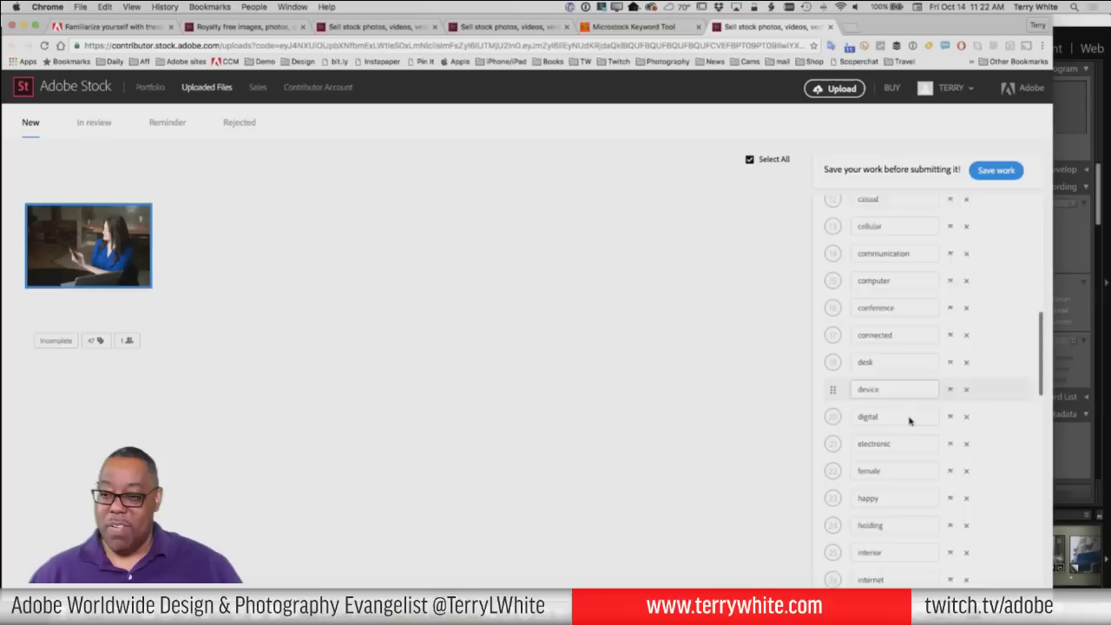
{"action": "scroll", "coordinate": [909, 421], "scroll_direction": "down", "scroll_amount": 8}
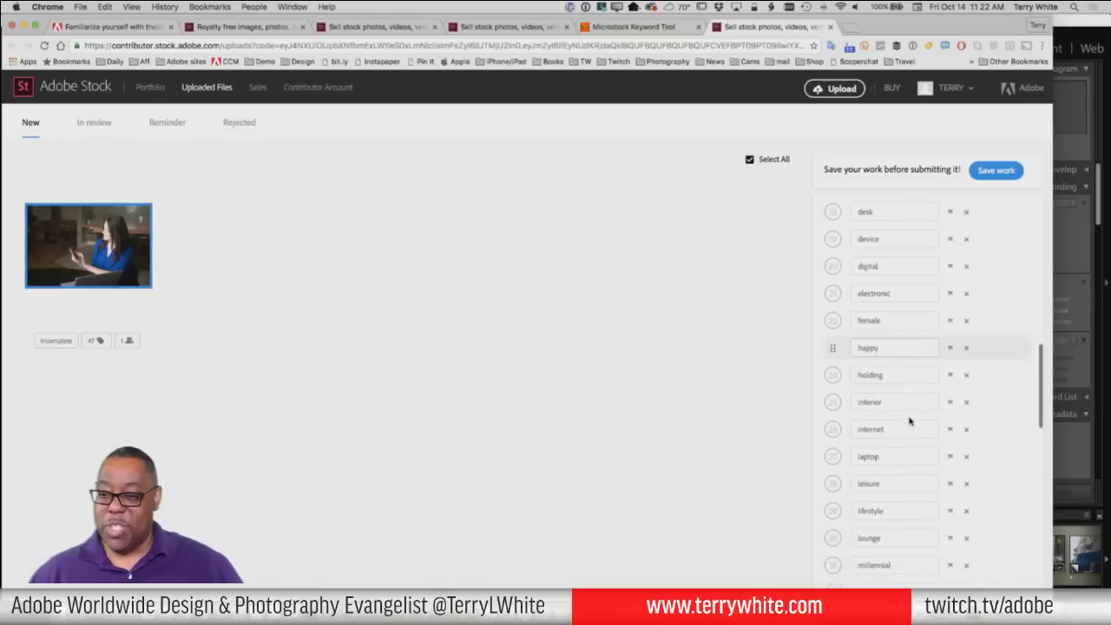
{"action": "scroll", "coordinate": [909, 421], "scroll_direction": "down", "scroll_amount": 3}
{"action": "scroll", "coordinate": [909, 421], "scroll_direction": "down", "scroll_amount": 2}
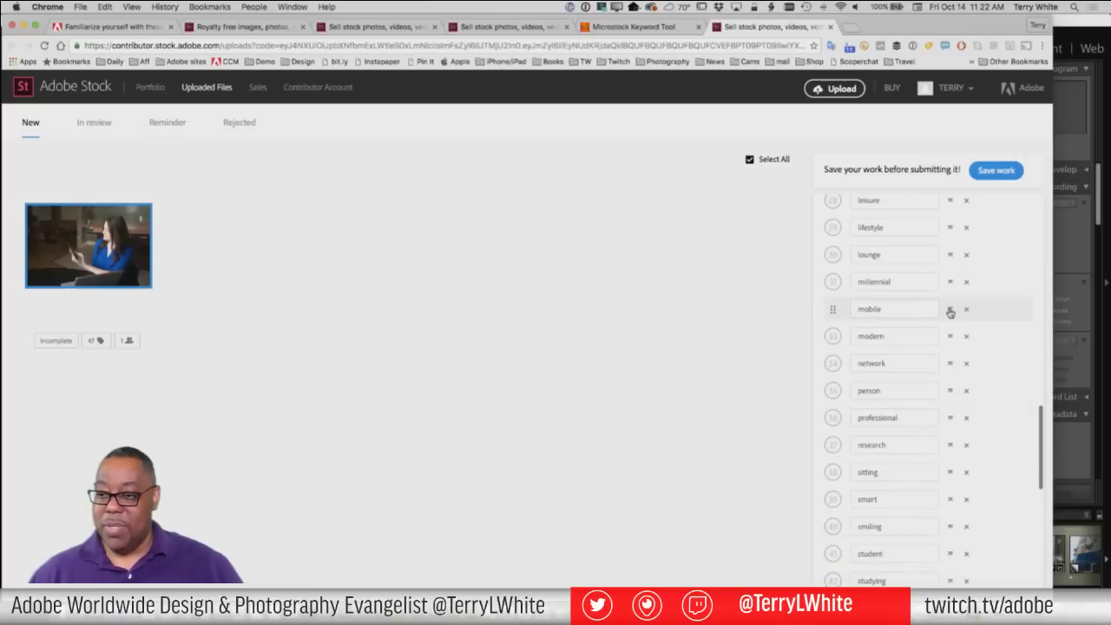
{"action": "scroll", "coordinate": [886, 300], "scroll_direction": "up", "scroll_amount": 10}
{"action": "scroll", "coordinate": [885, 300], "scroll_direction": "up", "scroll_amount": 5}
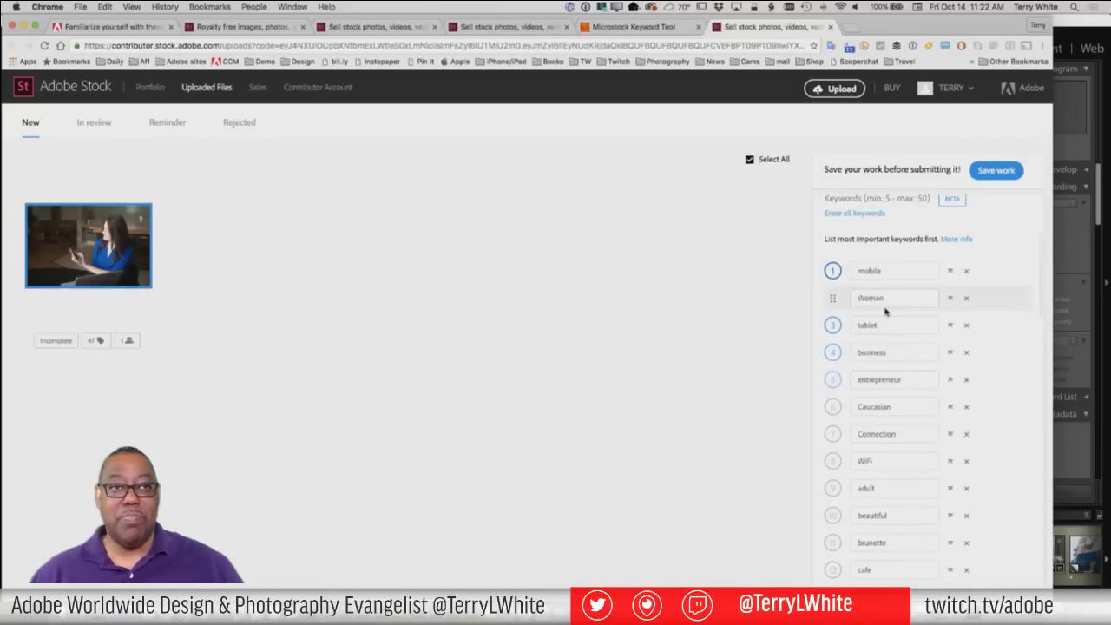
{"action": "left_click_drag", "start_coordinate": [831, 270], "coordinate": [831, 379]}
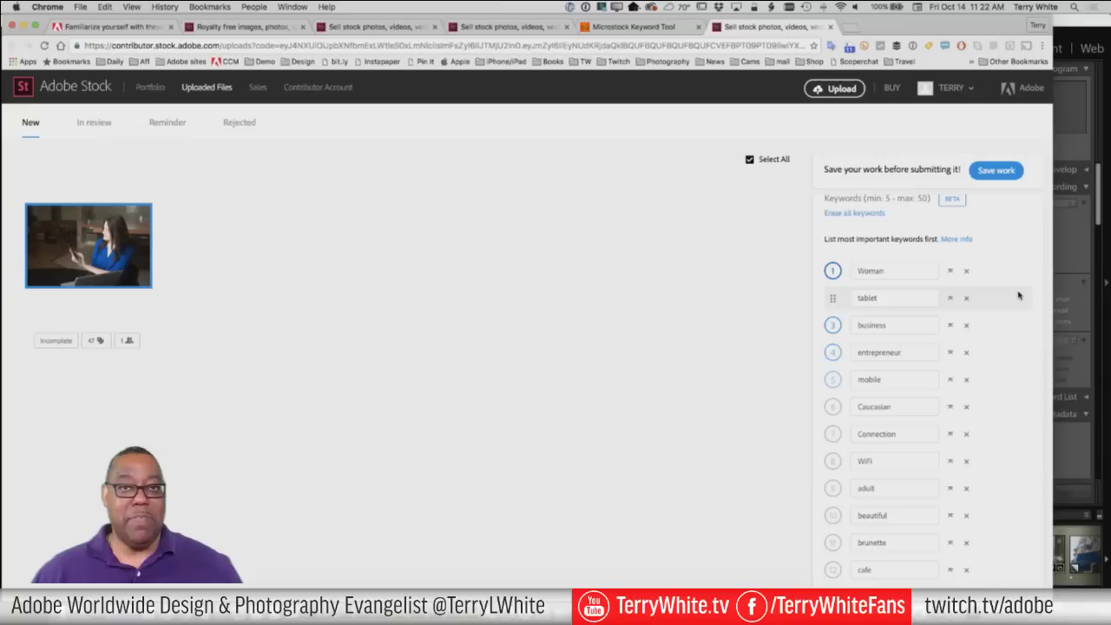
{"action": "left_click", "coordinate": [1007, 172]}
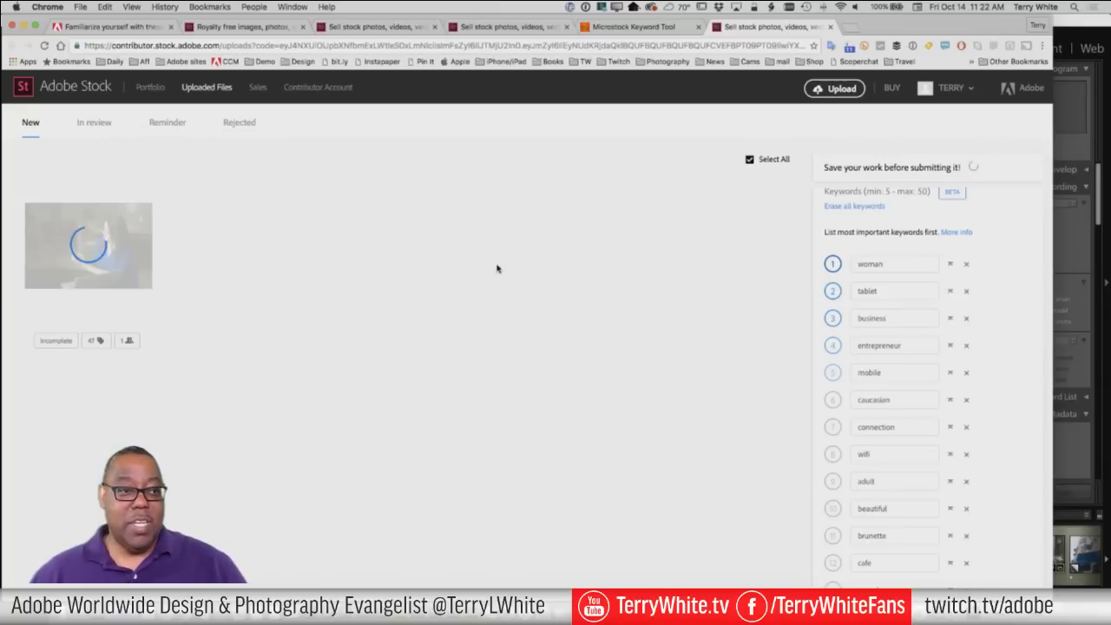
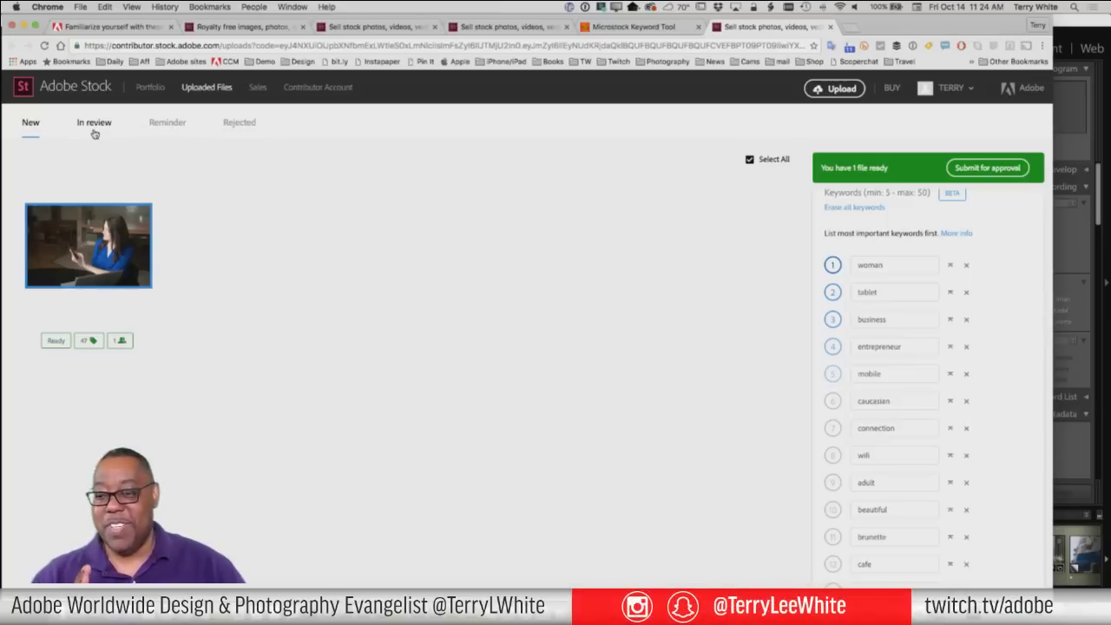
Move the keyword "professional" up to sixth place in the keyword list, directly after "mobile"
{"action": "scroll", "coordinate": [984, 395], "scroll_direction": "down", "scroll_amount": 3}
{"action": "scroll", "coordinate": [984, 396], "scroll_direction": "down", "scroll_amount": 15}
{"action": "scroll", "coordinate": [974, 389], "scroll_direction": "up", "scroll_amount": 1}
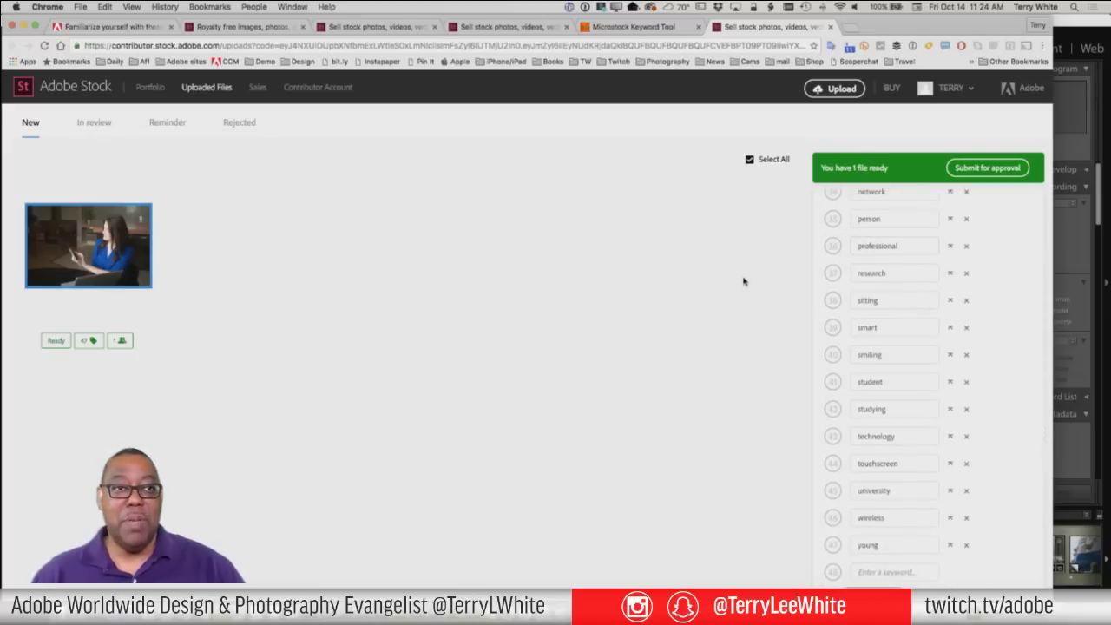
{"action": "scroll", "coordinate": [850, 324], "scroll_direction": "up", "scroll_amount": 1}
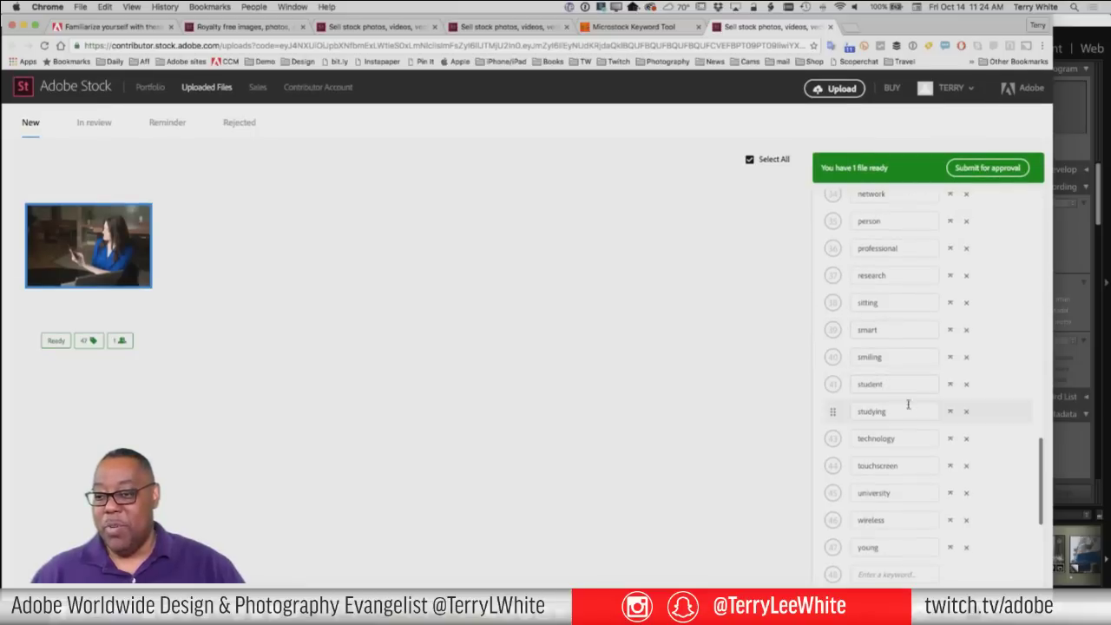
{"action": "scroll", "coordinate": [934, 405], "scroll_direction": "up", "scroll_amount": 5}
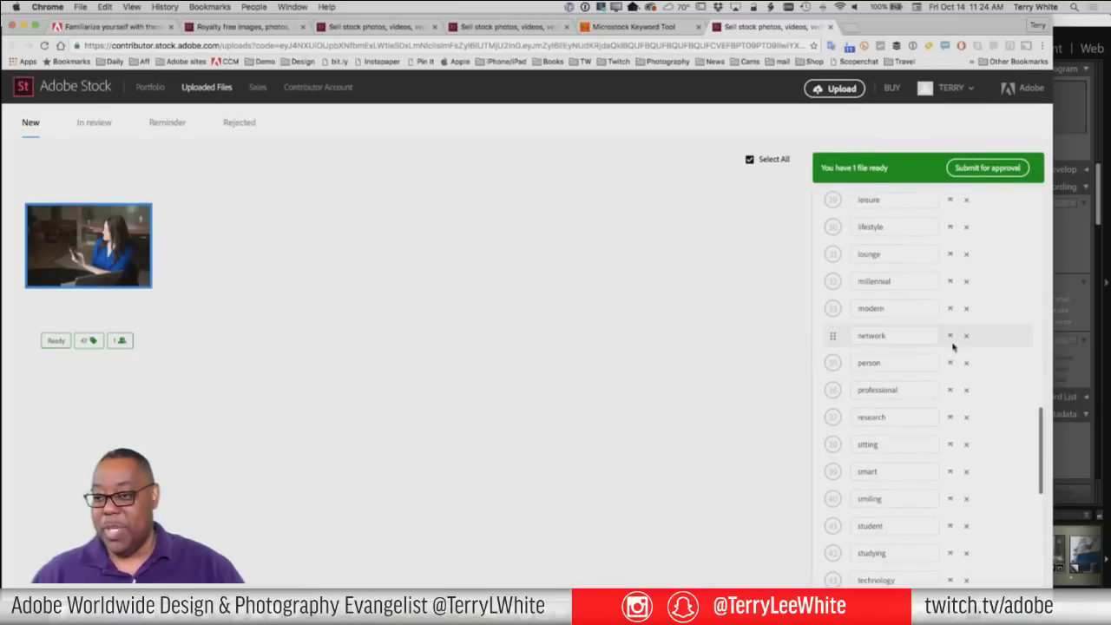
{"action": "left_click", "coordinate": [951, 389]}
{"action": "scroll", "coordinate": [919, 338], "scroll_direction": "up", "scroll_amount": 4}
{"action": "scroll", "coordinate": [919, 338], "scroll_direction": "up", "scroll_amount": 15}
{"action": "scroll", "coordinate": [850, 297], "scroll_direction": "down", "scroll_amount": 3}
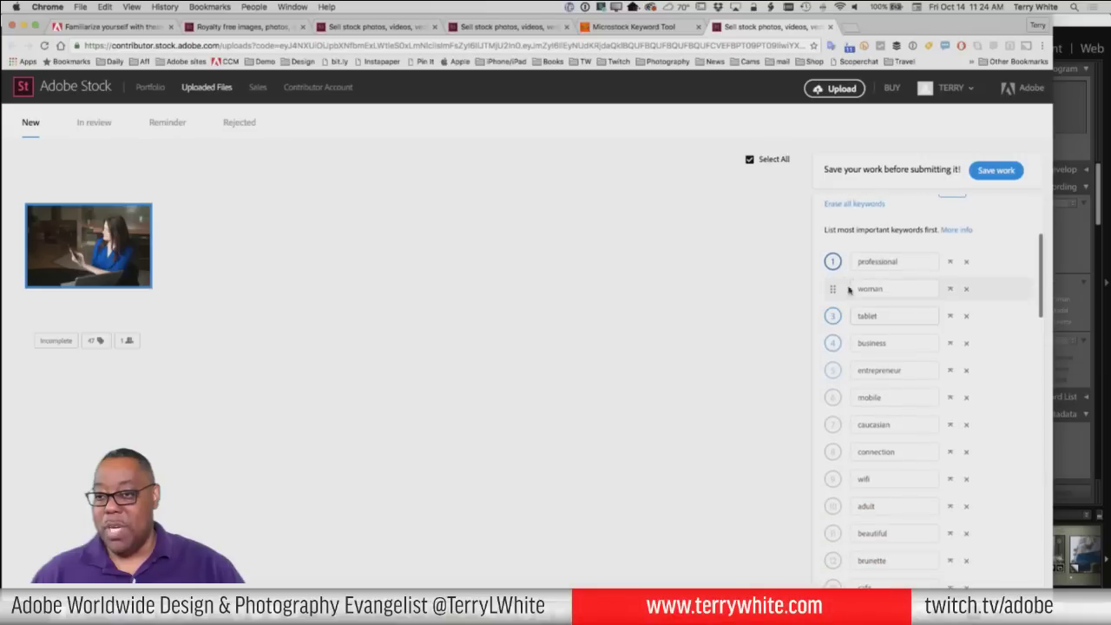
{"action": "left_click_drag", "start_coordinate": [832, 262], "coordinate": [829, 396]}
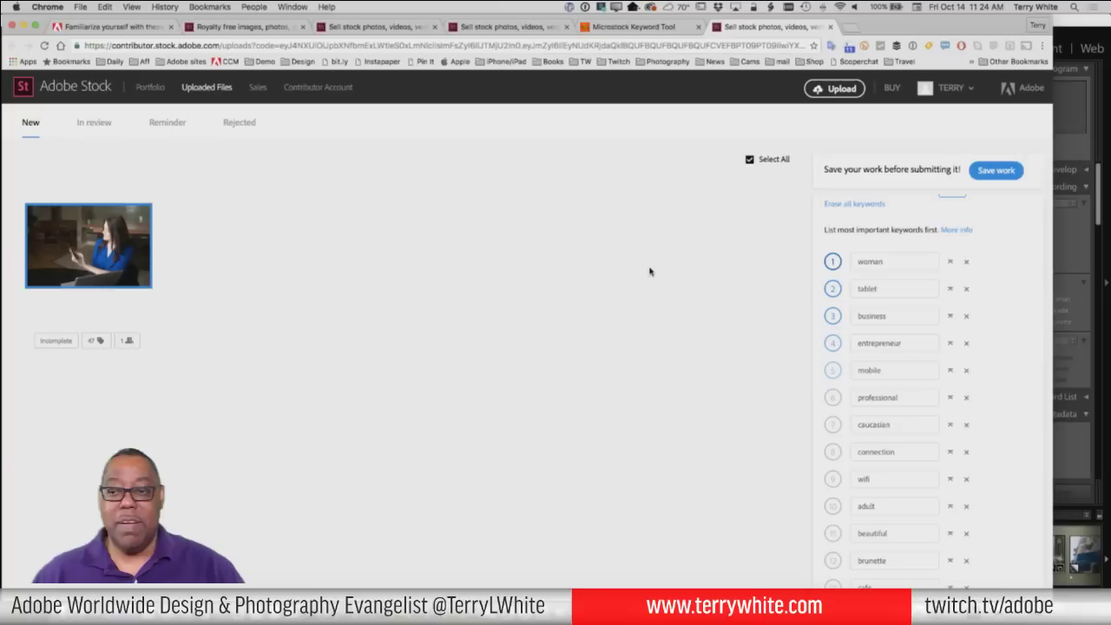
Move the keywords "wifi", "beautiful" and "brunette" up to seventh, eighth and tenth place, and save the photo's details
{"action": "left_click_drag", "start_coordinate": [833, 481], "coordinate": [834, 430]}
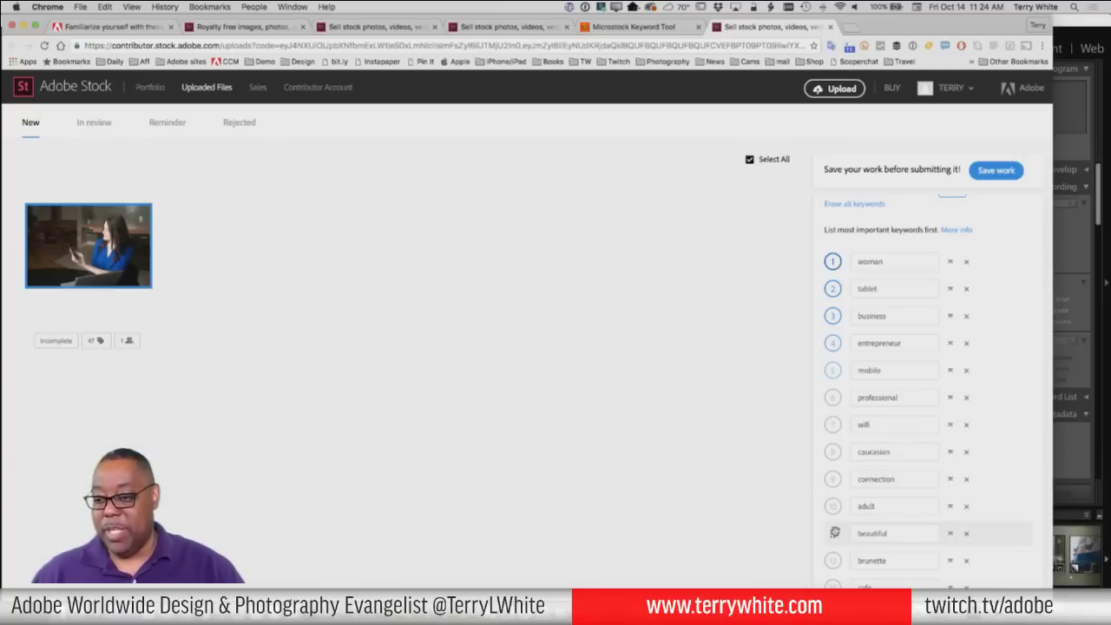
{"action": "left_click_drag", "start_coordinate": [834, 532], "coordinate": [834, 447]}
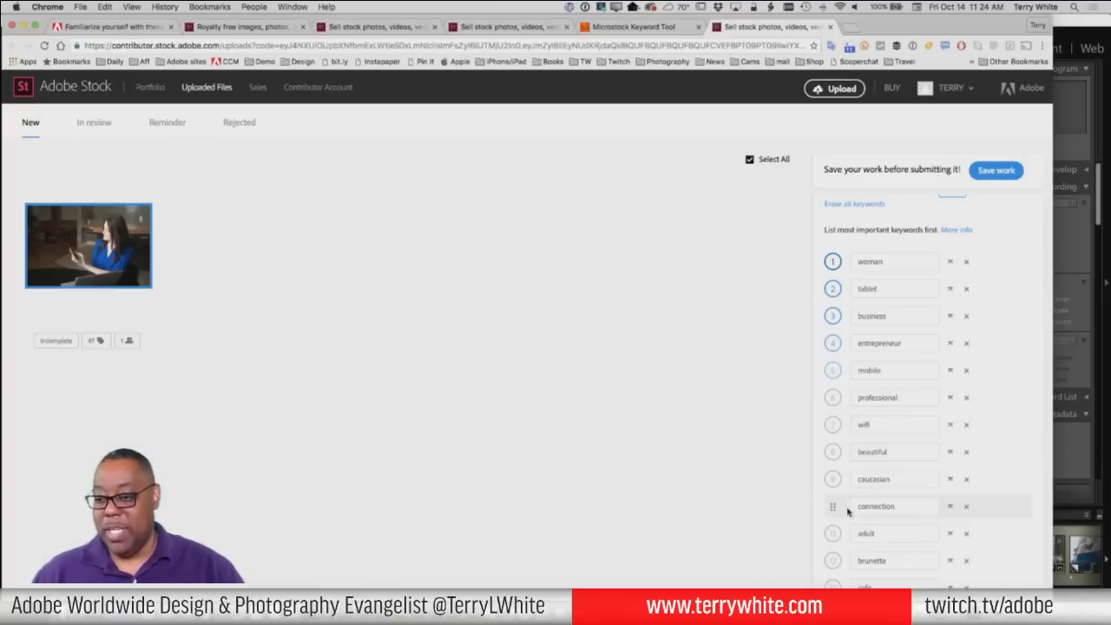
{"action": "left_click_drag", "start_coordinate": [833, 560], "coordinate": [833, 506]}
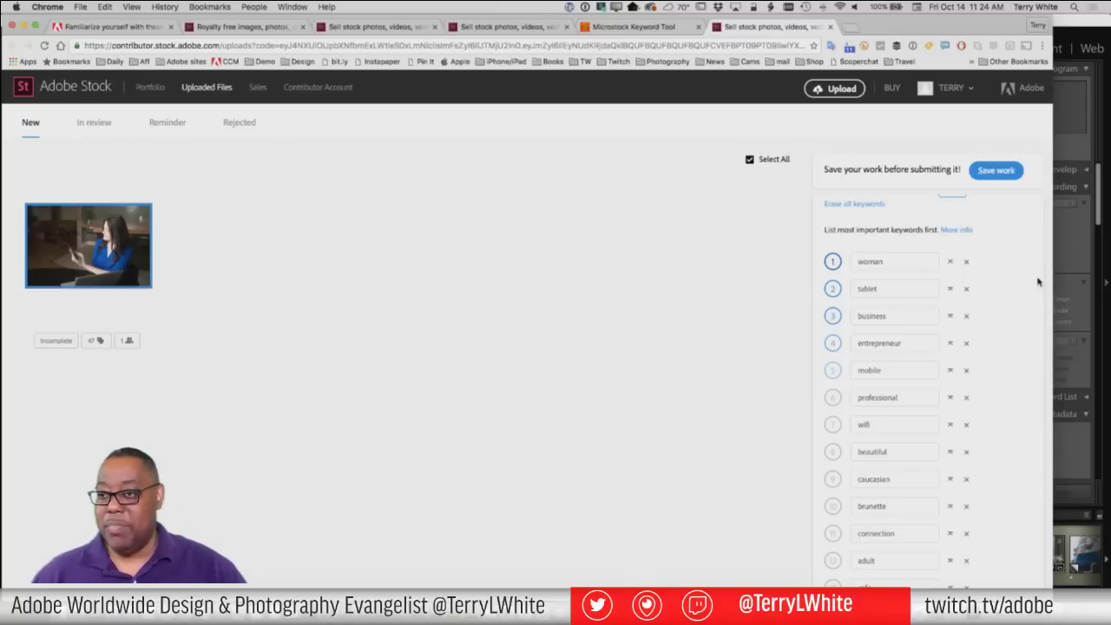
{"action": "scroll", "coordinate": [1031, 236], "scroll_direction": "up", "scroll_amount": 1}
{"action": "scroll", "coordinate": [1031, 236], "scroll_direction": "up", "scroll_amount": 4}
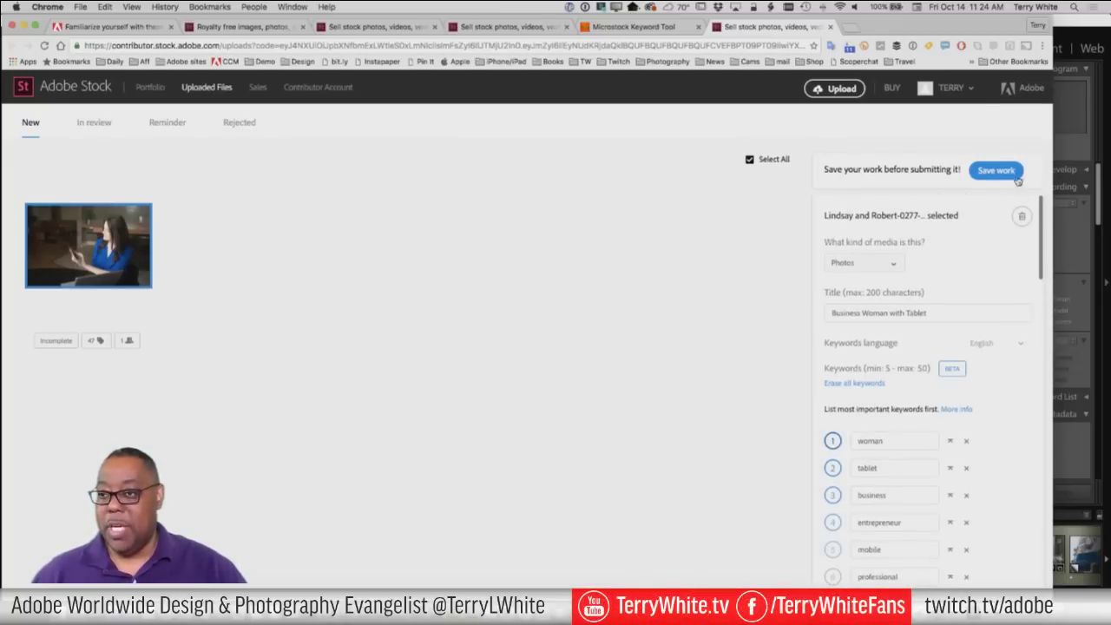
{"action": "left_click", "coordinate": [998, 170]}
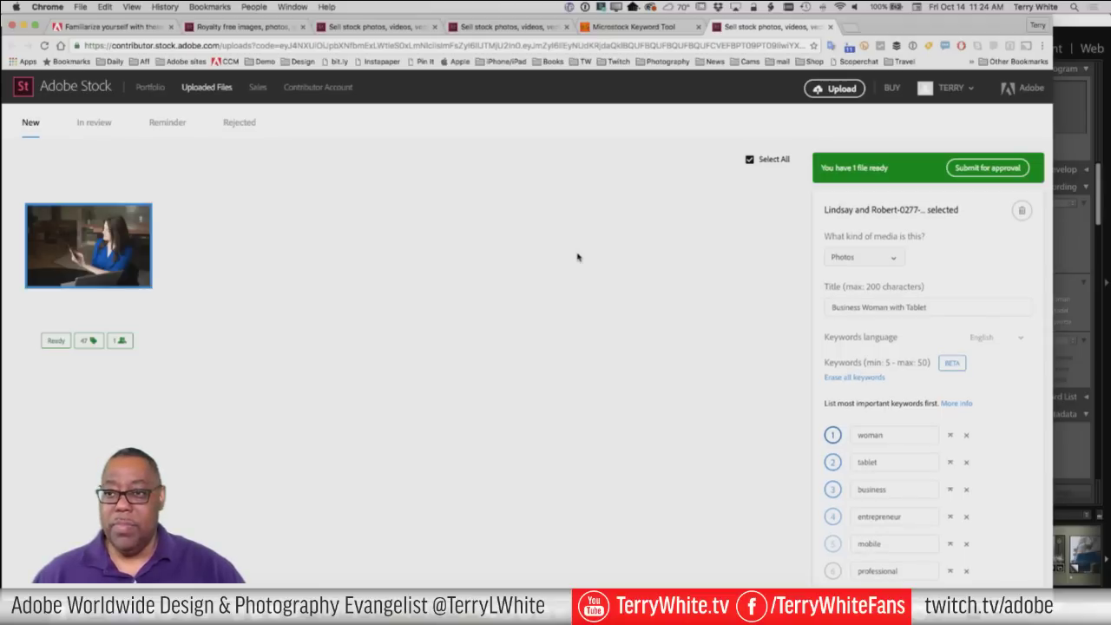
Open and dismiss the submission dialog without submitting, and add the keyword "remote" at the end of the keyword list
{"action": "left_click", "coordinate": [998, 171]}
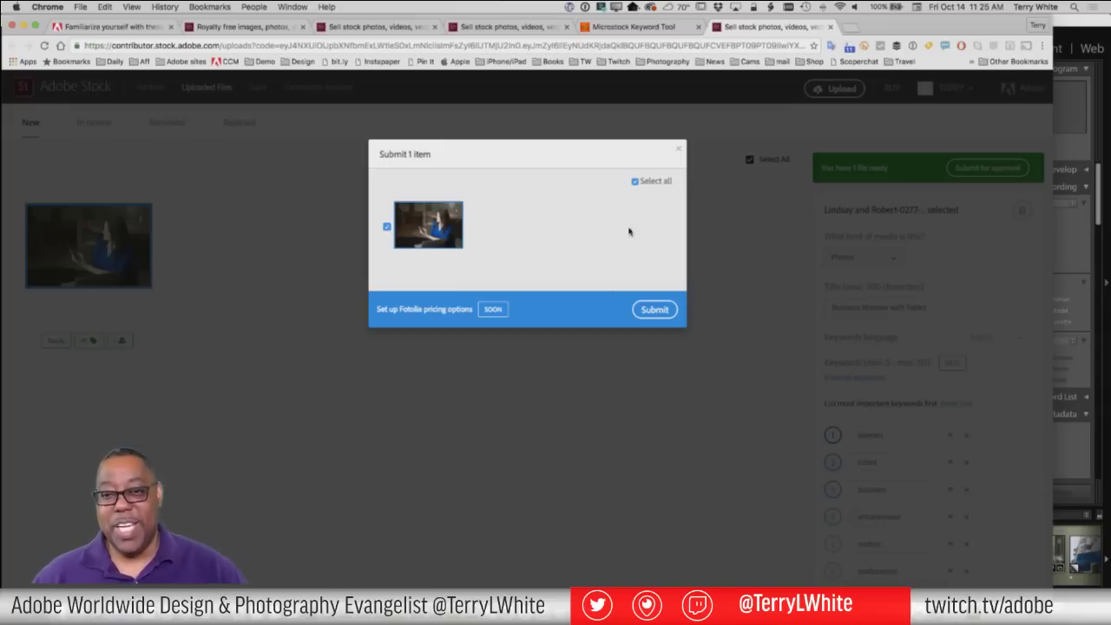
{"action": "left_click", "coordinate": [679, 149]}
{"action": "scroll", "coordinate": [919, 473], "scroll_direction": "down", "scroll_amount": 15}
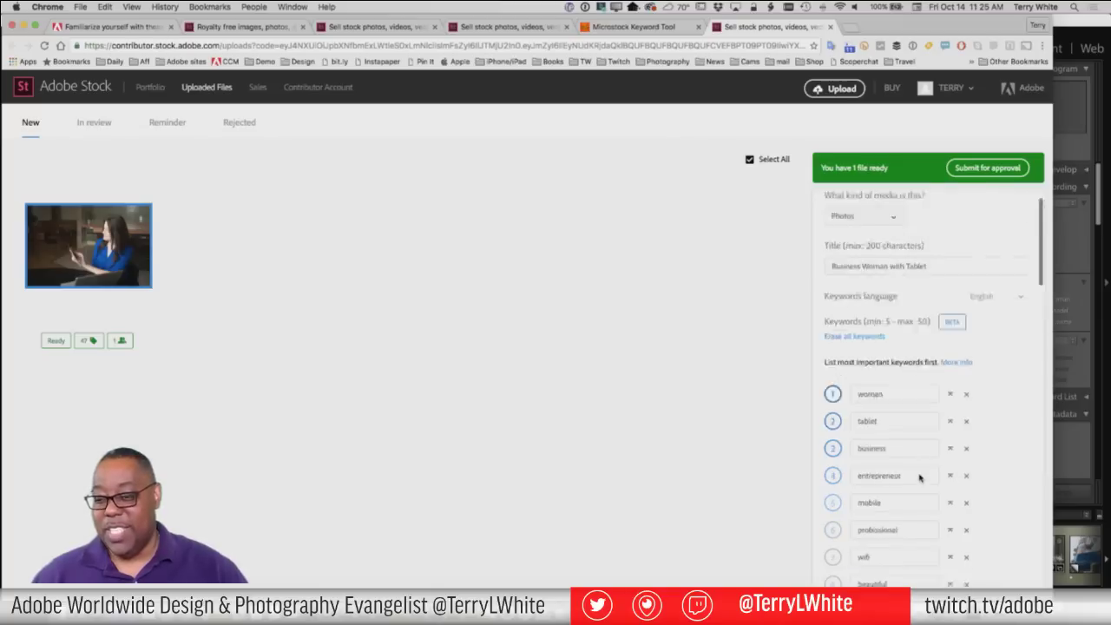
{"action": "scroll", "coordinate": [919, 474], "scroll_direction": "down", "scroll_amount": 8}
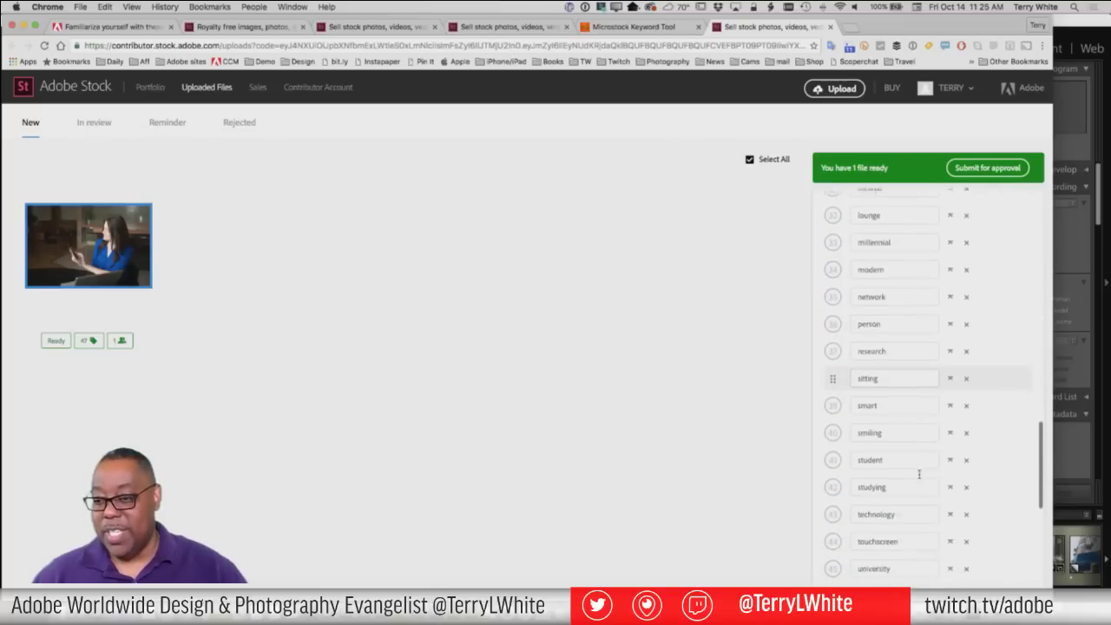
{"action": "left_click", "coordinate": [877, 352]}
{"action": "type", "text": "re"}
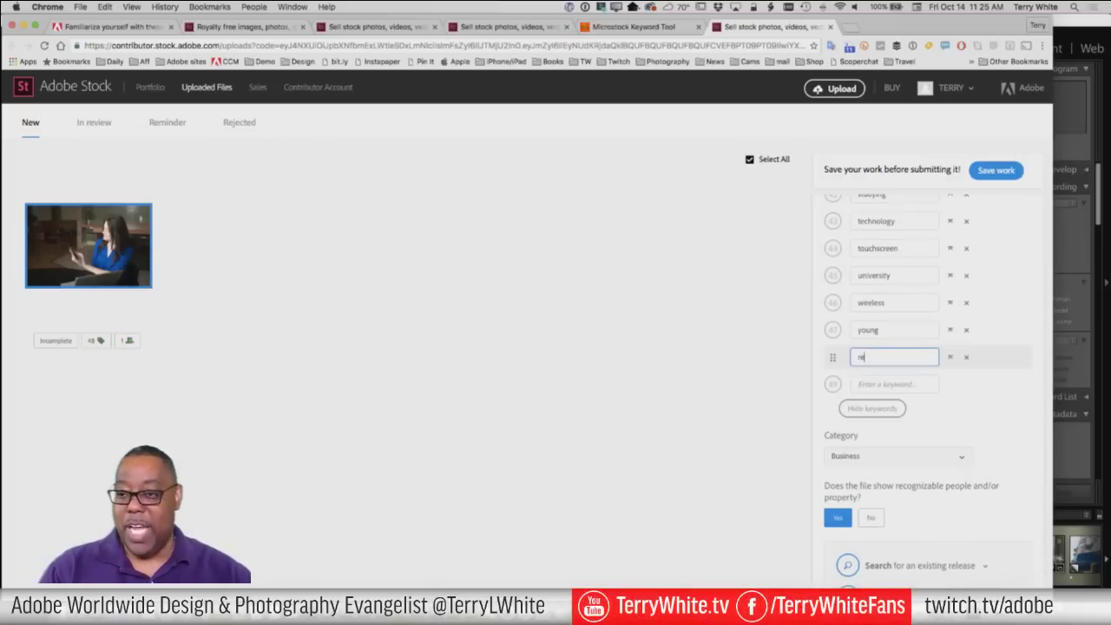
{"action": "type", "text": "mote"}
{"action": "key", "text": "Return"}
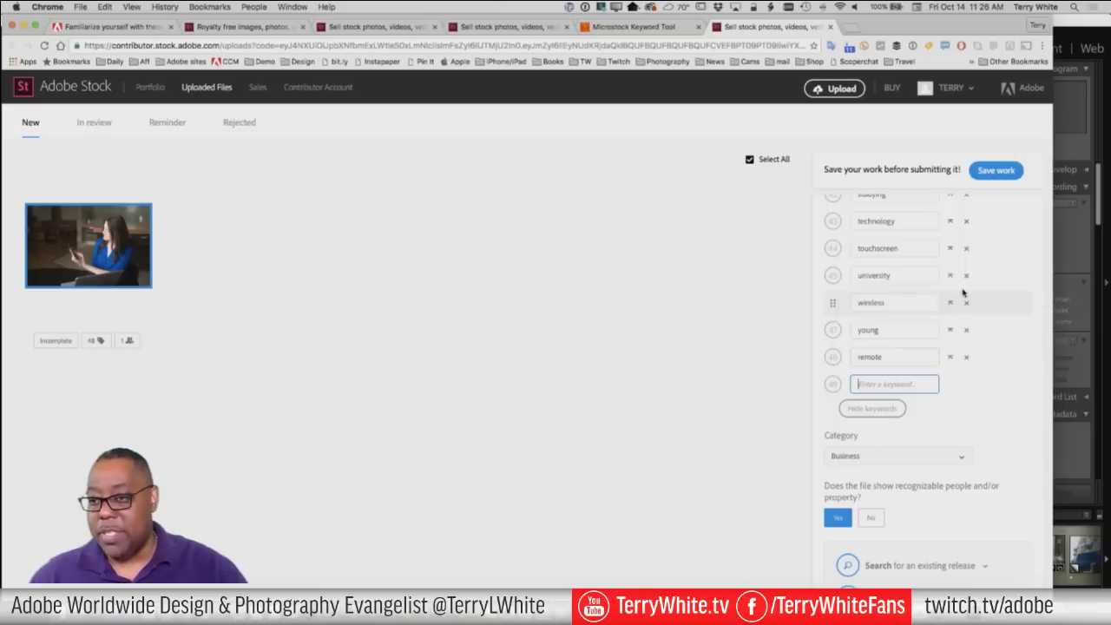
Add the keyword "freelancer" directly after "remote" at the end of the keyword list
{"action": "scroll", "coordinate": [958, 294], "scroll_direction": "up", "scroll_amount": 10}
{"action": "scroll", "coordinate": [958, 293], "scroll_direction": "up", "scroll_amount": 5}
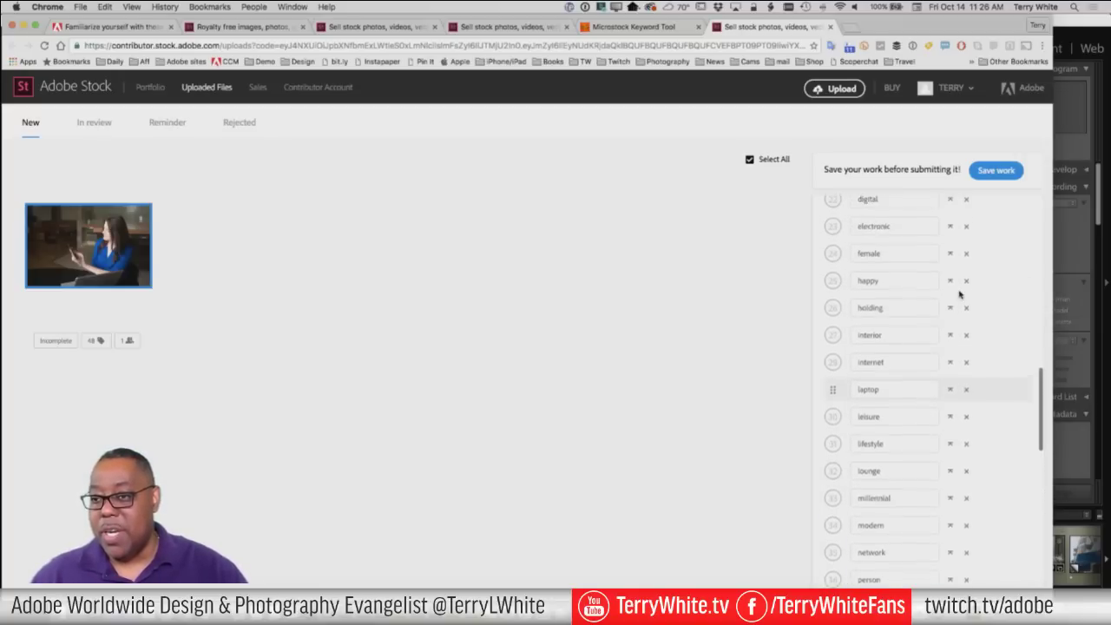
{"action": "scroll", "coordinate": [958, 293], "scroll_direction": "down", "scroll_amount": 15}
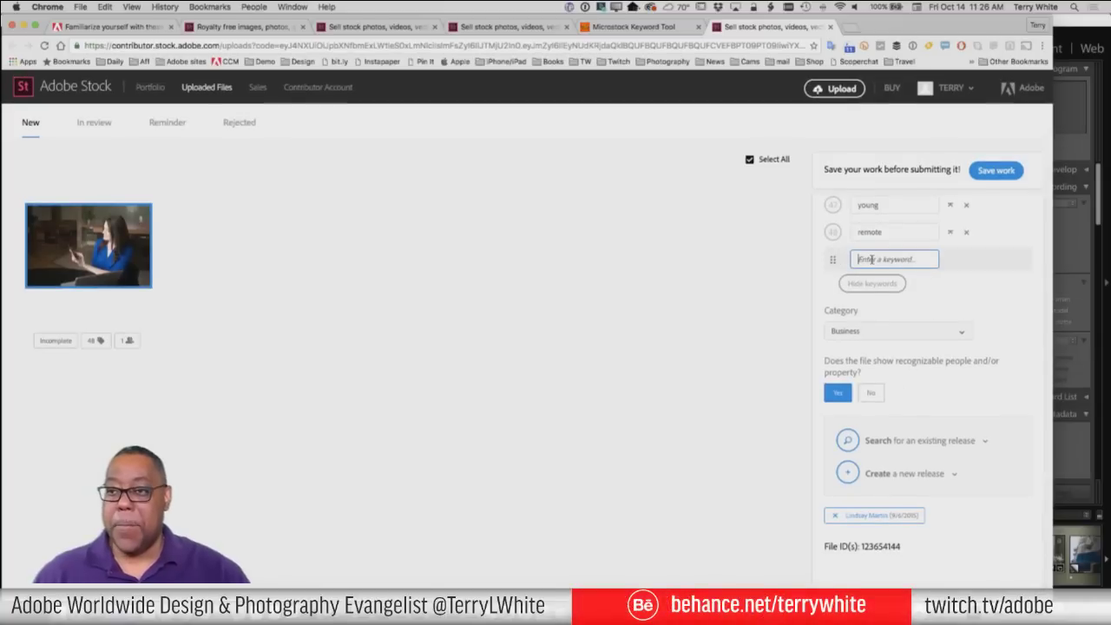
{"action": "type", "text": "freel"}
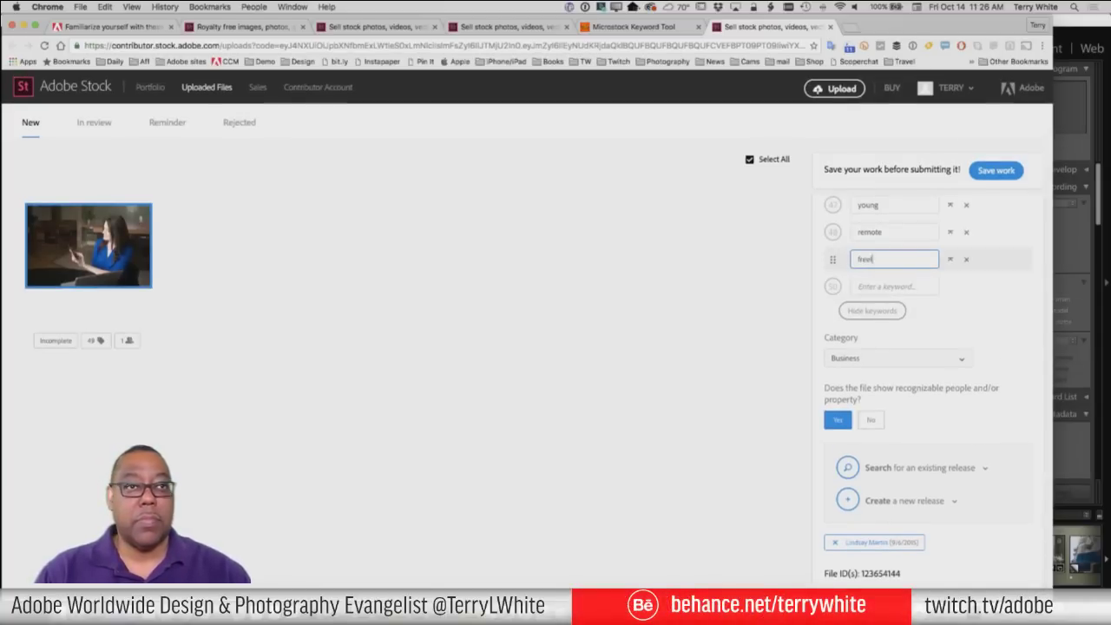
{"action": "type", "text": "ancer"}
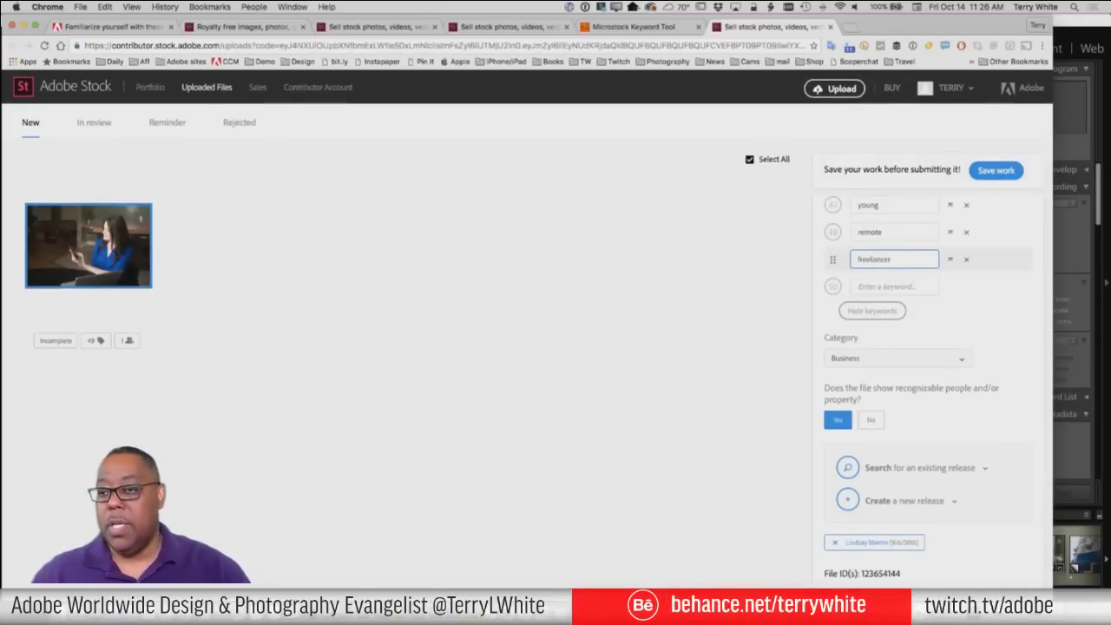
{"action": "left_click", "coordinate": [956, 311]}
{"action": "left_click", "coordinate": [927, 287]}
{"action": "scroll", "coordinate": [973, 305], "scroll_direction": "up", "scroll_amount": 4}
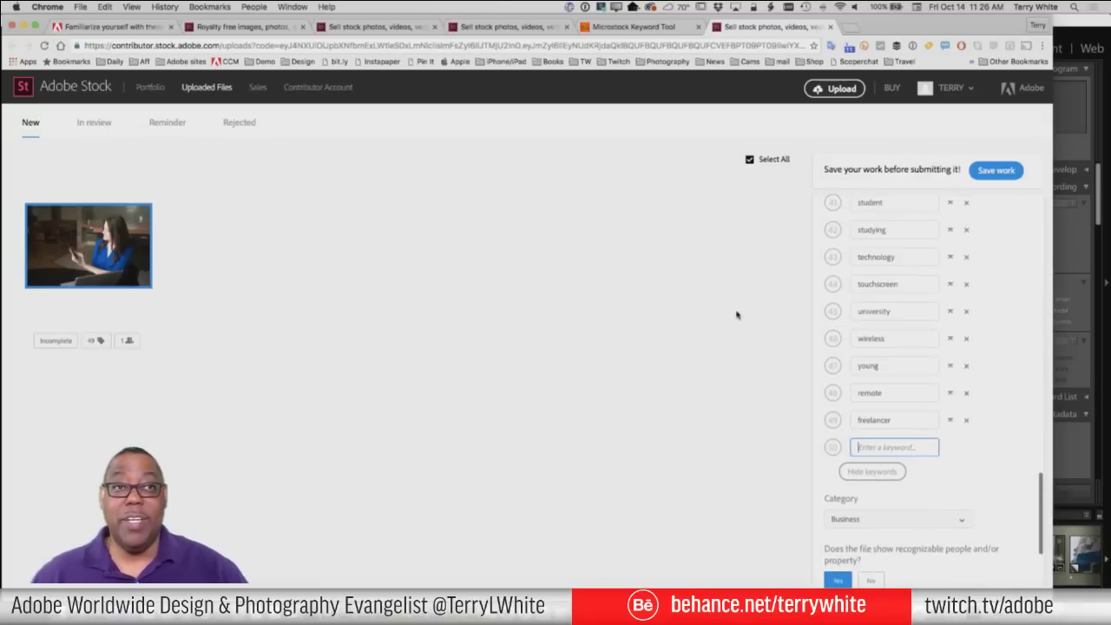
Save the photo's details and submit the selected photo for approval
{"action": "left_click", "coordinate": [996, 170]}
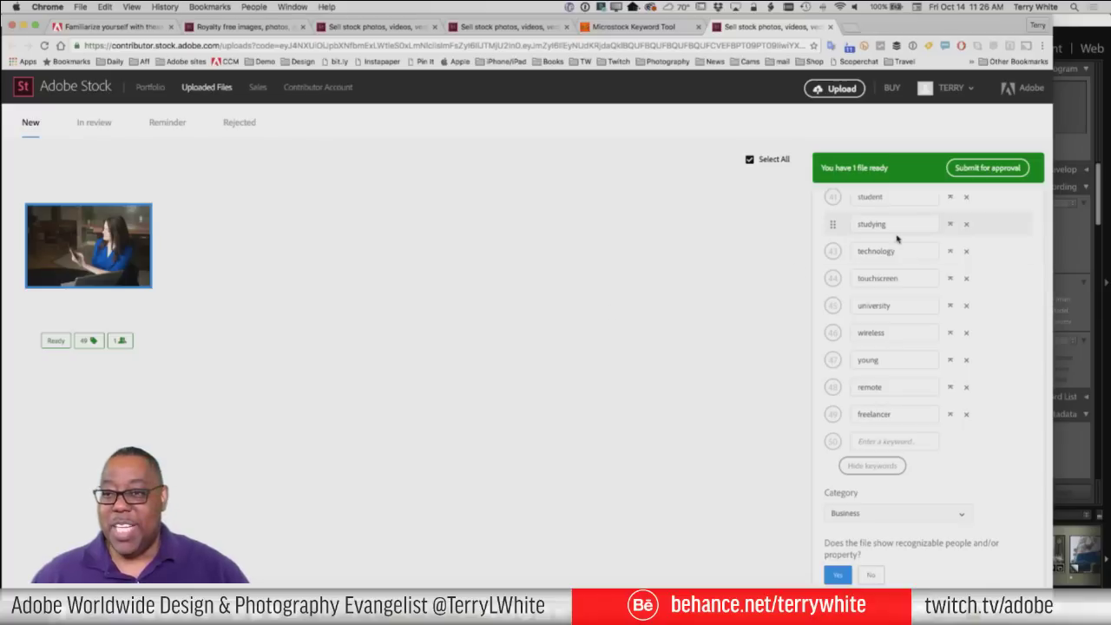
{"action": "left_click", "coordinate": [967, 170]}
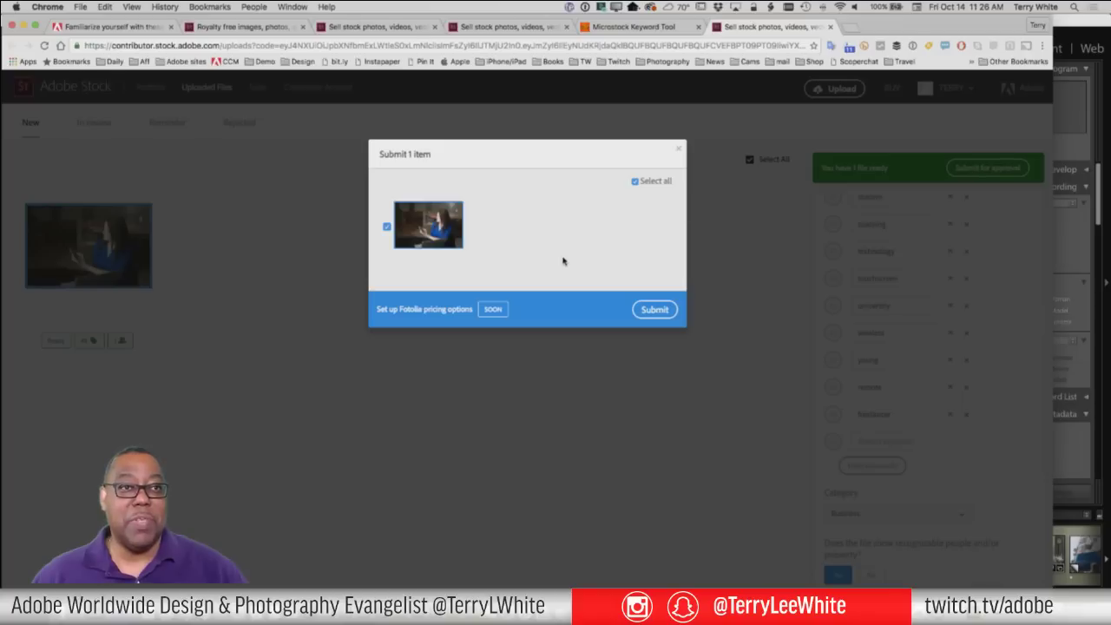
{"action": "left_click", "coordinate": [652, 311]}
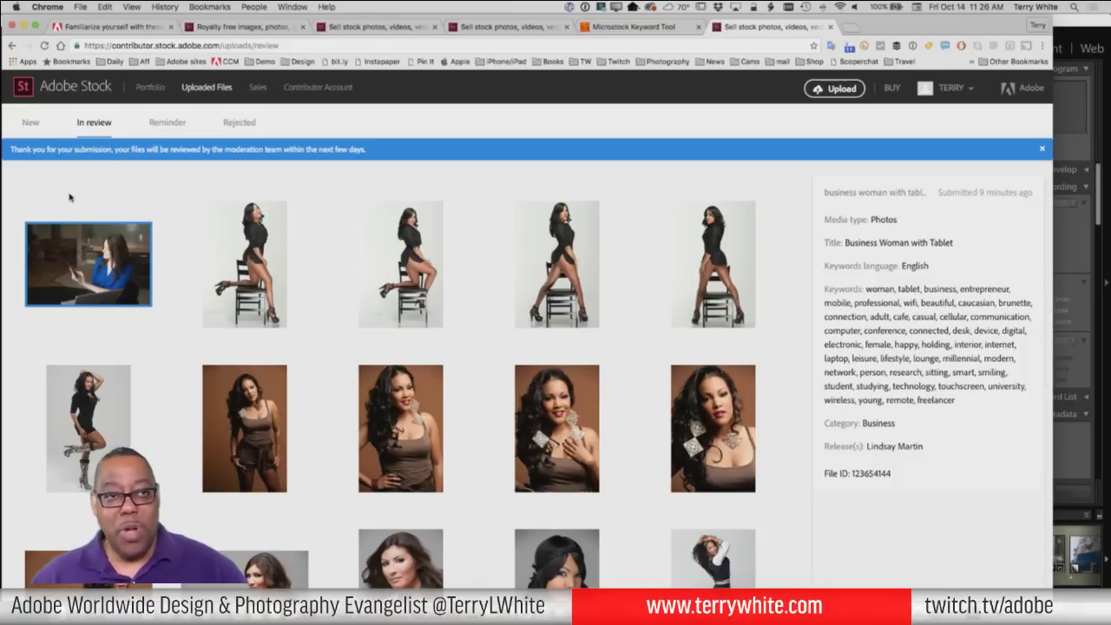
Look through the photos that are in review, and return to the list of new uploads
{"action": "scroll", "coordinate": [133, 226], "scroll_direction": "down", "scroll_amount": 5}
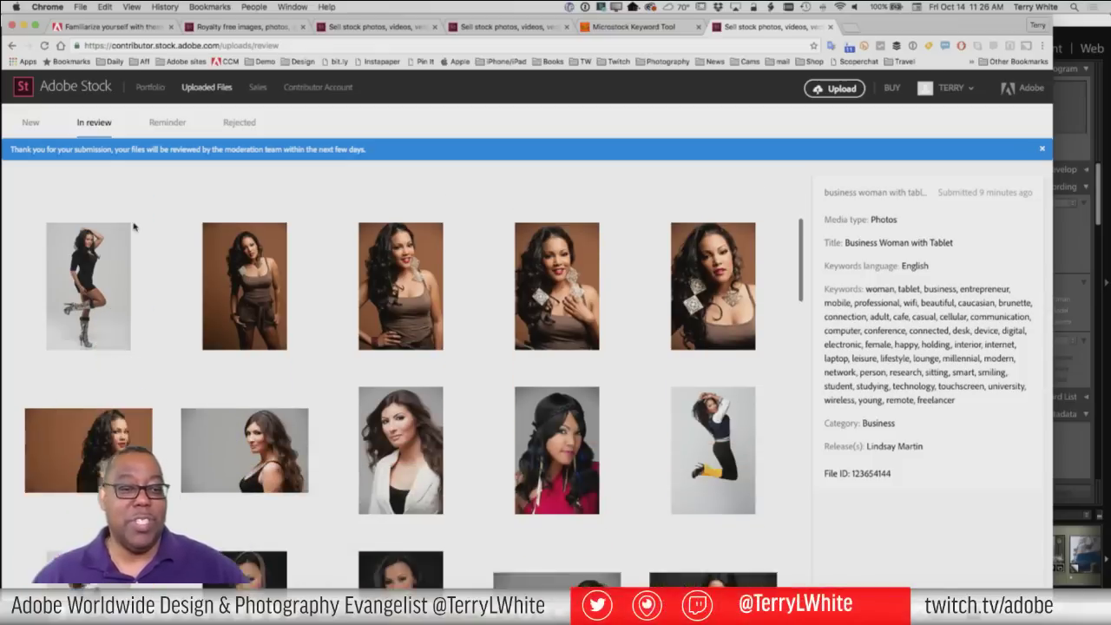
{"action": "scroll", "coordinate": [134, 226], "scroll_direction": "down", "scroll_amount": 6}
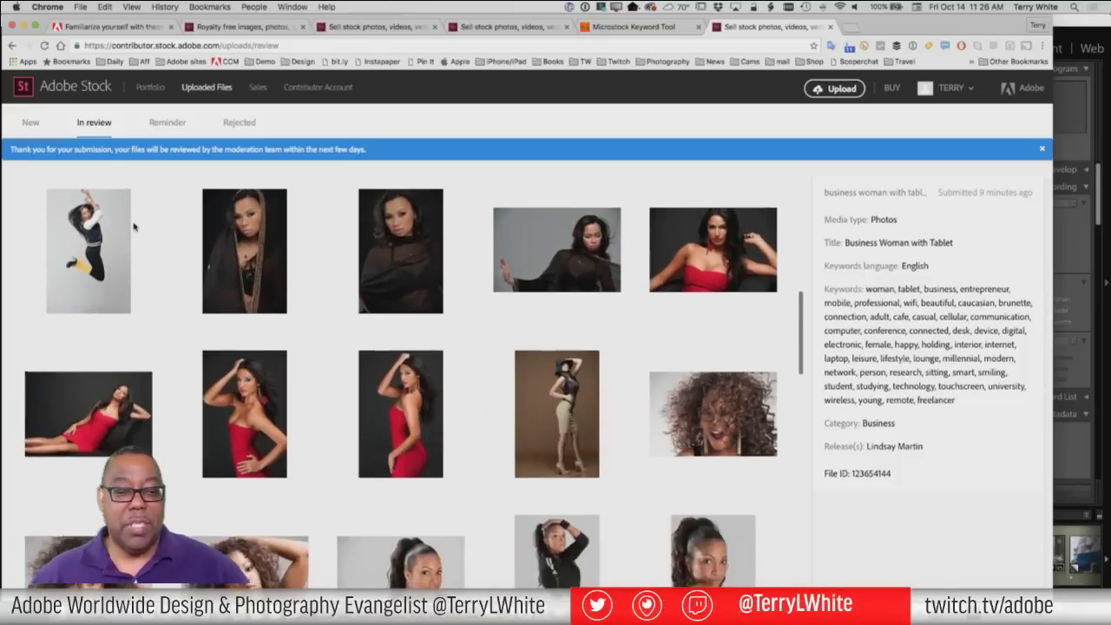
{"action": "scroll", "coordinate": [134, 225], "scroll_direction": "down", "scroll_amount": 6}
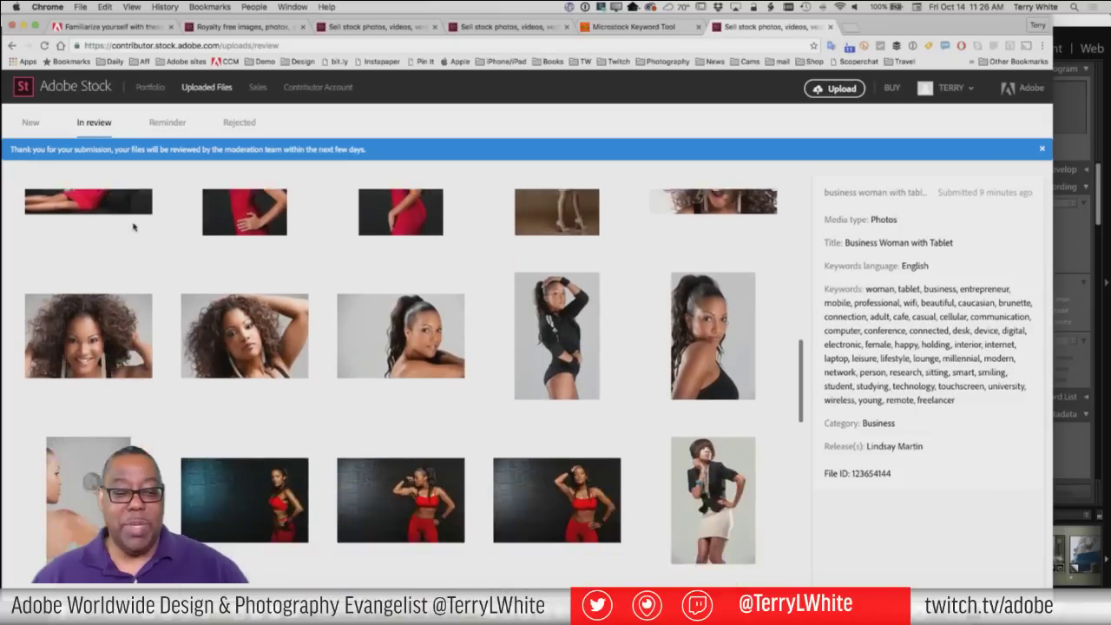
{"action": "scroll", "coordinate": [133, 226], "scroll_direction": "down", "scroll_amount": 2}
{"action": "scroll", "coordinate": [134, 226], "scroll_direction": "up", "scroll_amount": 6}
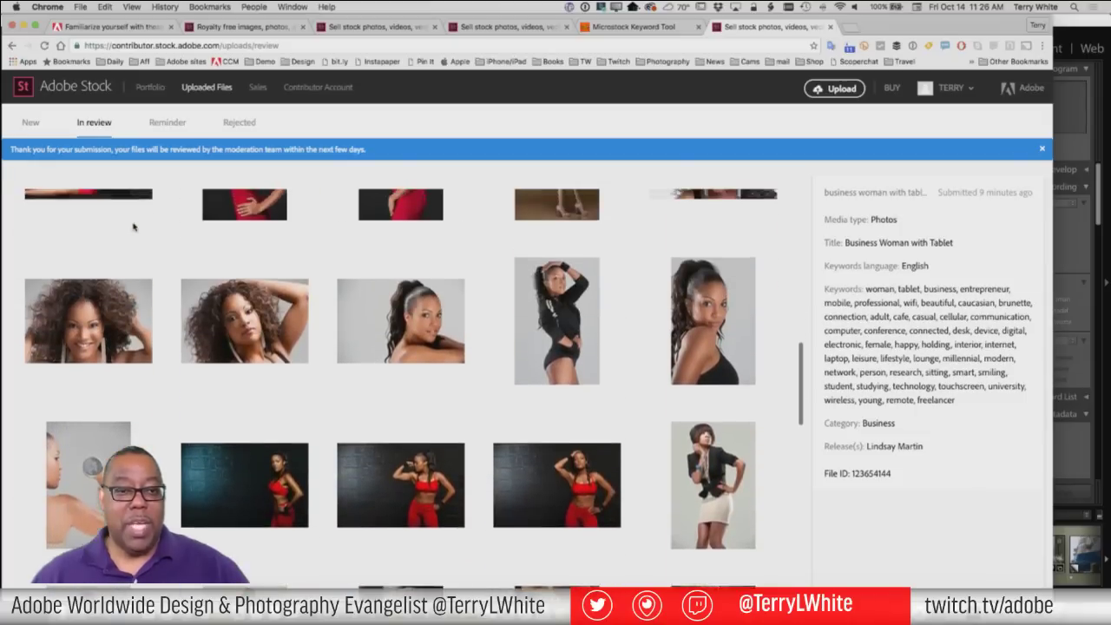
{"action": "scroll", "coordinate": [134, 225], "scroll_direction": "up", "scroll_amount": 1}
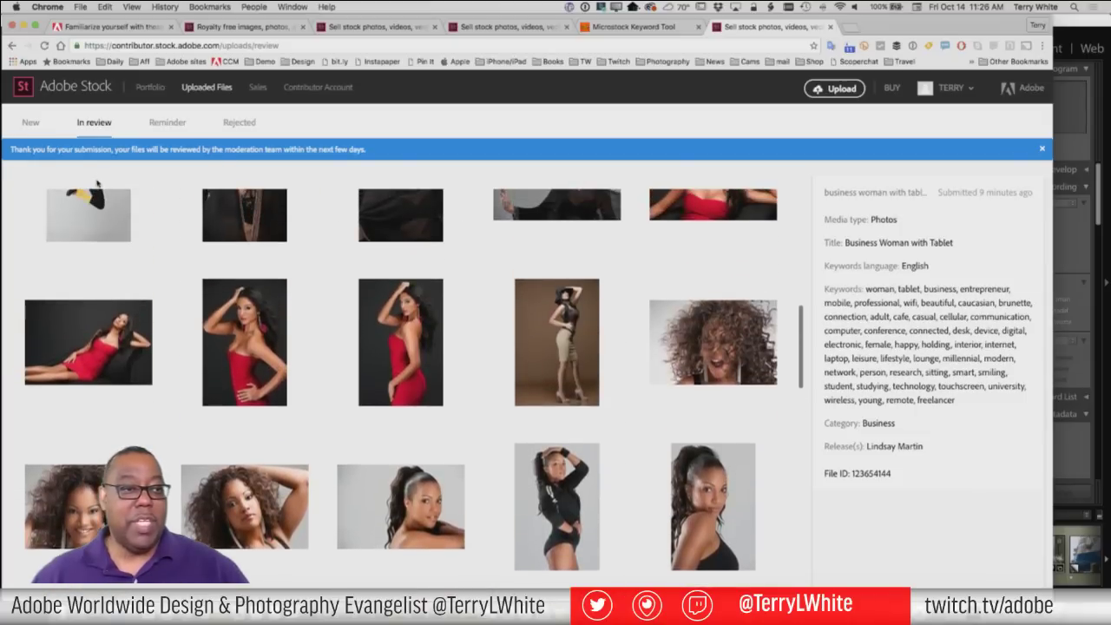
{"action": "left_click", "coordinate": [30, 125]}
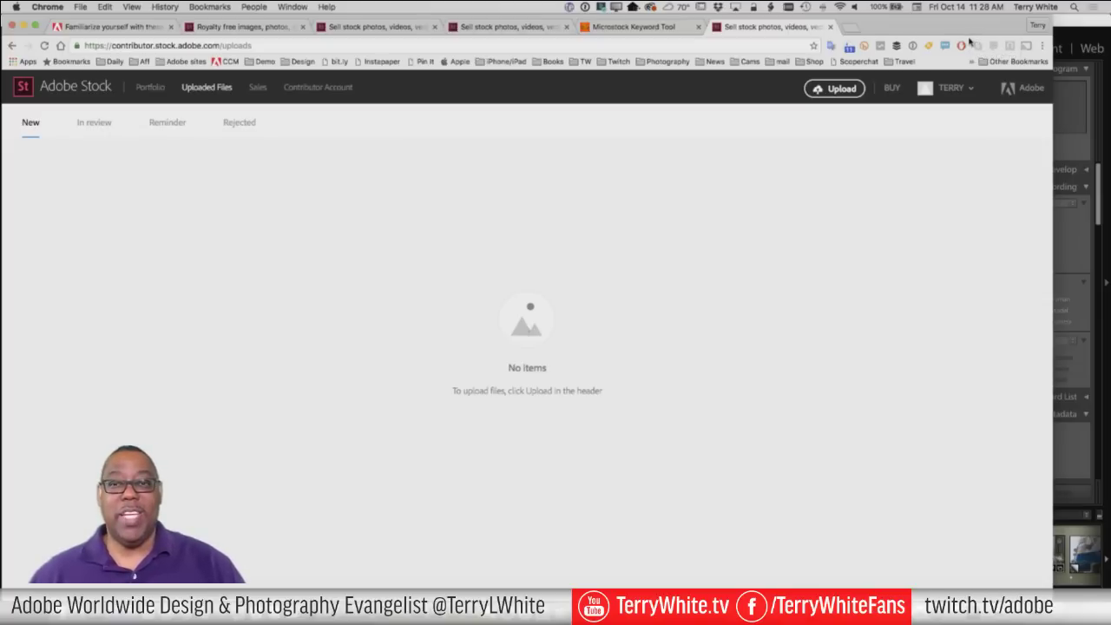
Switch to Lightroom and select the photo of the businesswoman in blue with the tablet in the Adobe Stock published photos
{"action": "left_click", "coordinate": [1060, 19]}
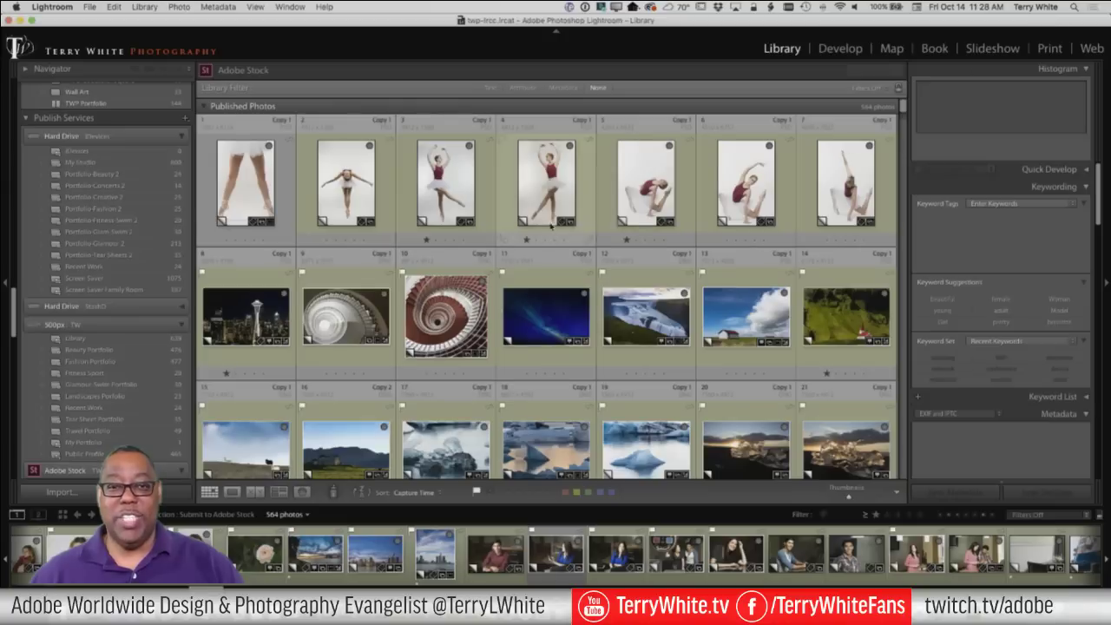
{"action": "scroll", "coordinate": [437, 219], "scroll_direction": "down", "scroll_amount": 15}
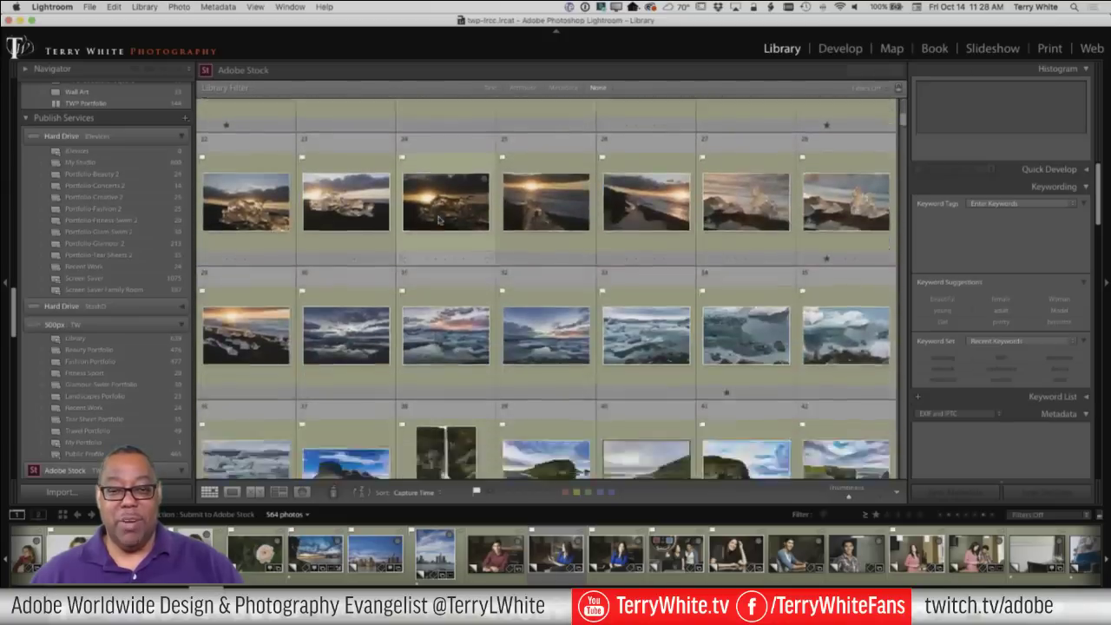
{"action": "scroll", "coordinate": [440, 220], "scroll_direction": "down", "scroll_amount": 20}
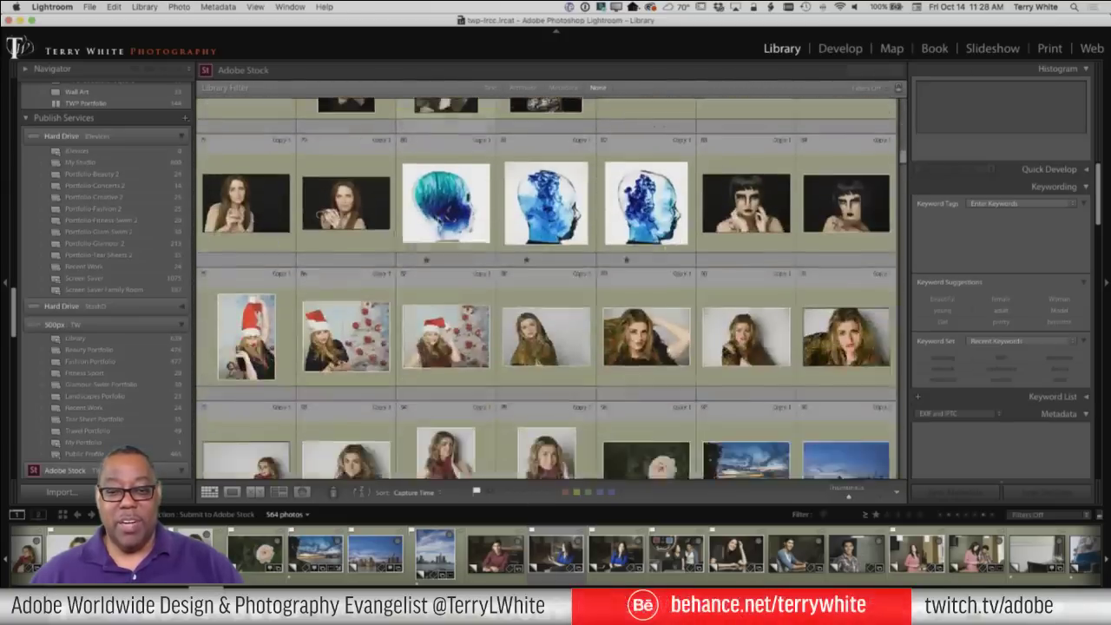
{"action": "scroll", "coordinate": [440, 222], "scroll_direction": "up", "scroll_amount": 10}
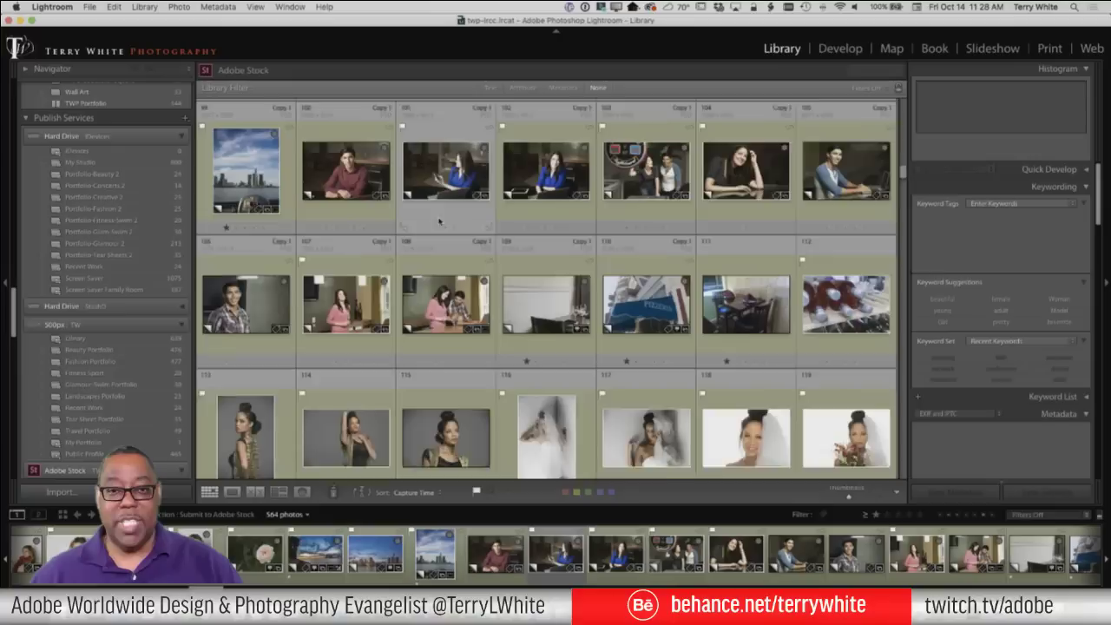
{"action": "left_click", "coordinate": [478, 248]}
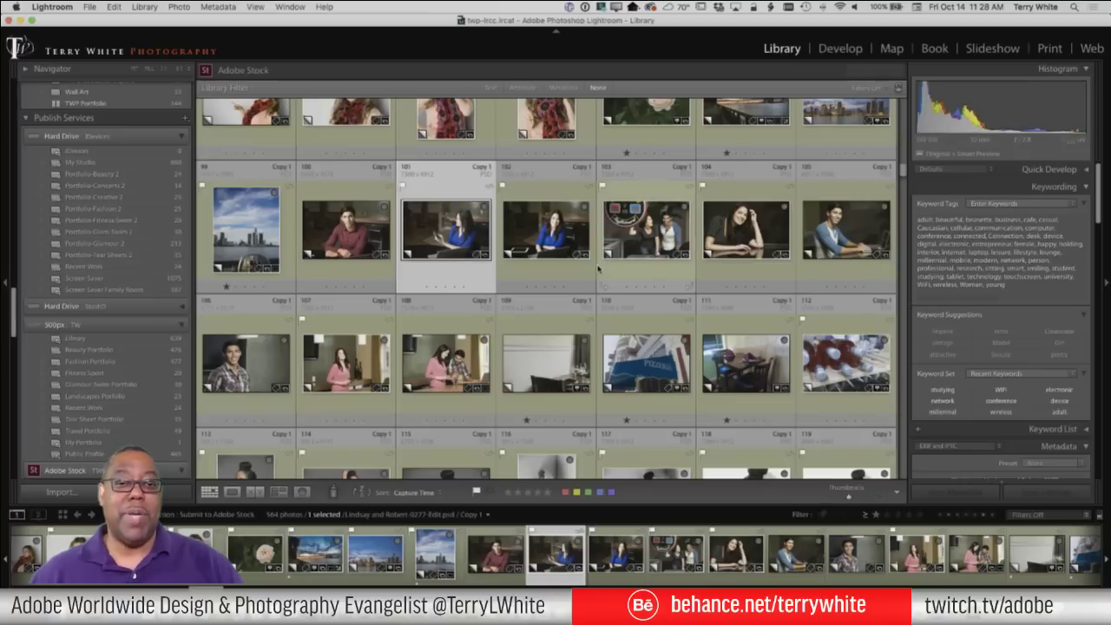
Review the technical requirements for images in the submission guidelines in Chrome, and return to the Adobe Stock published photos in Lightroom
{"action": "scroll", "coordinate": [596, 267], "scroll_direction": "up", "scroll_amount": 20}
{"action": "scroll", "coordinate": [598, 268], "scroll_direction": "up", "scroll_amount": 8}
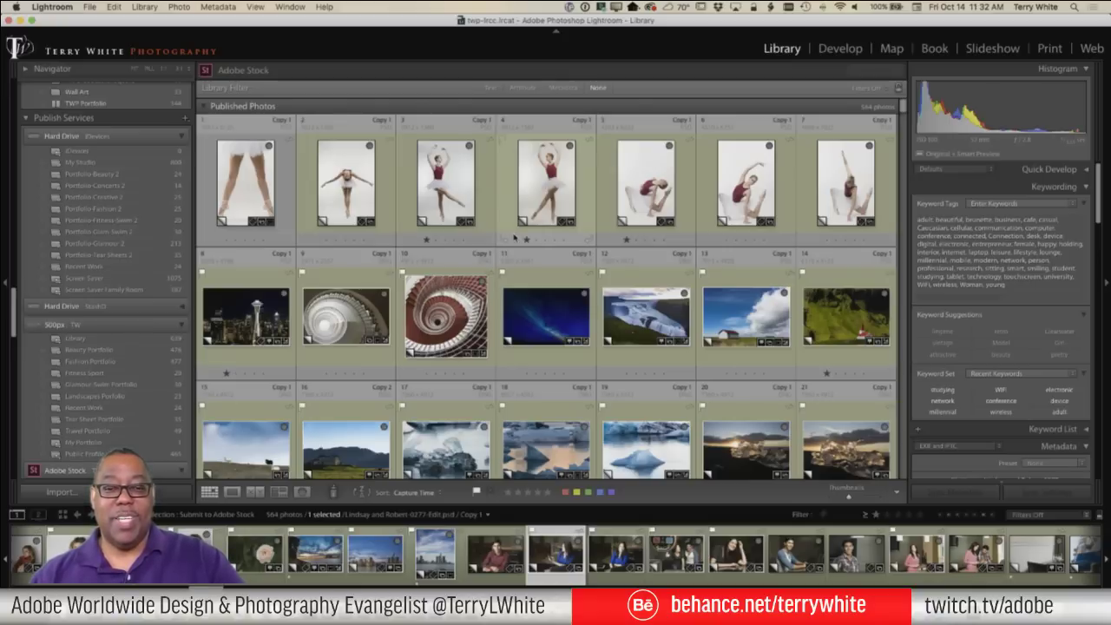
{"action": "key", "text": "super+Tab"}
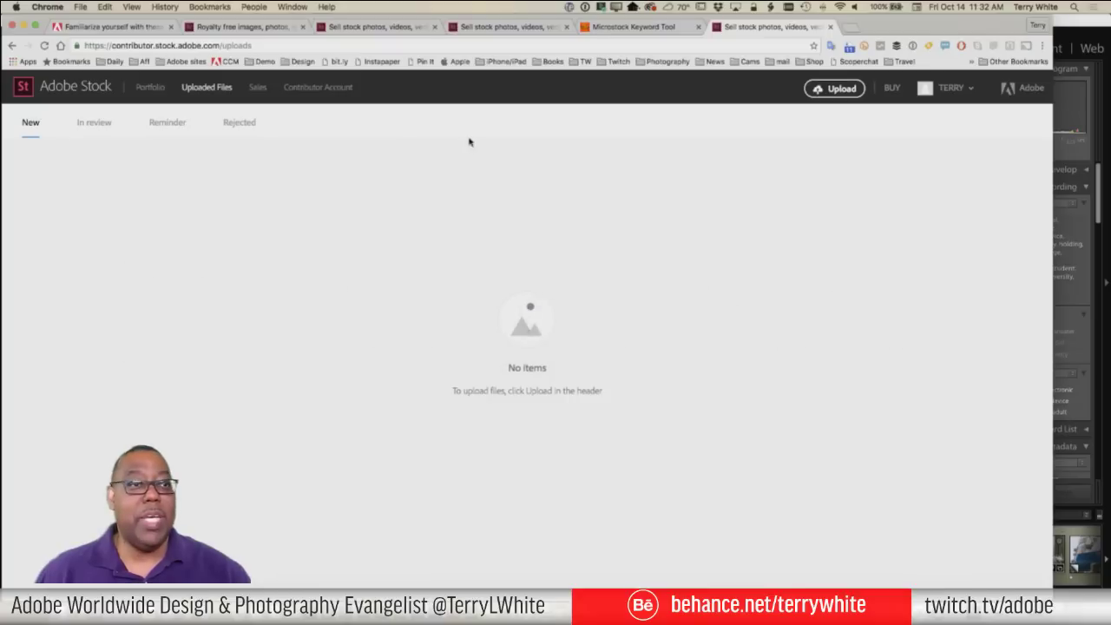
{"action": "left_click", "coordinate": [135, 27]}
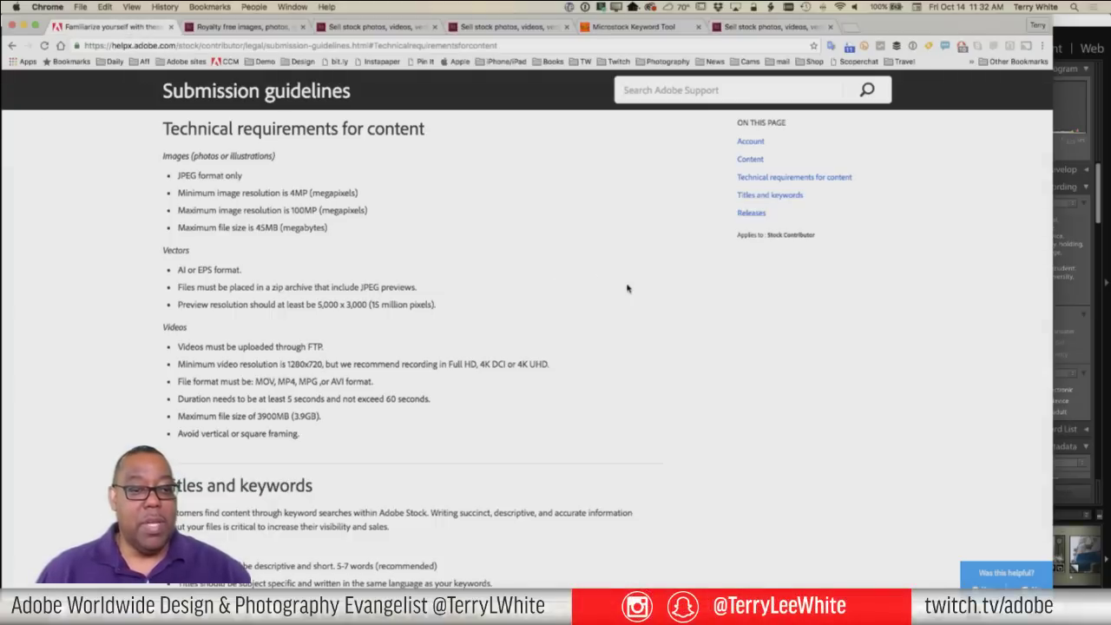
{"action": "scroll", "coordinate": [644, 290], "scroll_direction": "up", "scroll_amount": 1}
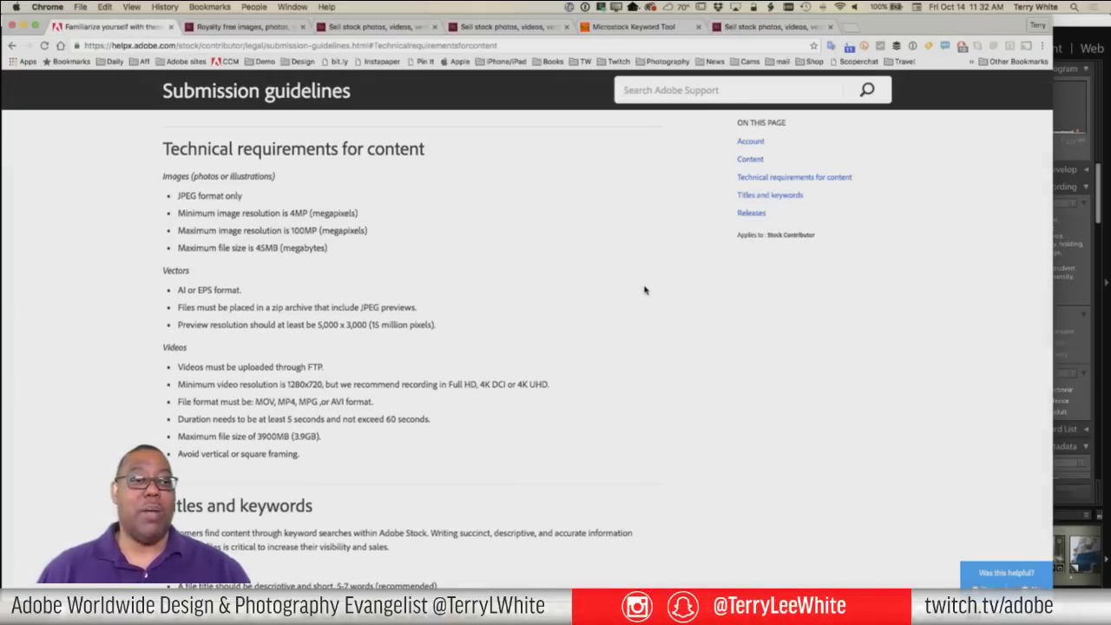
{"action": "scroll", "coordinate": [577, 289], "scroll_direction": "down", "scroll_amount": 1}
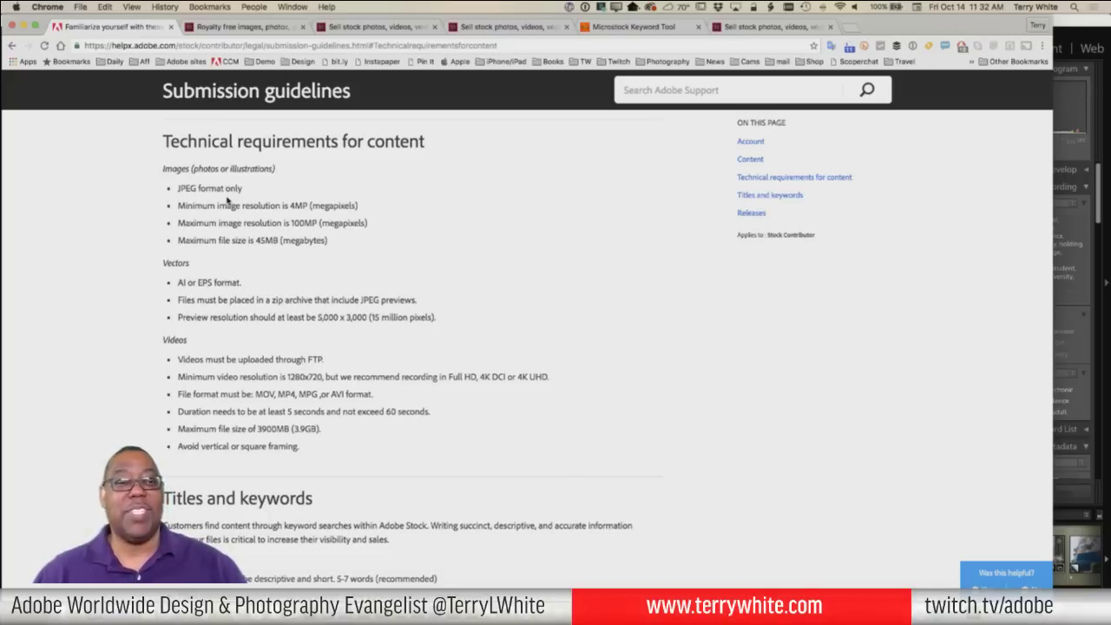
{"action": "left_click", "coordinate": [1083, 27]}
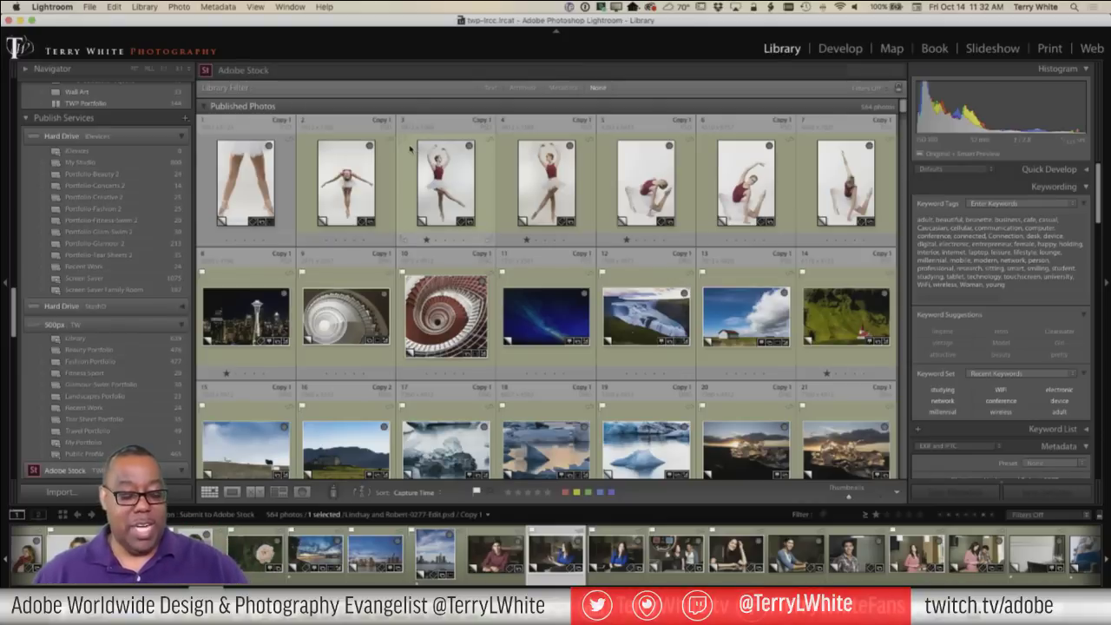
Switch to Chrome to review the video requirements in the submission guidelines, and go back to Lightroom
{"action": "key", "text": "super+Tab"}
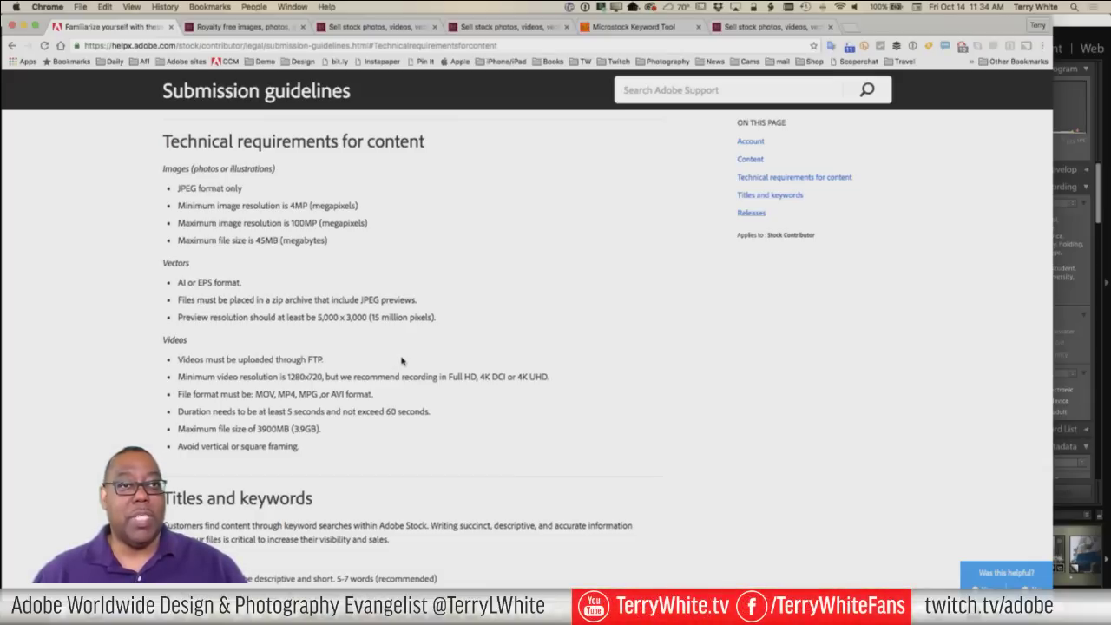
{"action": "scroll", "coordinate": [401, 361], "scroll_direction": "down", "scroll_amount": 1}
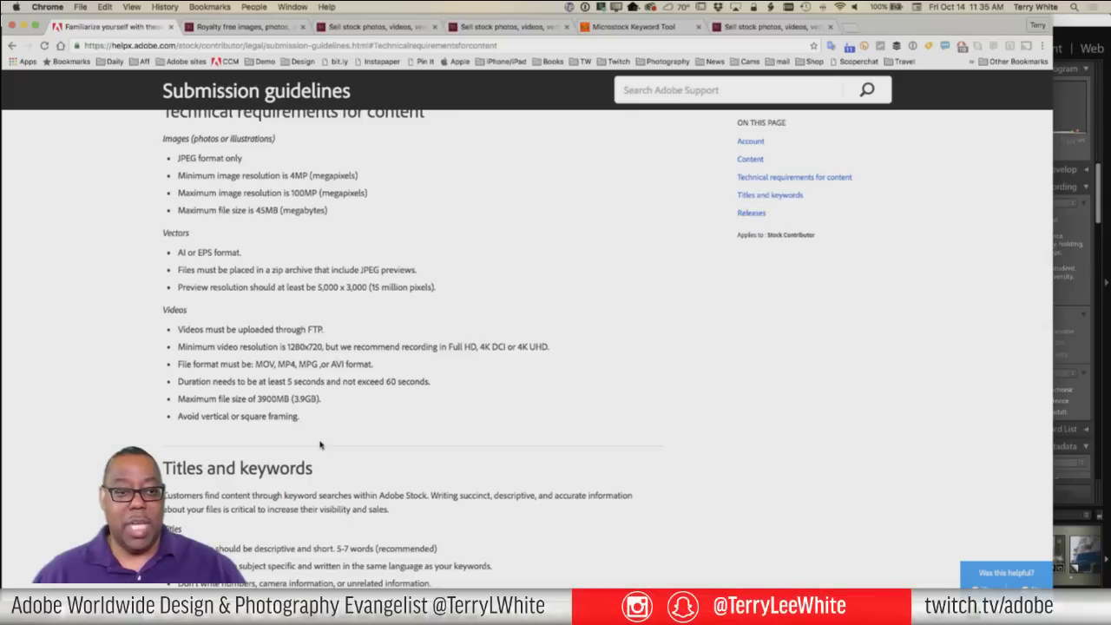
{"action": "left_click", "coordinate": [1061, 23]}
Find the Fotolia Submissions collection among the collections and open it
{"action": "scroll", "coordinate": [107, 213], "scroll_direction": "up", "scroll_amount": 10}
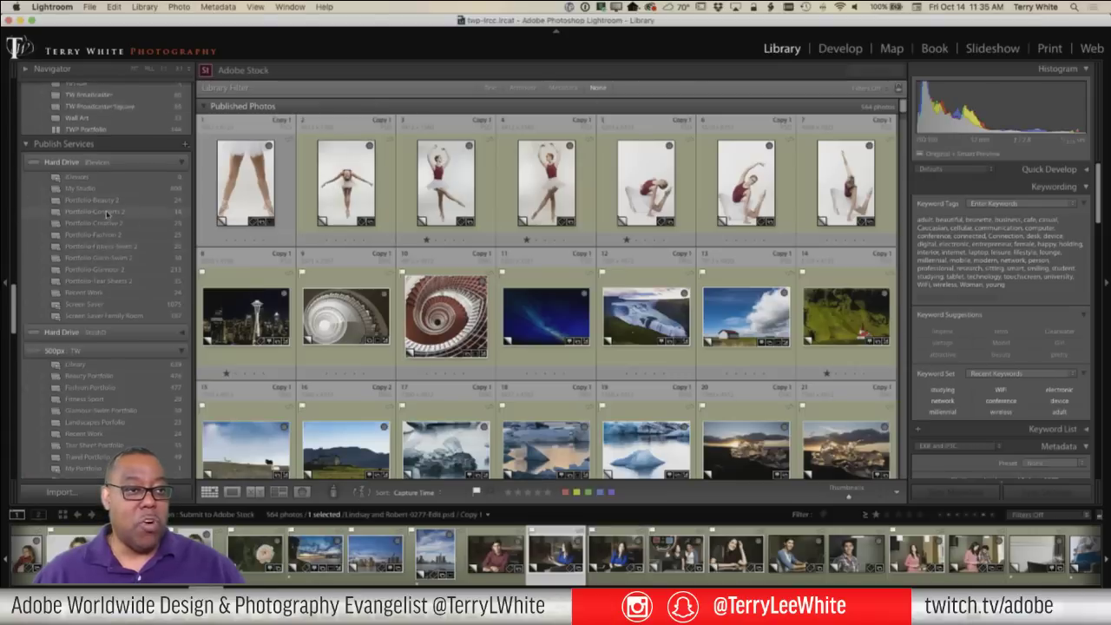
{"action": "scroll", "coordinate": [107, 214], "scroll_direction": "up", "scroll_amount": 10}
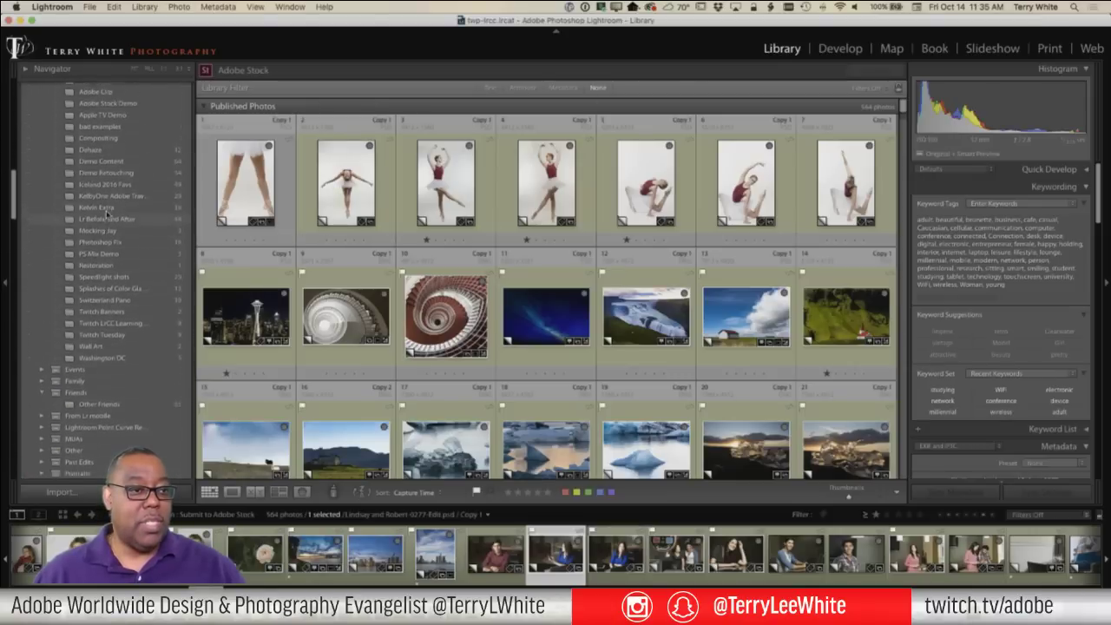
{"action": "scroll", "coordinate": [107, 213], "scroll_direction": "down", "scroll_amount": 10}
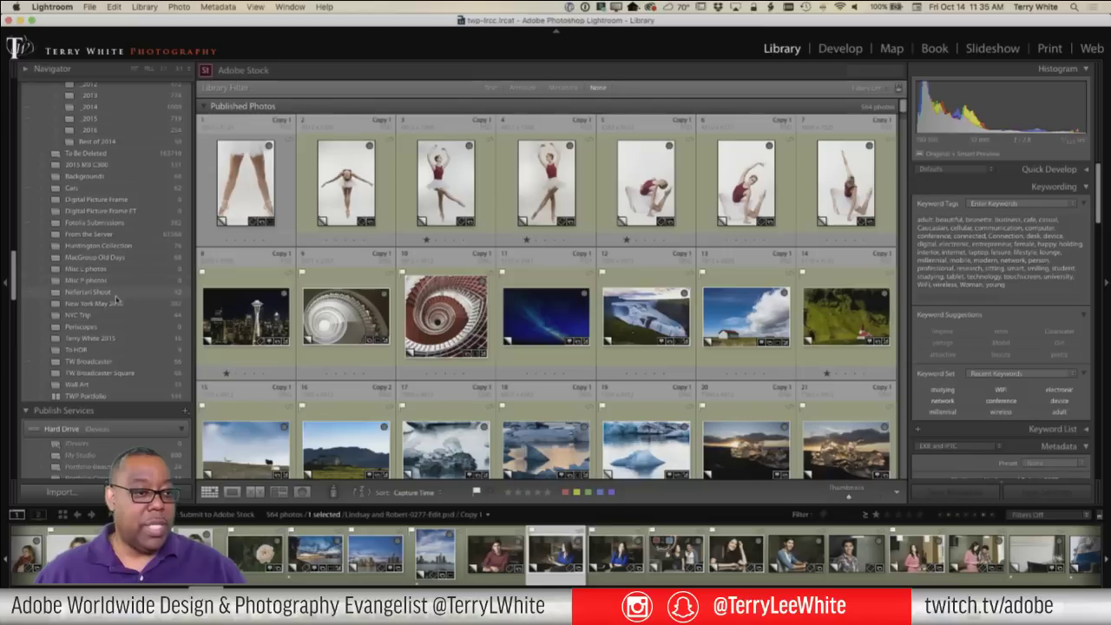
{"action": "left_click", "coordinate": [123, 224]}
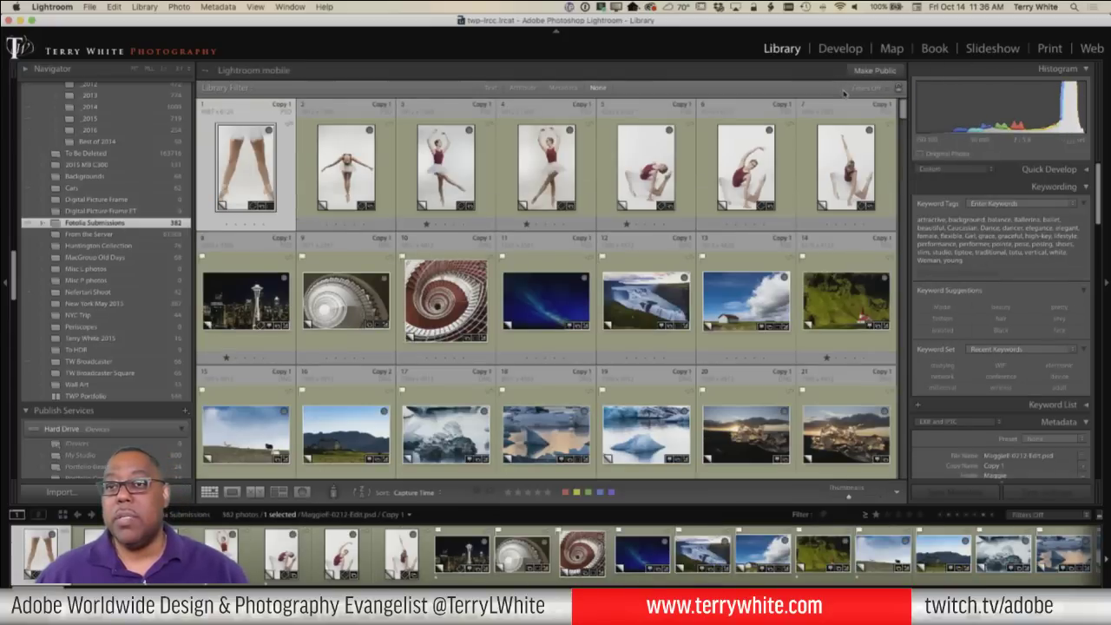
Try to narrow the Fotolia Submissions photos by file kind with the attribute filter
{"action": "left_click", "coordinate": [521, 89]}
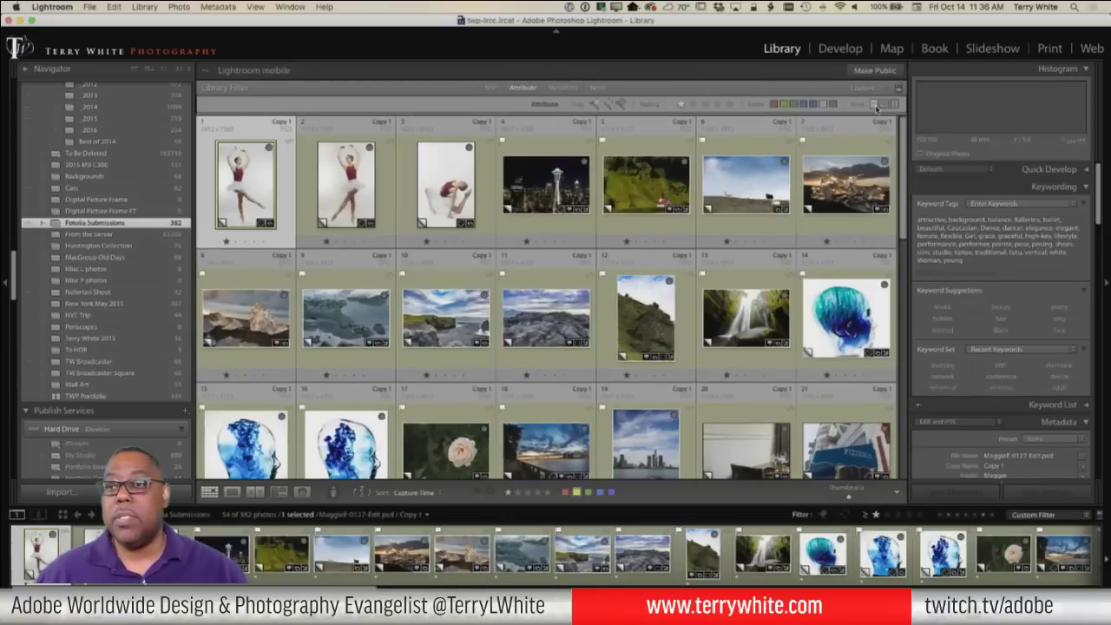
{"action": "left_click", "coordinate": [875, 105]}
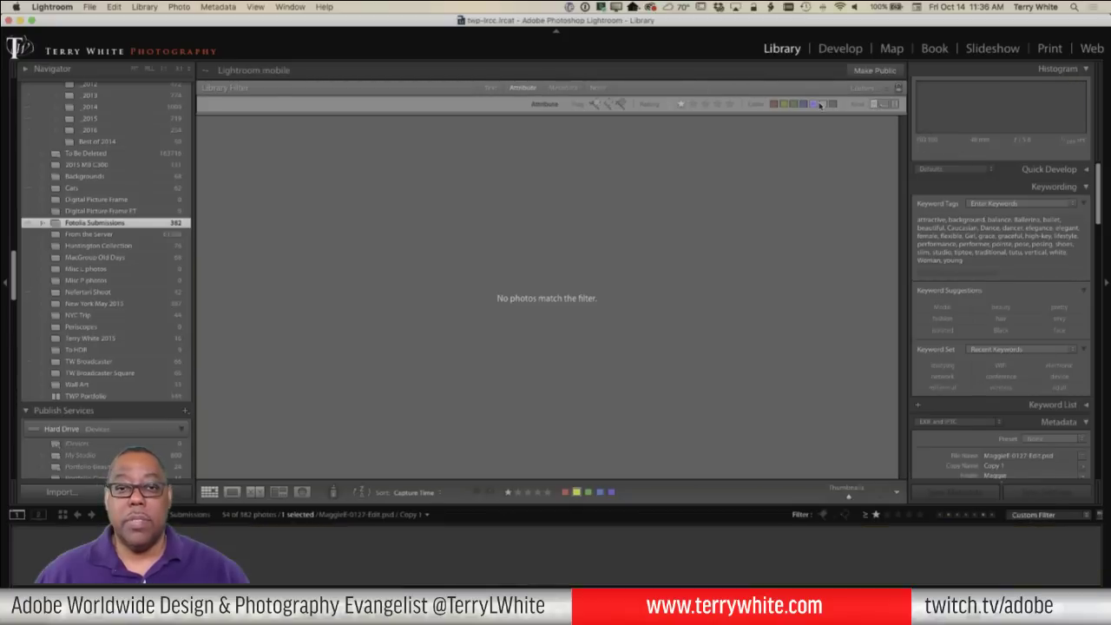
{"action": "left_click", "coordinate": [872, 105]}
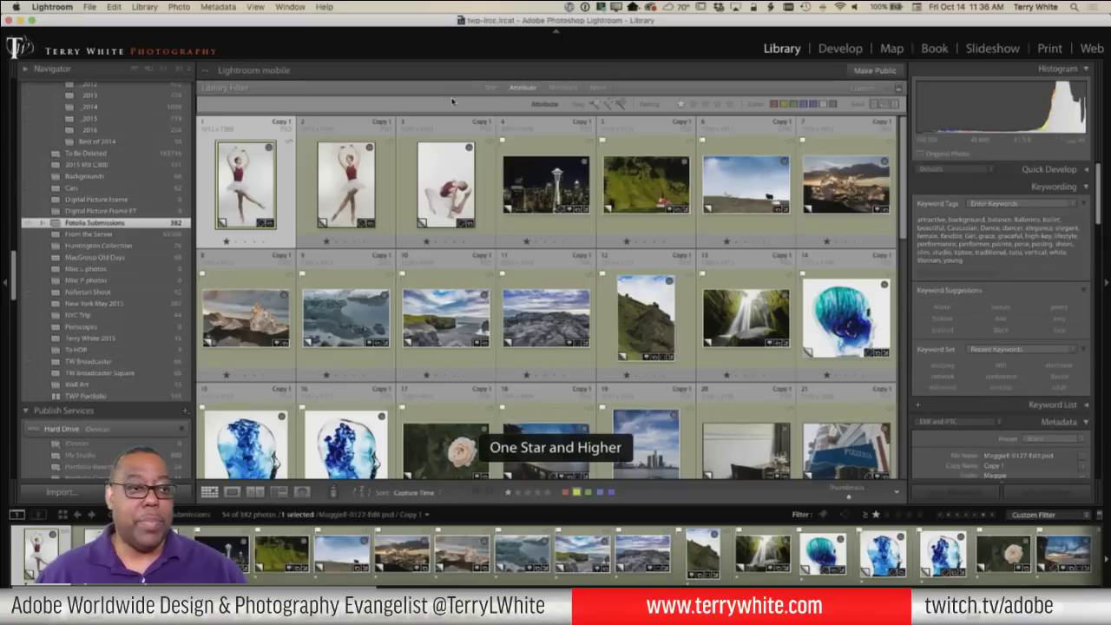
Open the Submit to Adobe Stock published collection and look through its photos down to the man in maroon and woman in blue
{"action": "scroll", "coordinate": [122, 234], "scroll_direction": "down", "scroll_amount": 5}
{"action": "scroll", "coordinate": [122, 234], "scroll_direction": "down", "scroll_amount": 10}
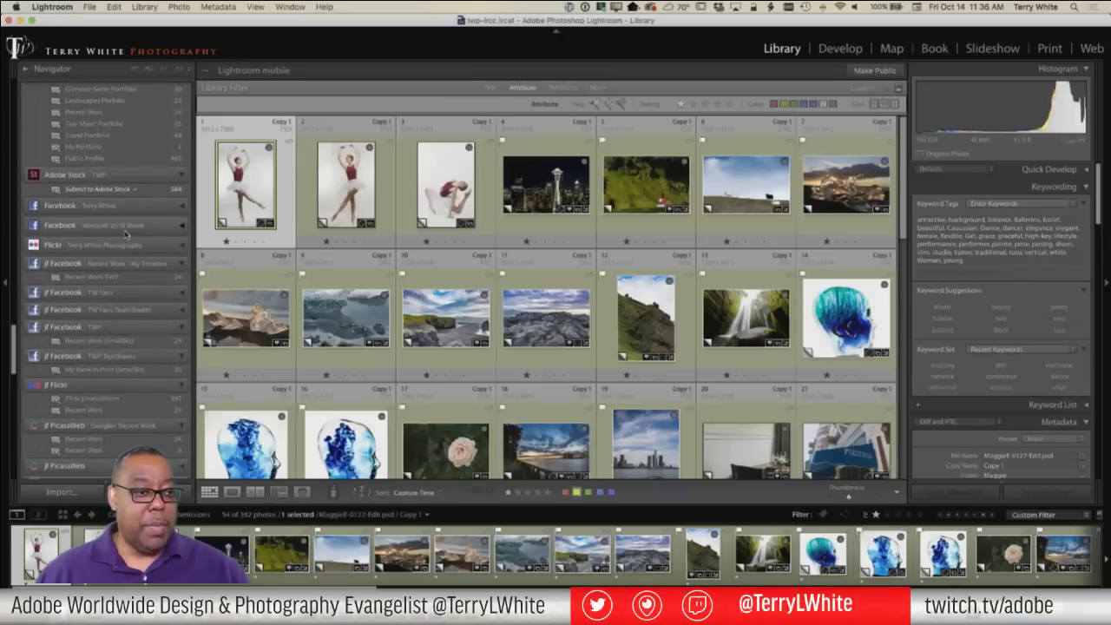
{"action": "scroll", "coordinate": [126, 235], "scroll_direction": "up", "scroll_amount": 3}
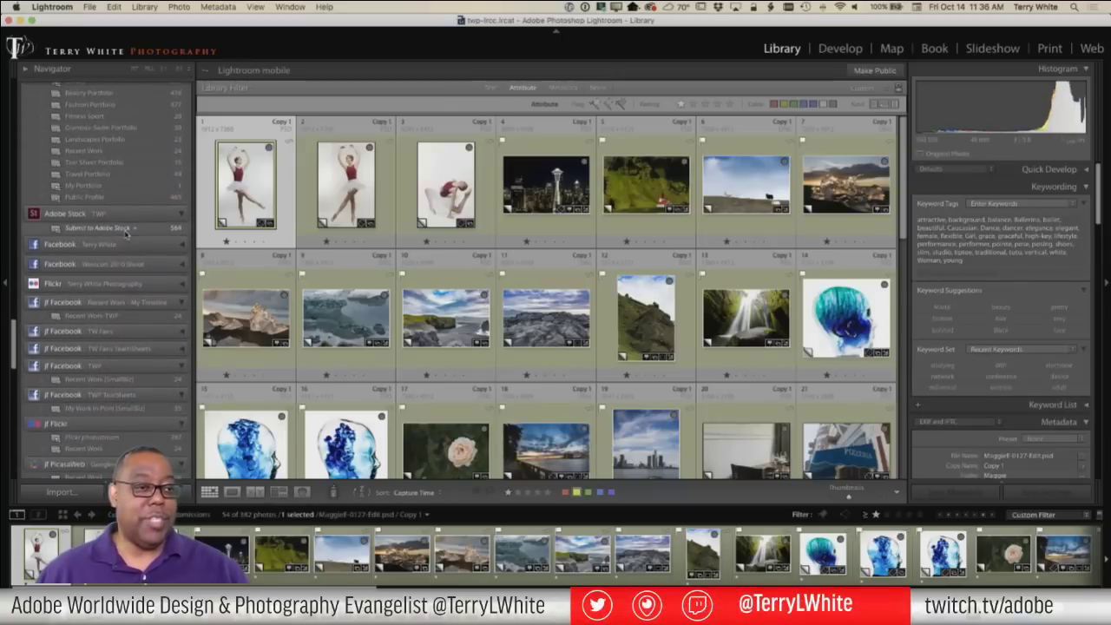
{"action": "left_click", "coordinate": [97, 228]}
{"action": "scroll", "coordinate": [119, 140], "scroll_direction": "up", "scroll_amount": 10}
{"action": "scroll", "coordinate": [119, 140], "scroll_direction": "up", "scroll_amount": 5}
{"action": "scroll", "coordinate": [521, 299], "scroll_direction": "down", "scroll_amount": 5}
{"action": "scroll", "coordinate": [521, 299], "scroll_direction": "down", "scroll_amount": 15}
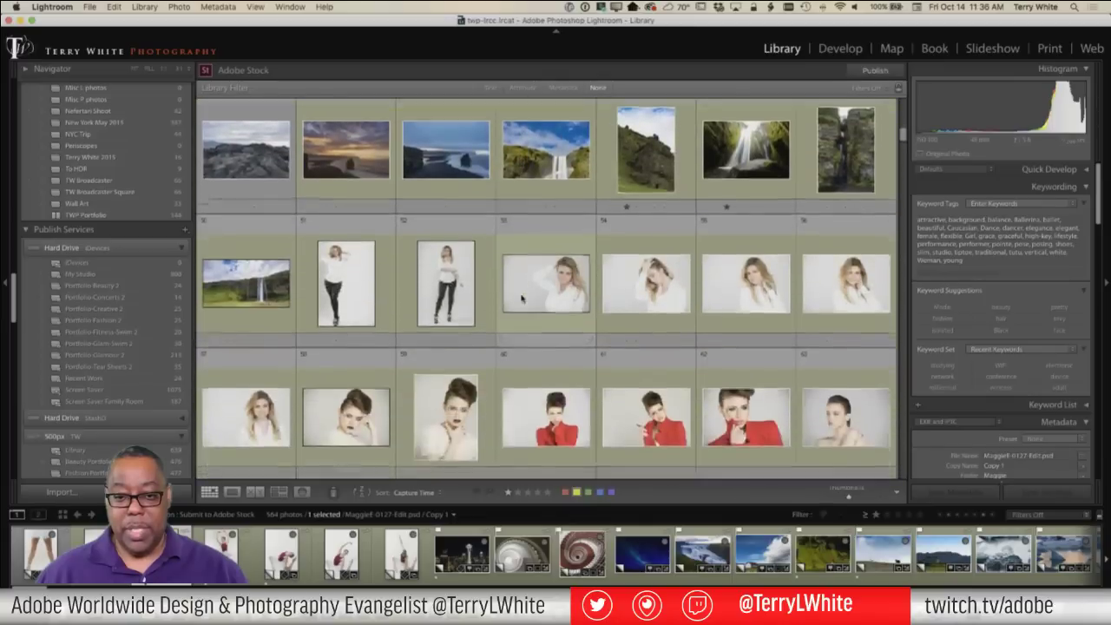
{"action": "scroll", "coordinate": [521, 298], "scroll_direction": "down", "scroll_amount": 15}
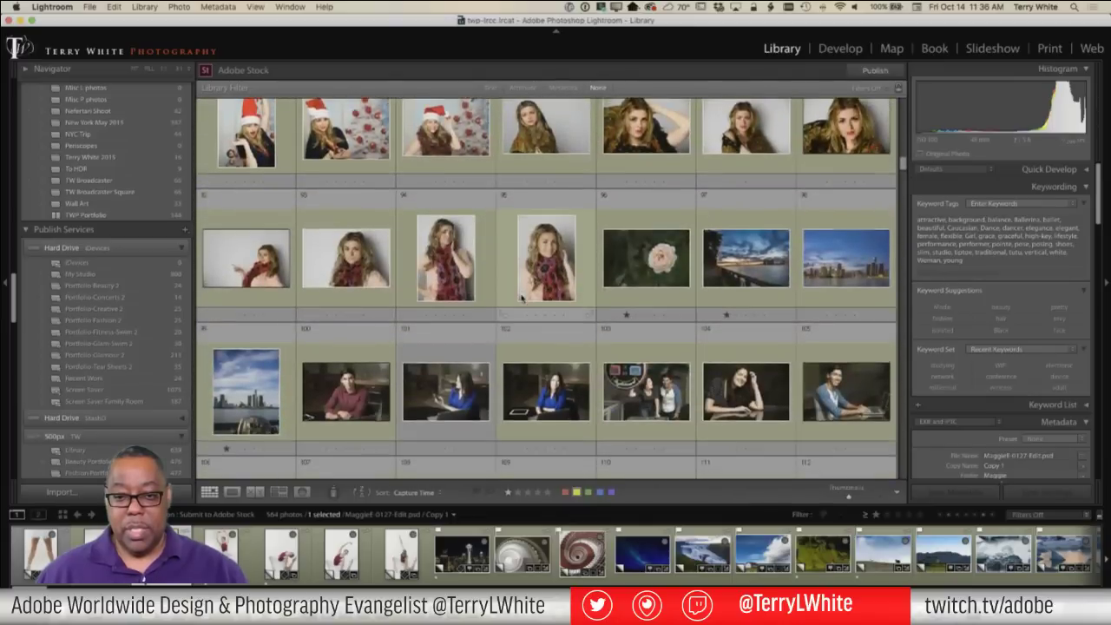
{"action": "scroll", "coordinate": [521, 299], "scroll_direction": "down", "scroll_amount": 5}
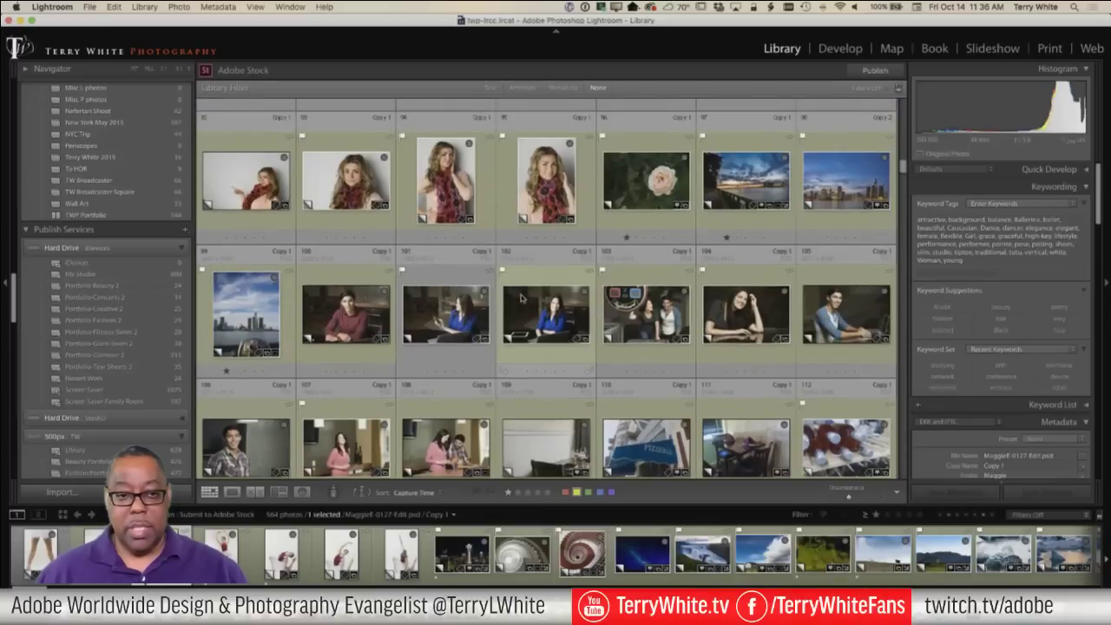
Select the published photo of the man in the maroon shirt, check which collections contain it, and open the 2015 collection
{"action": "scroll", "coordinate": [113, 233], "scroll_direction": "up", "scroll_amount": 5}
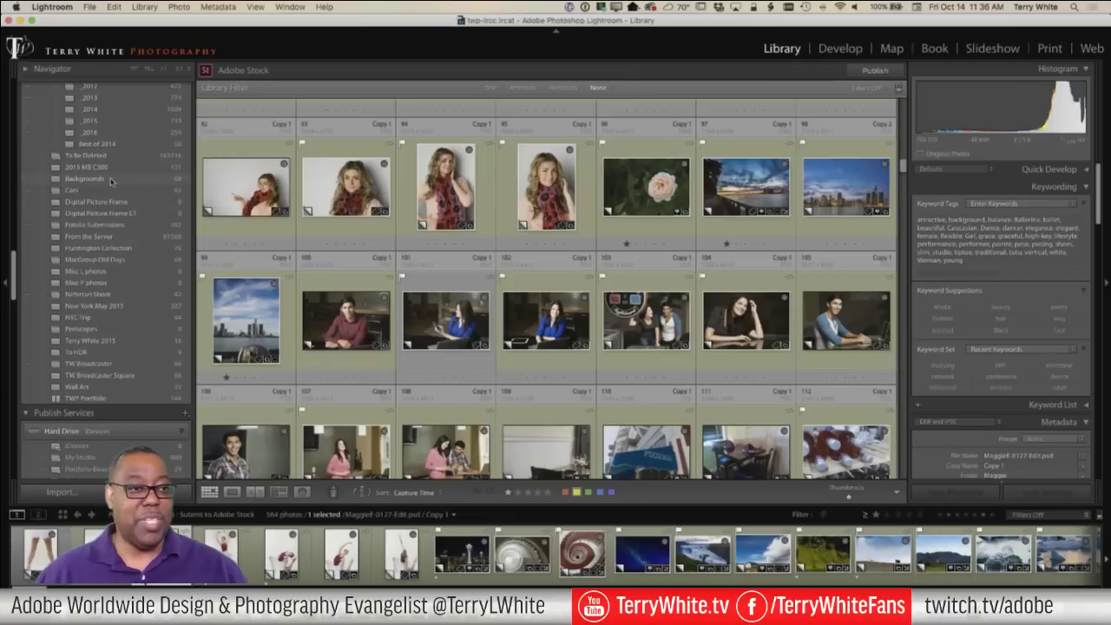
{"action": "scroll", "coordinate": [111, 180], "scroll_direction": "up", "scroll_amount": 4}
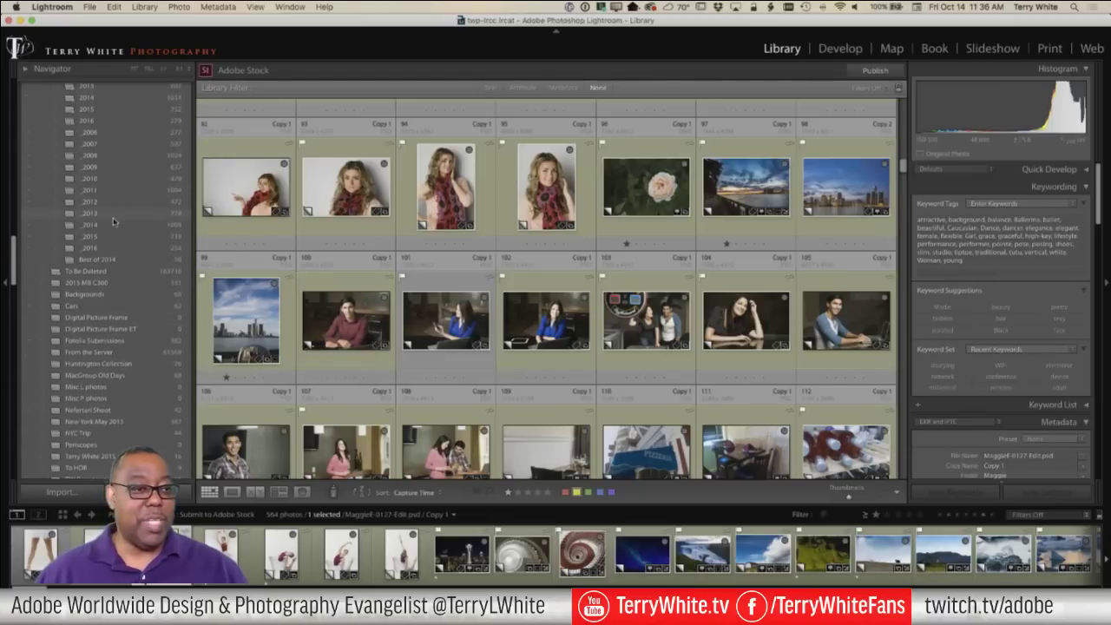
{"action": "scroll", "coordinate": [115, 222], "scroll_direction": "up", "scroll_amount": 3}
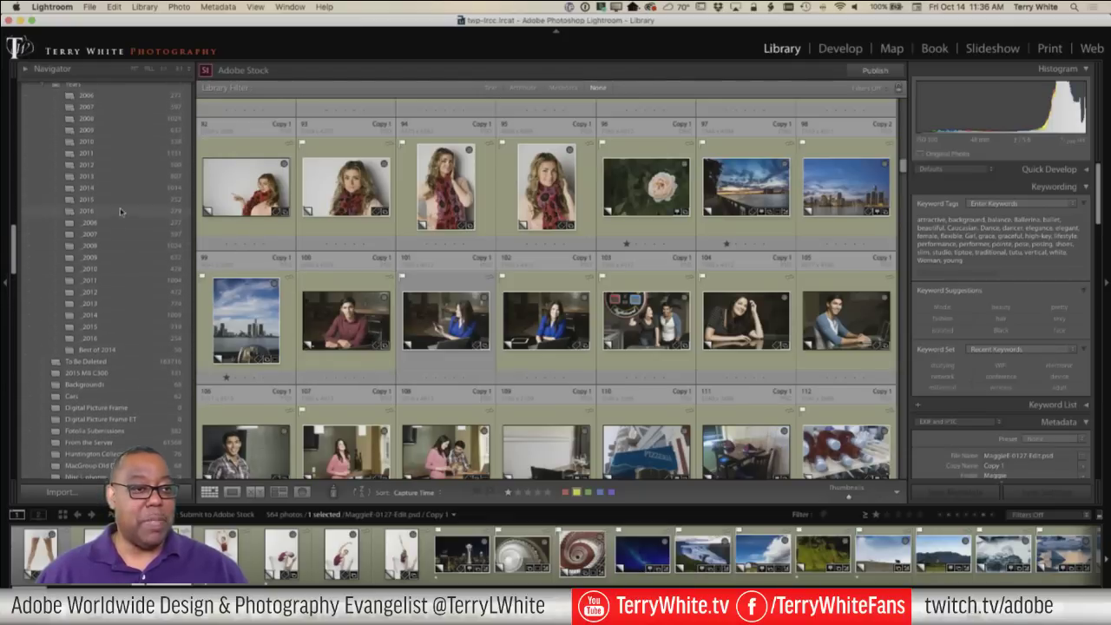
{"action": "left_click", "coordinate": [332, 308]}
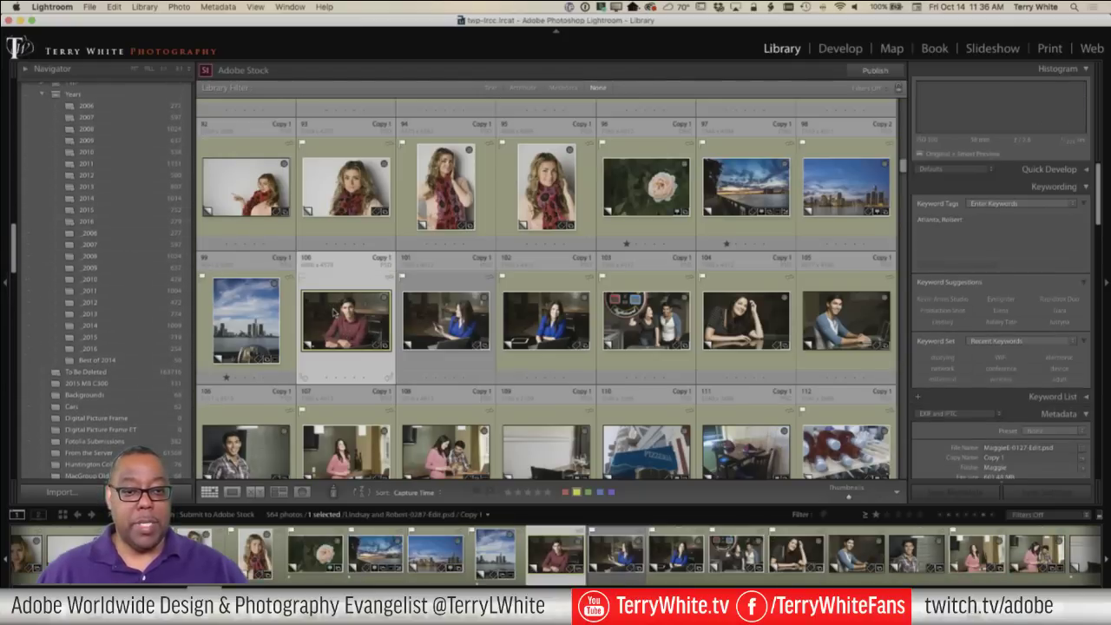
{"action": "right_click", "coordinate": [333, 311]}
{"action": "mouse_move", "coordinate": [389, 323]}
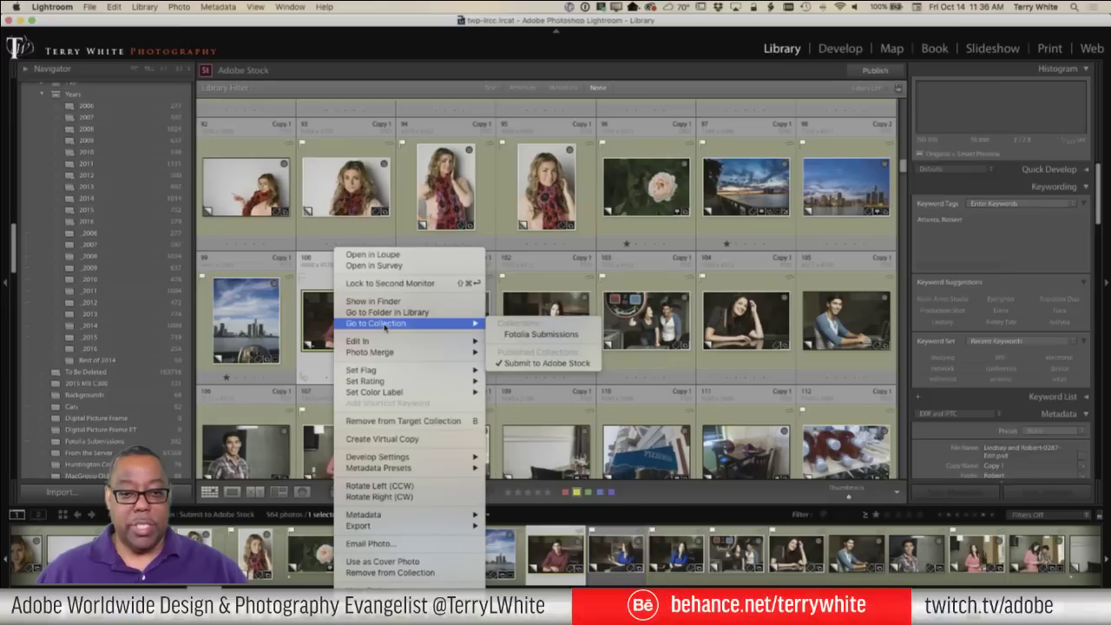
{"action": "left_click", "coordinate": [506, 284]}
{"action": "left_click", "coordinate": [88, 212]}
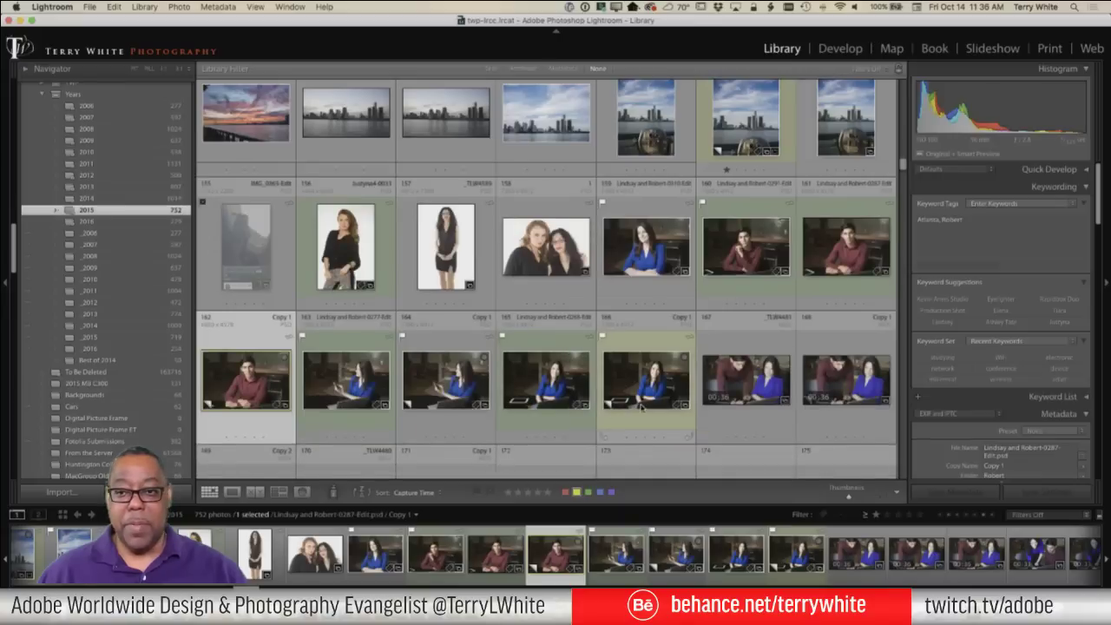
Find the video clip _TLW4480.MOV (Copy 2) in the 2015 collection and open it in Loupe view
{"action": "scroll", "coordinate": [640, 405], "scroll_direction": "down", "scroll_amount": 2}
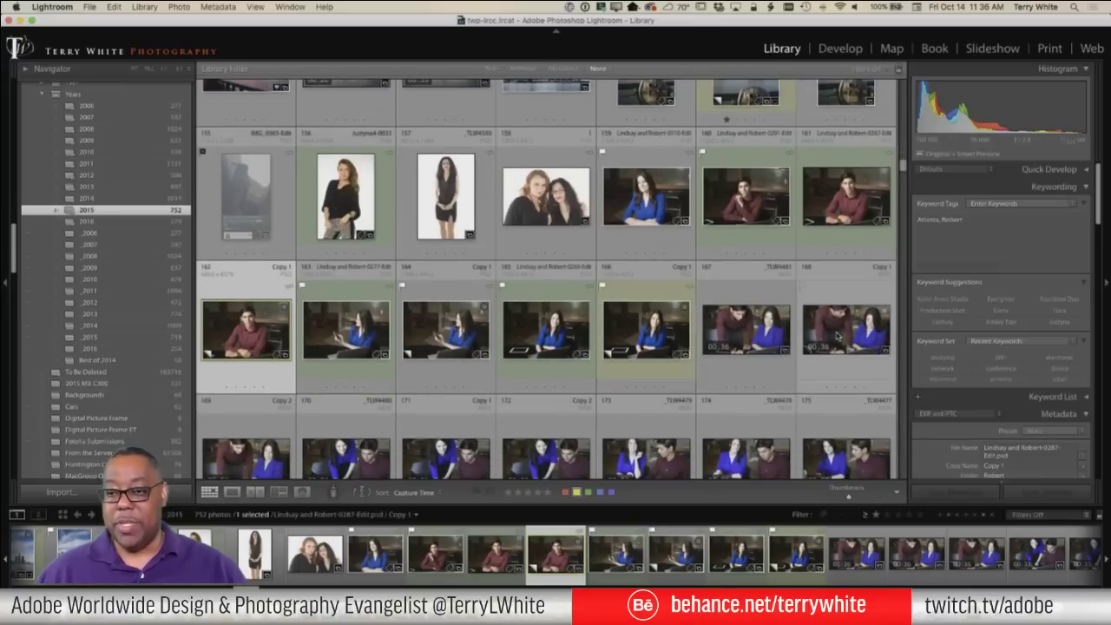
{"action": "scroll", "coordinate": [737, 358], "scroll_direction": "down", "scroll_amount": 1}
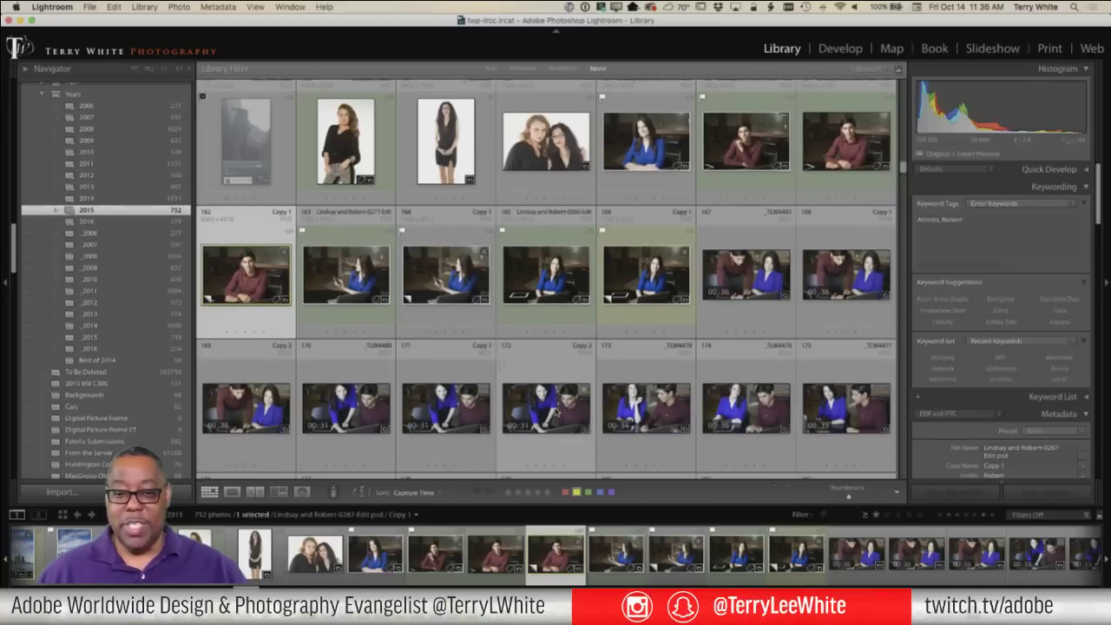
{"action": "left_click", "coordinate": [555, 409]}
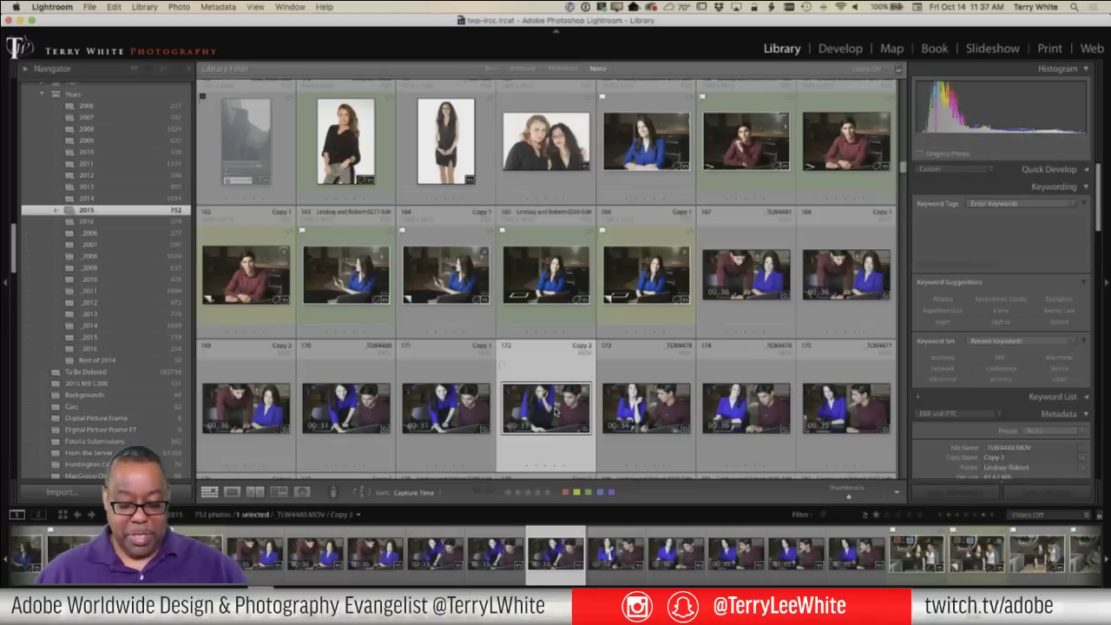
{"action": "double_click", "coordinate": [555, 409]}
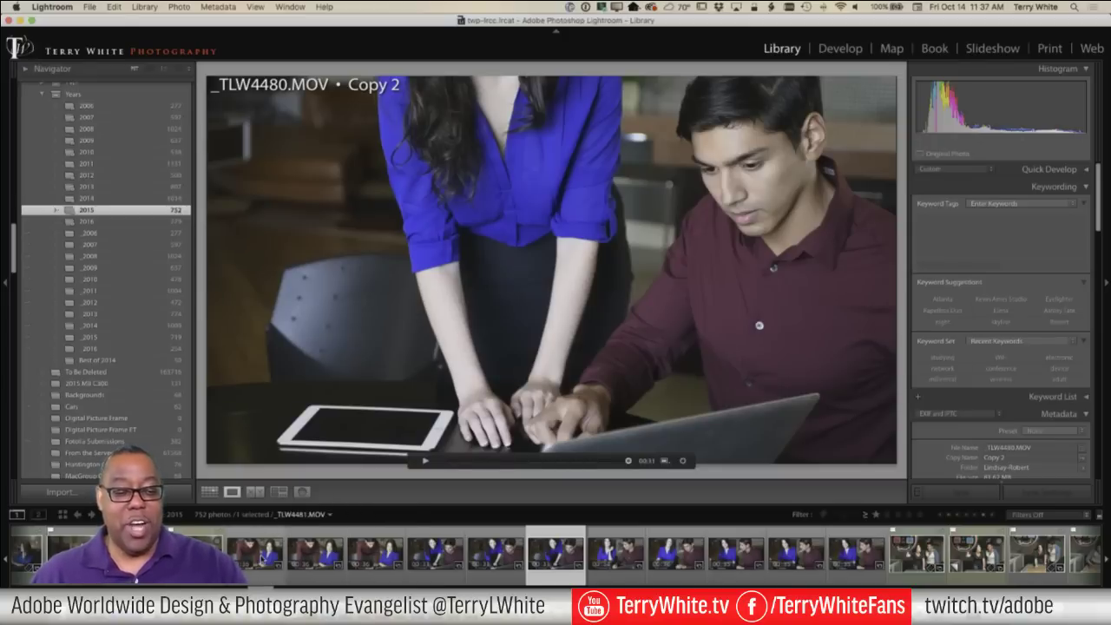
Look through the related clips _TLW4481.MOV, _TLW4480.MOV (Copy 2), _TLW4479.MOV and _TLW4477.MOV (Copy 1), playing the first of them
{"action": "left_click", "coordinate": [255, 552]}
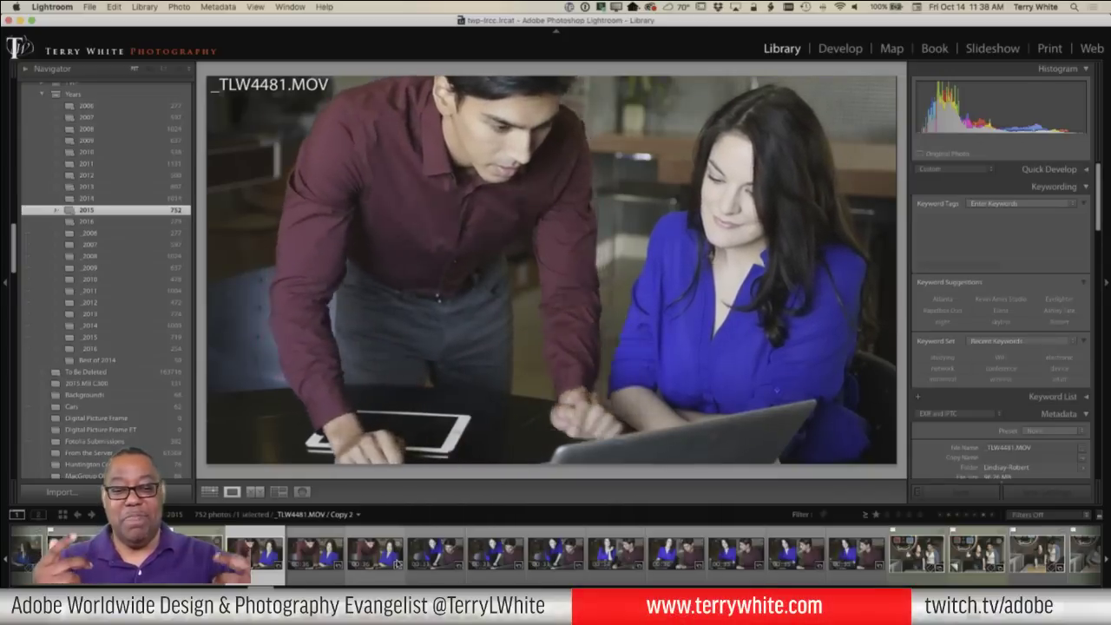
{"action": "key", "text": "space"}
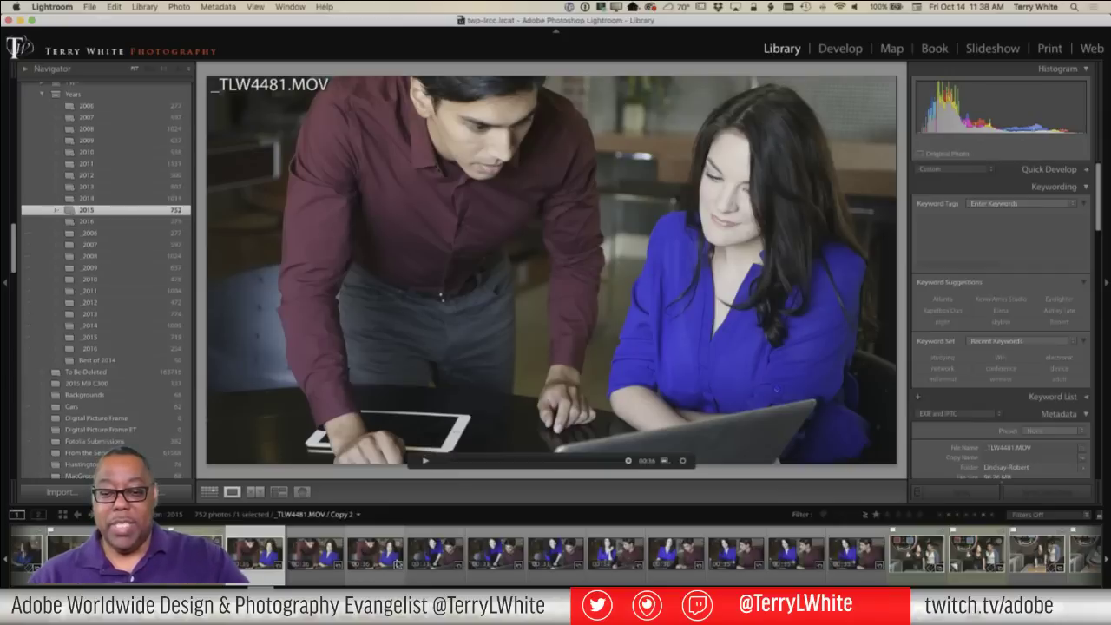
{"action": "left_click", "coordinate": [573, 560]}
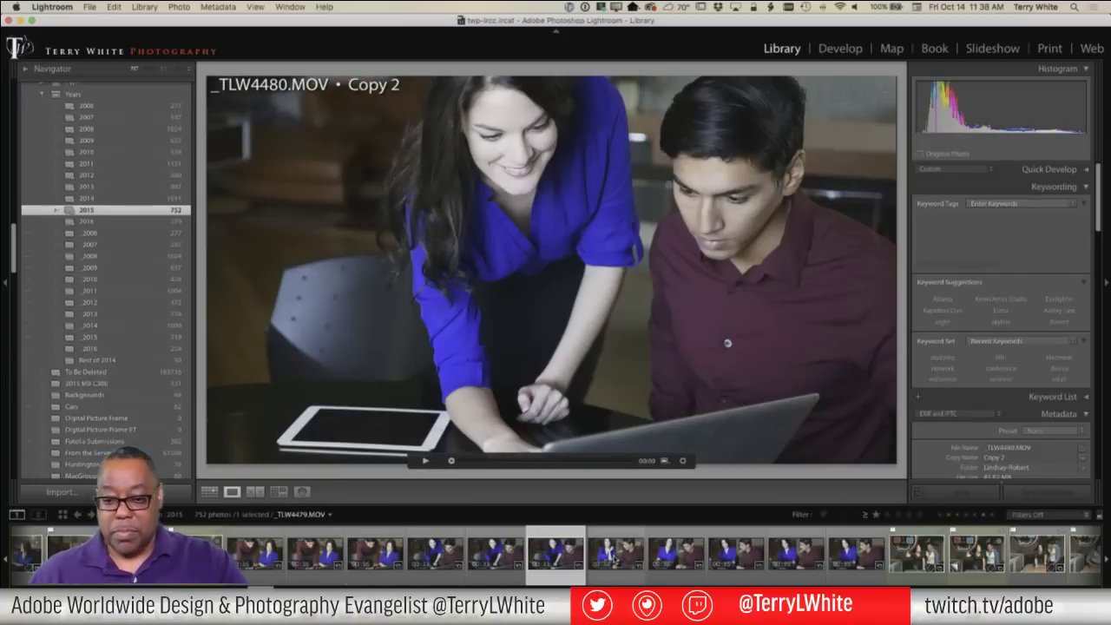
{"action": "left_click", "coordinate": [611, 555]}
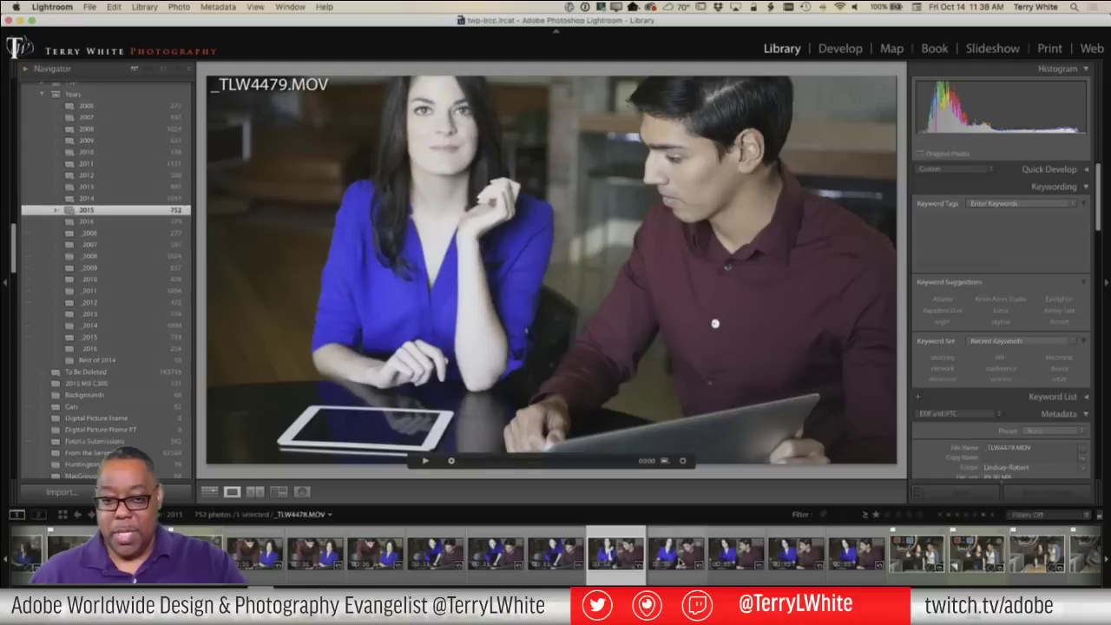
{"action": "left_click", "coordinate": [795, 551]}
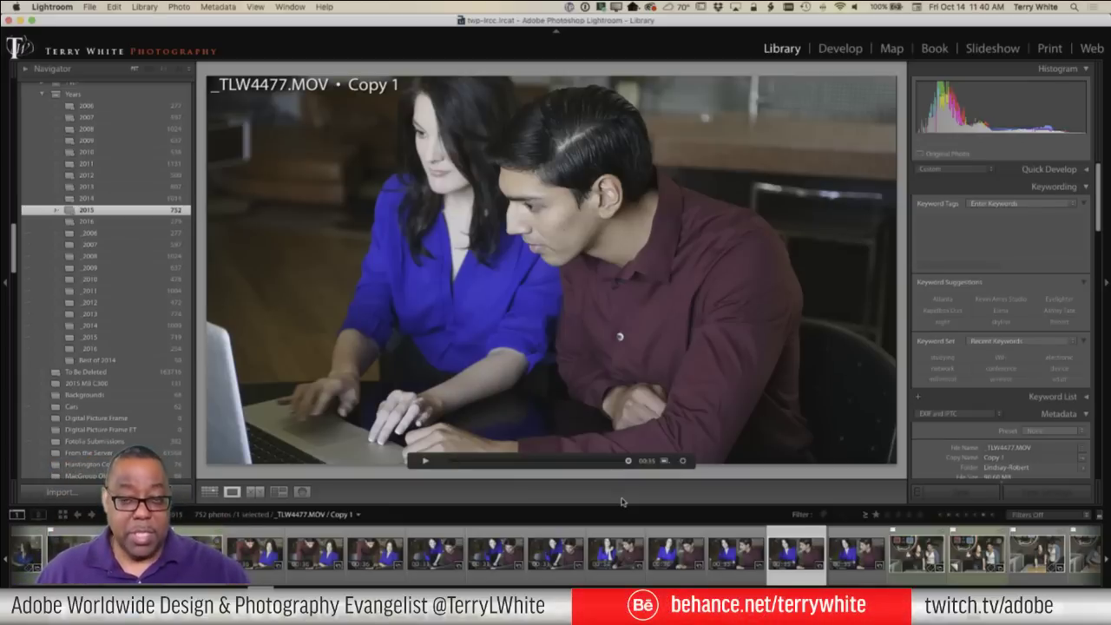
Return to the grid of the 2015 collection and open the Iceland2016 folder on the TWHITE256GB drive
{"action": "key", "text": "g"}
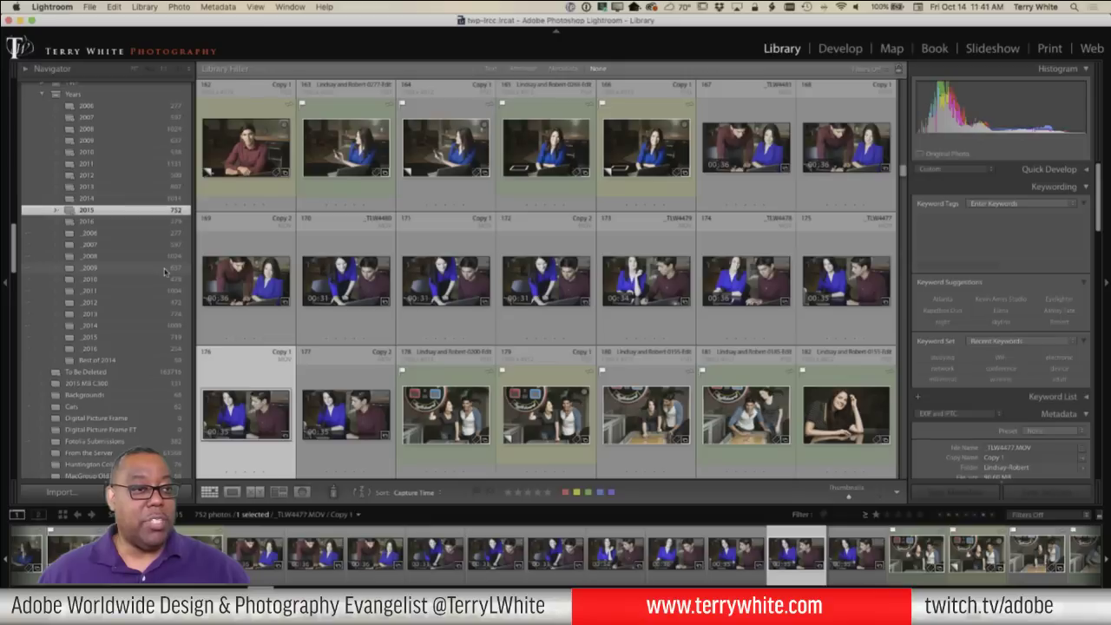
{"action": "scroll", "coordinate": [150, 272], "scroll_direction": "down", "scroll_amount": 10}
{"action": "scroll", "coordinate": [147, 273], "scroll_direction": "up", "scroll_amount": 3}
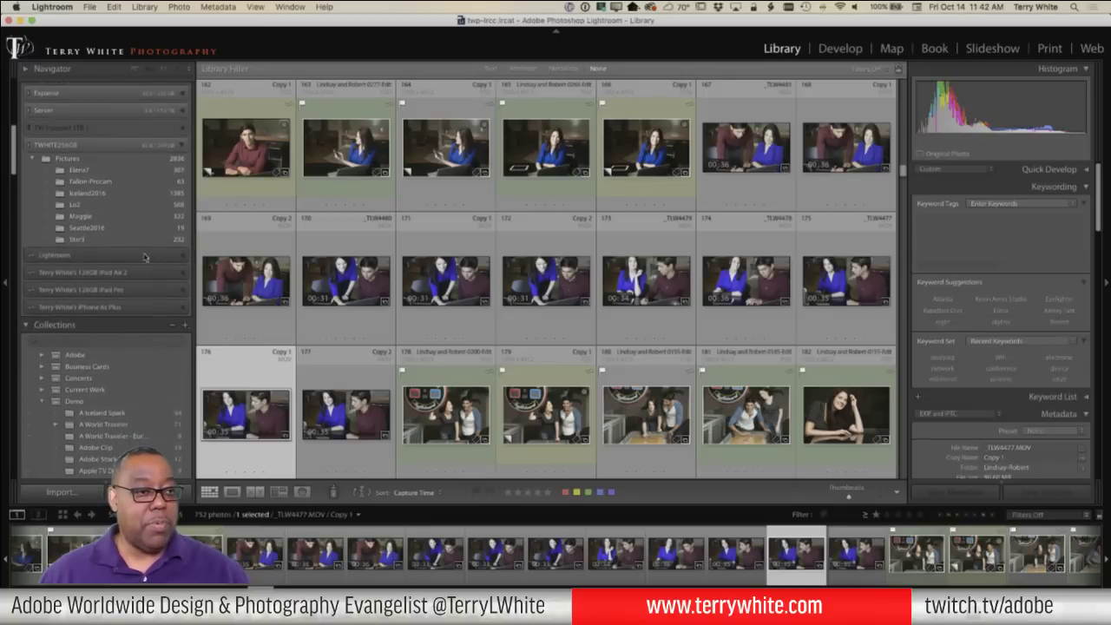
{"action": "left_click", "coordinate": [115, 194]}
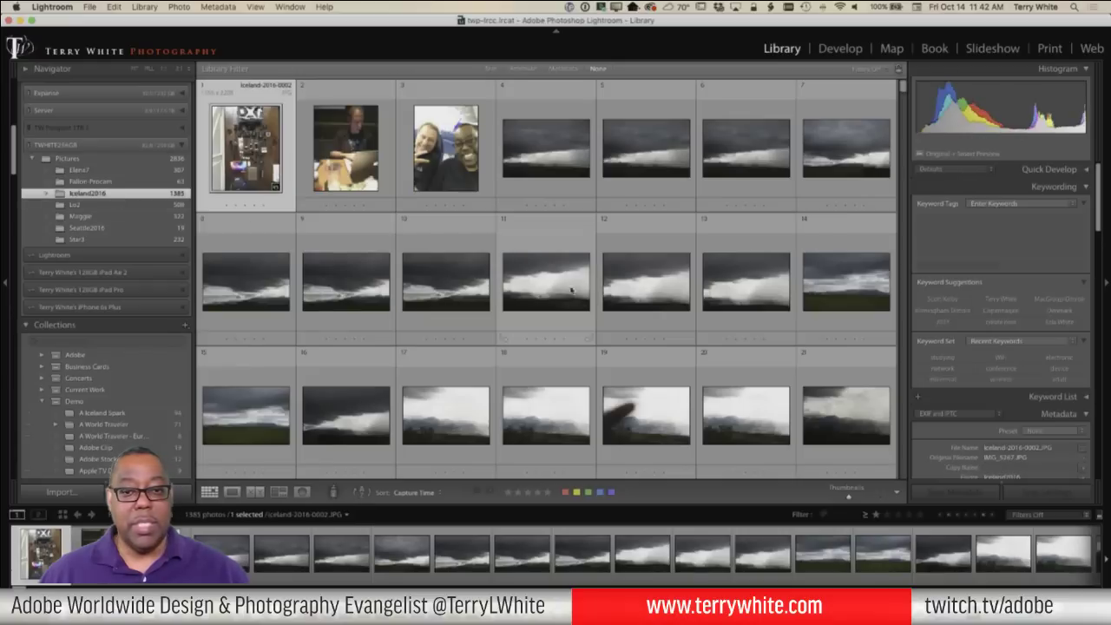
Filter the Iceland2016 folder by attribute to show only videos, with the one-star rating condition cleared
{"action": "left_click", "coordinate": [524, 68]}
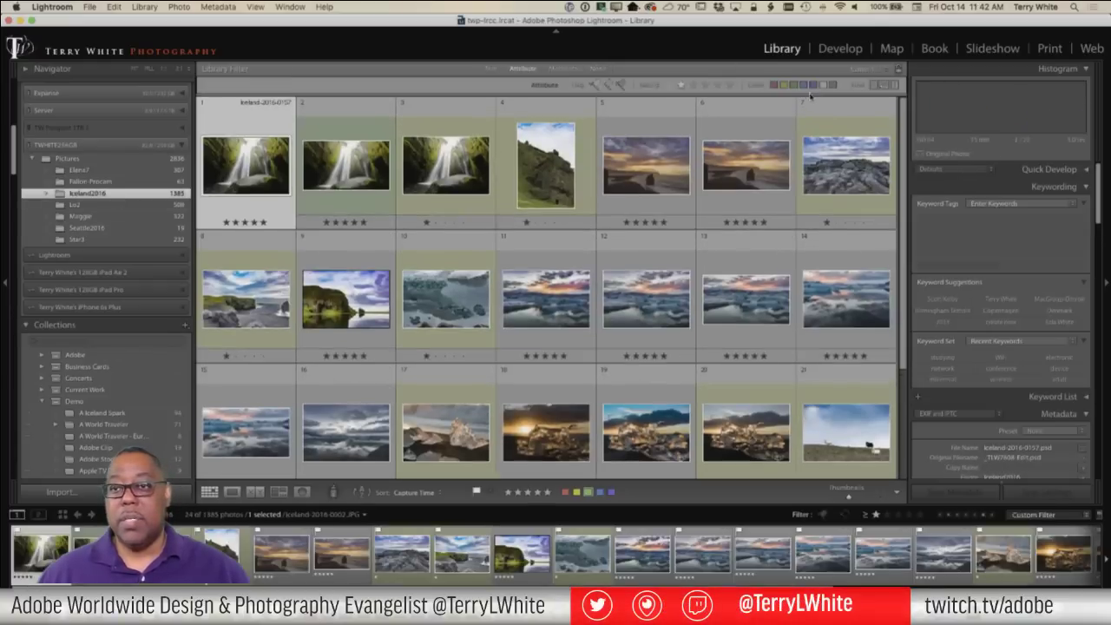
{"action": "left_click", "coordinate": [873, 85]}
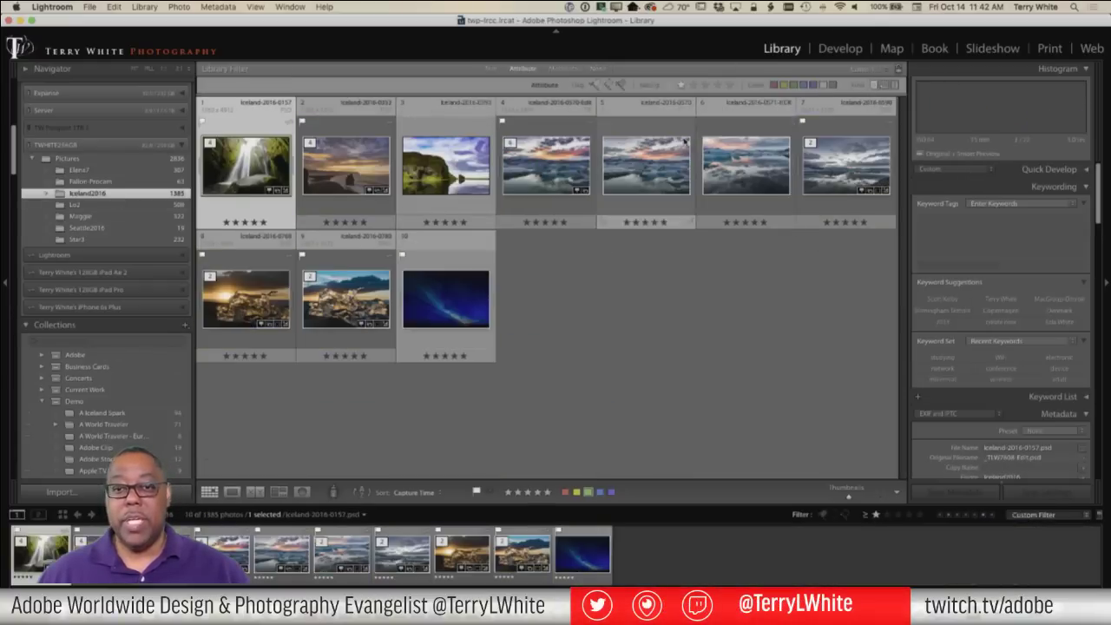
{"action": "left_click", "coordinate": [894, 85]}
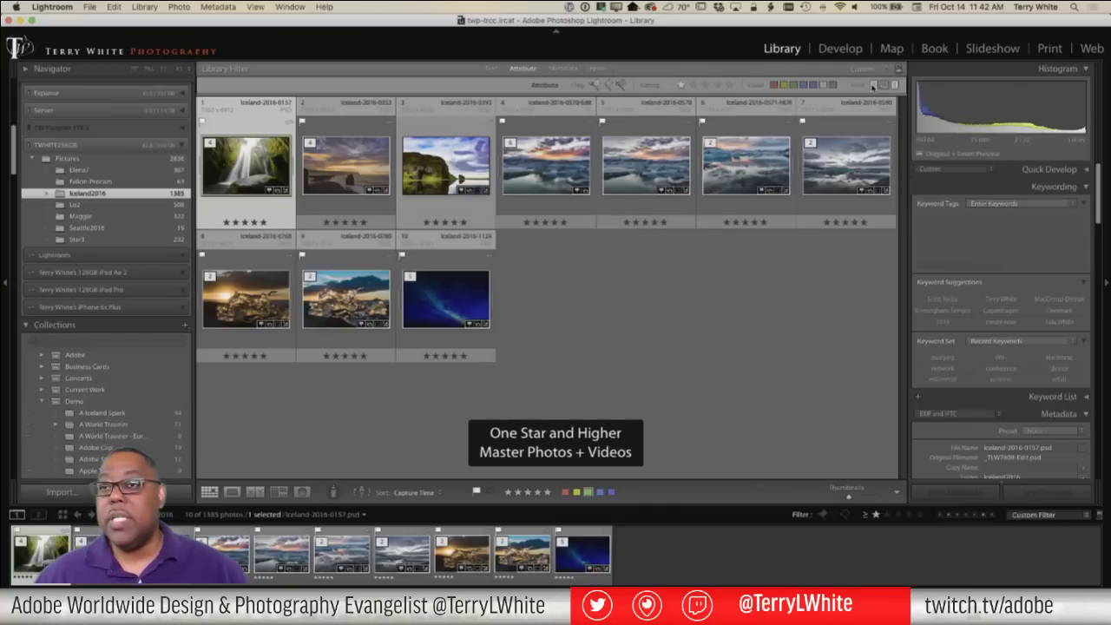
{"action": "left_click", "coordinate": [873, 85]}
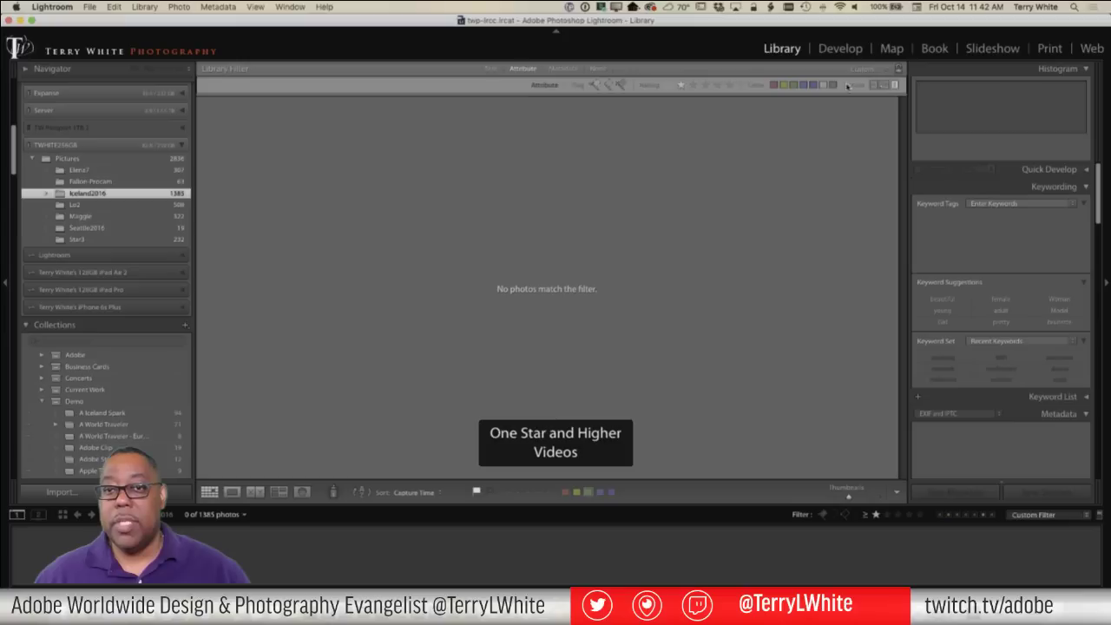
{"action": "left_click", "coordinate": [681, 86]}
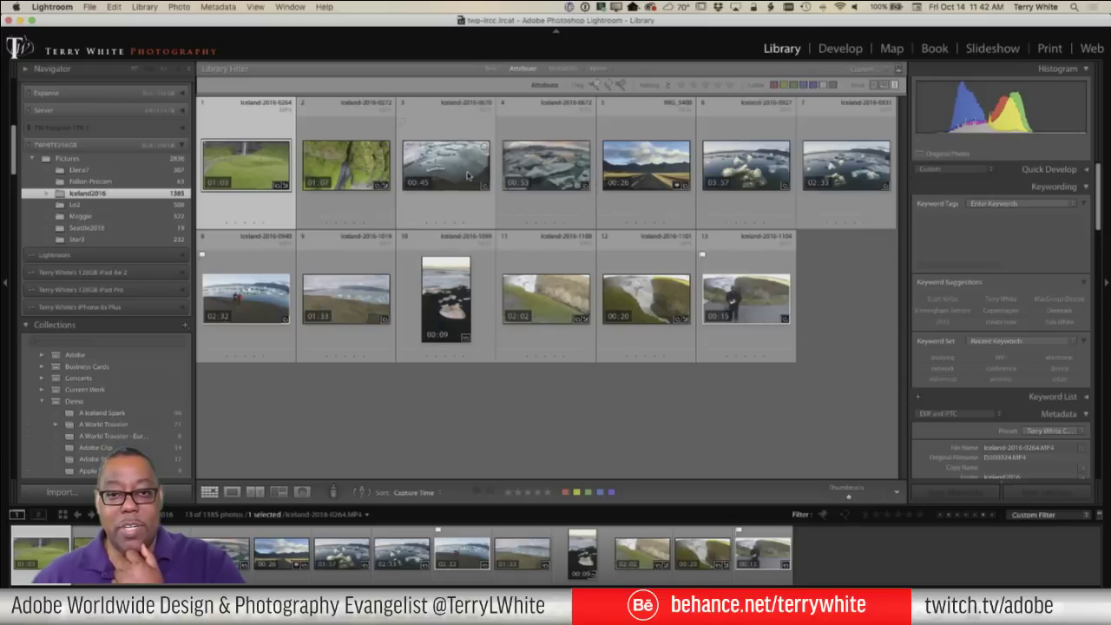
Open the iceberg clip Iceland-2016-0672.MP4 in Loupe view and expand its trimming frames
{"action": "left_click", "coordinate": [538, 171]}
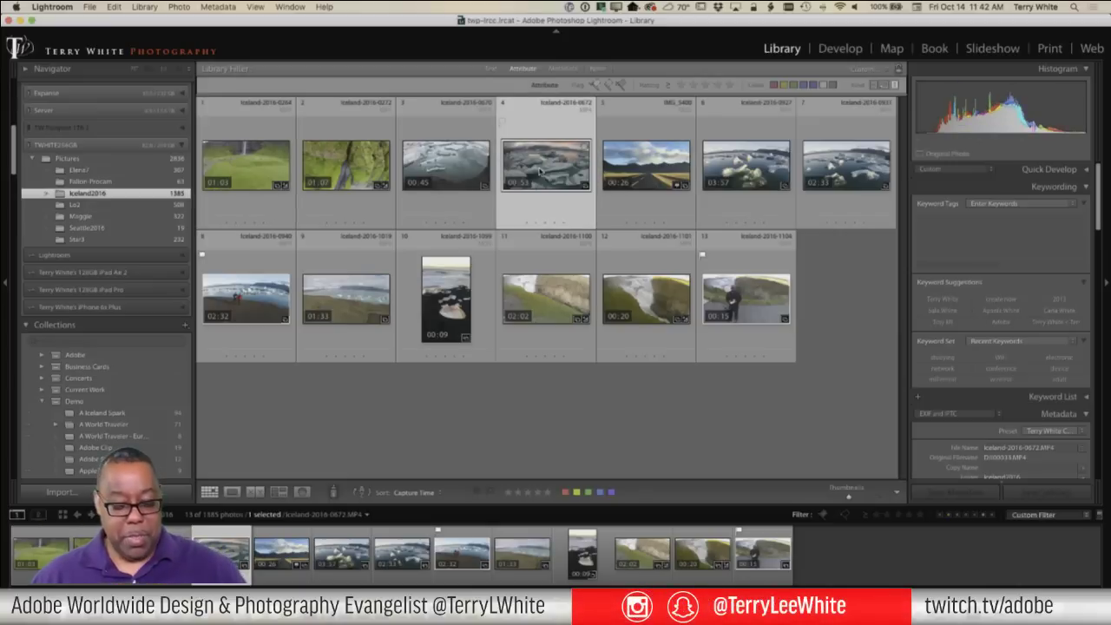
{"action": "double_click", "coordinate": [539, 171]}
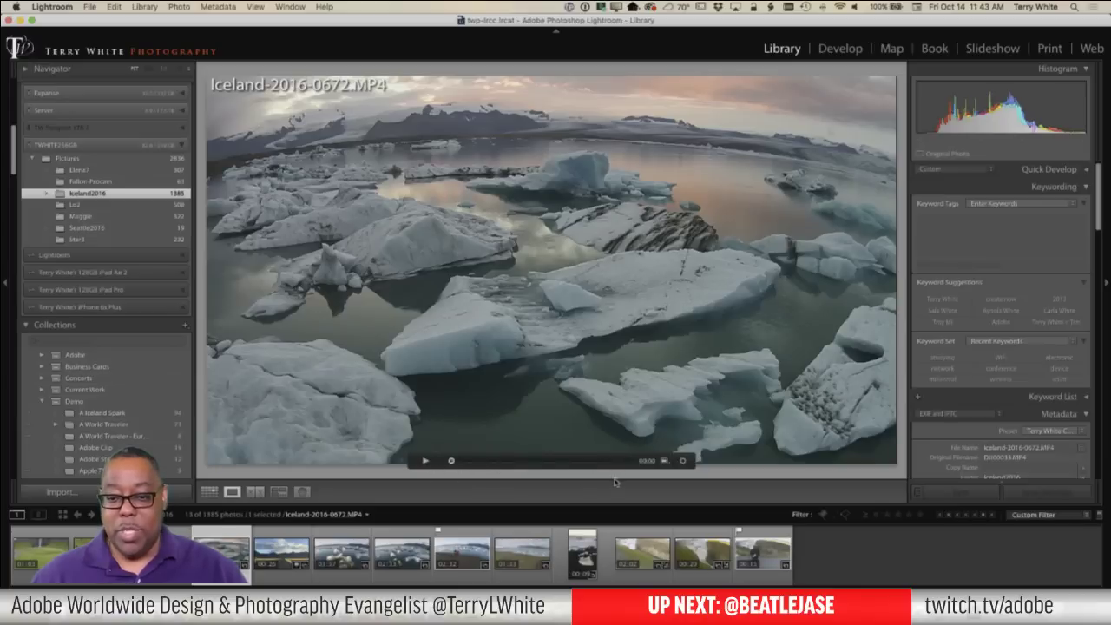
{"action": "left_click", "coordinate": [683, 462]}
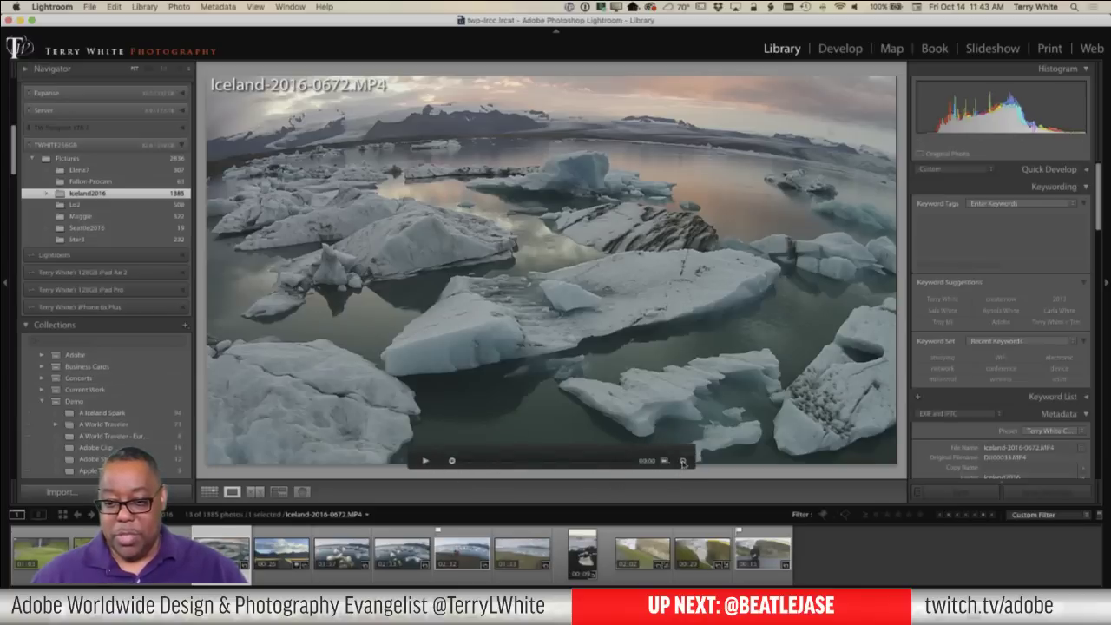
{"action": "left_click", "coordinate": [683, 462]}
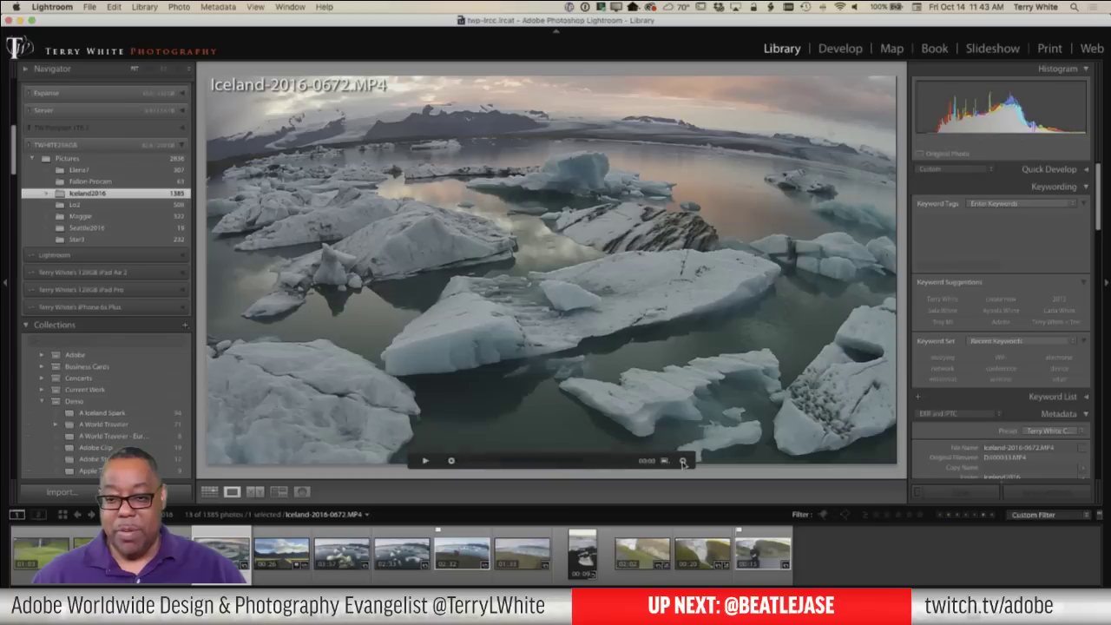
{"action": "left_click", "coordinate": [683, 461]}
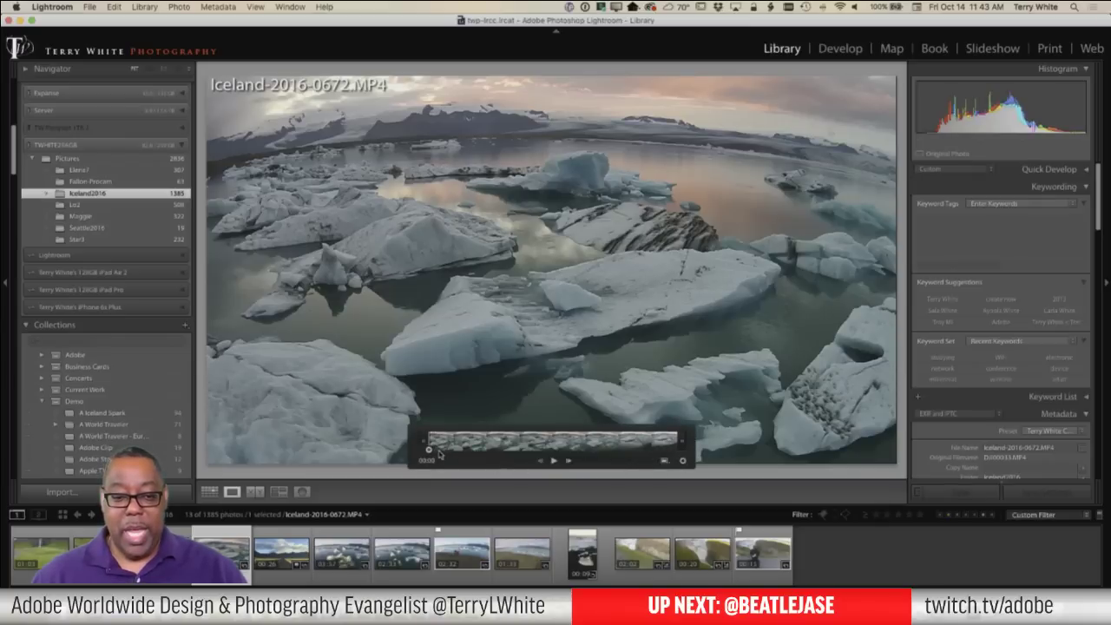
Scrub the iceberg clip to 00:13 and trim its end to that point
{"action": "mouse_move", "coordinate": [431, 450]}
{"action": "left_mouse_down"}
{"action": "mouse_move", "coordinate": [564, 448]}
{"action": "mouse_move", "coordinate": [657, 426]}
{"action": "mouse_move", "coordinate": [590, 451]}
{"action": "mouse_move", "coordinate": [425, 467]}
{"action": "left_mouse_up"}
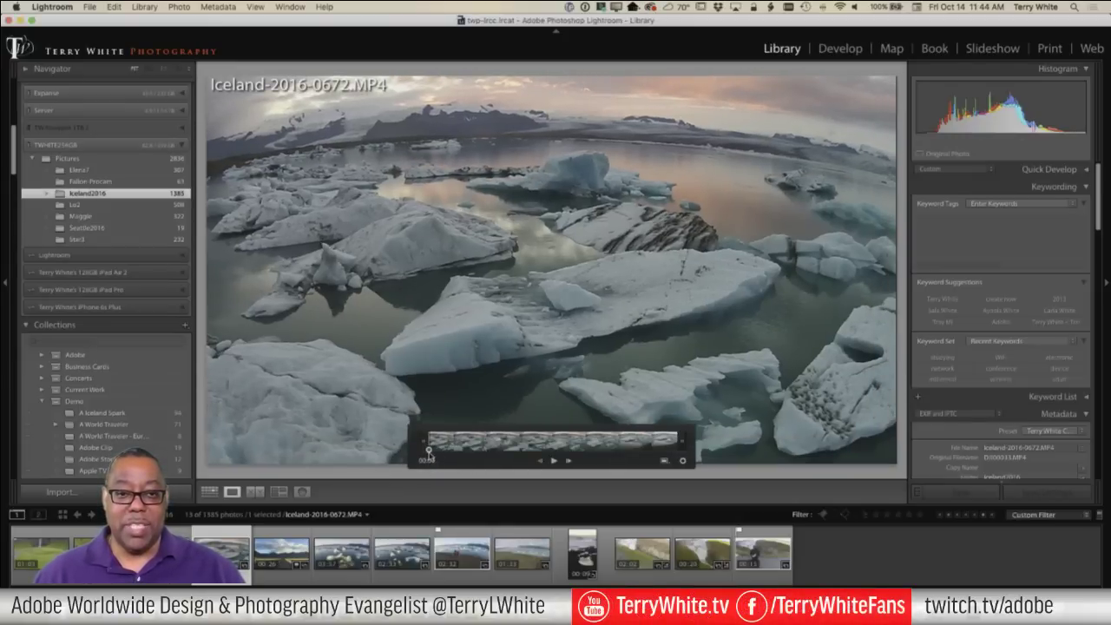
{"action": "left_click_drag", "start_coordinate": [428, 451], "coordinate": [491, 451]}
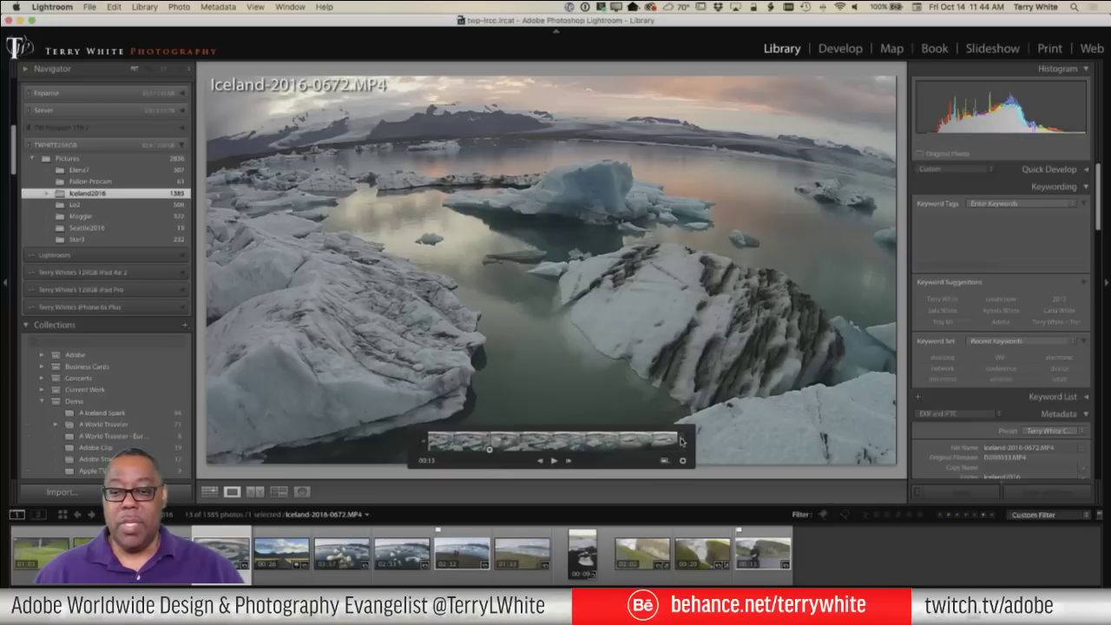
{"action": "left_click_drag", "start_coordinate": [681, 442], "coordinate": [490, 444]}
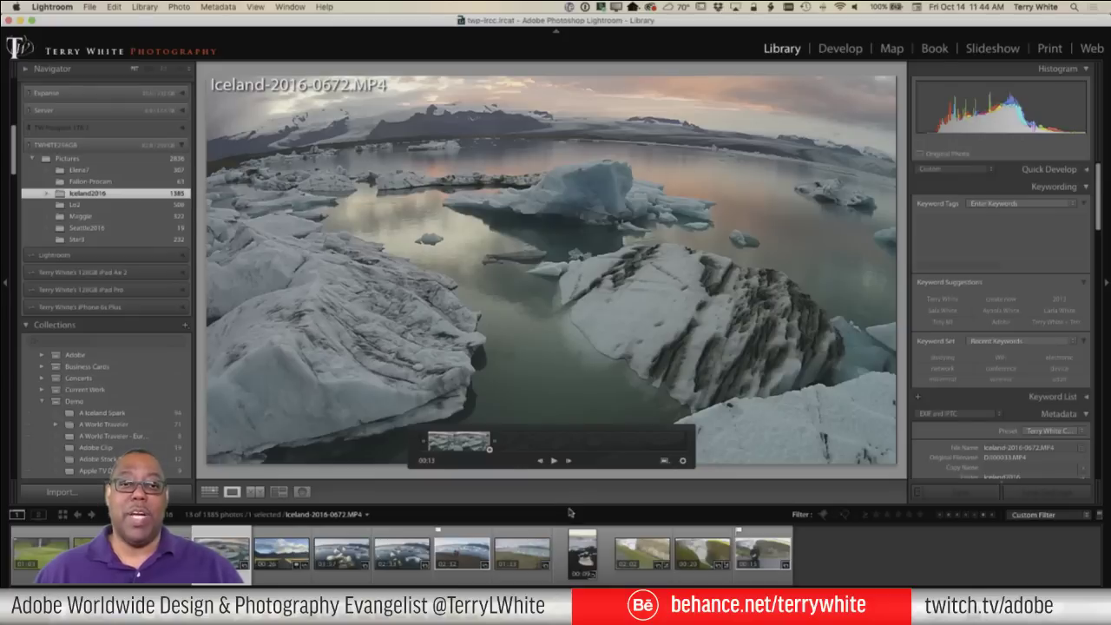
{"action": "mouse_move", "coordinate": [486, 452]}
{"action": "left_mouse_down"}
{"action": "mouse_move", "coordinate": [404, 456]}
{"action": "mouse_move", "coordinate": [491, 459]}
{"action": "left_mouse_up"}
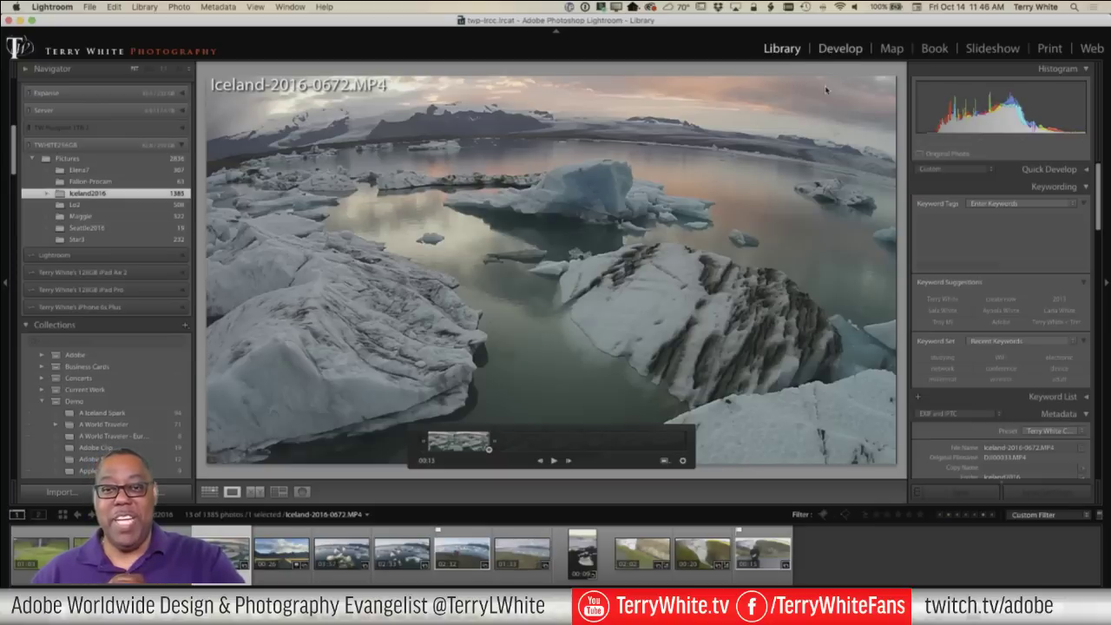
Try to open the trimmed clip in Develop, return to the Library and expand the Quick Develop controls
{"action": "key", "text": "d"}
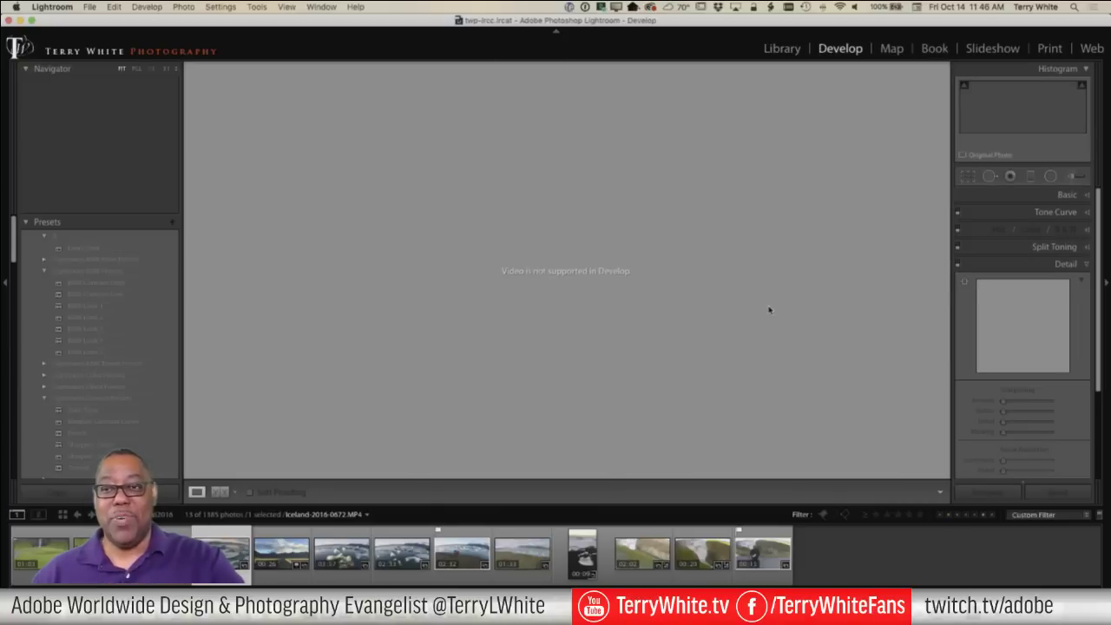
{"action": "left_click", "coordinate": [781, 49]}
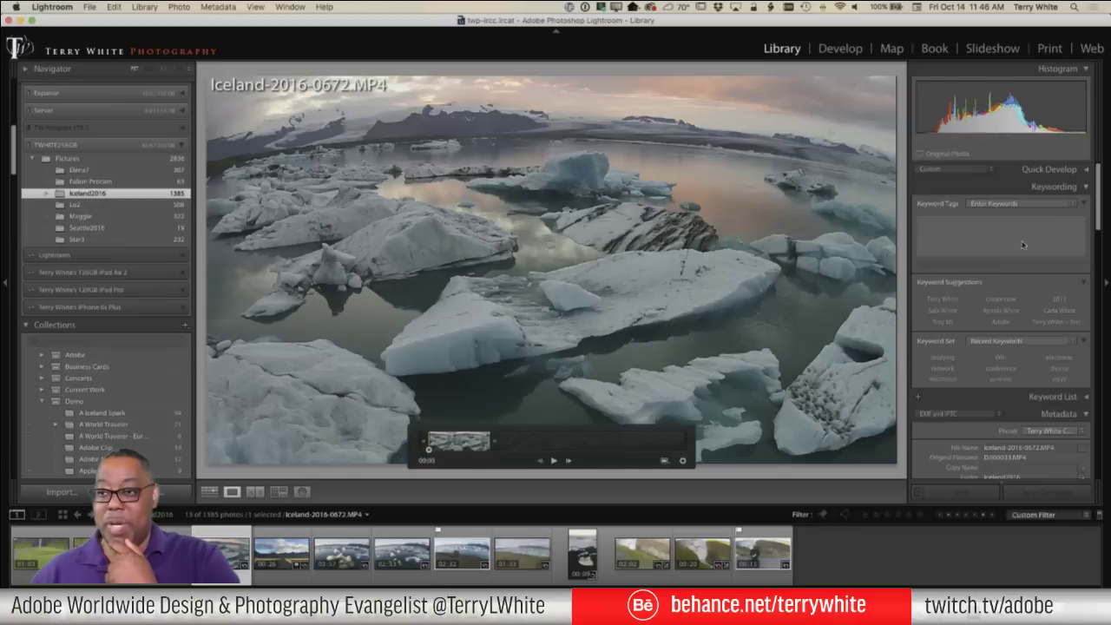
{"action": "left_click", "coordinate": [1087, 169]}
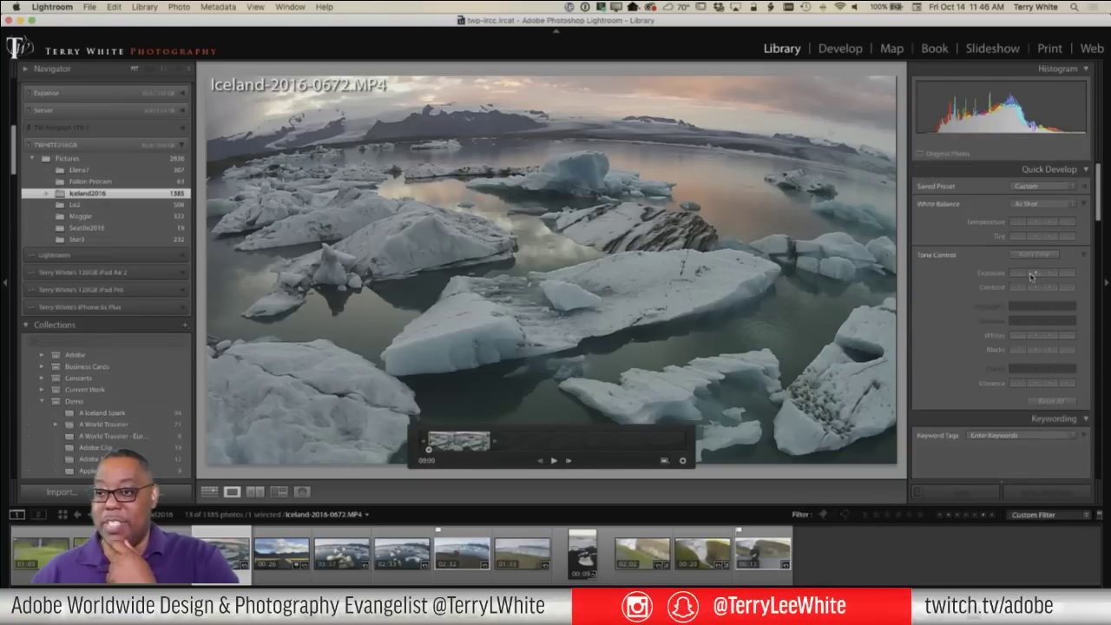
Try a warmer white balance temperature on the iceberg clip and undo it
{"action": "left_click", "coordinate": [1067, 223]}
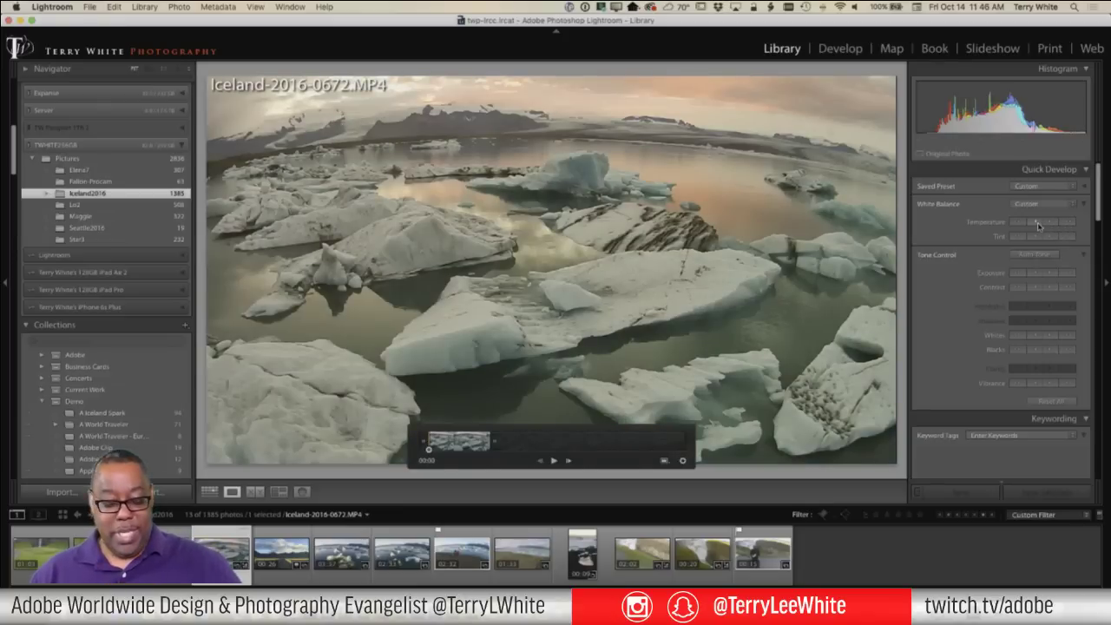
{"action": "key", "text": "super+z"}
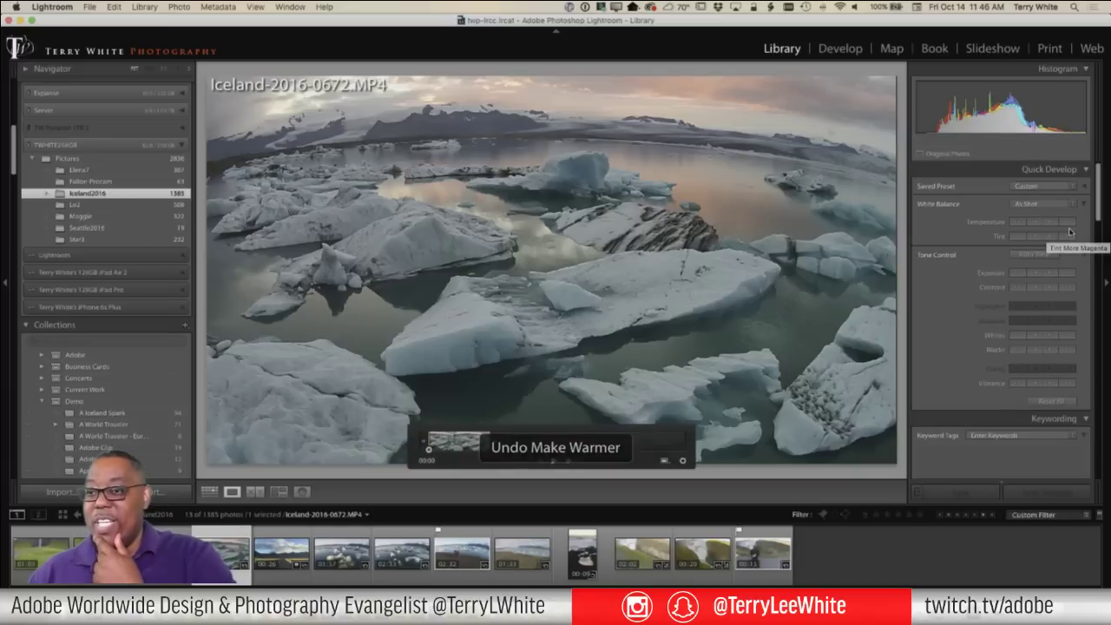
Raise the iceberg clip's exposure by two small increments, flag it as a pick and return to the grid
{"action": "left_click", "coordinate": [1052, 276]}
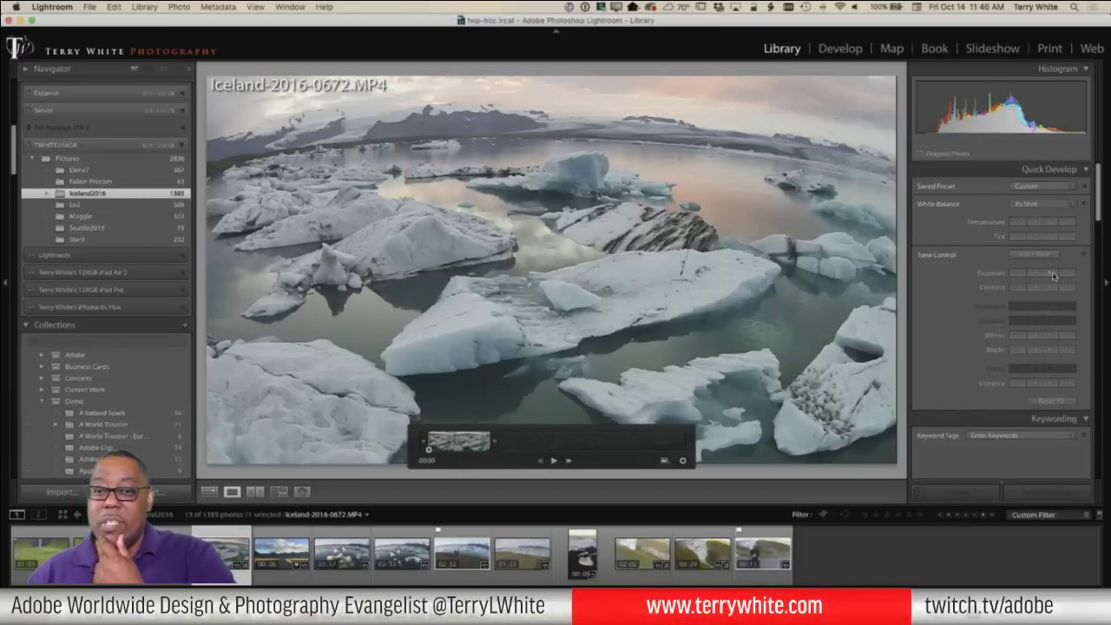
{"action": "left_click", "coordinate": [1052, 276]}
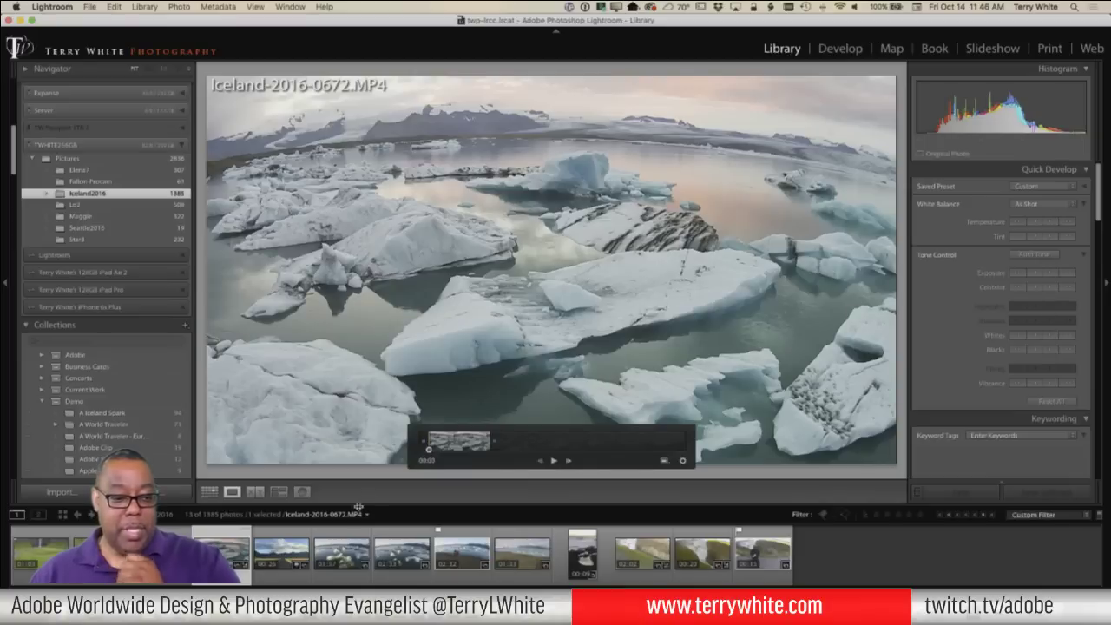
{"action": "key", "text": "p"}
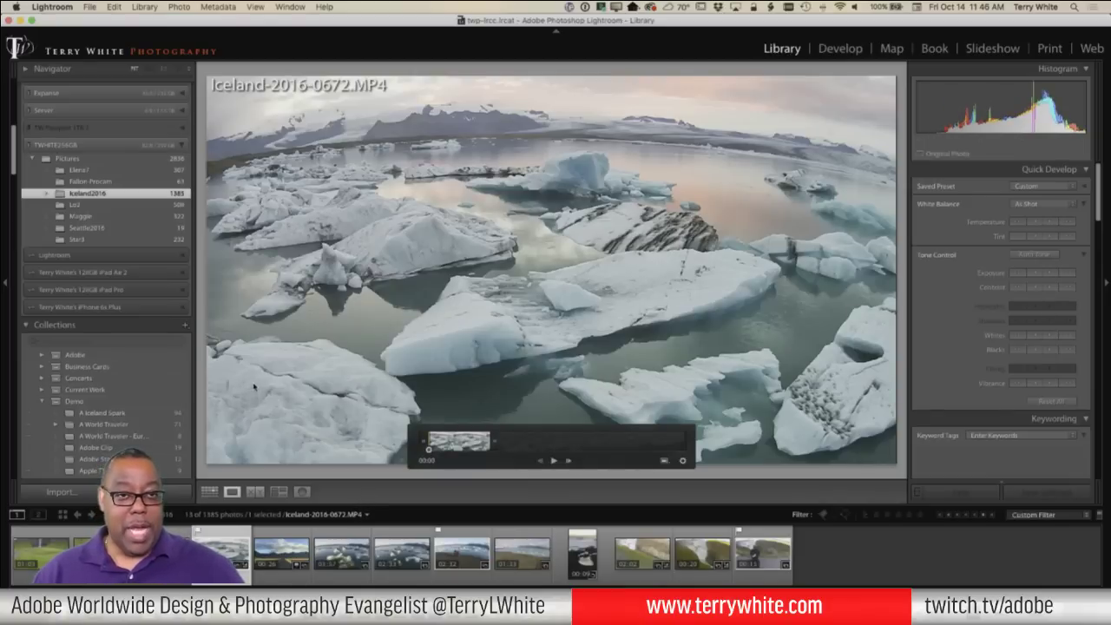
{"action": "key", "text": "g"}
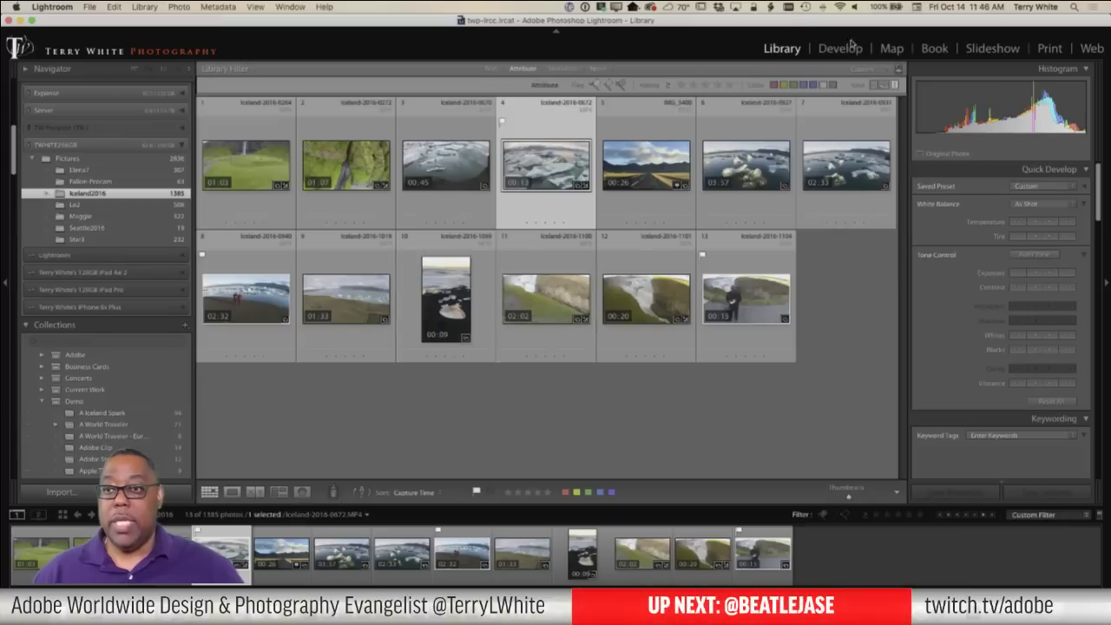
Turn off the video filter and filter the folder by metadata for the PHANTOM VISION FC200 camera
{"action": "key", "text": "super+l"}
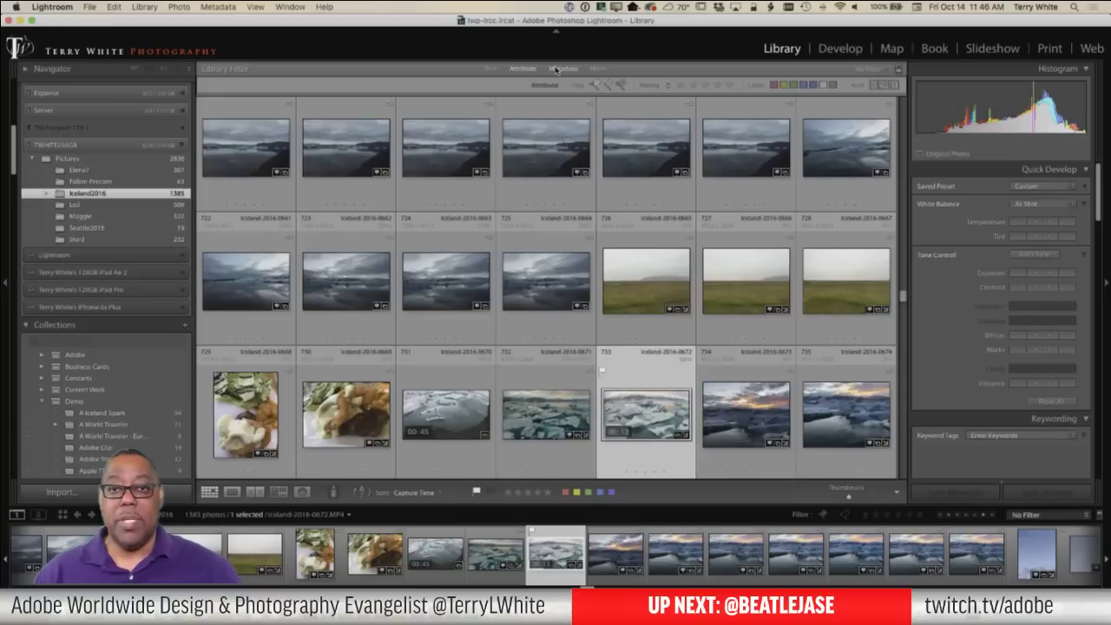
{"action": "left_click", "coordinate": [559, 69]}
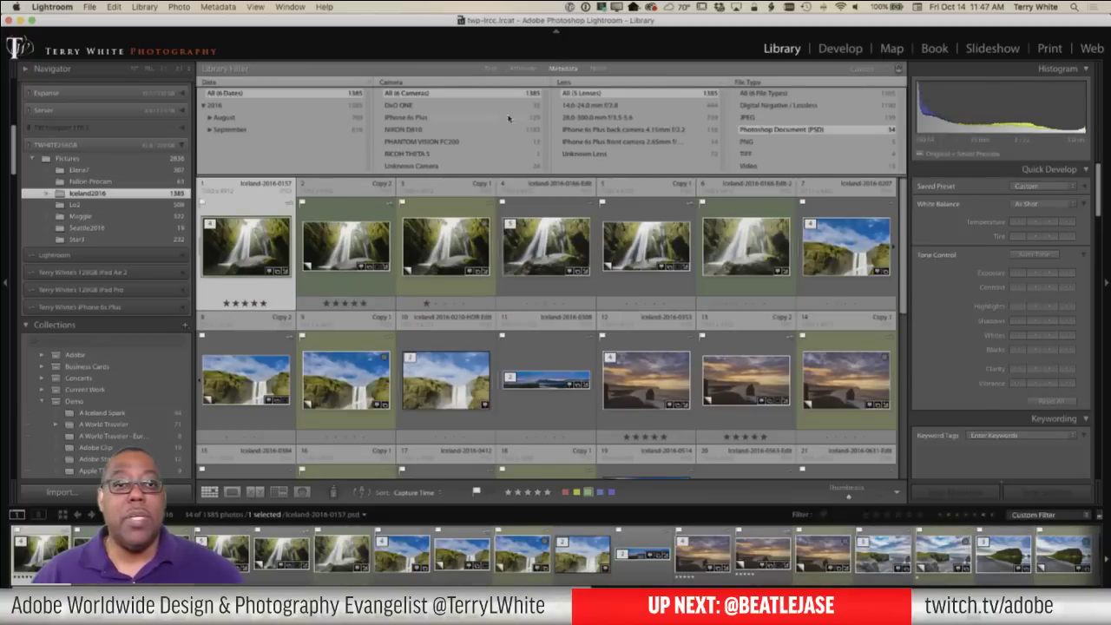
{"action": "left_click", "coordinate": [420, 141]}
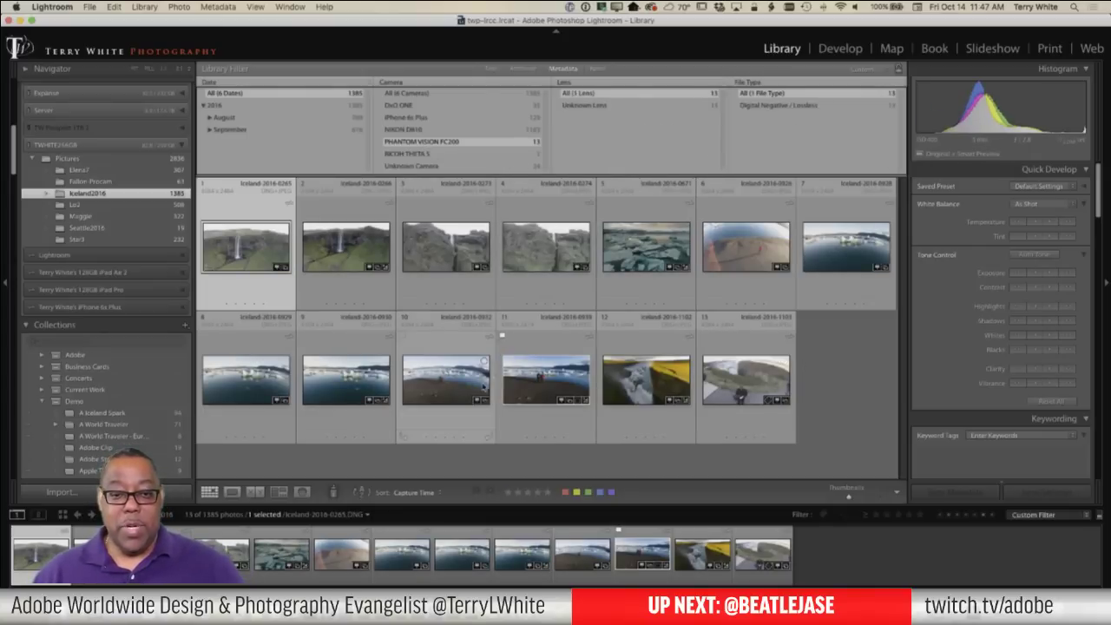
Open the drone photo Iceland-2016-0929.DNG in Develop and enable lens profile corrections for it
{"action": "left_click", "coordinate": [237, 388]}
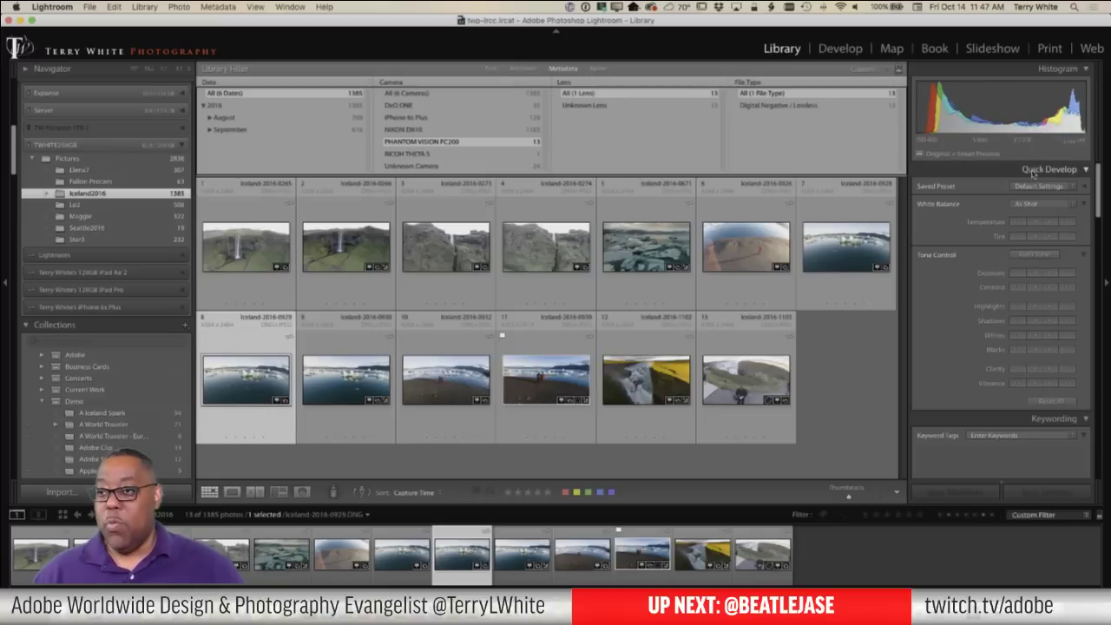
{"action": "left_click", "coordinate": [1087, 171]}
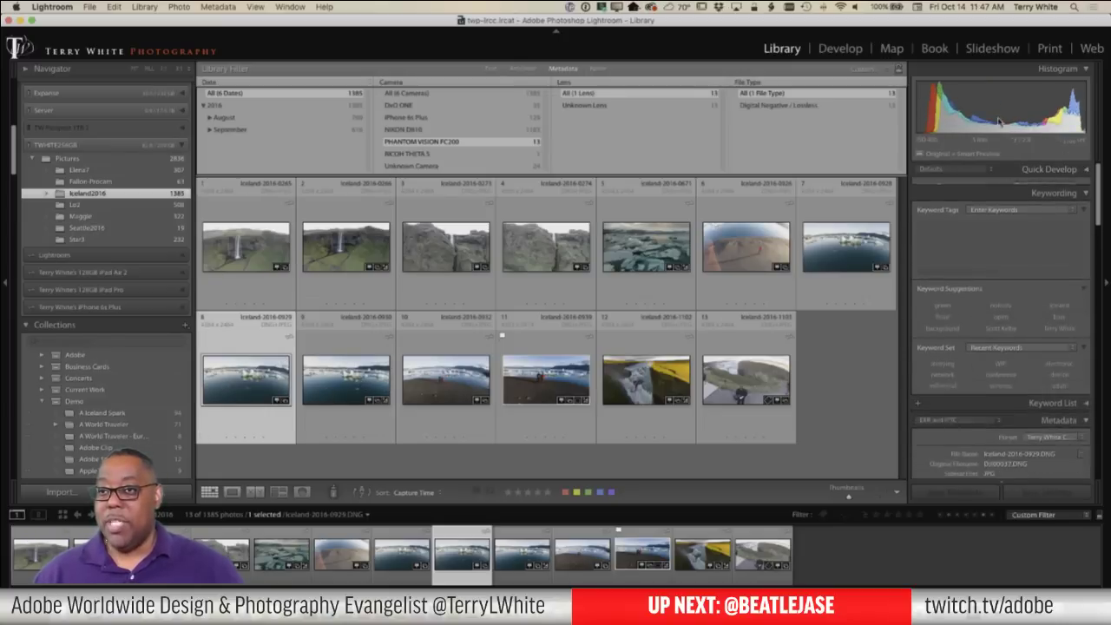
{"action": "left_click", "coordinate": [849, 49]}
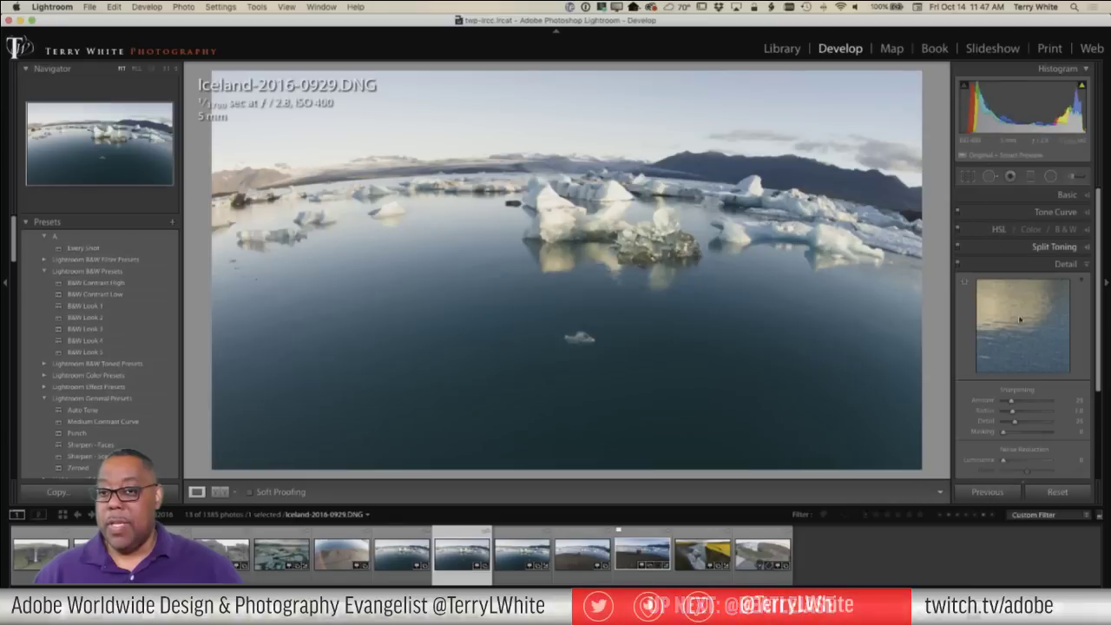
{"action": "scroll", "coordinate": [1035, 331], "scroll_direction": "down", "scroll_amount": 1}
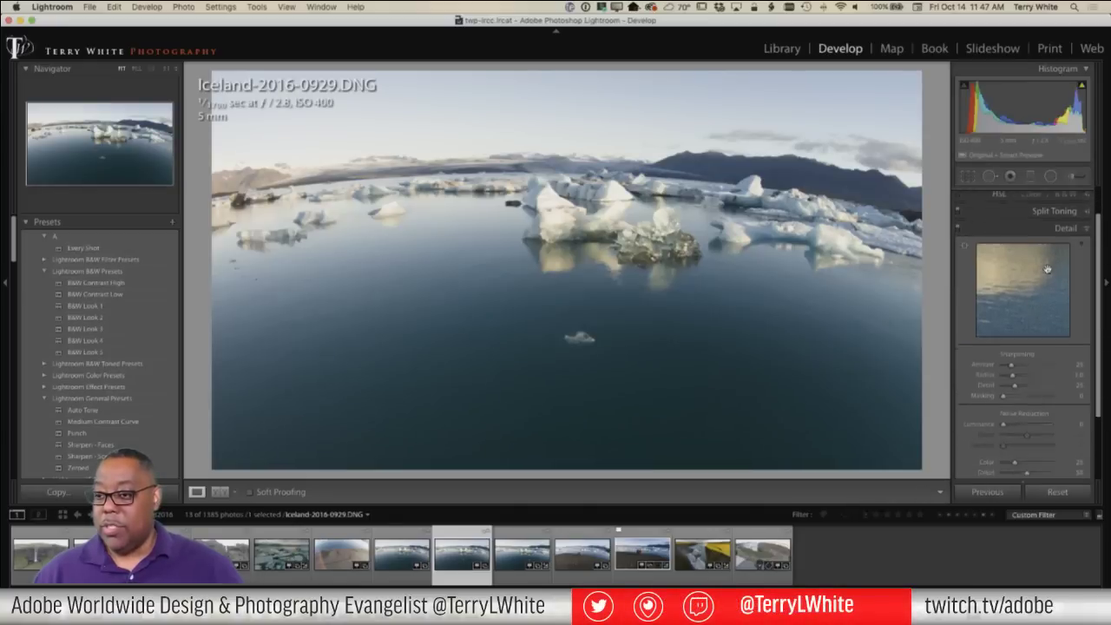
{"action": "scroll", "coordinate": [1053, 347], "scroll_direction": "down", "scroll_amount": 4}
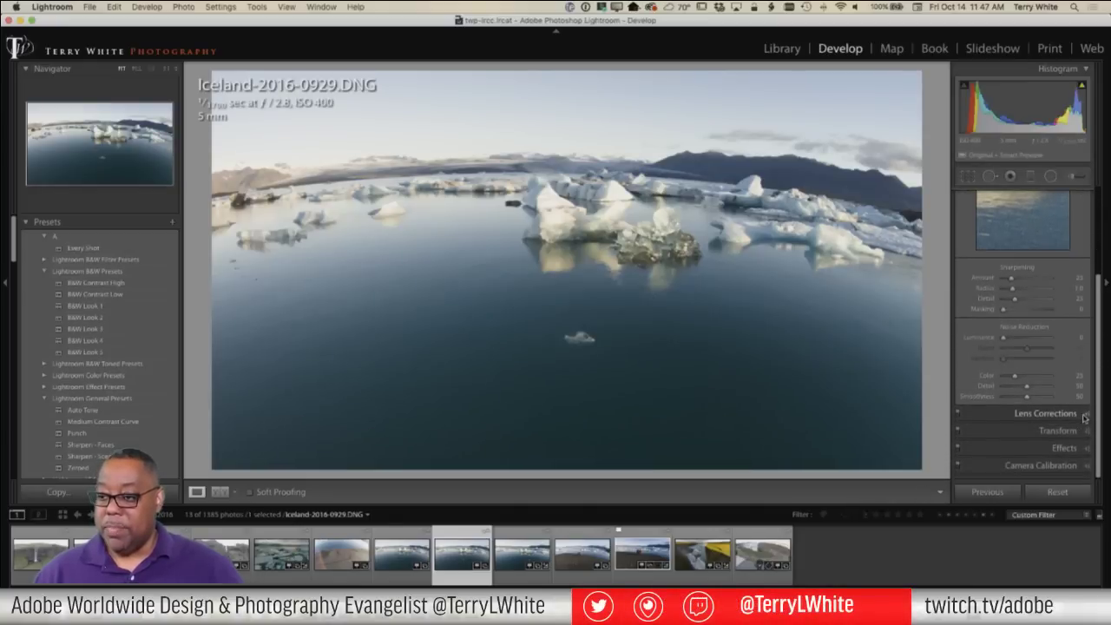
{"action": "left_click", "coordinate": [1078, 410]}
{"action": "left_click", "coordinate": [964, 278]}
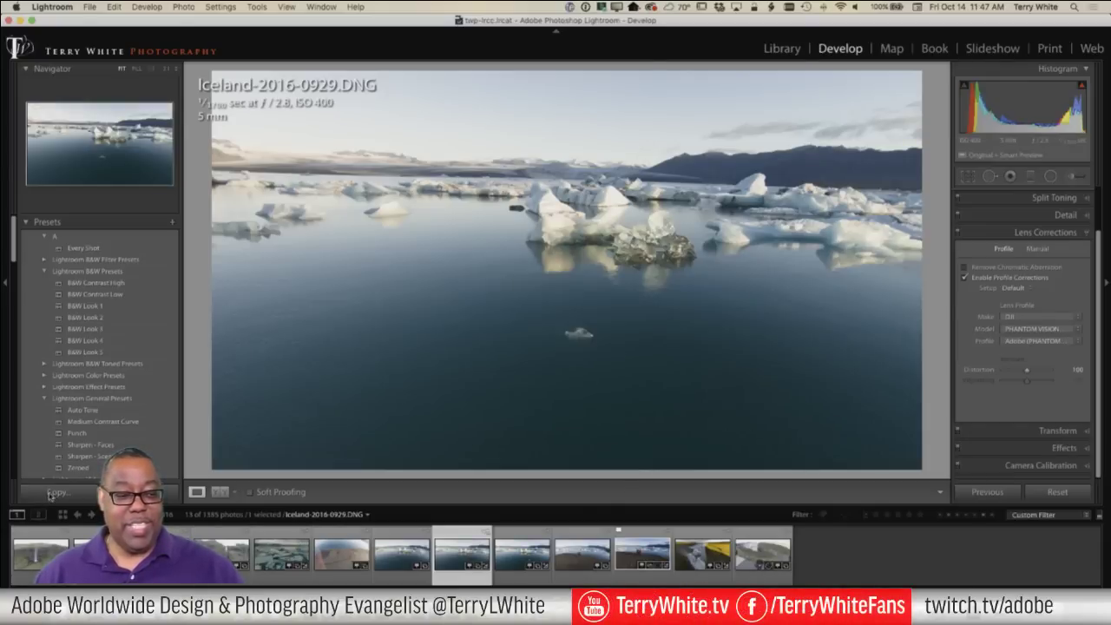
Copy only the Lens Corrections settings from the drone photo Iceland-2016-0929.DNG, with all other settings unchecked
{"action": "left_click", "coordinate": [55, 493]}
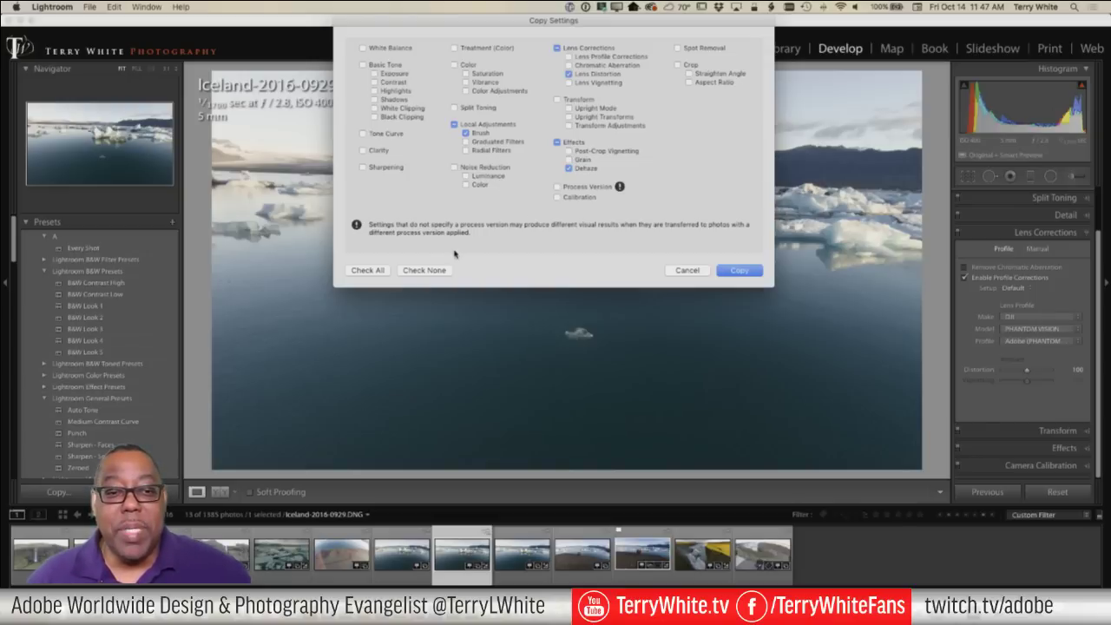
{"action": "left_click", "coordinate": [408, 271]}
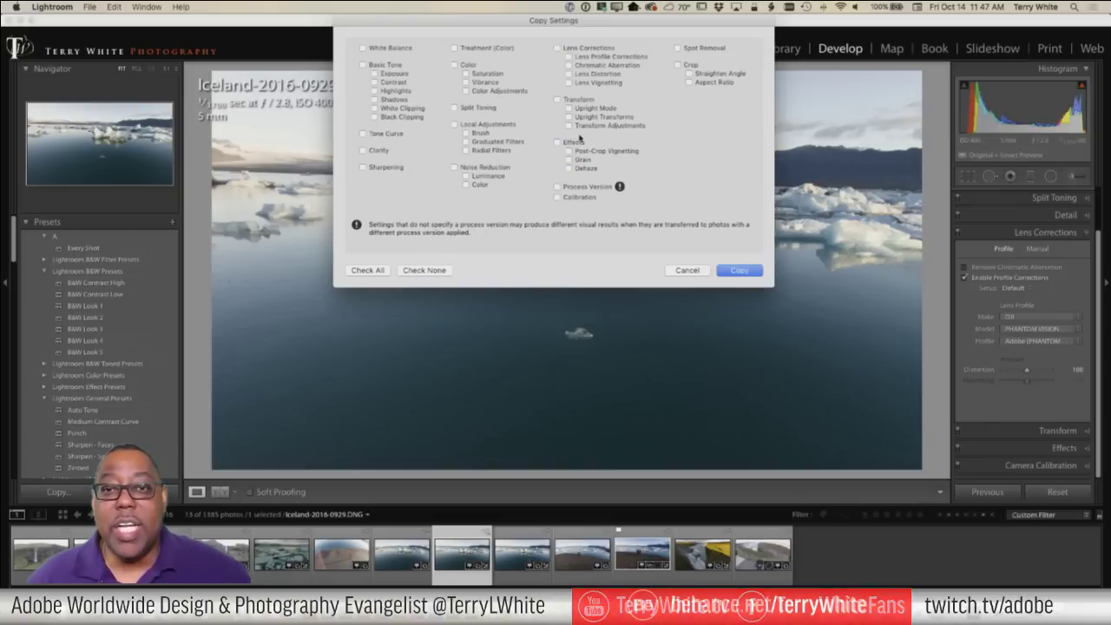
{"action": "left_click", "coordinate": [558, 49]}
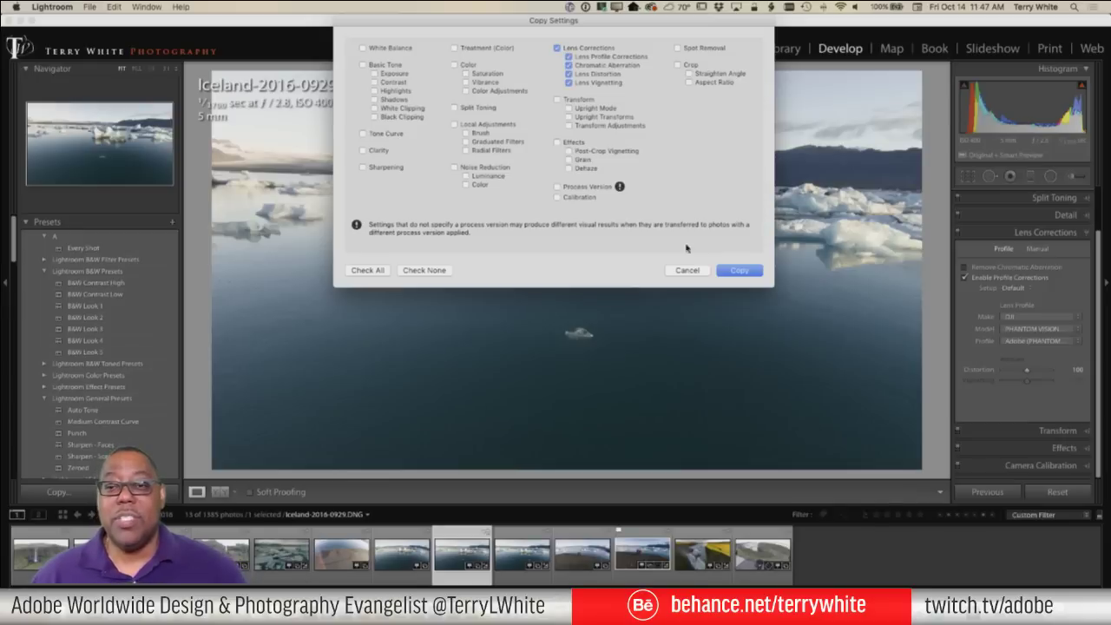
{"action": "left_click", "coordinate": [733, 271]}
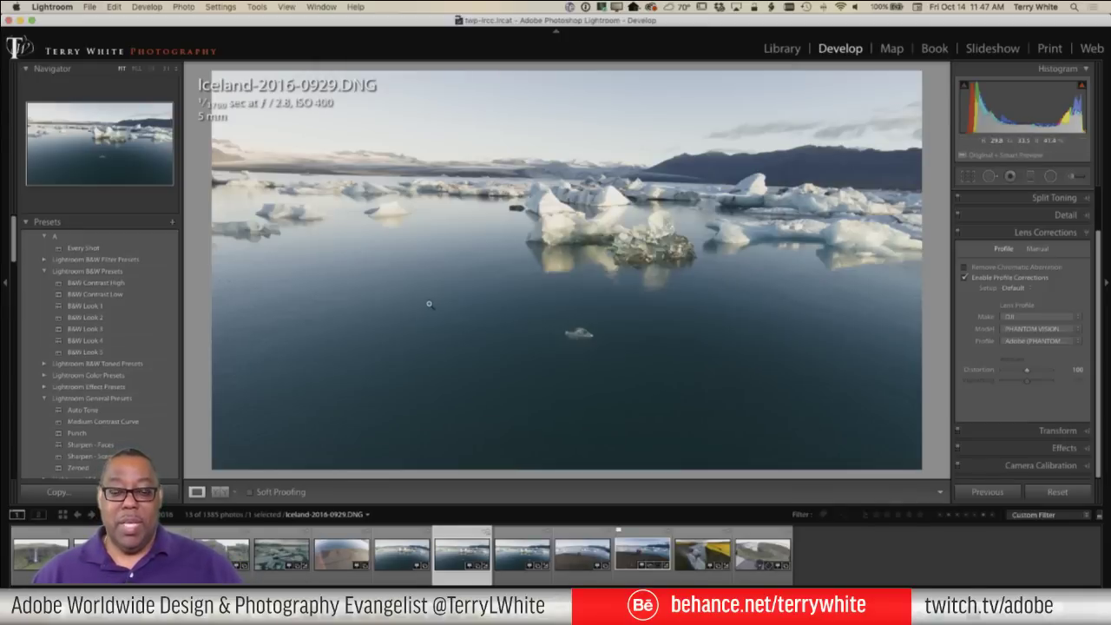
Return to the grid, turn off all library filters and flag Iceland-2016-0929.DNG as a pick
{"action": "key", "text": "g"}
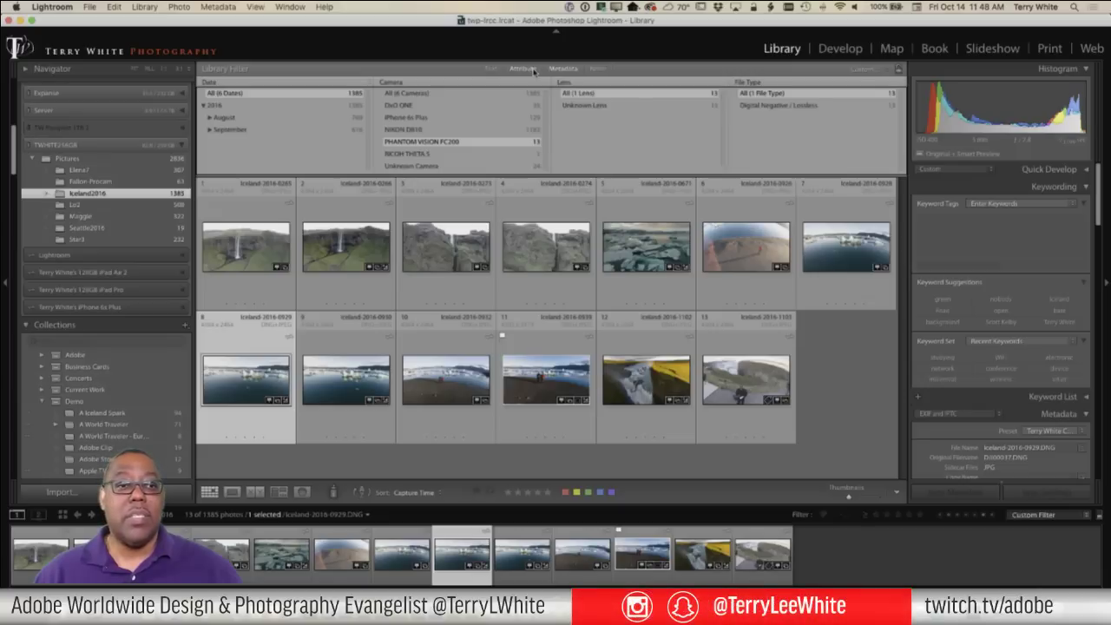
{"action": "left_click", "coordinate": [597, 68]}
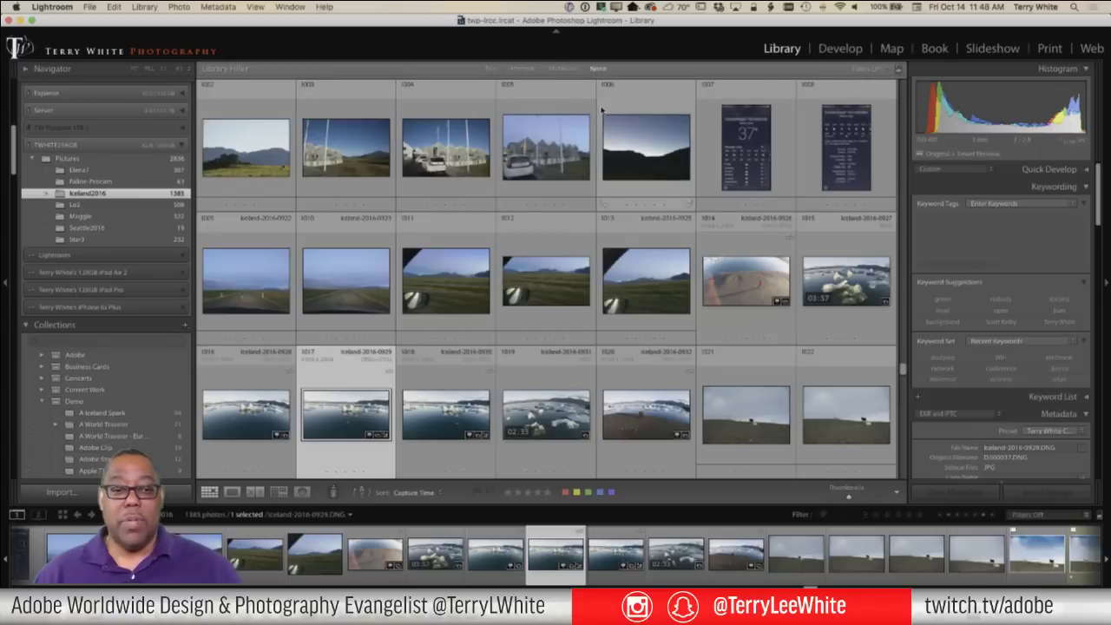
{"action": "key", "text": "p"}
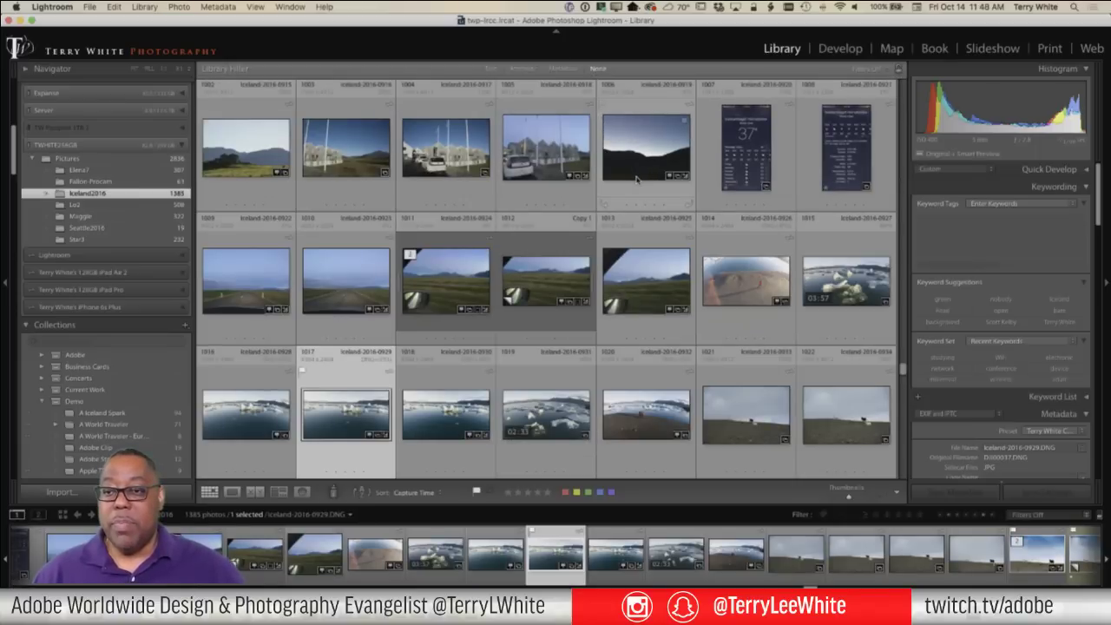
Filter the Iceland2016 folder by attribute to flagged picks and browse through them
{"action": "scroll", "coordinate": [637, 180], "scroll_direction": "up", "scroll_amount": 5}
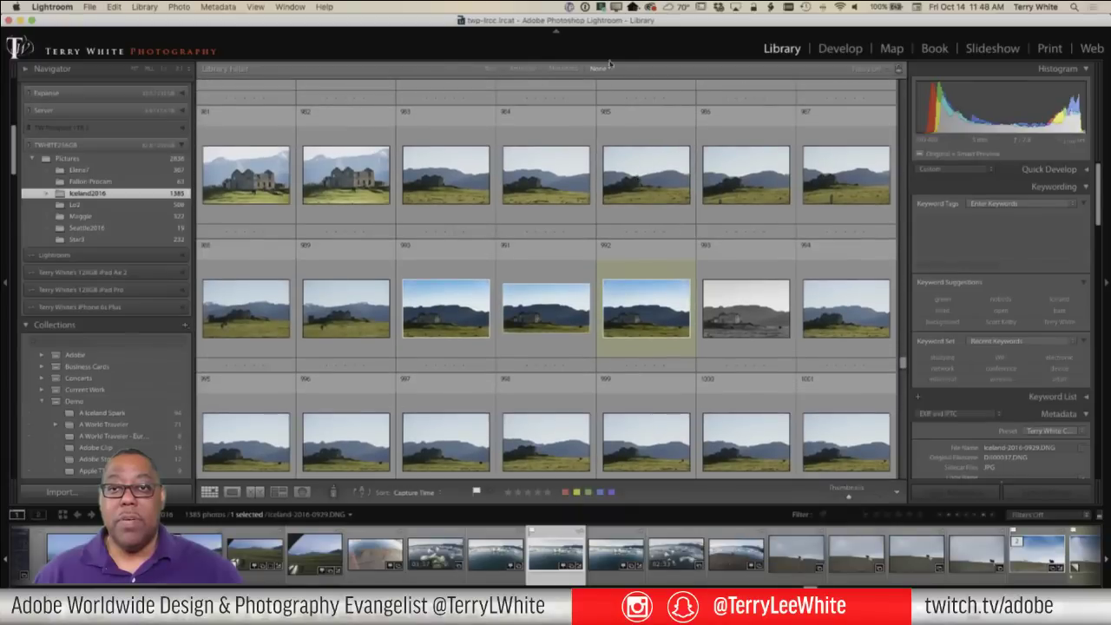
{"action": "left_click", "coordinate": [523, 68]}
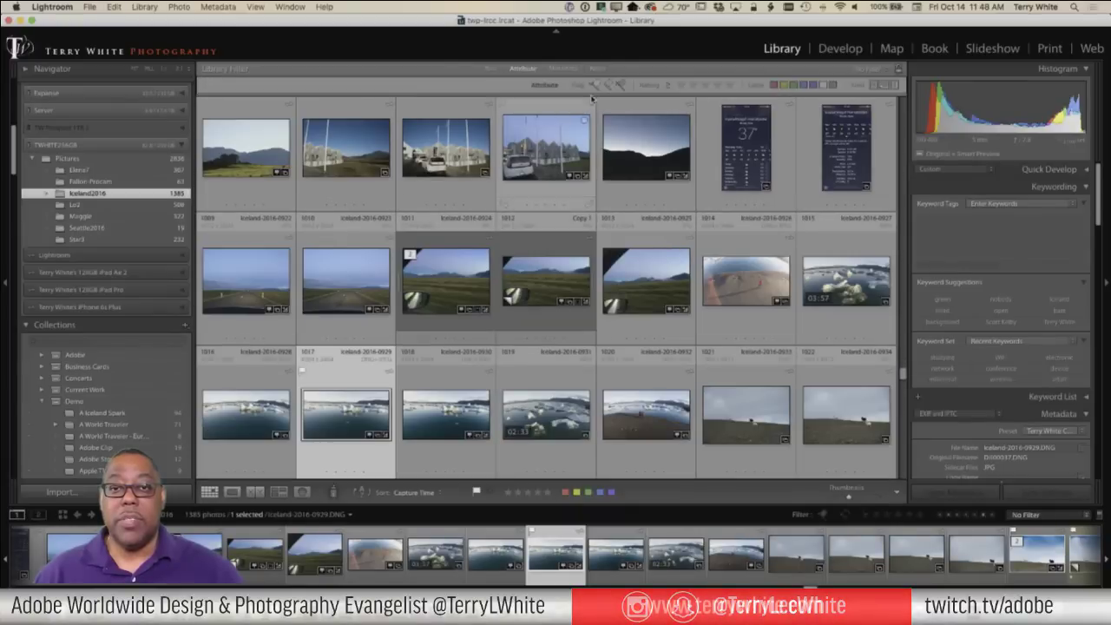
{"action": "left_click", "coordinate": [596, 86]}
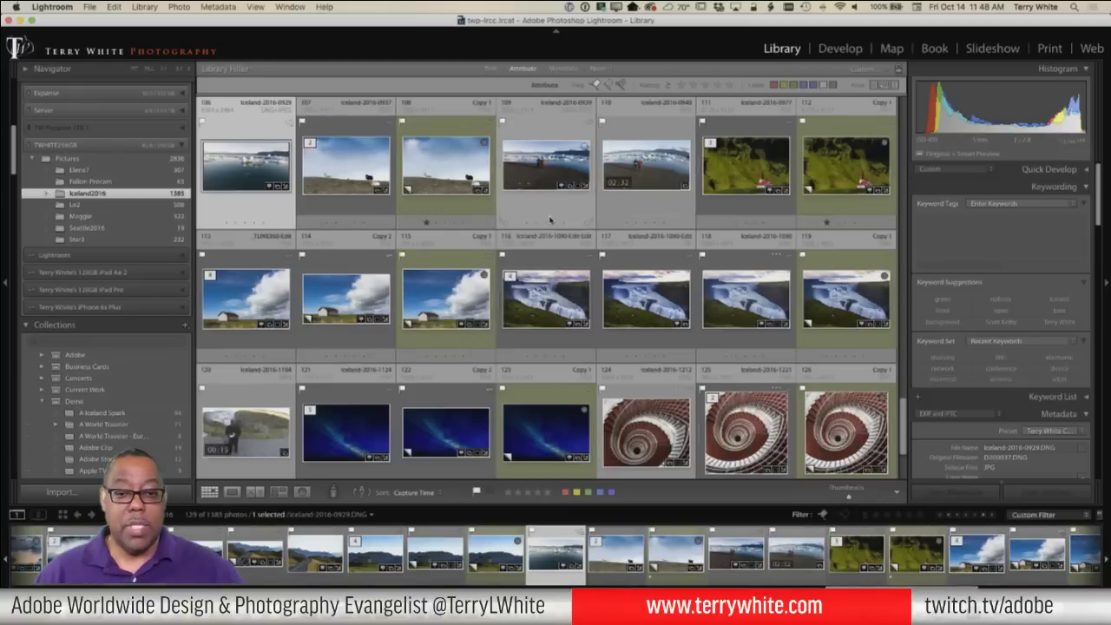
{"action": "scroll", "coordinate": [553, 219], "scroll_direction": "down", "scroll_amount": 4}
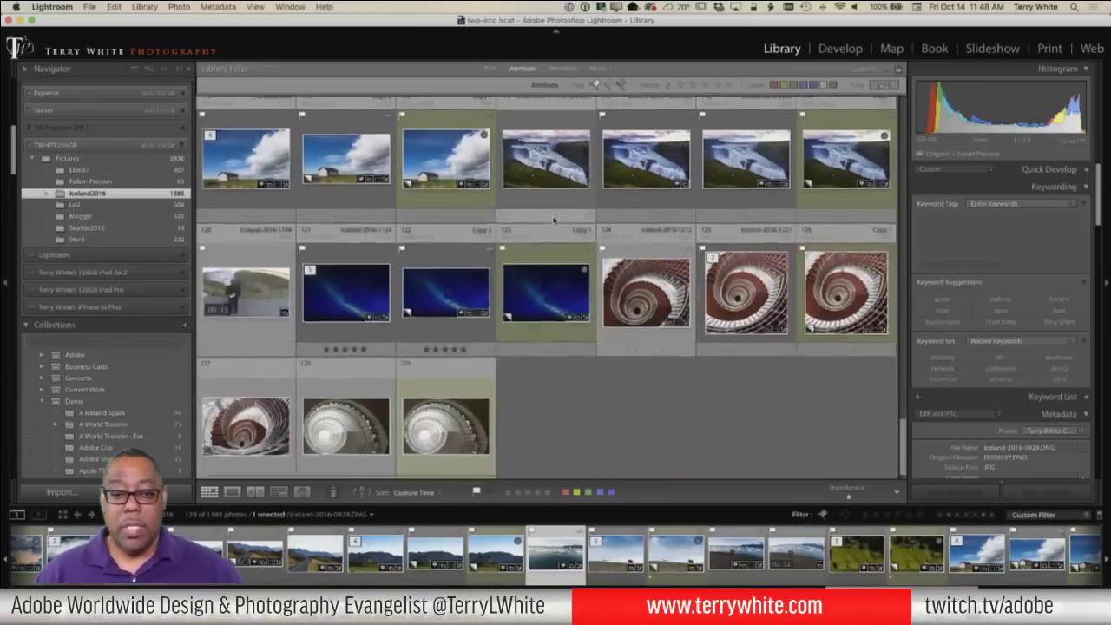
{"action": "scroll", "coordinate": [553, 219], "scroll_direction": "up", "scroll_amount": 5}
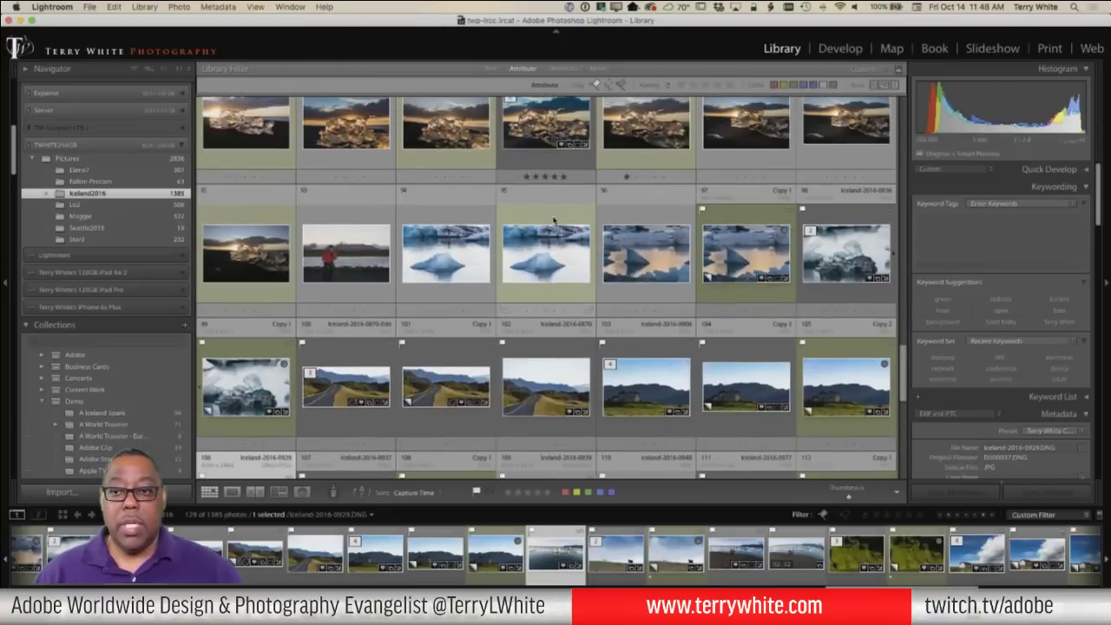
{"action": "scroll", "coordinate": [552, 219], "scroll_direction": "up", "scroll_amount": 1}
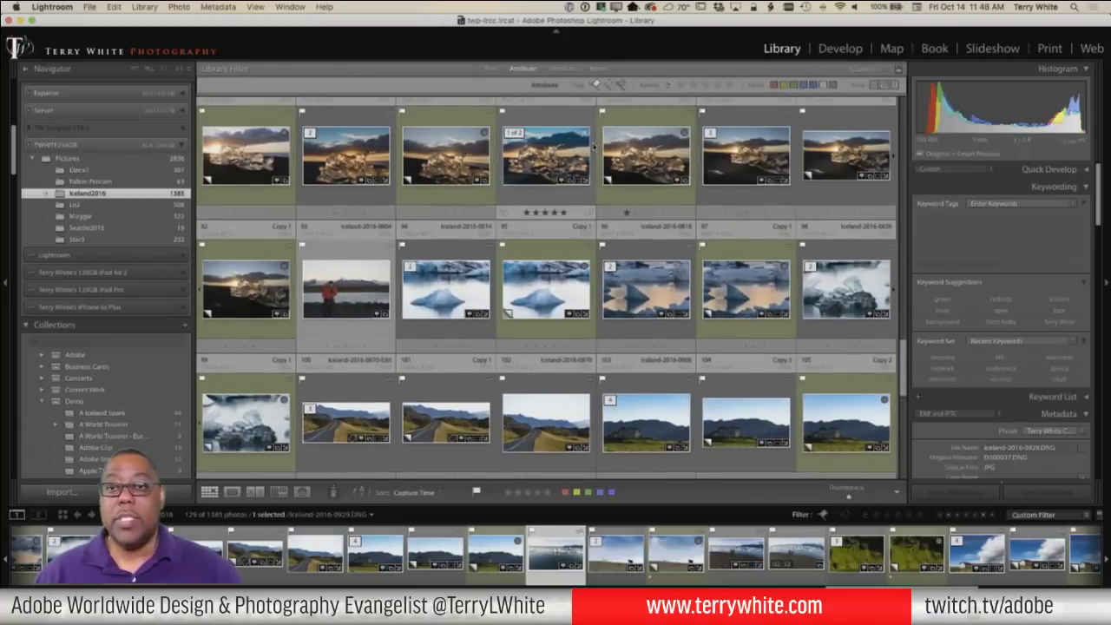
Add the metadata filter, change its Lens column to Flag and choose Flagged
{"action": "left_click", "coordinate": [557, 69]}
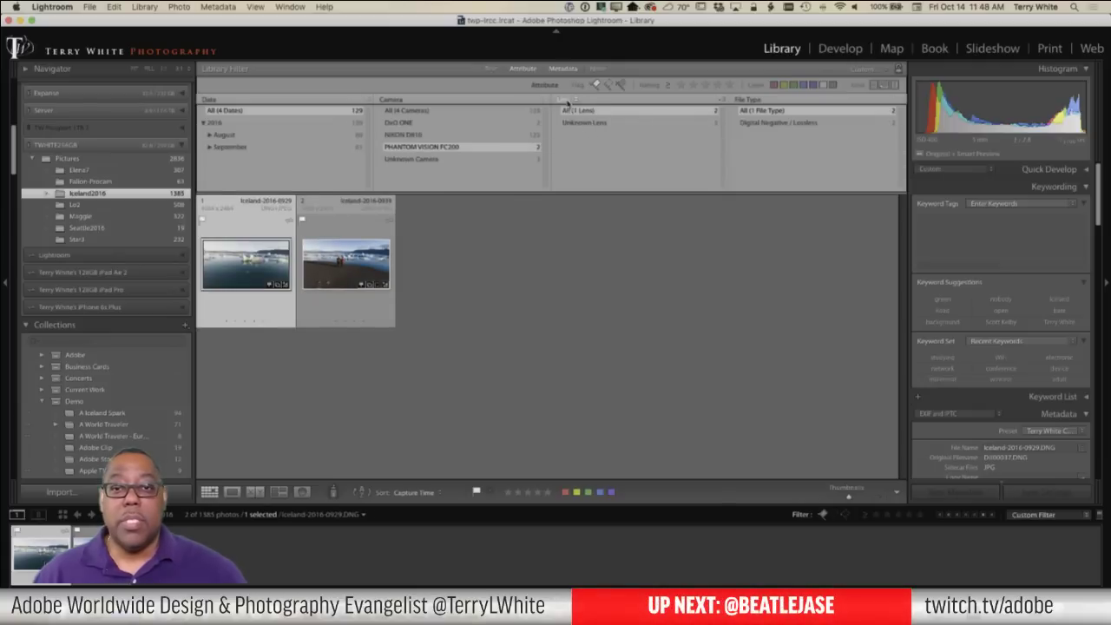
{"action": "left_click", "coordinate": [565, 101]}
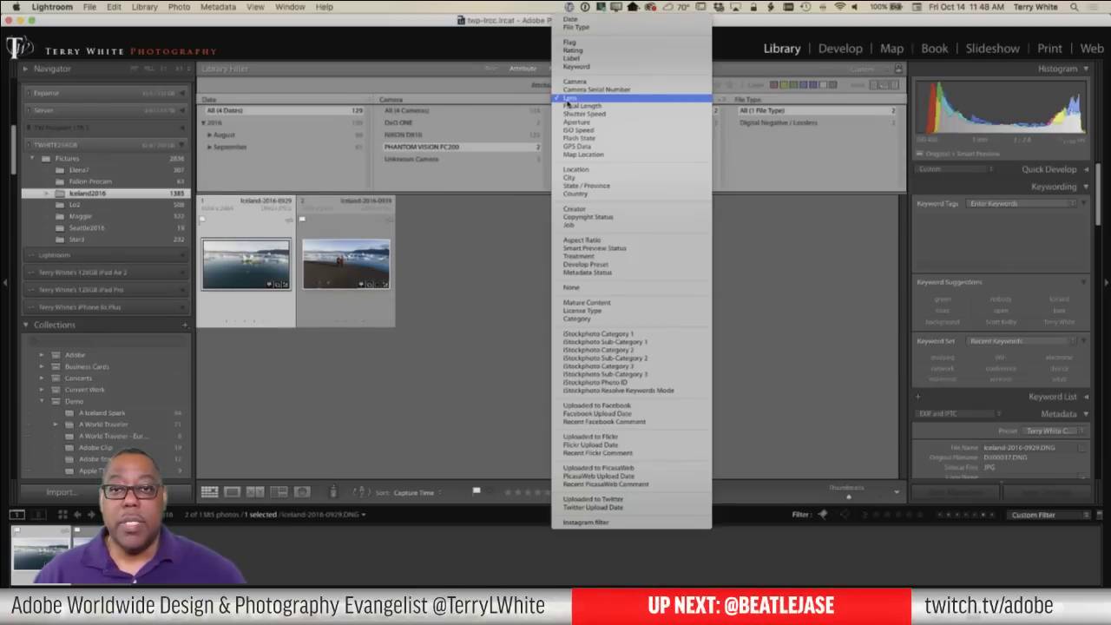
{"action": "left_click", "coordinate": [580, 45]}
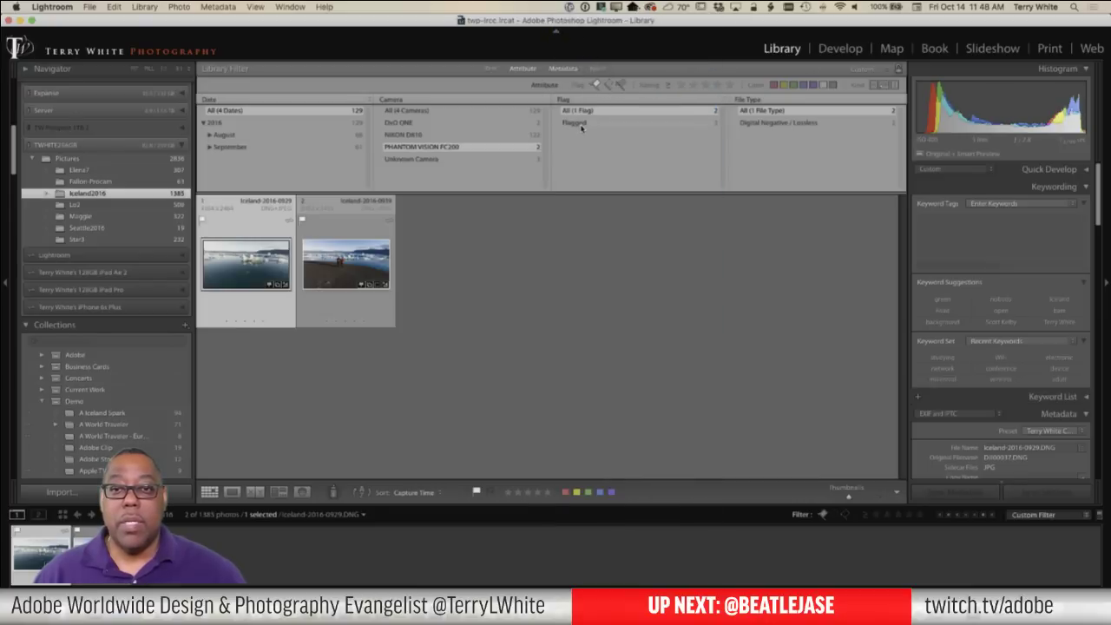
{"action": "left_click", "coordinate": [580, 124]}
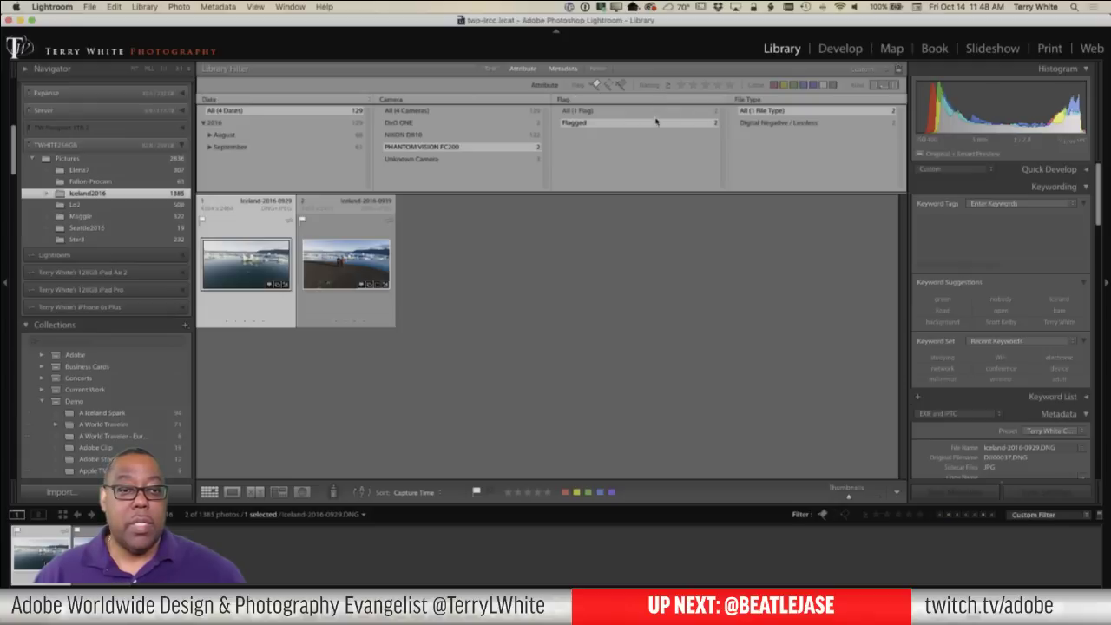
Filter the picks to videos from all cameras and give Iceland-2016-0672.MP4 a red label
{"action": "left_click", "coordinate": [416, 112]}
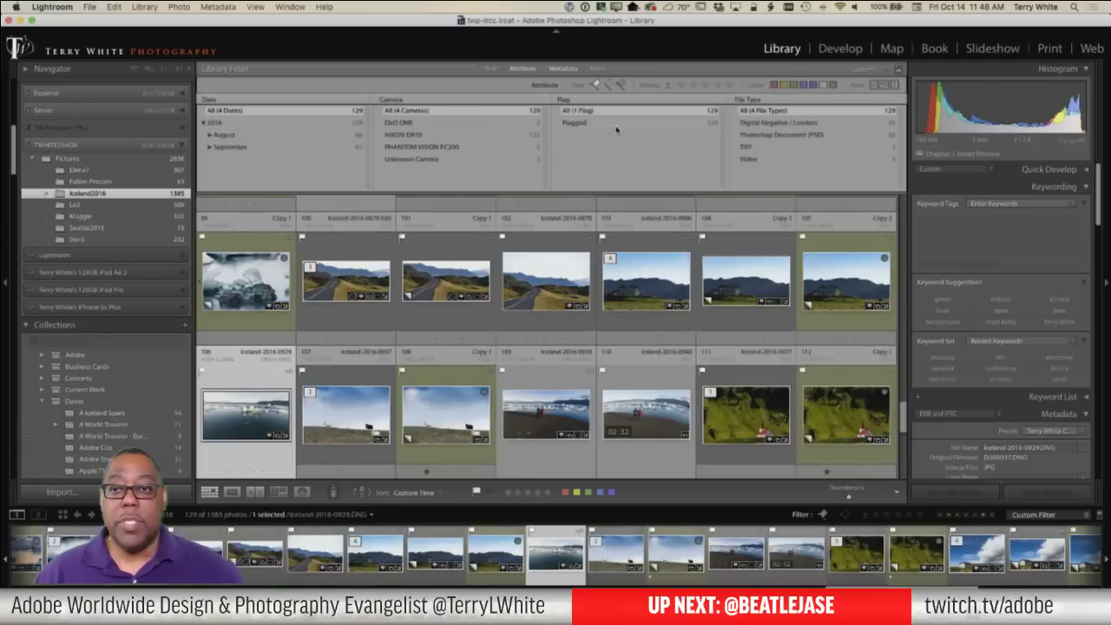
{"action": "left_click", "coordinate": [746, 160]}
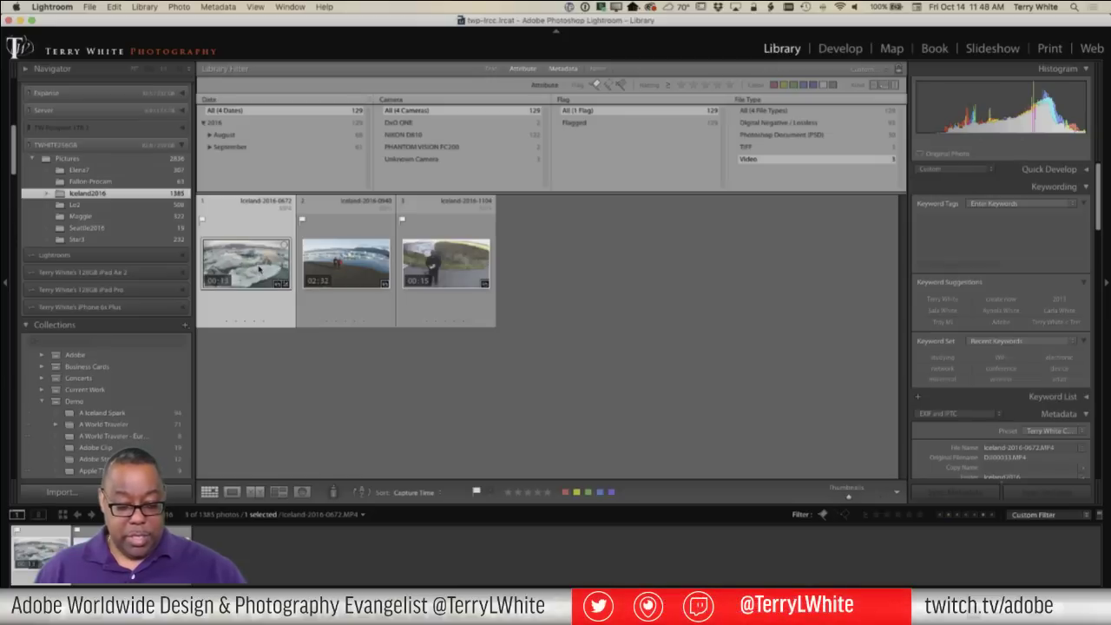
{"action": "key", "text": "6"}
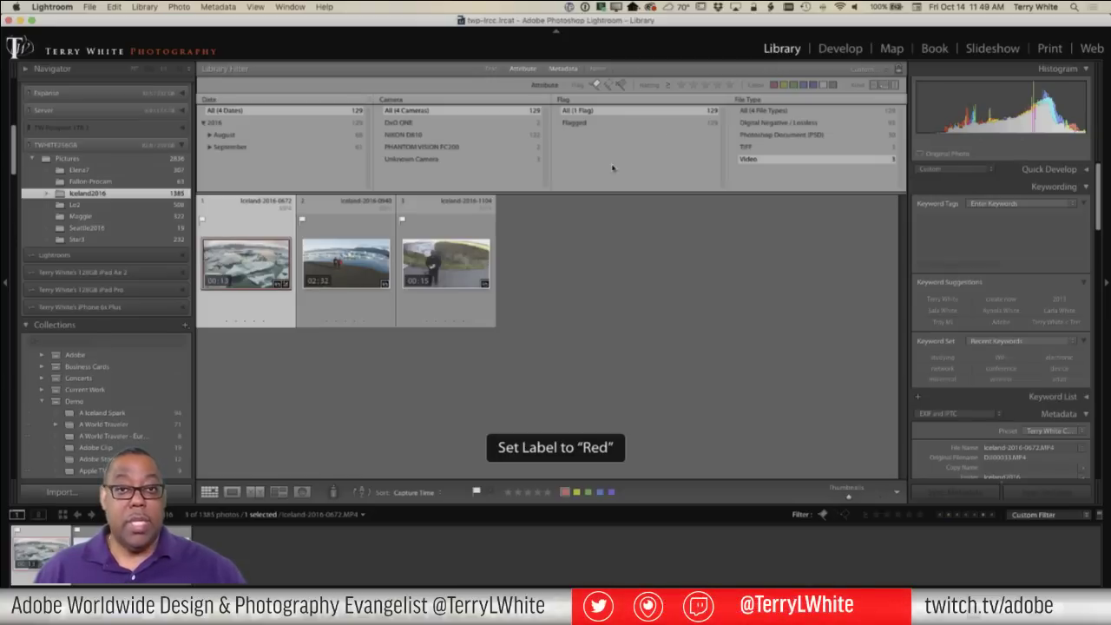
Remove the flagged-pick filter and turn off the metadata filter to show the whole folder
{"action": "left_click", "coordinate": [595, 84]}
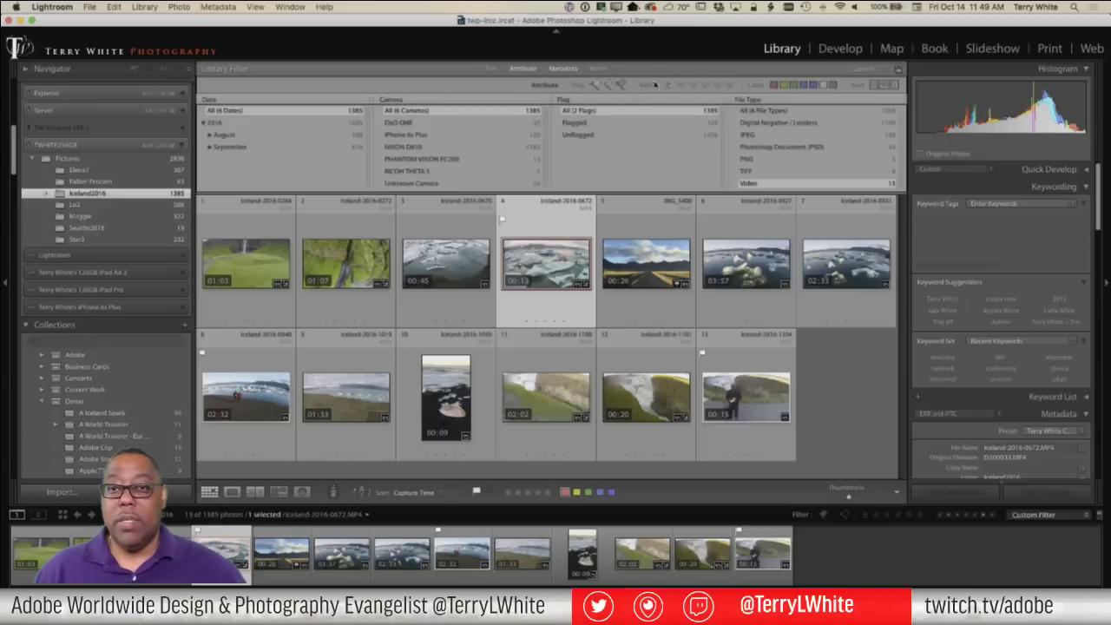
{"action": "left_click", "coordinate": [560, 69]}
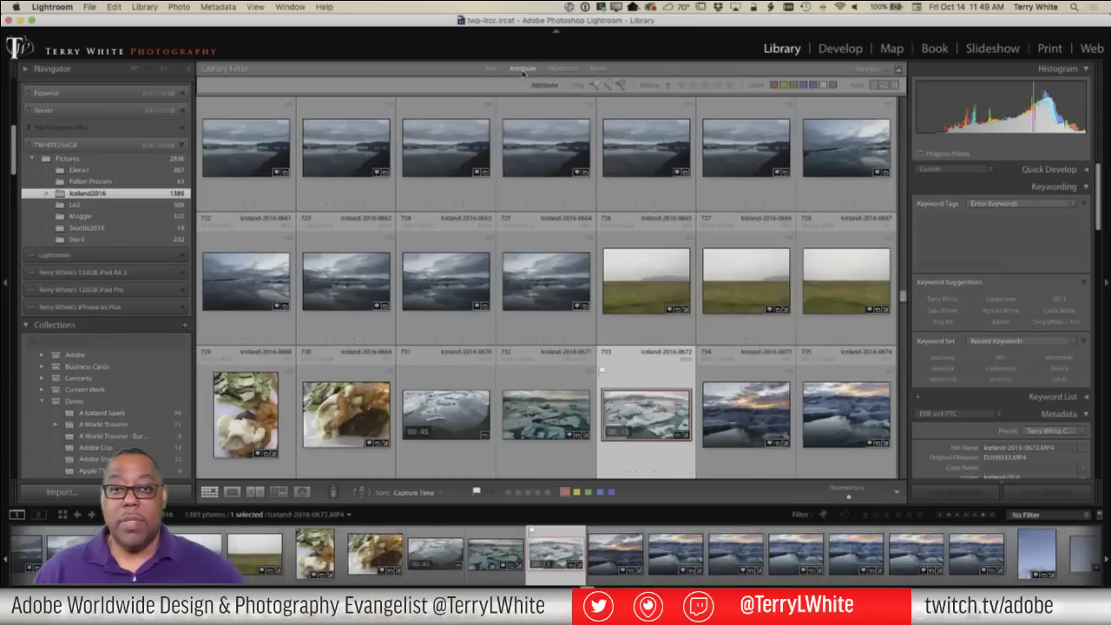
{"action": "left_click", "coordinate": [524, 70]}
{"action": "scroll", "coordinate": [608, 230], "scroll_direction": "down", "scroll_amount": 2}
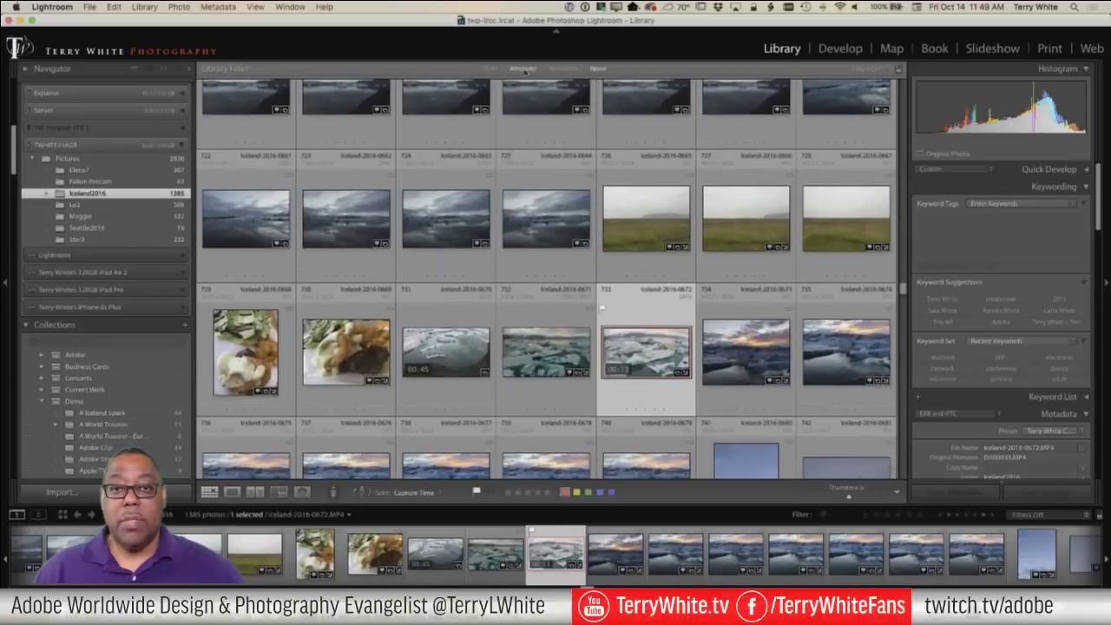
{"action": "left_click", "coordinate": [522, 69]}
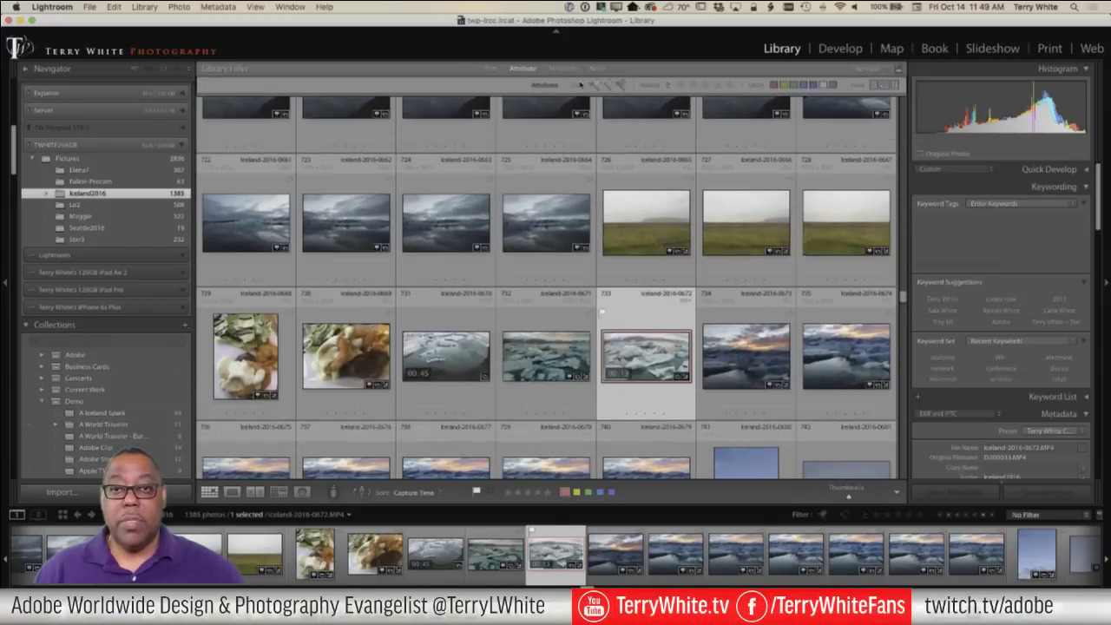
Filter the folder by metadata for the PHANTOM VISION FC200 camera and label Iceland-2016-0929.DNG red
{"action": "left_click", "coordinate": [574, 69]}
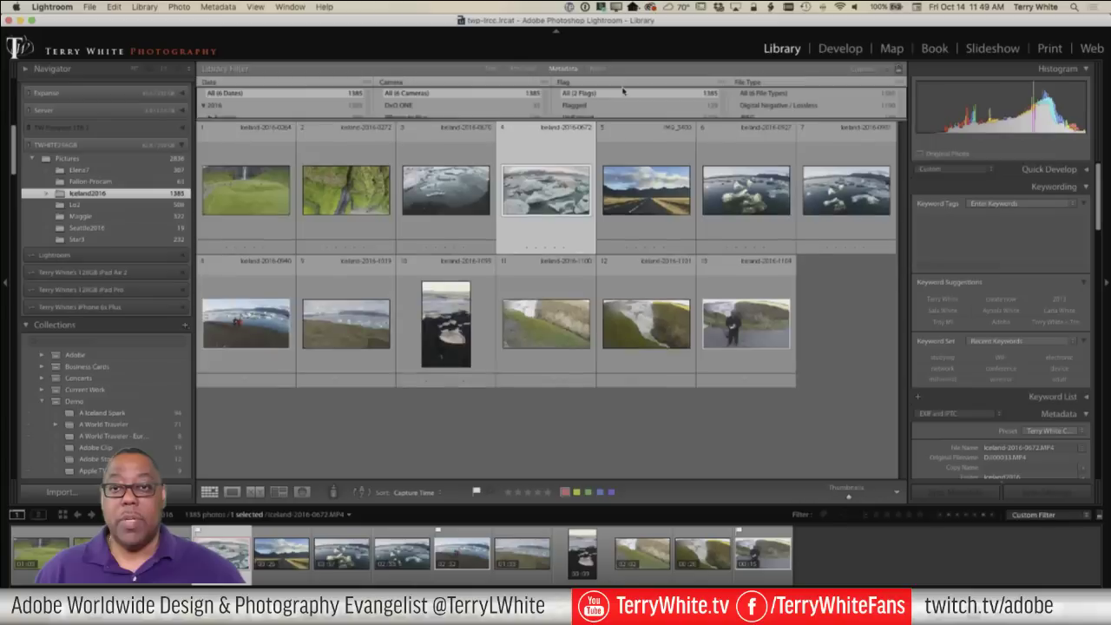
{"action": "left_click", "coordinate": [414, 142]}
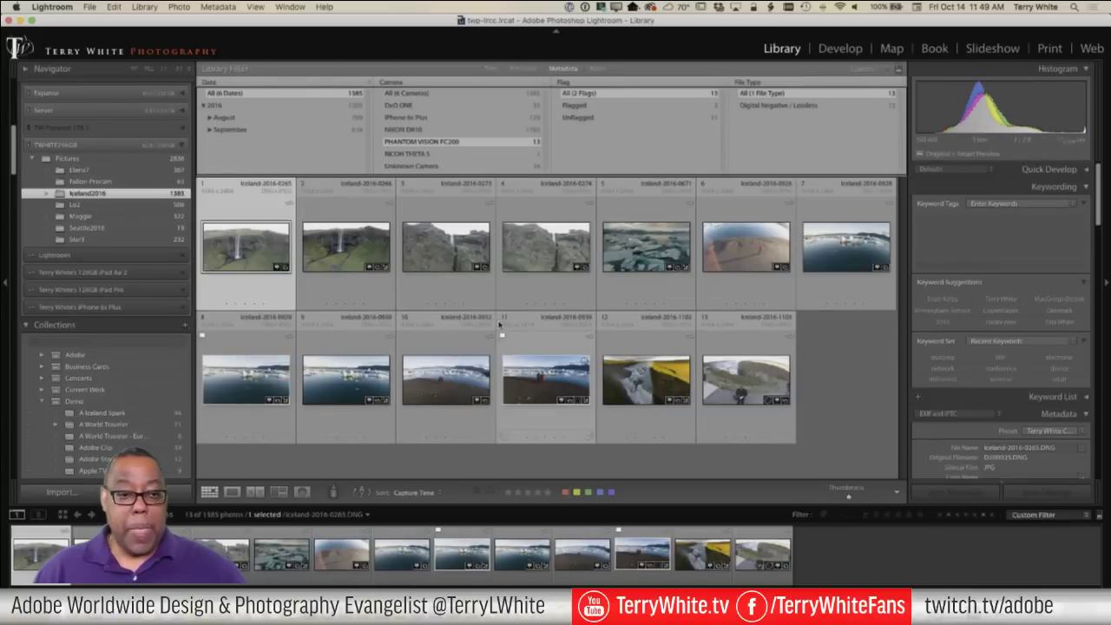
{"action": "left_click", "coordinate": [268, 388]}
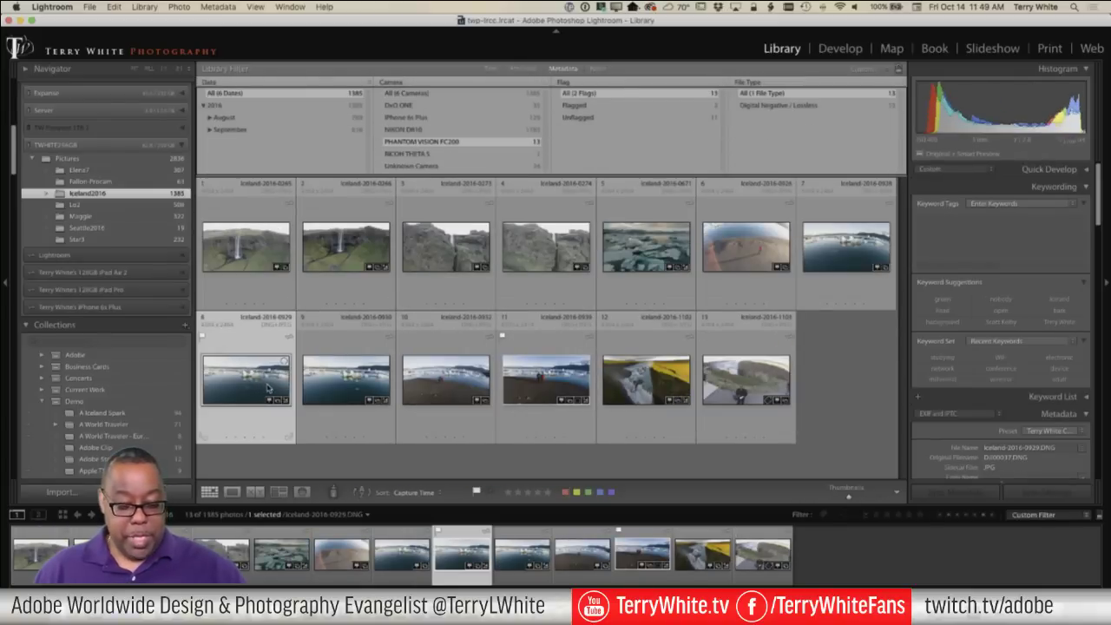
{"action": "key", "text": "6"}
Replace the metadata filter with an attribute filter for red labels and select both the clip and the drone photo
{"action": "left_click", "coordinate": [561, 70]}
{"action": "left_click", "coordinate": [524, 73]}
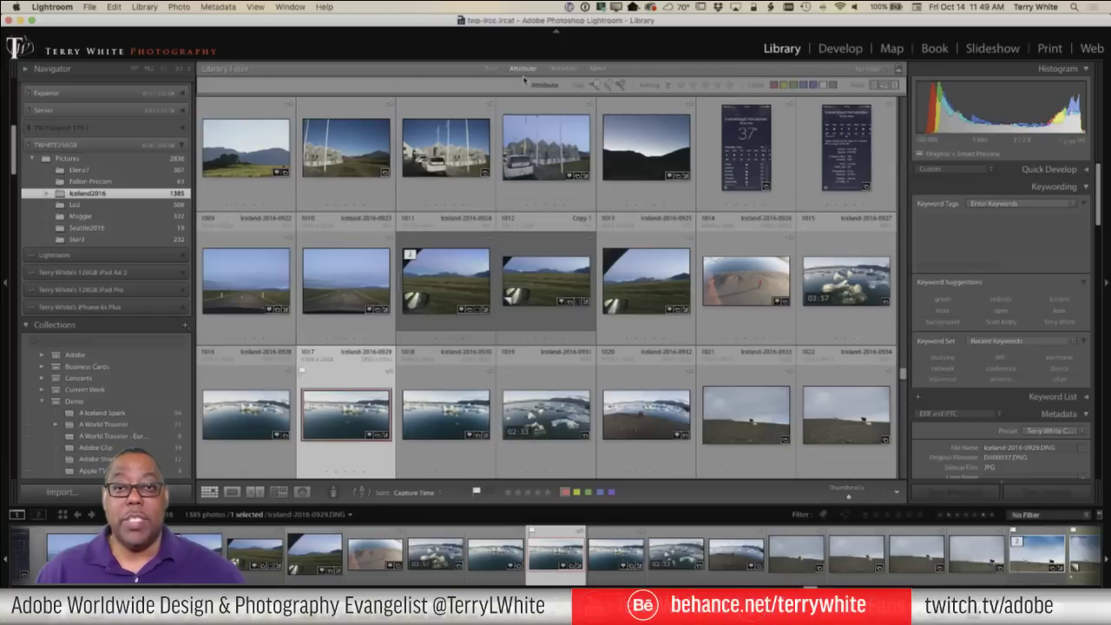
{"action": "left_click", "coordinate": [774, 85]}
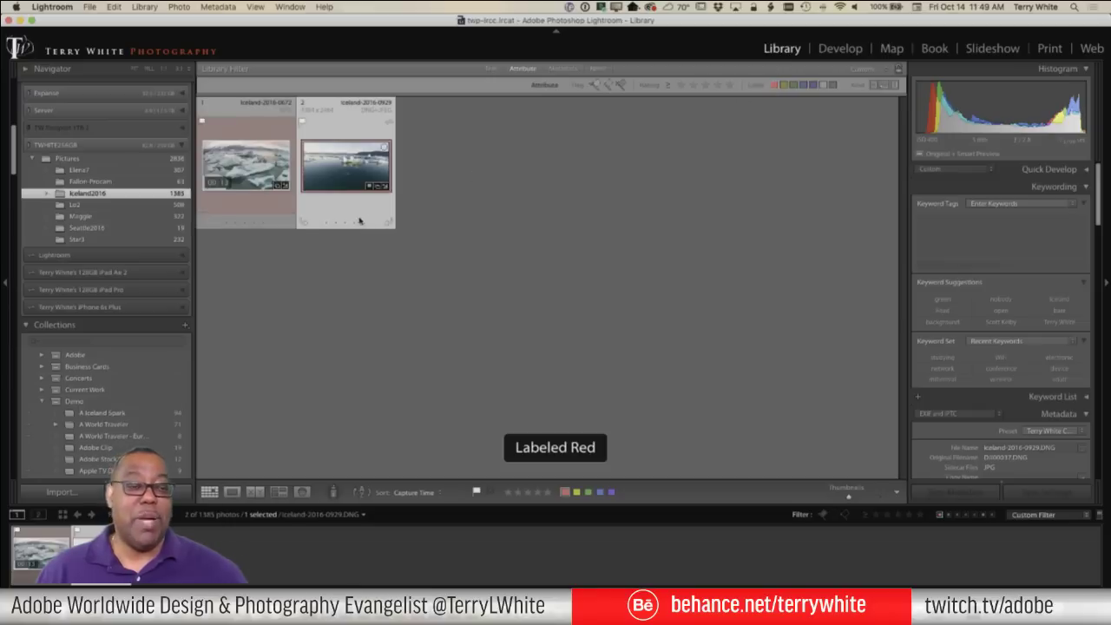
{"action": "left_click", "coordinate": [263, 171], "text": "shift"}
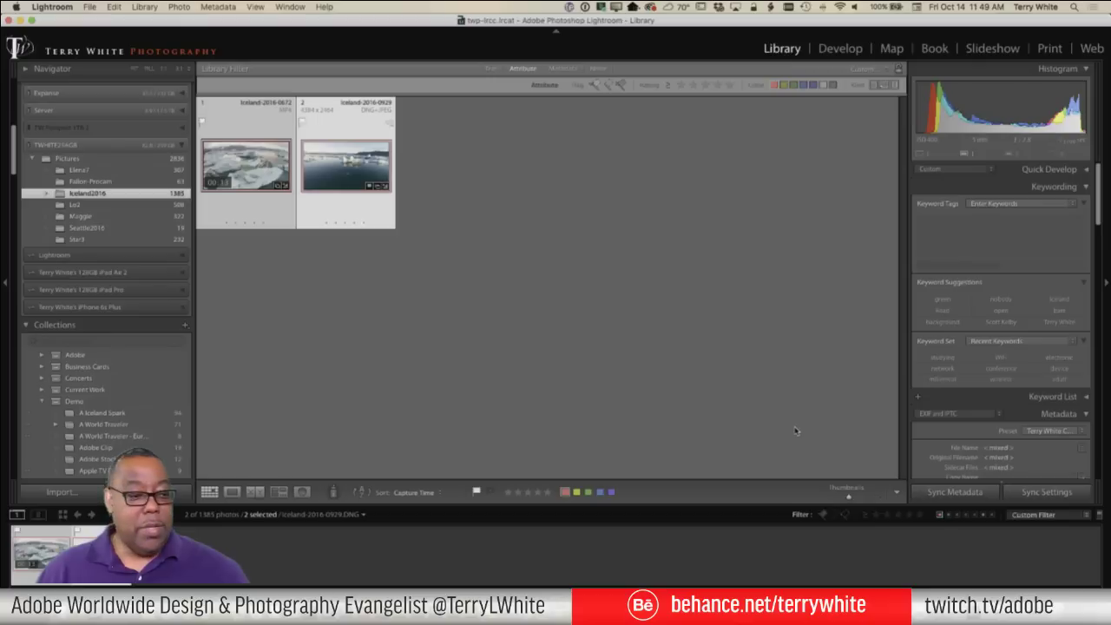
Open the drone photo in Develop and compare it with lens profile corrections off and on
{"action": "left_click", "coordinate": [826, 52]}
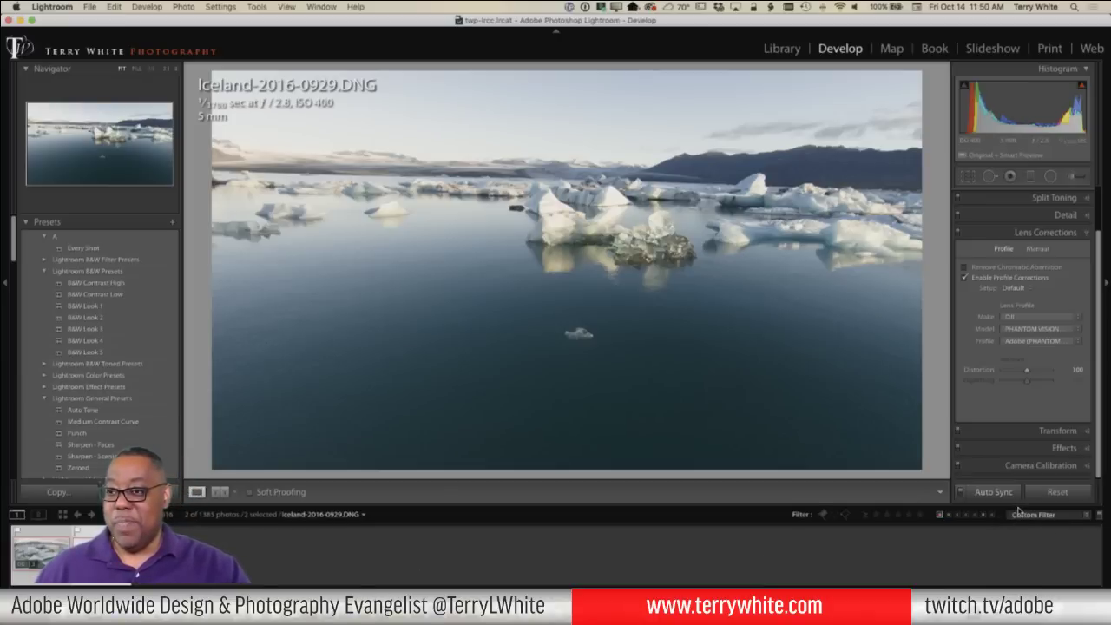
{"action": "left_click", "coordinate": [966, 278]}
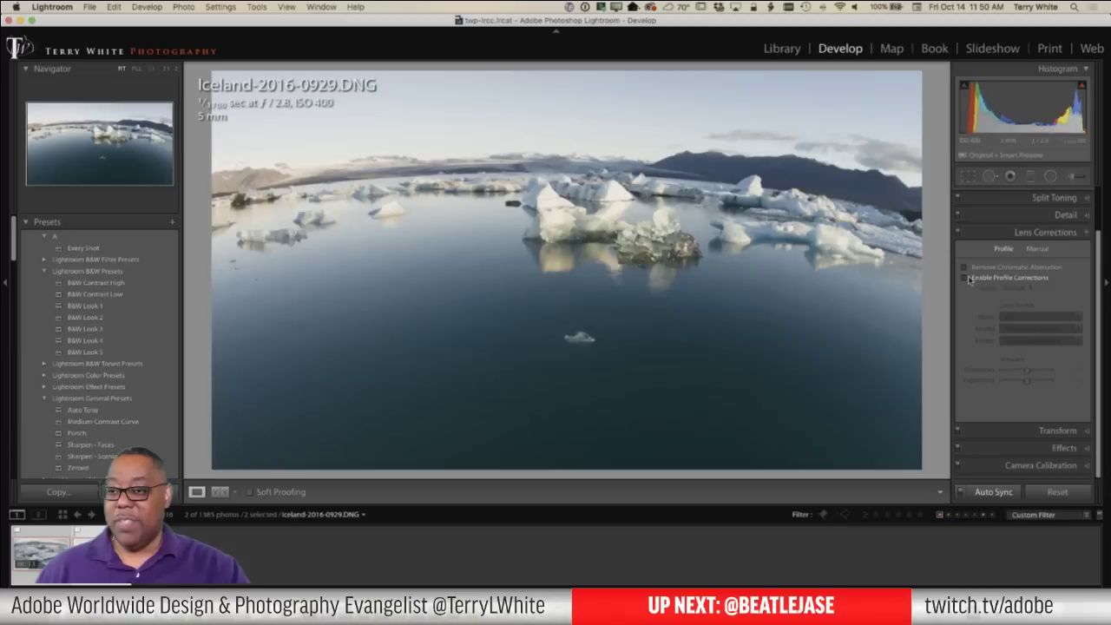
{"action": "left_click", "coordinate": [971, 279]}
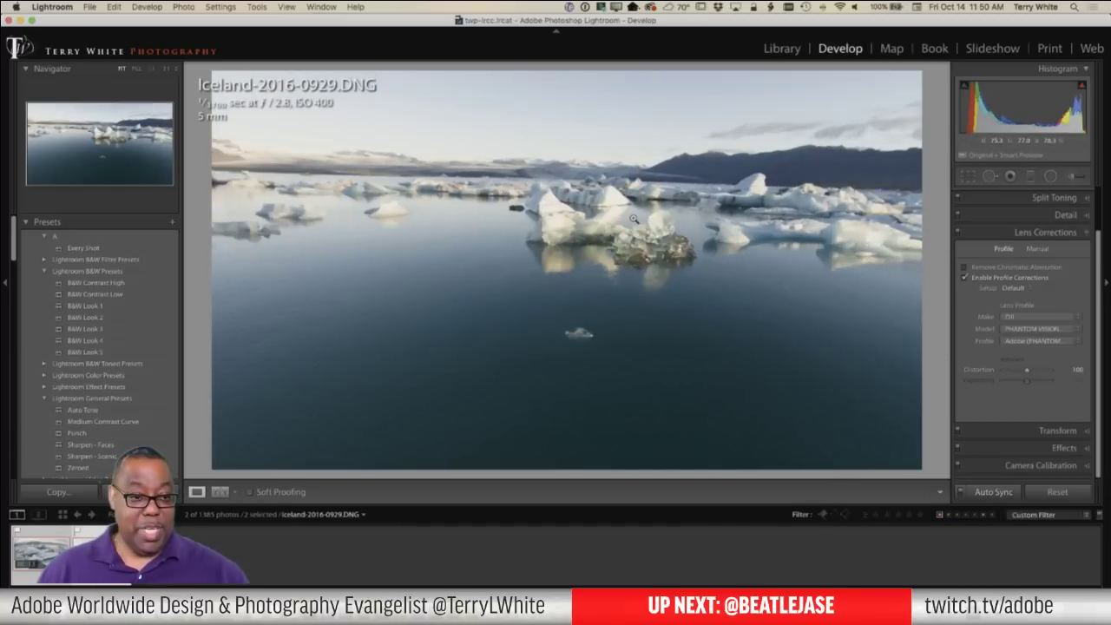
Select only the Iceland-2016-0672 clip in the Library grid and start its export with the For Adobe Stock VIDEO preset
{"action": "key", "text": "g"}
{"action": "left_click", "coordinate": [382, 276]}
{"action": "key", "text": "Left"}
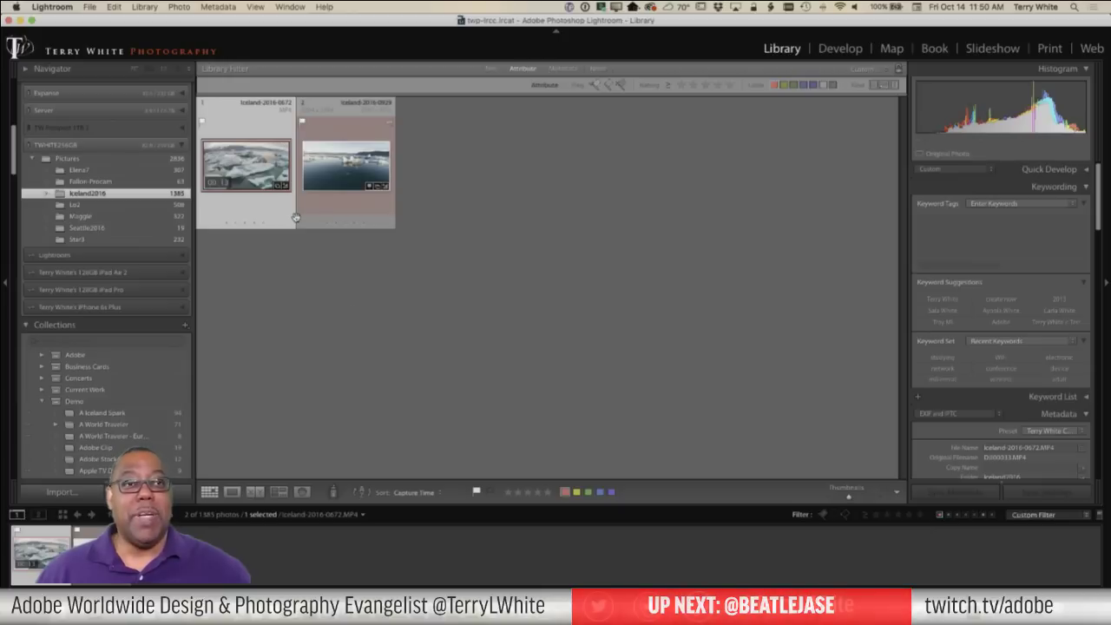
{"action": "left_click", "coordinate": [87, 7]}
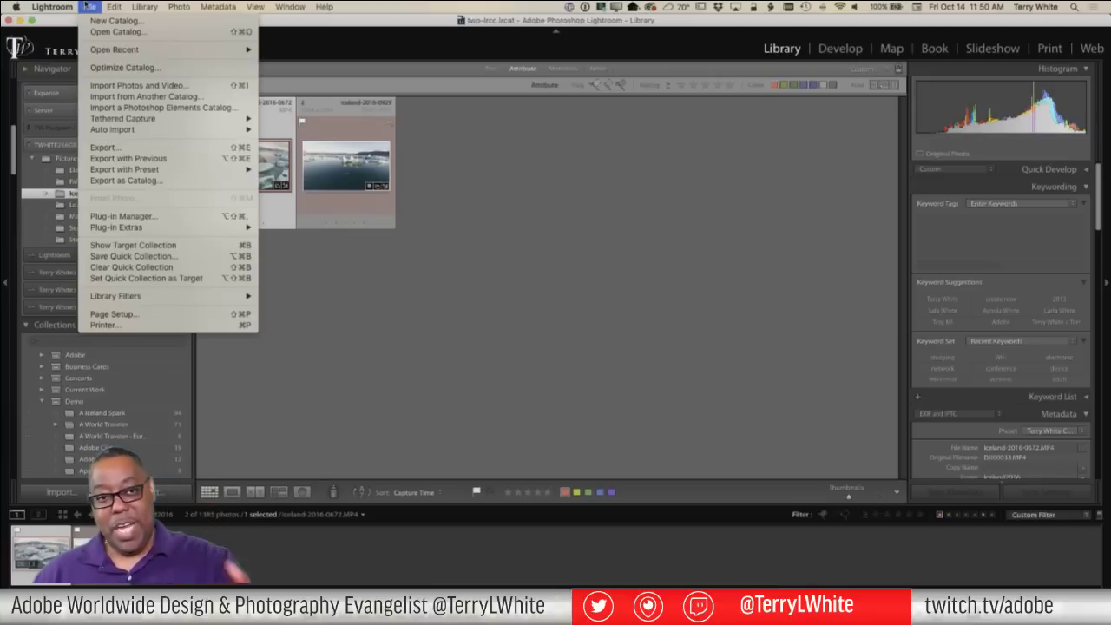
{"action": "left_click", "coordinate": [104, 149]}
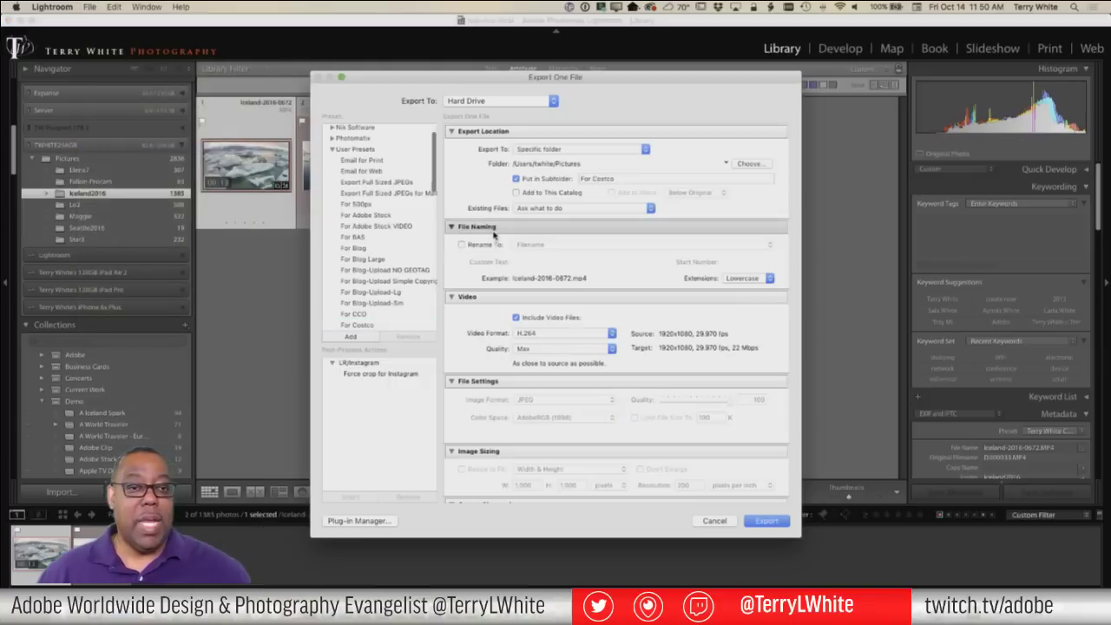
{"action": "left_click", "coordinate": [380, 226]}
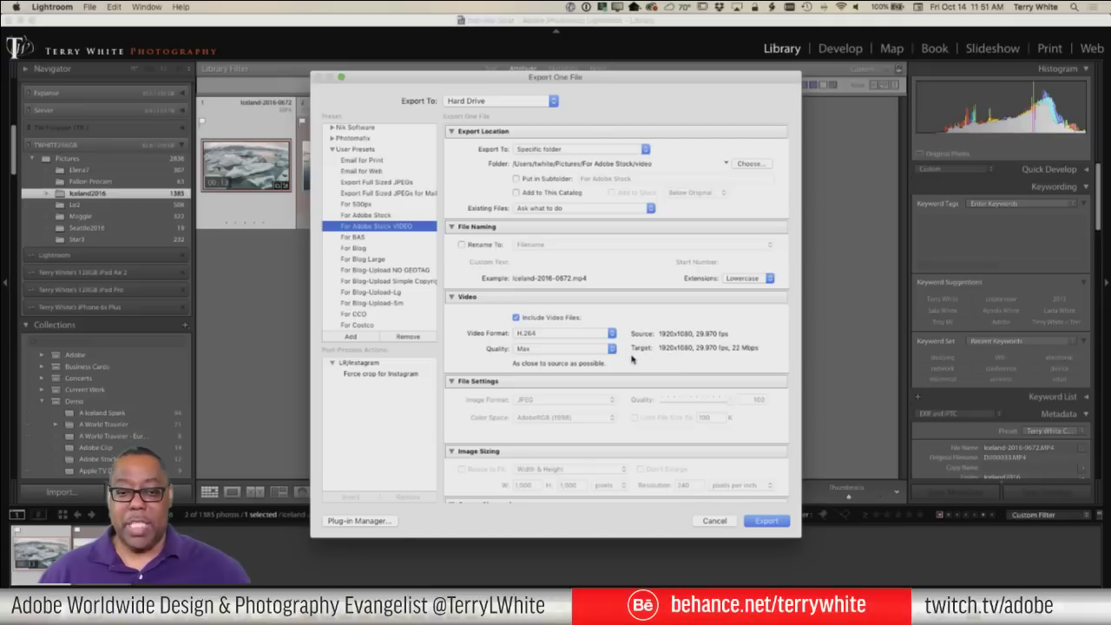
Turn off Remove Person Info, set the after-export action to Show in Finder, and export the clip
{"action": "scroll", "coordinate": [632, 358], "scroll_direction": "down", "scroll_amount": 3}
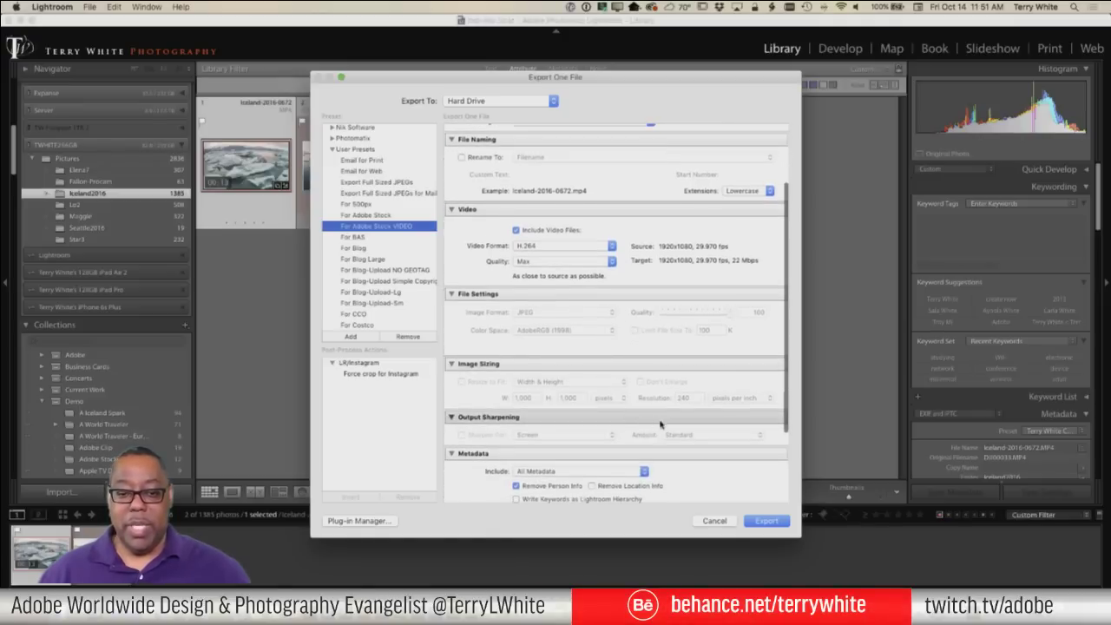
{"action": "scroll", "coordinate": [660, 424], "scroll_direction": "down", "scroll_amount": 3}
{"action": "scroll", "coordinate": [662, 425], "scroll_direction": "down", "scroll_amount": 1}
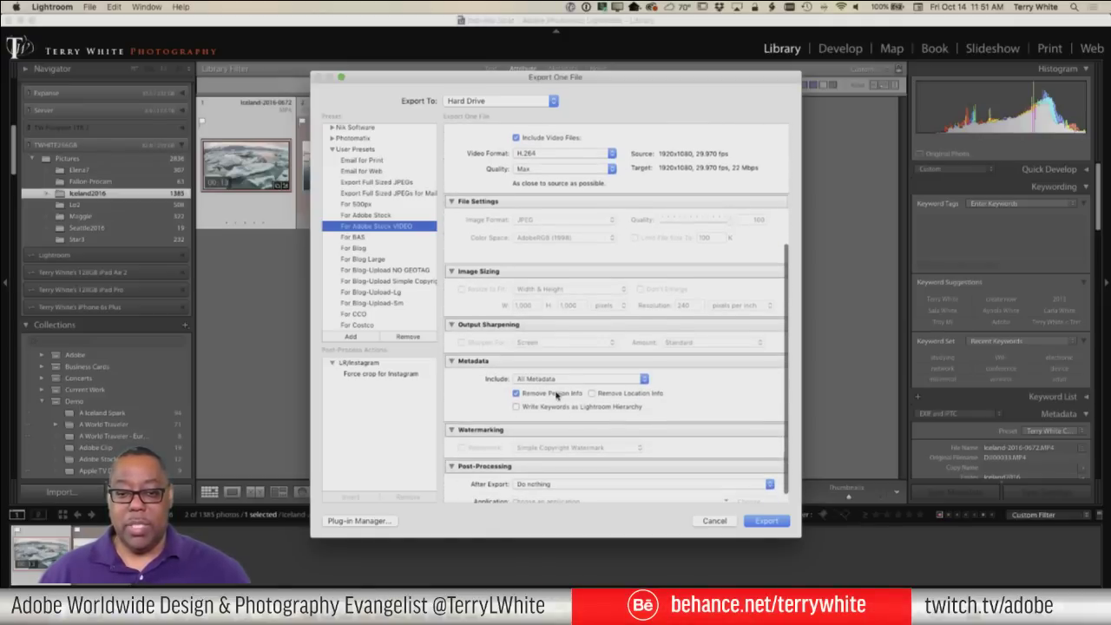
{"action": "left_click", "coordinate": [564, 395]}
{"action": "scroll", "coordinate": [673, 373], "scroll_direction": "down", "scroll_amount": 1}
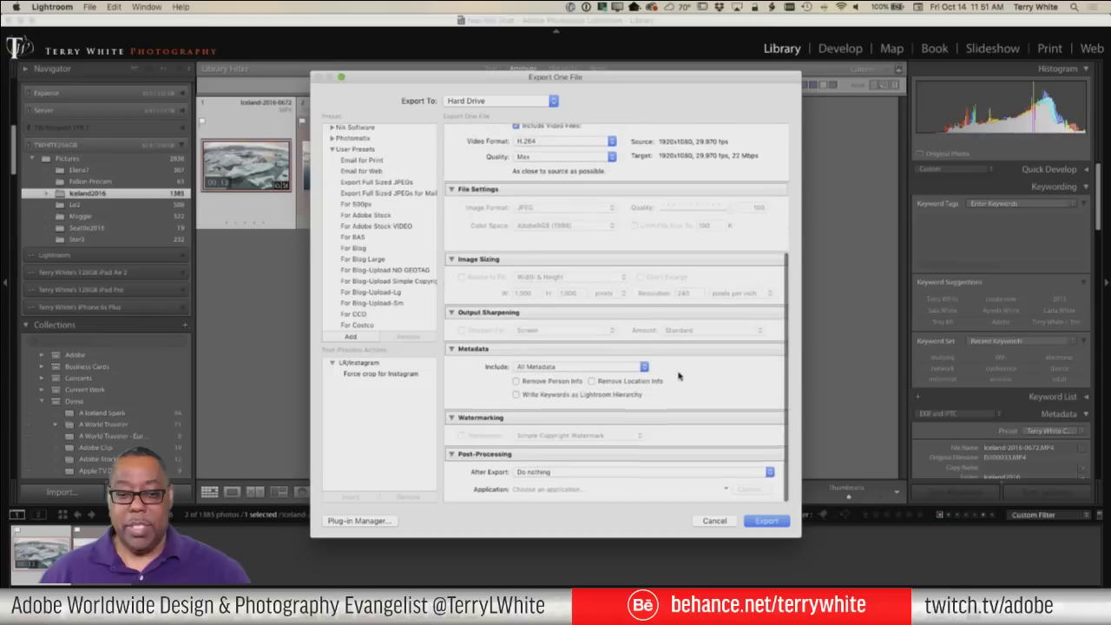
{"action": "left_click", "coordinate": [528, 475]}
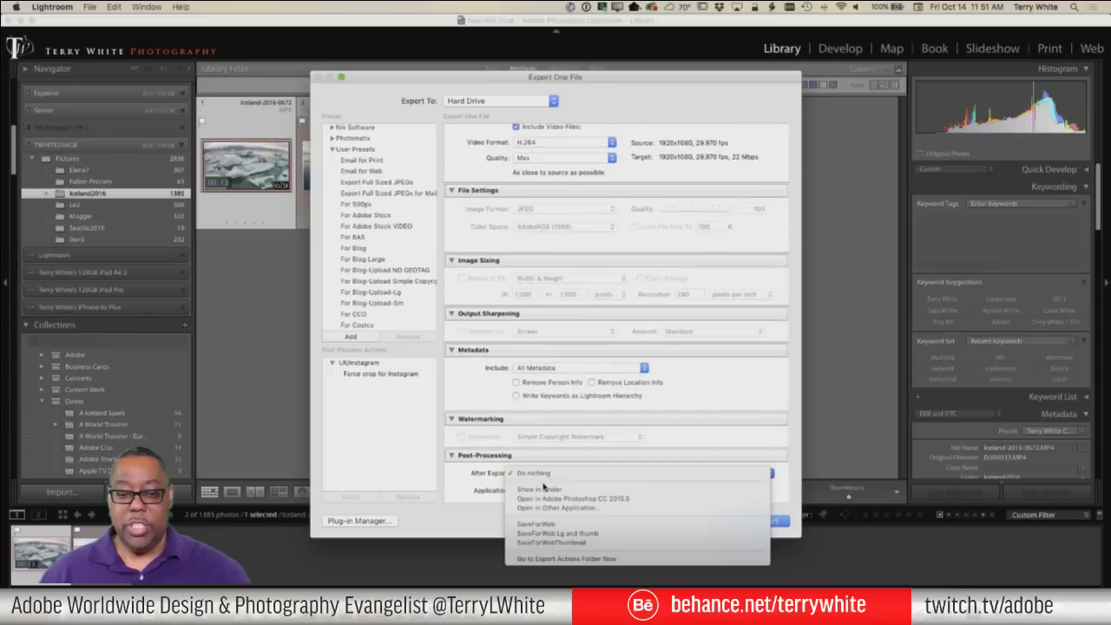
{"action": "left_click", "coordinate": [547, 492]}
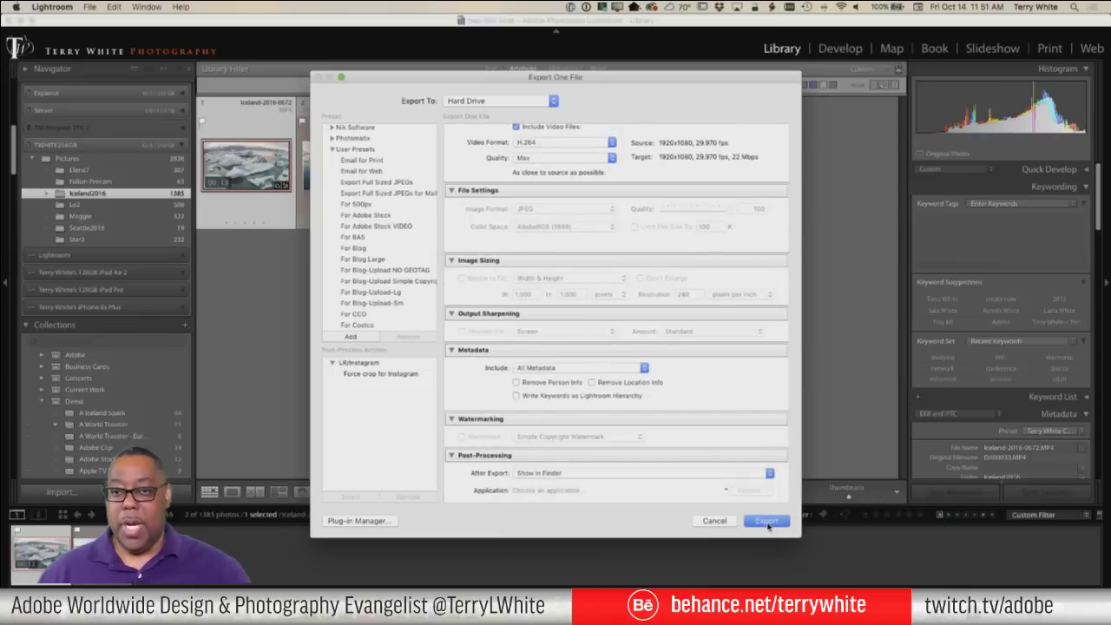
{"action": "left_click", "coordinate": [768, 523]}
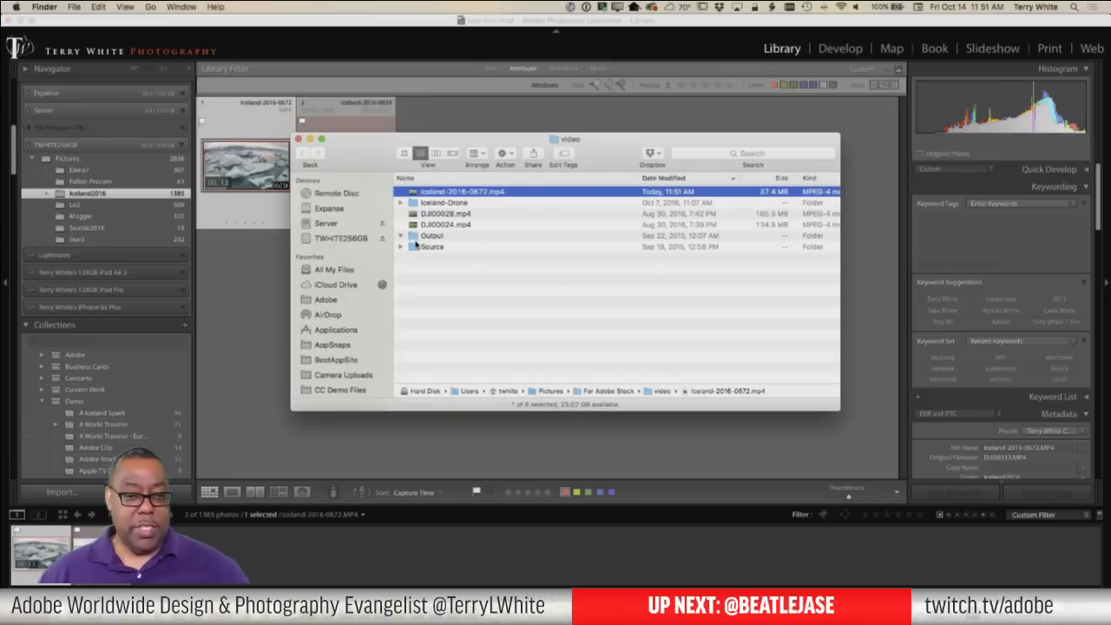
Switch to Chrome and review the technical requirements for videos in the Adobe Stock submission guidelines
{"action": "key", "text": "super+Tab"}
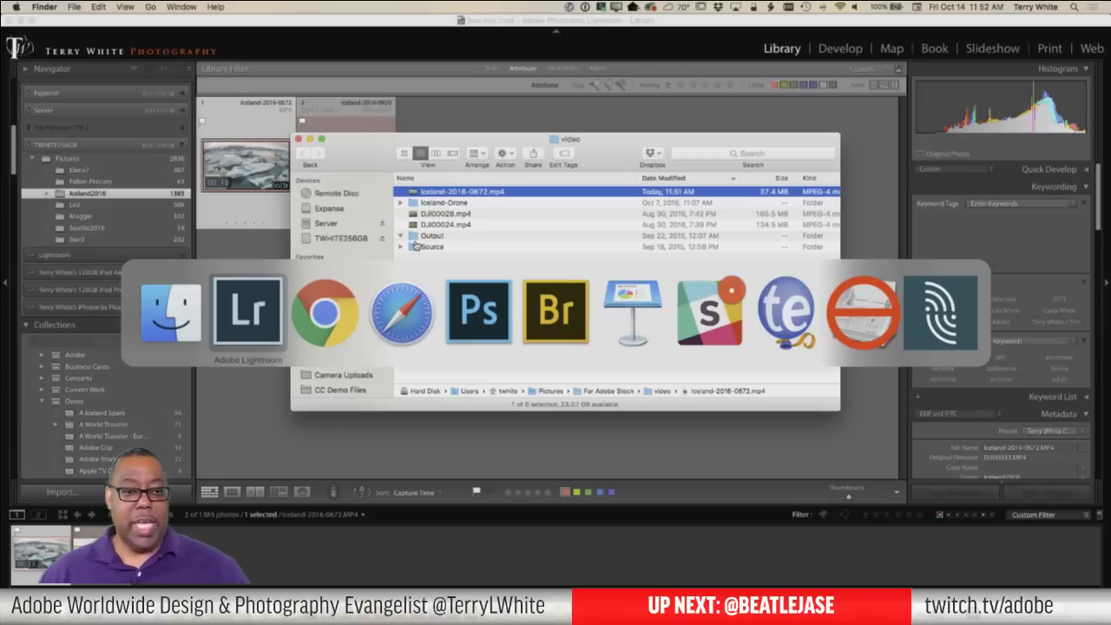
{"action": "key", "text": "super+Tab"}
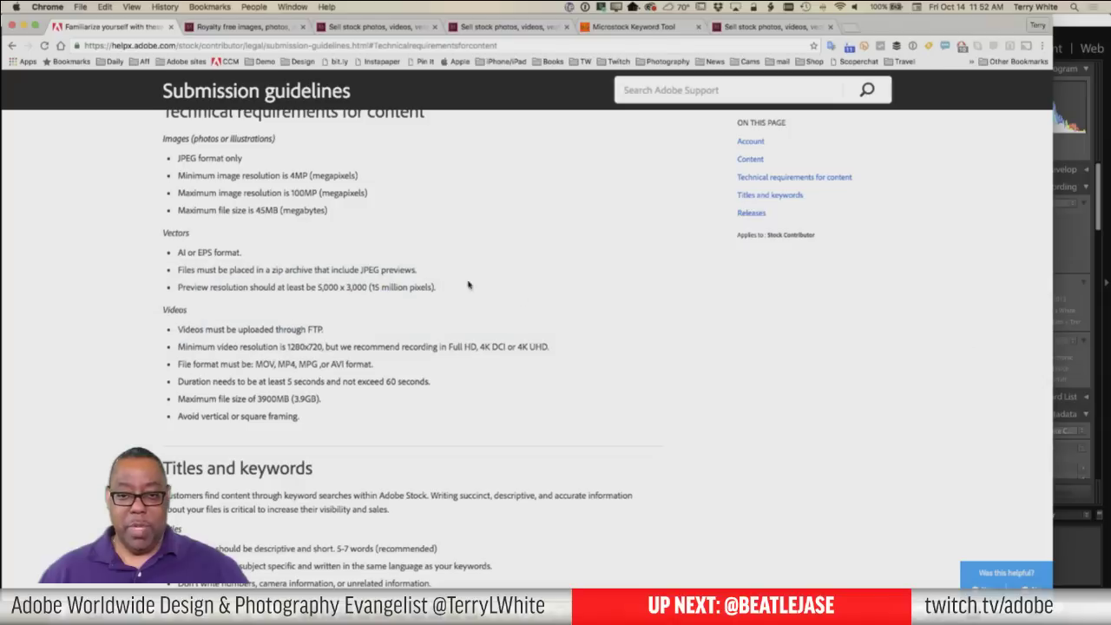
{"action": "scroll", "coordinate": [656, 336], "scroll_direction": "up", "scroll_amount": 1}
{"action": "scroll", "coordinate": [656, 336], "scroll_direction": "down", "scroll_amount": 4}
{"action": "scroll", "coordinate": [656, 336], "scroll_direction": "up", "scroll_amount": 3}
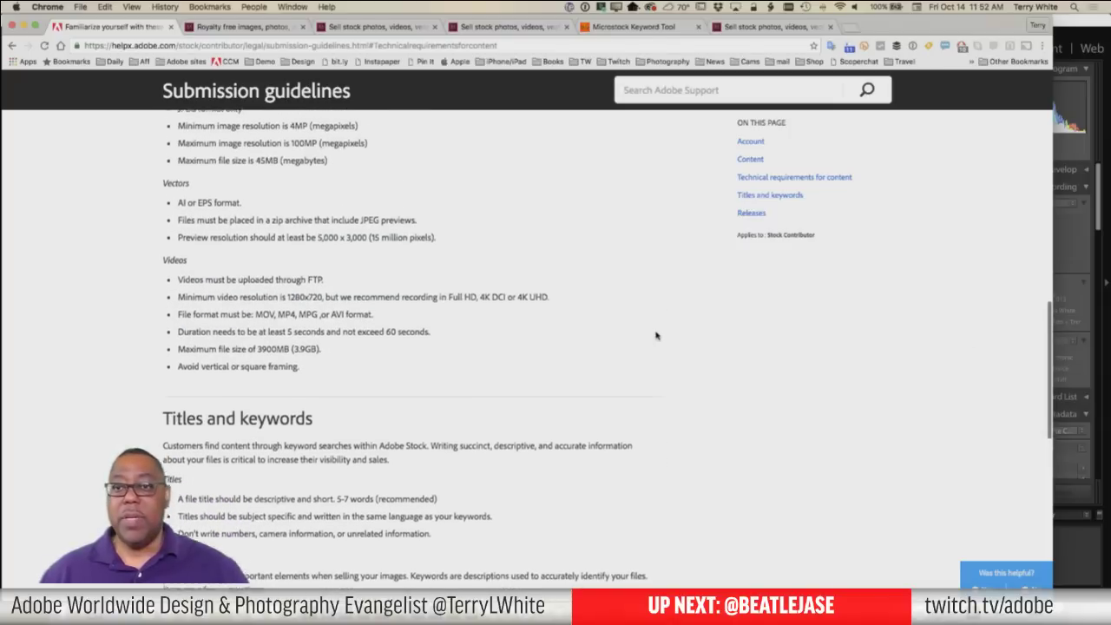
{"action": "scroll", "coordinate": [656, 335], "scroll_direction": "up", "scroll_amount": 1}
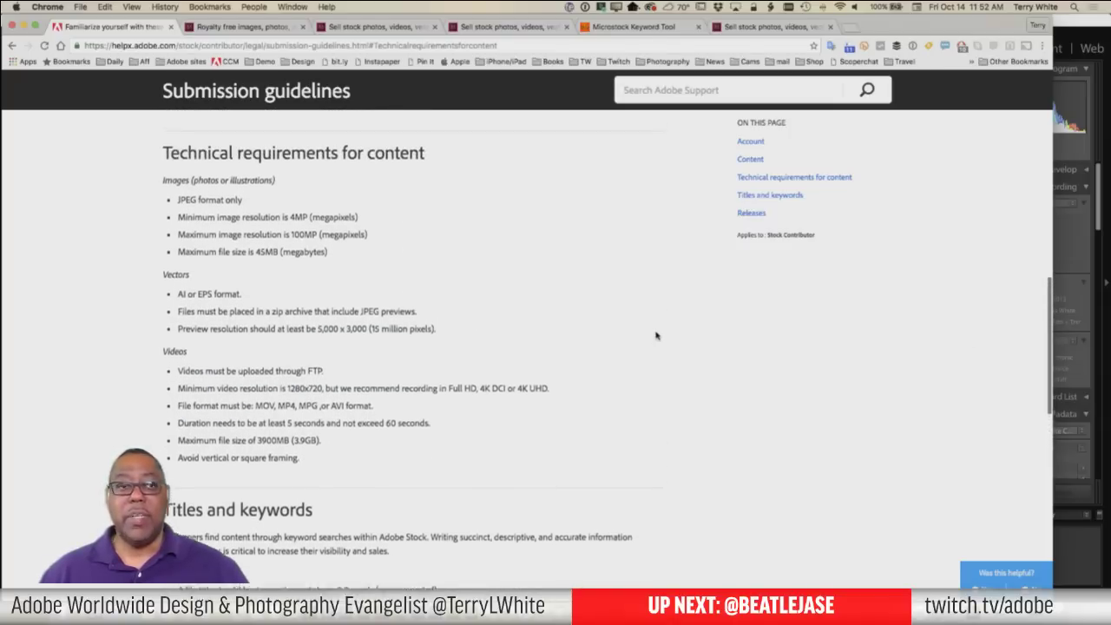
Open the Adobe Stock contributor upload page and view its video requirements and the FTP import instructions
{"action": "left_click", "coordinate": [370, 28]}
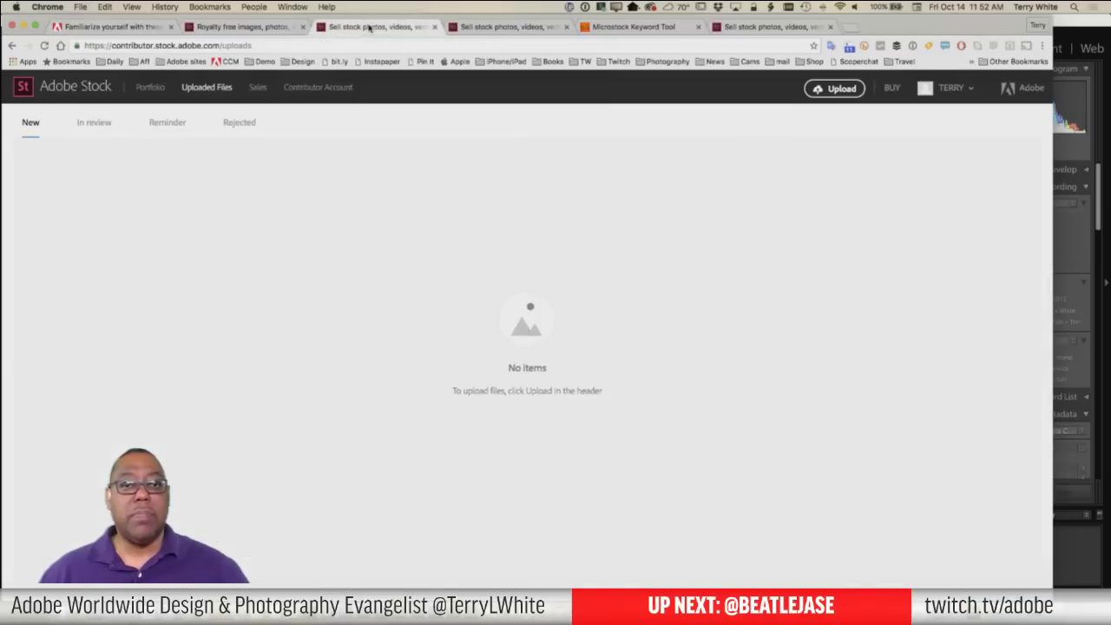
{"action": "left_click", "coordinate": [834, 90]}
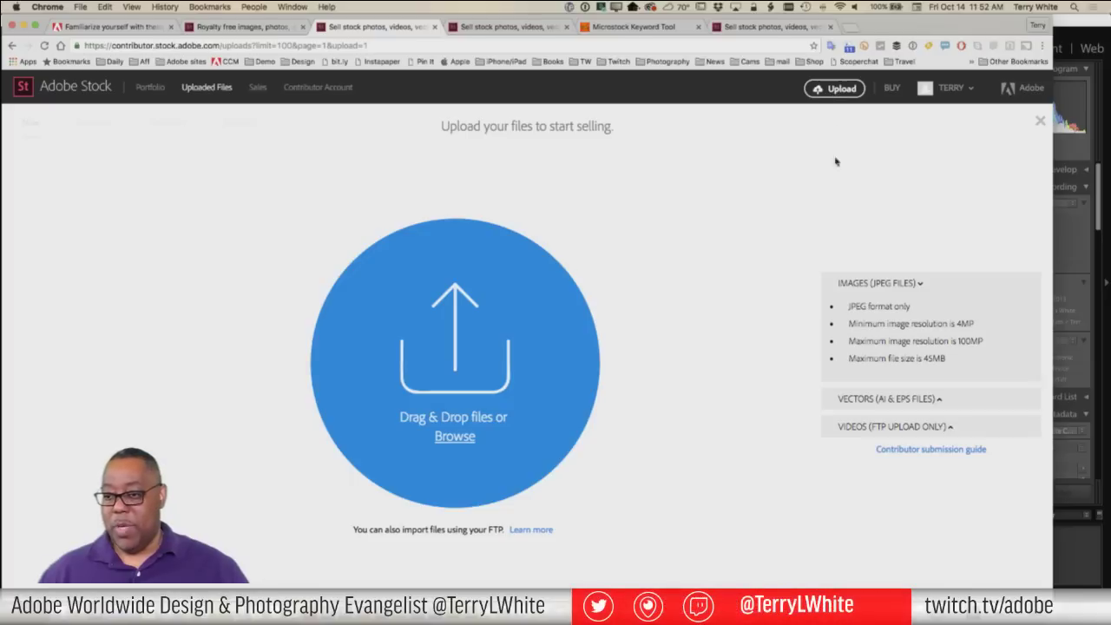
{"action": "left_click", "coordinate": [911, 428]}
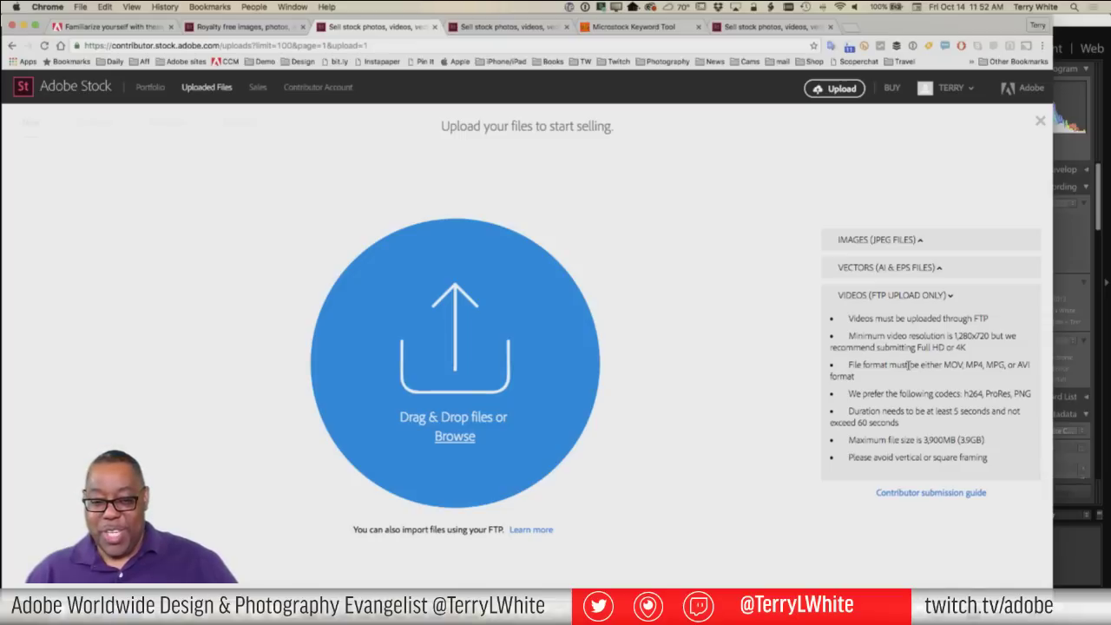
{"action": "left_click", "coordinate": [528, 535]}
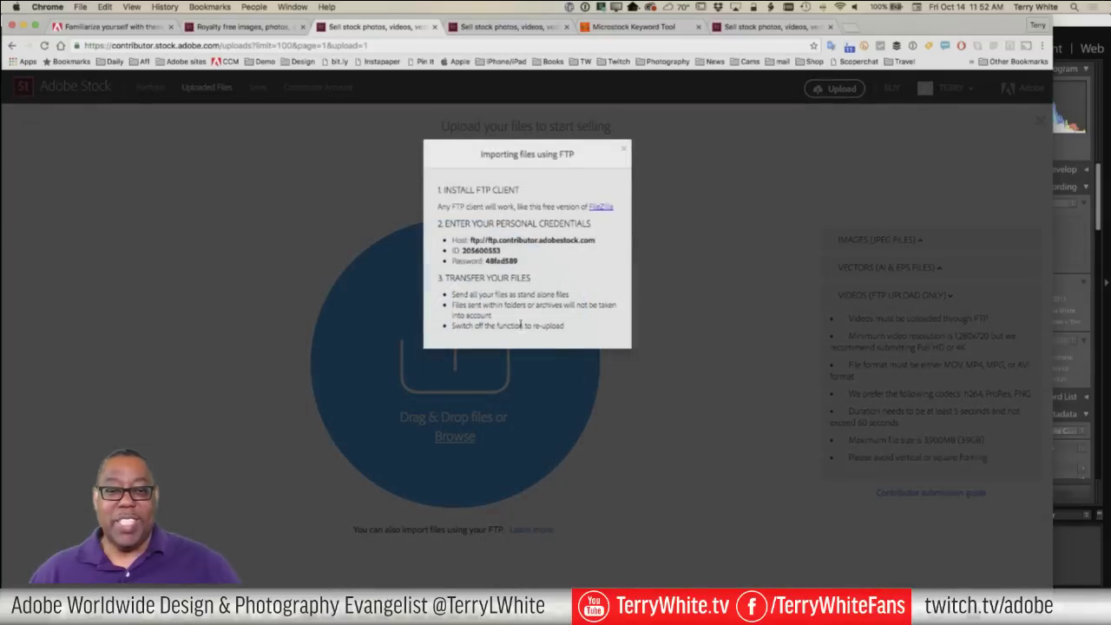
{"action": "left_click", "coordinate": [622, 149]}
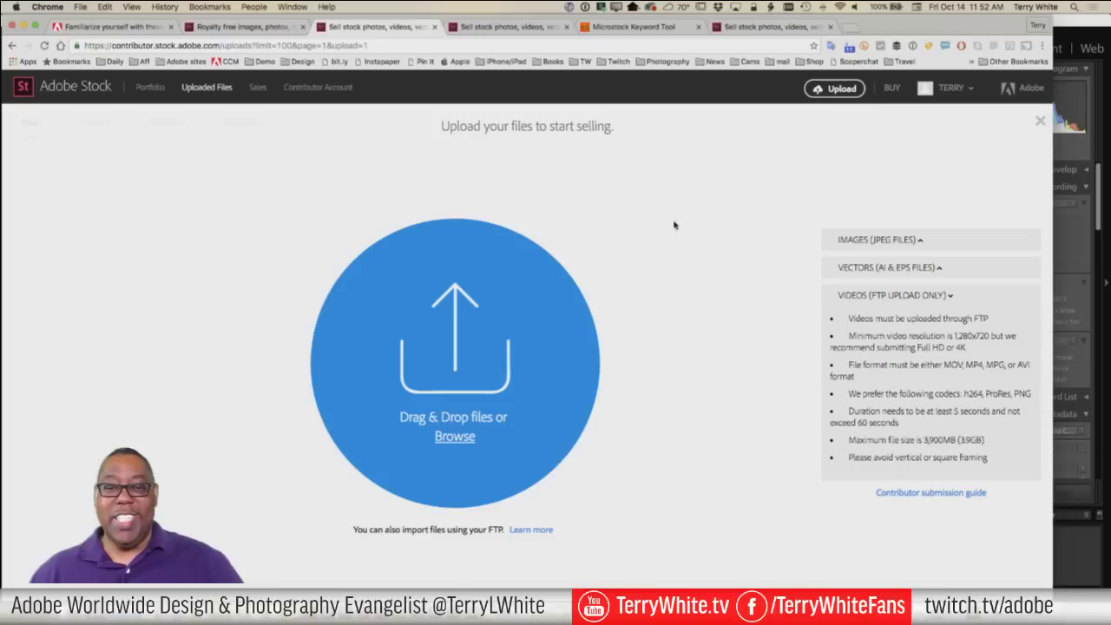
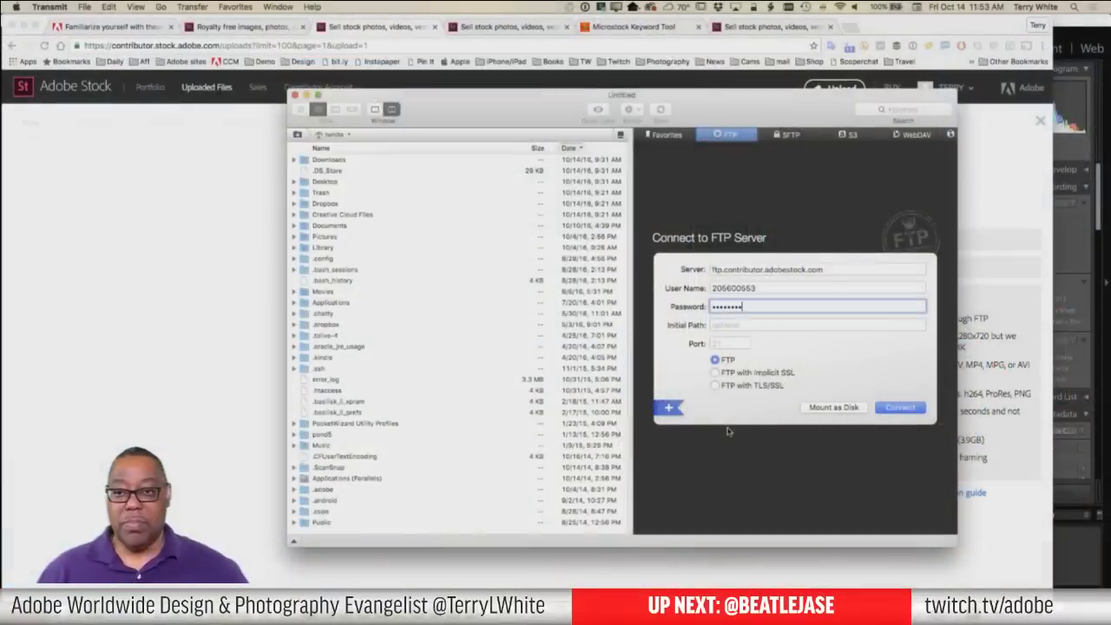
Connect to ftp.contributor.adobestock.com in Transmit and upload Iceland-2016-0672.mp4 from the Finder video folder to the server
{"action": "left_click_drag", "start_coordinate": [764, 113], "coordinate": [439, 118]}
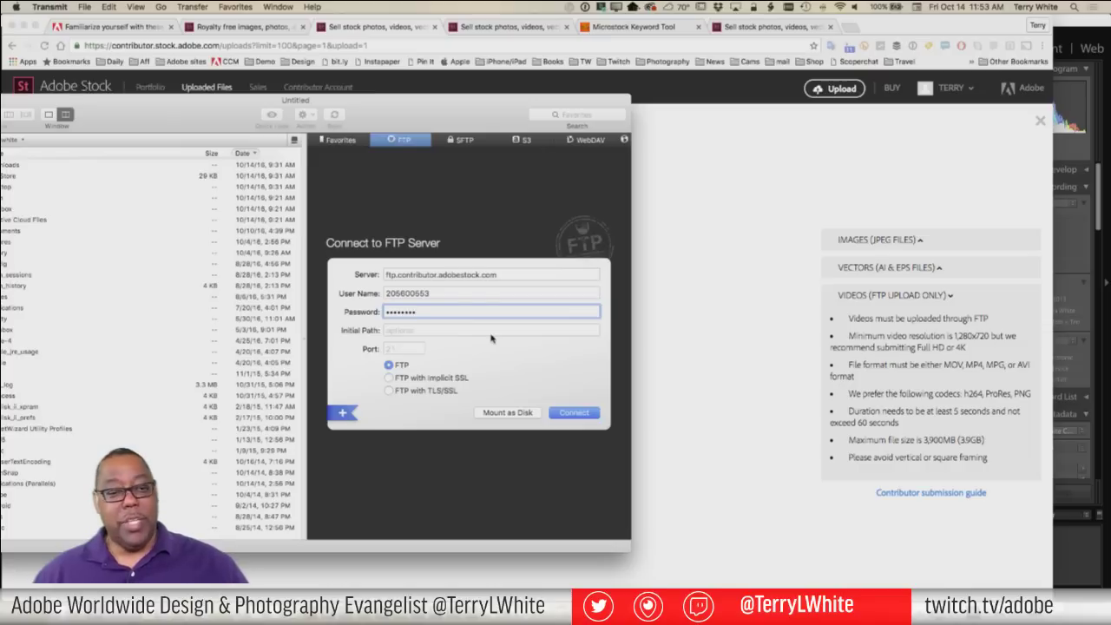
{"action": "left_click", "coordinate": [574, 414]}
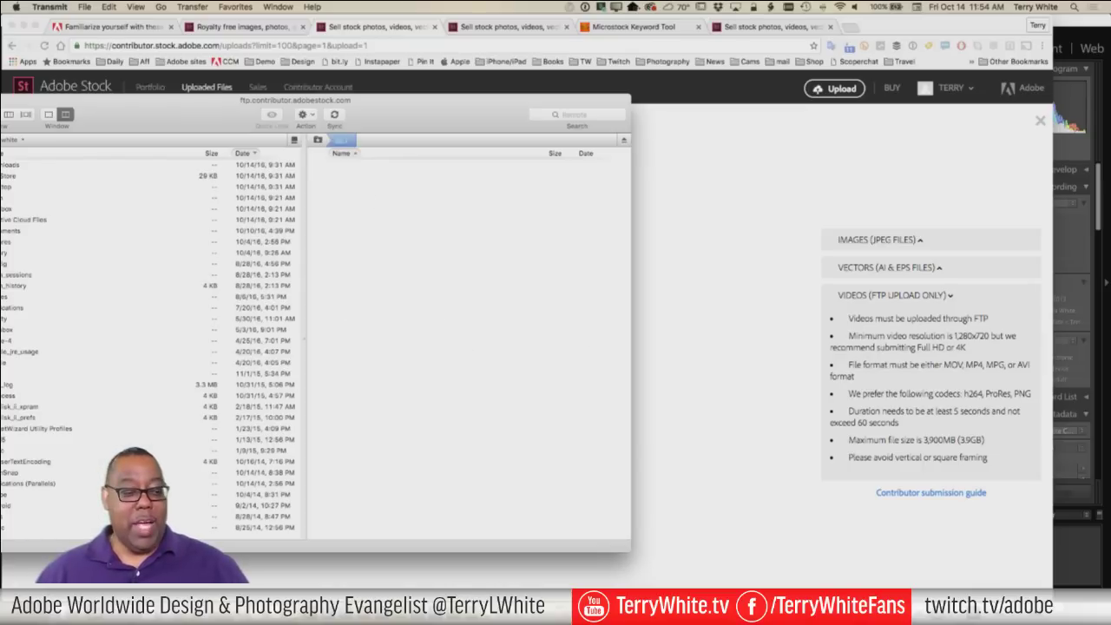
{"action": "left_click", "coordinate": [61, 610]}
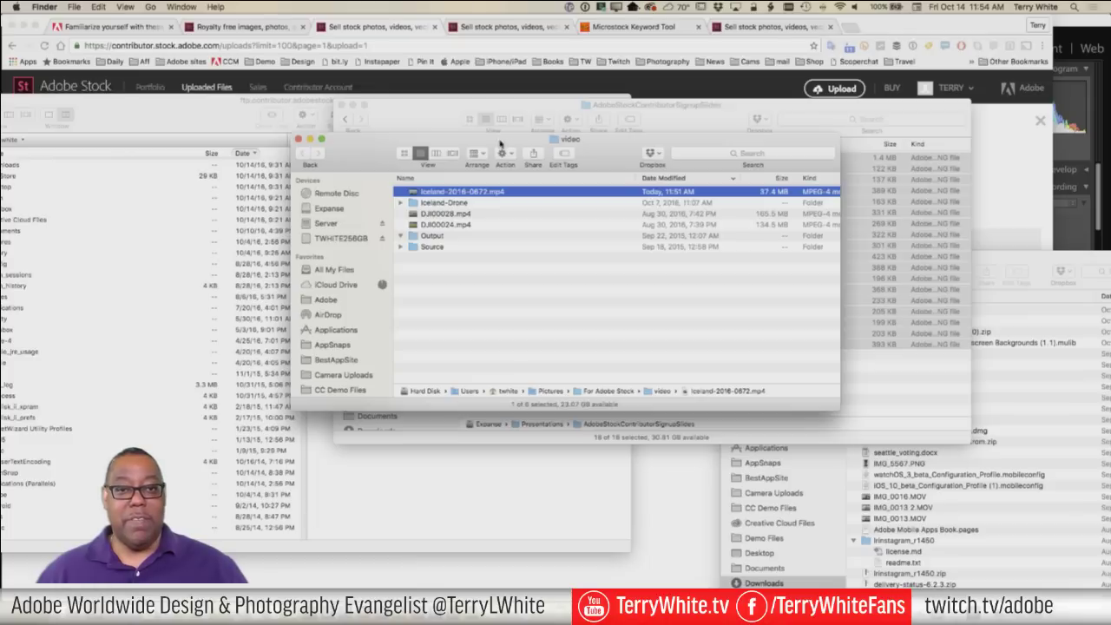
{"action": "left_click_drag", "start_coordinate": [454, 141], "coordinate": [706, 187]}
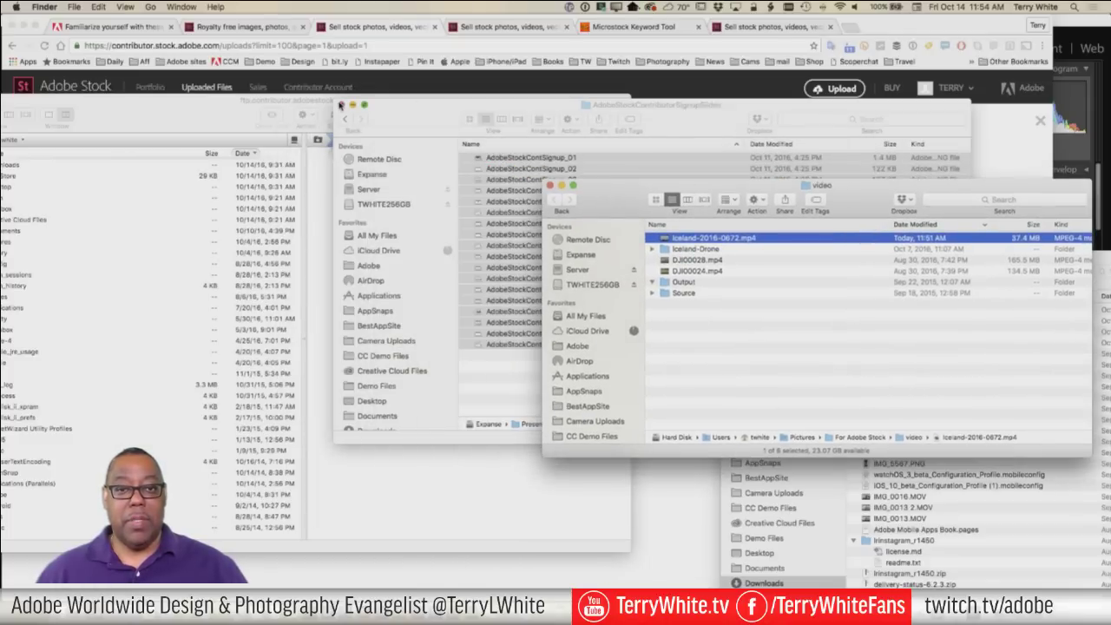
{"action": "left_click_drag", "start_coordinate": [666, 240], "coordinate": [409, 277]}
{"action": "left_click", "coordinate": [417, 302]}
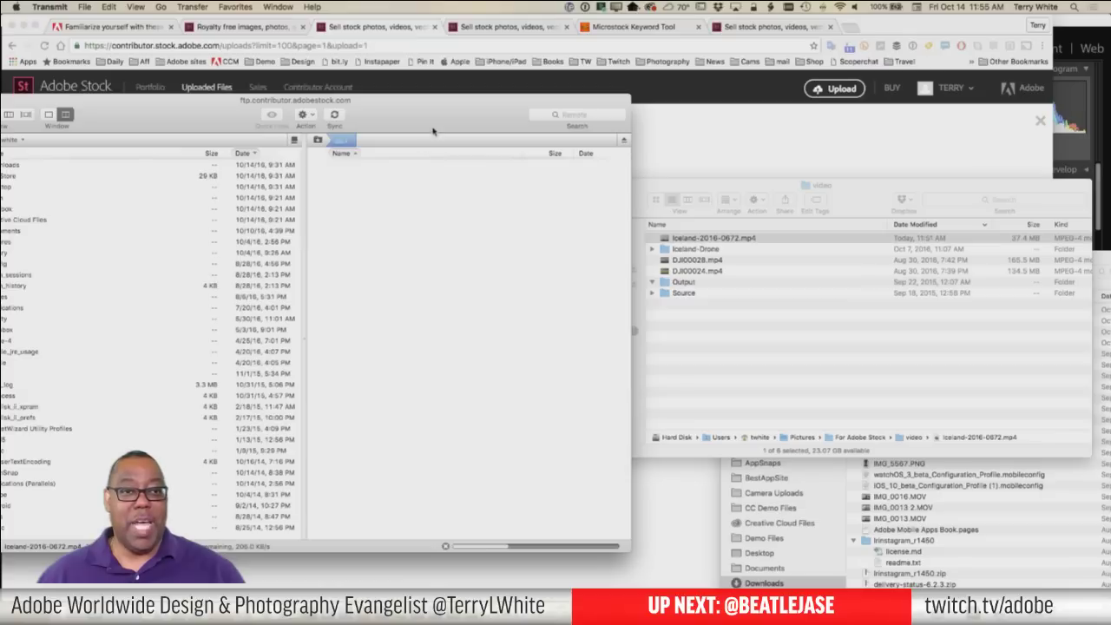
Return to the Adobe Stock contributor site in Chrome and reload the new uploaded files to check for the clip
{"action": "left_click_drag", "start_coordinate": [434, 121], "coordinate": [414, 203]}
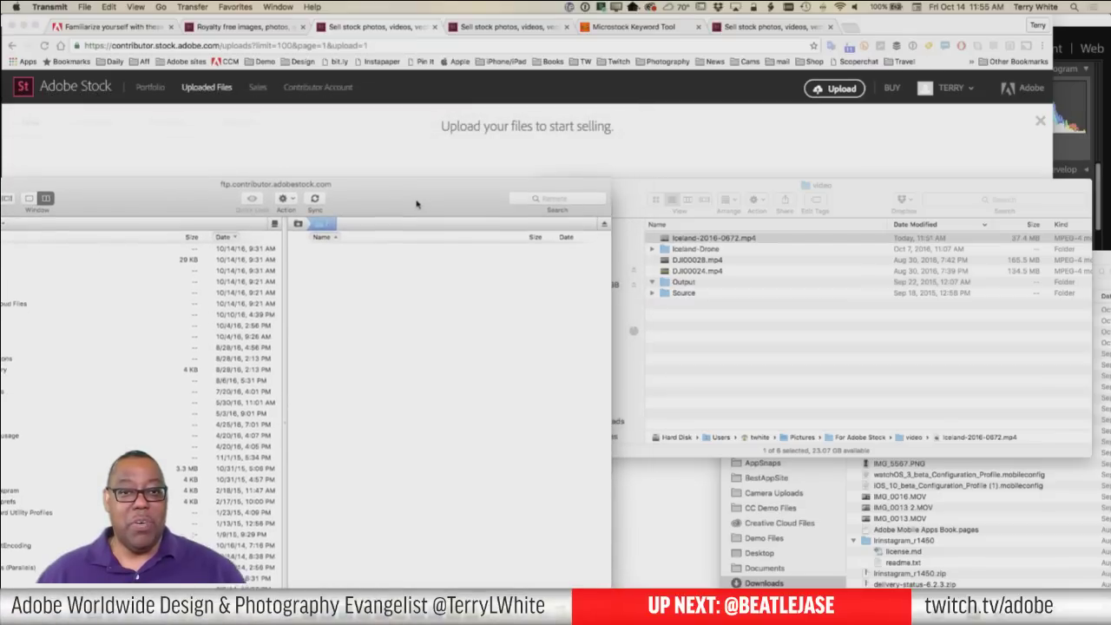
{"action": "left_click", "coordinate": [420, 165]}
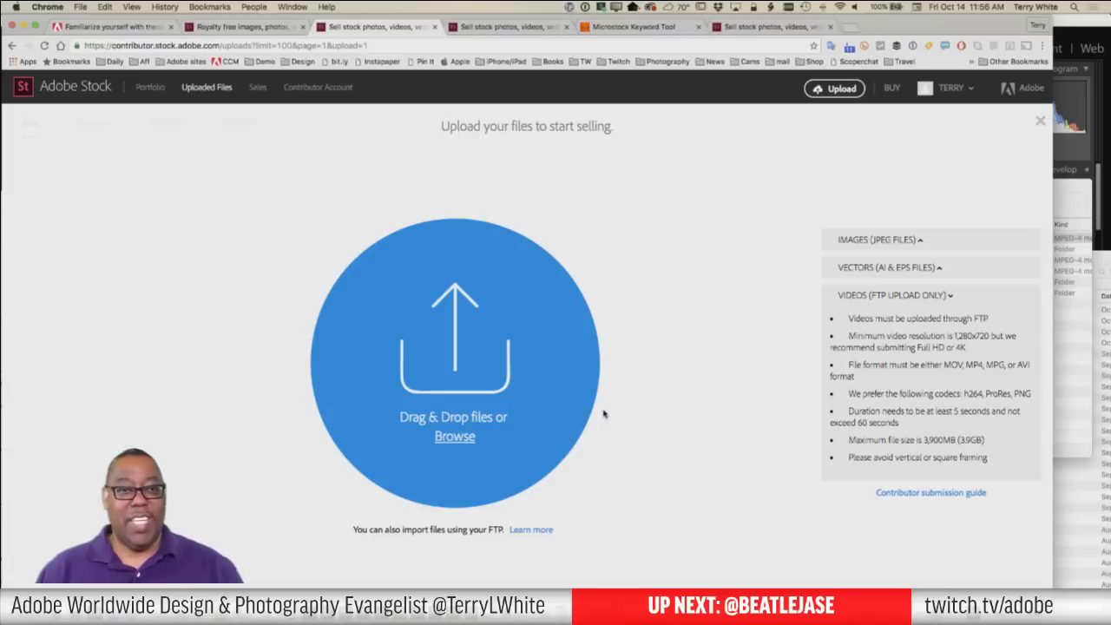
{"action": "key", "text": "super+Tab"}
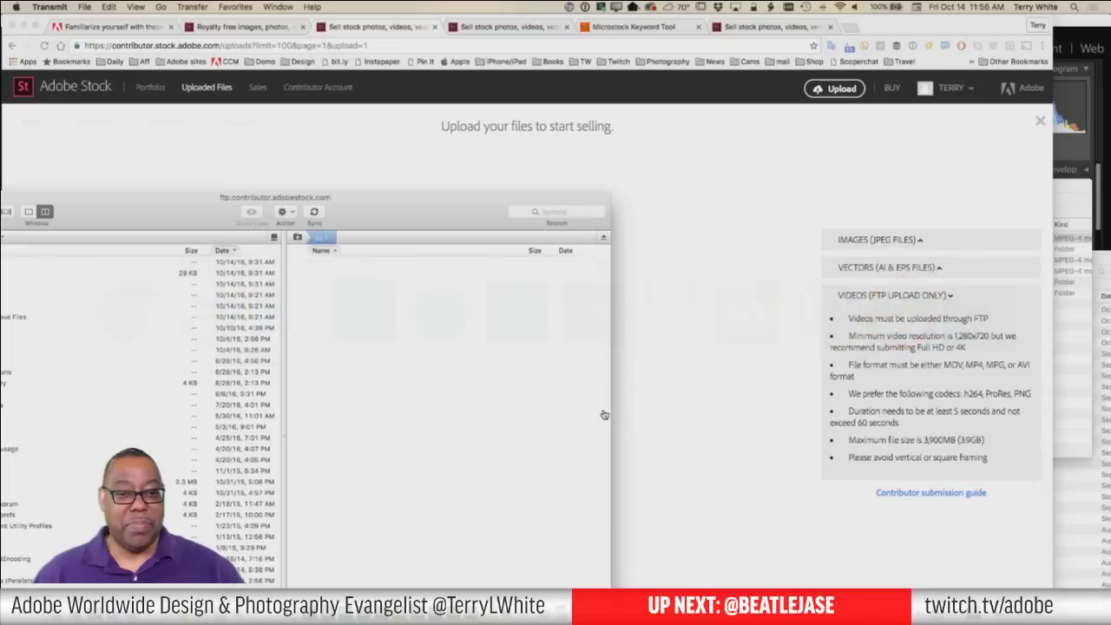
{"action": "left_click_drag", "start_coordinate": [431, 213], "coordinate": [422, 194]}
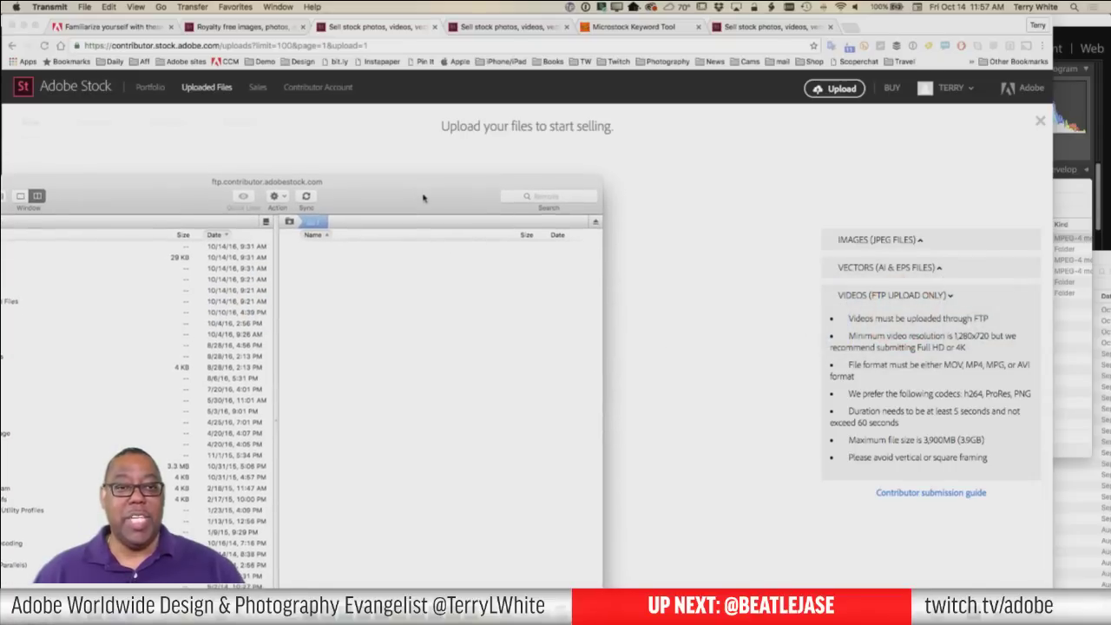
{"action": "left_click", "coordinate": [367, 153]}
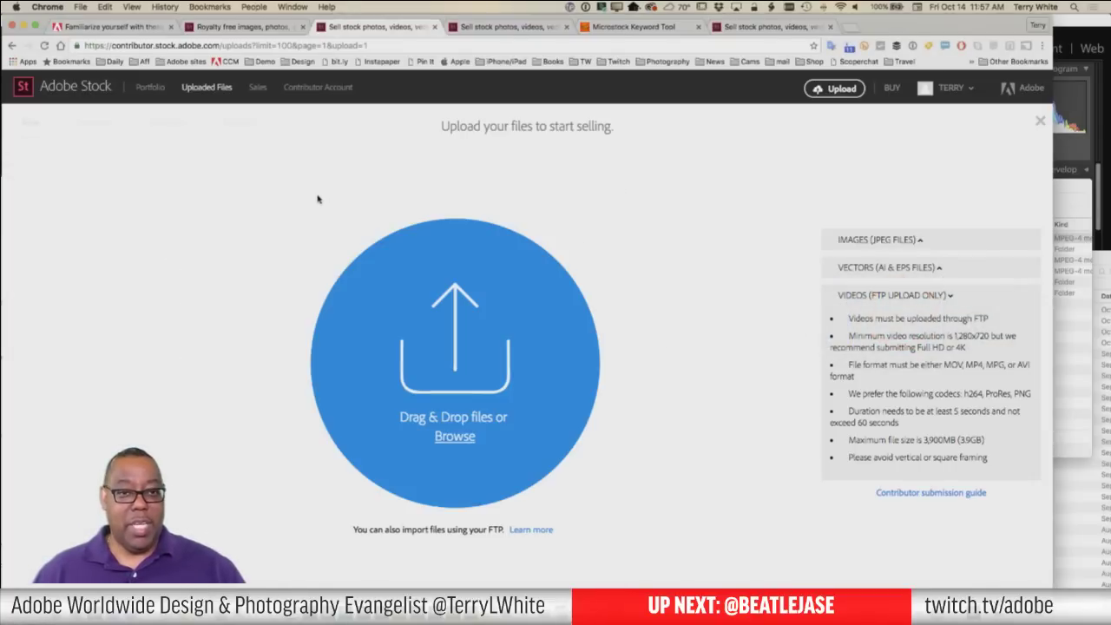
{"action": "left_click", "coordinate": [211, 90]}
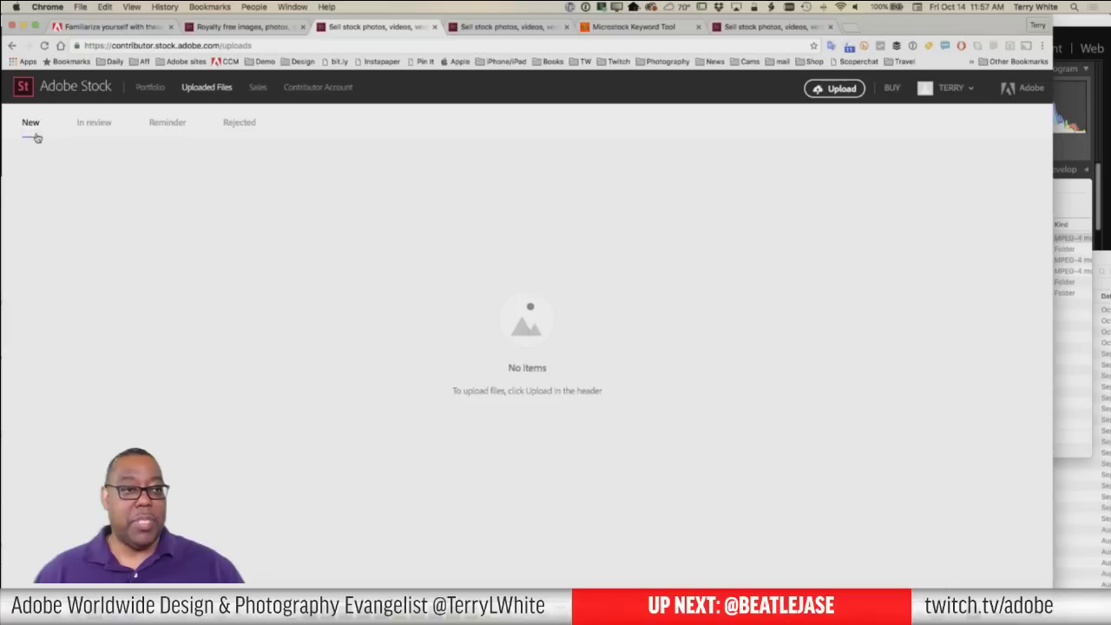
{"action": "left_click", "coordinate": [32, 126]}
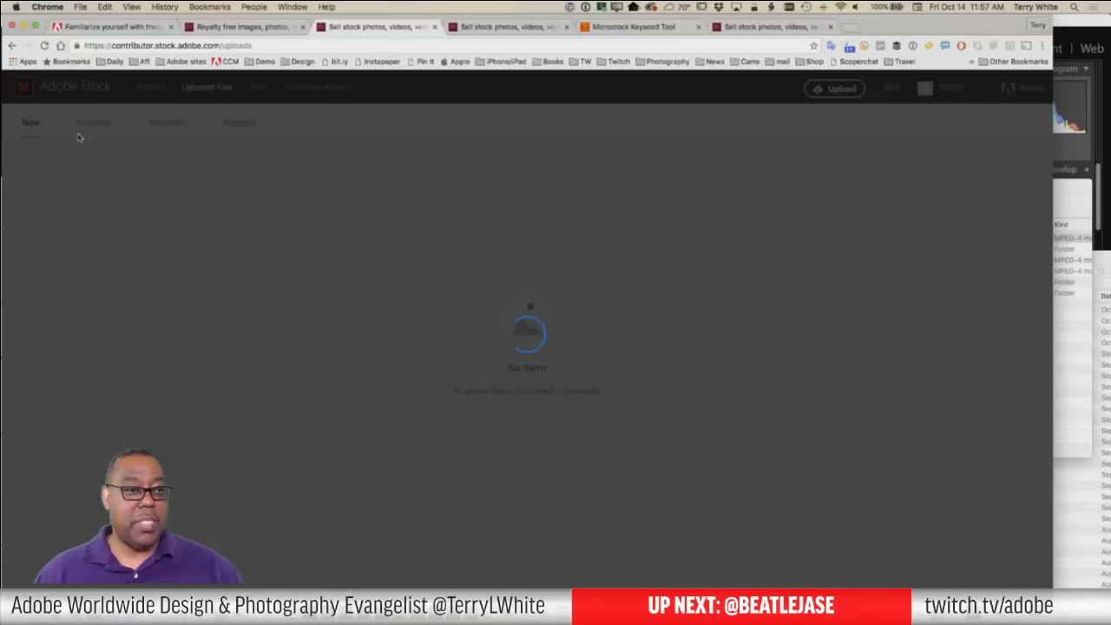